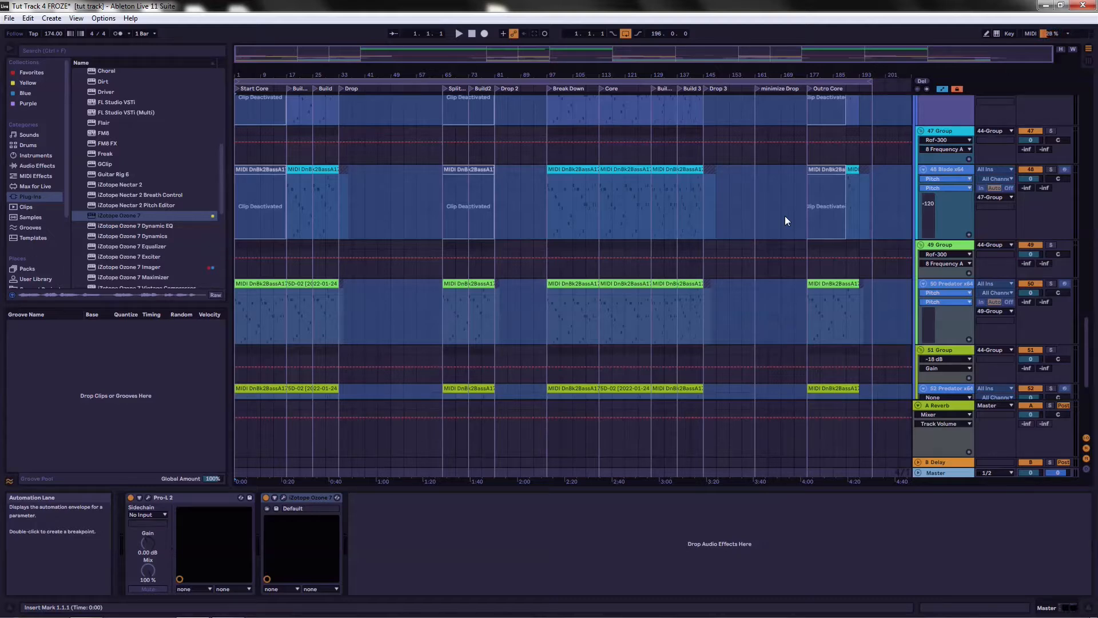
- Look through the finished track's arrangement, from the bass and drum tracks through the FX sweeps to the synth groups
drag(1087, 337, 1094, 73)
scroll(743, 249, down, 6)
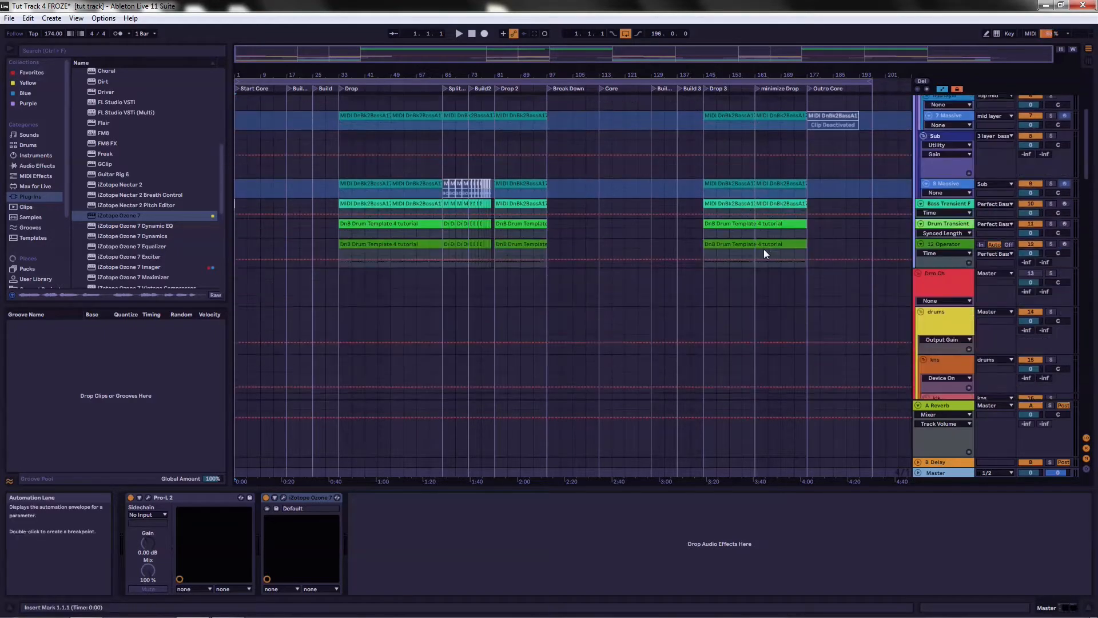
scroll(792, 219, down, 10)
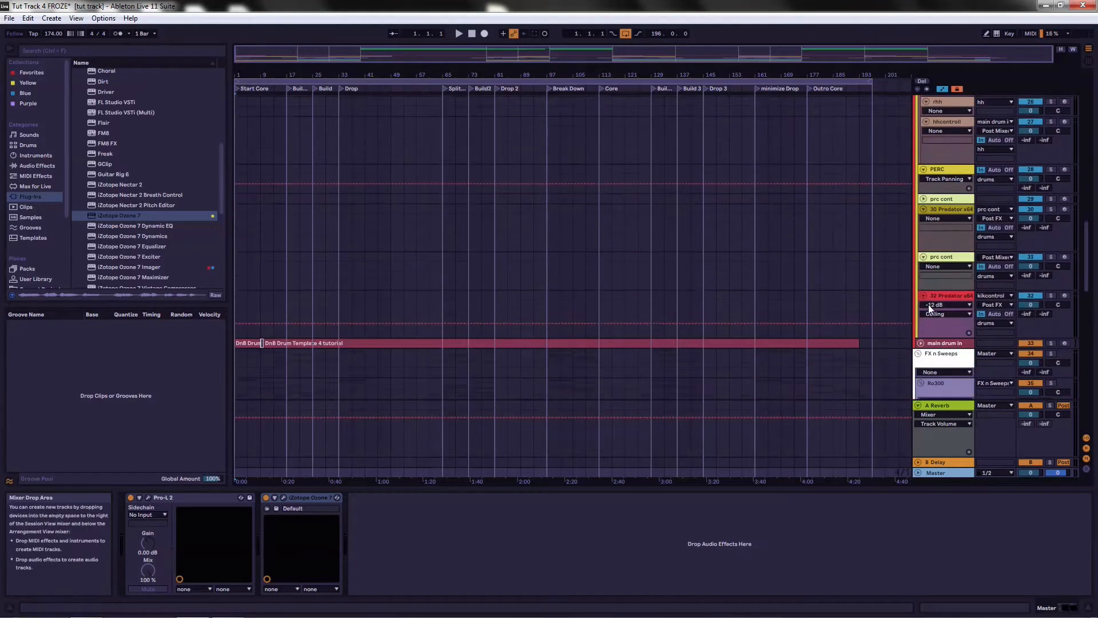
scroll(950, 311, down, 3)
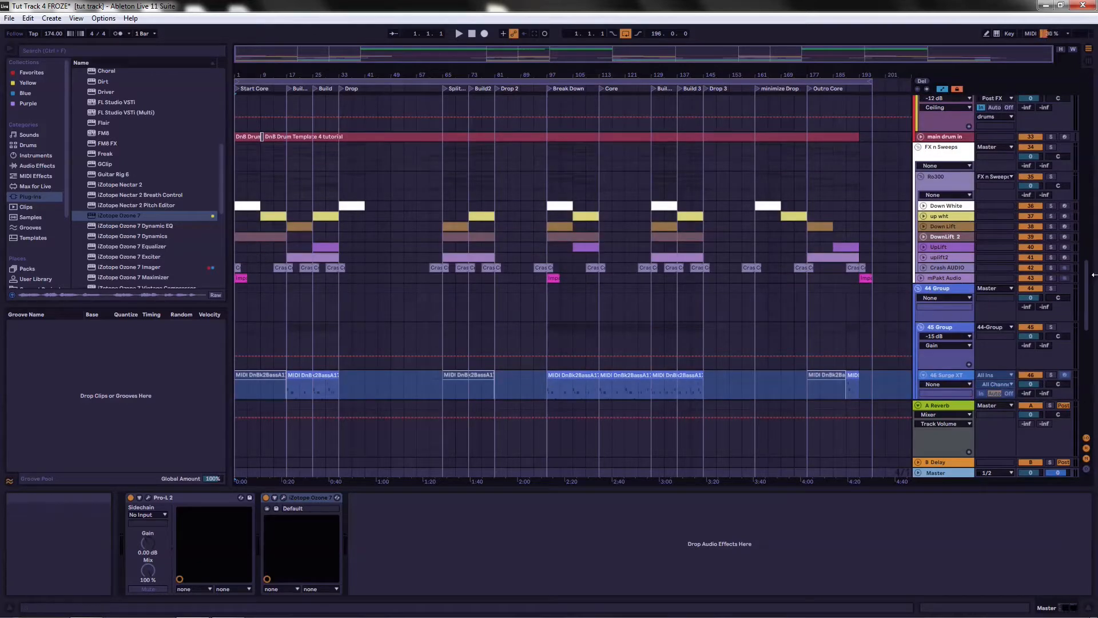
drag(1086, 293, 1088, 106)
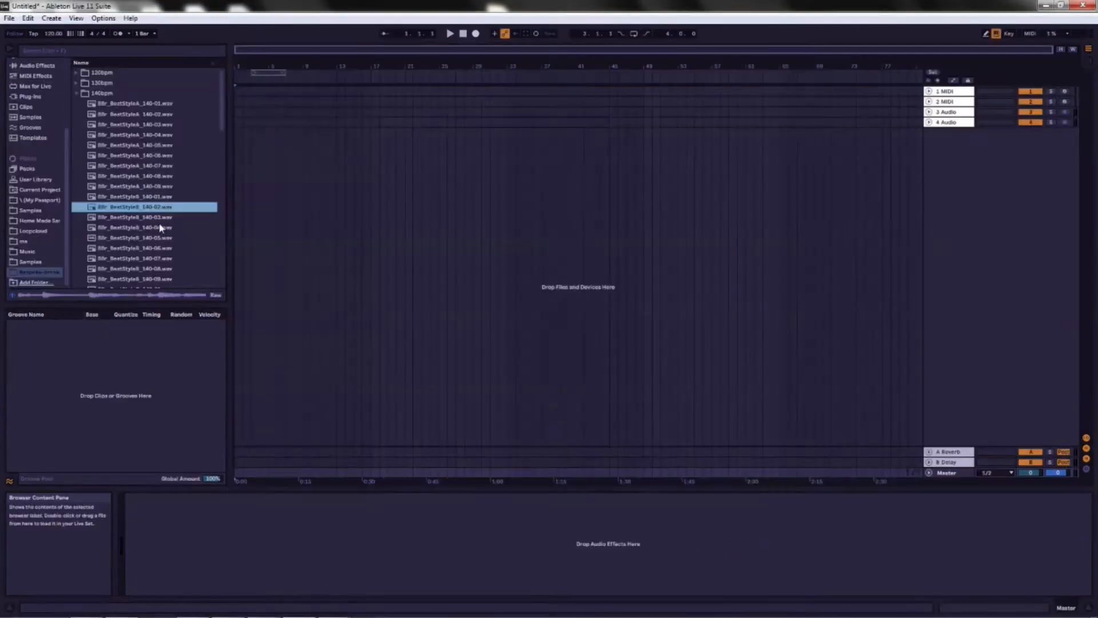
- Audition the fourth BeatStyleB loop in the 140bpm folder and set the insert marker at bar 30 on track 3-Audio
click(156, 227)
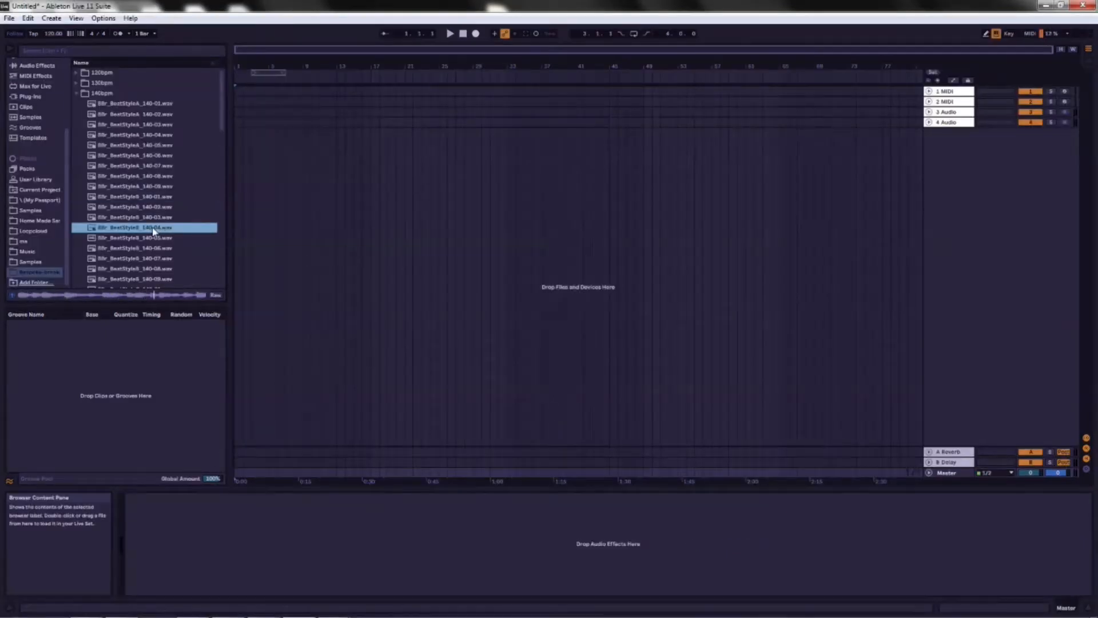
click(482, 111)
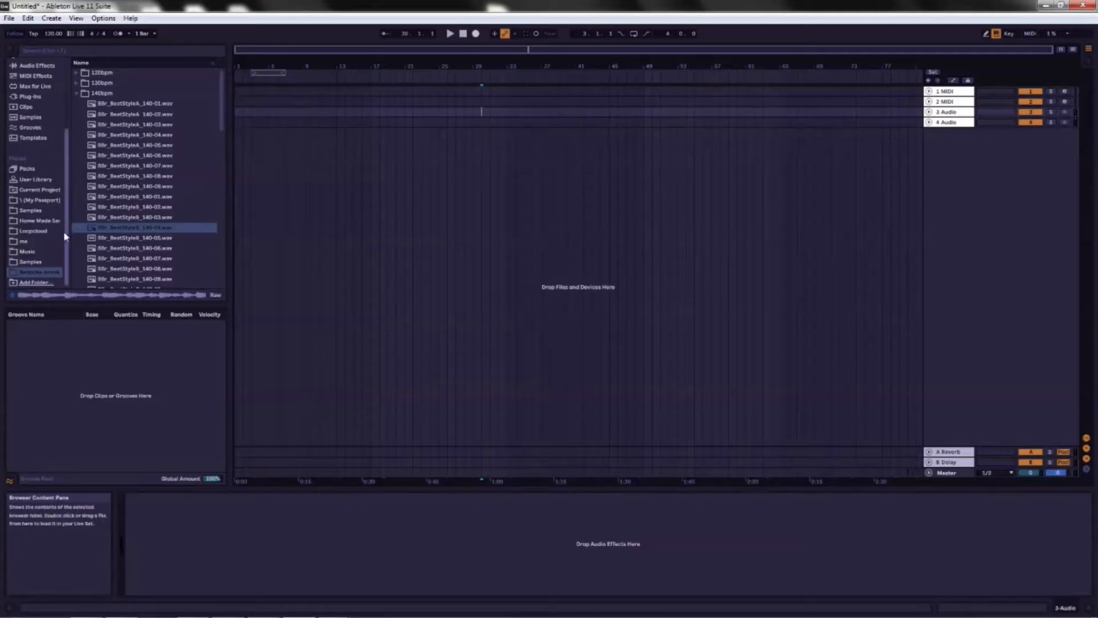
- Browse the My Passport drive and collapse the Midi Bank folder in its Ableton Projekts folder
click(39, 200)
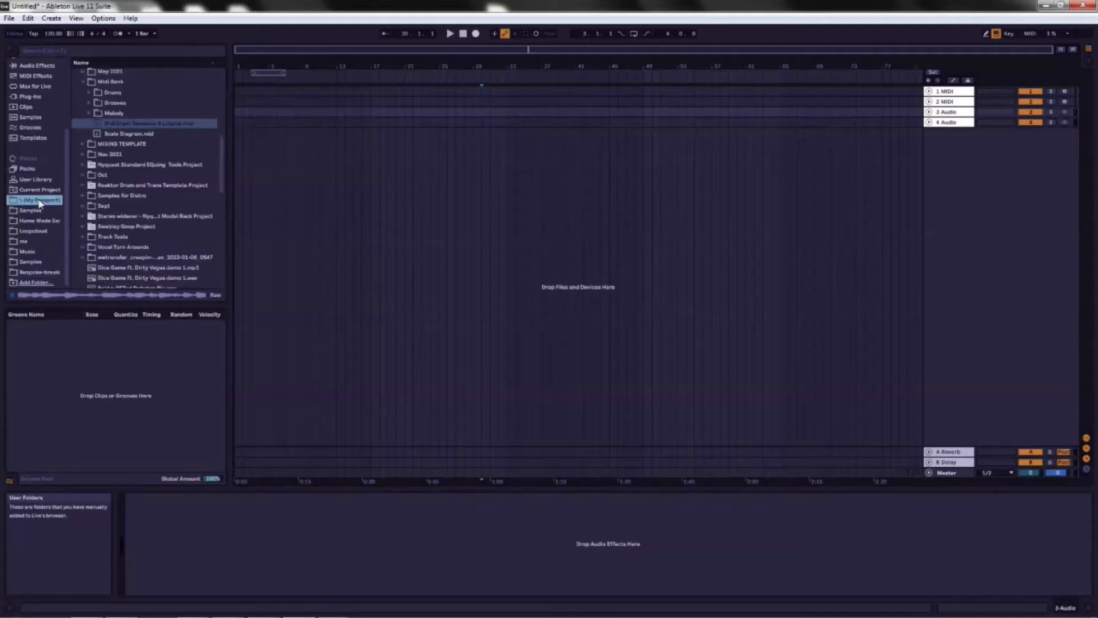
scroll(164, 177, up, 6)
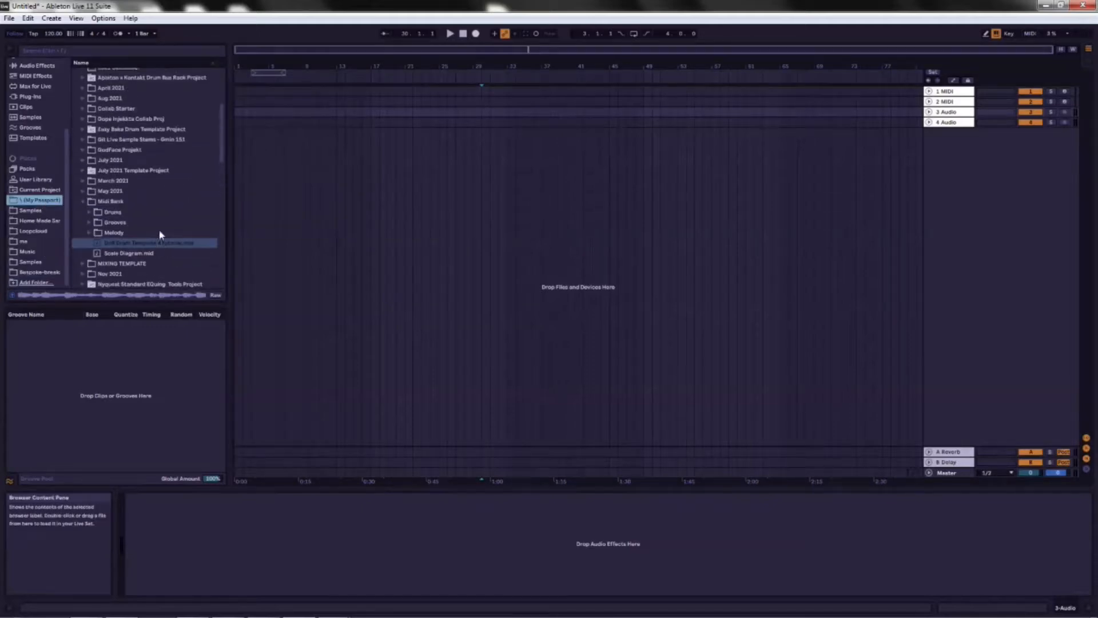
click(82, 245)
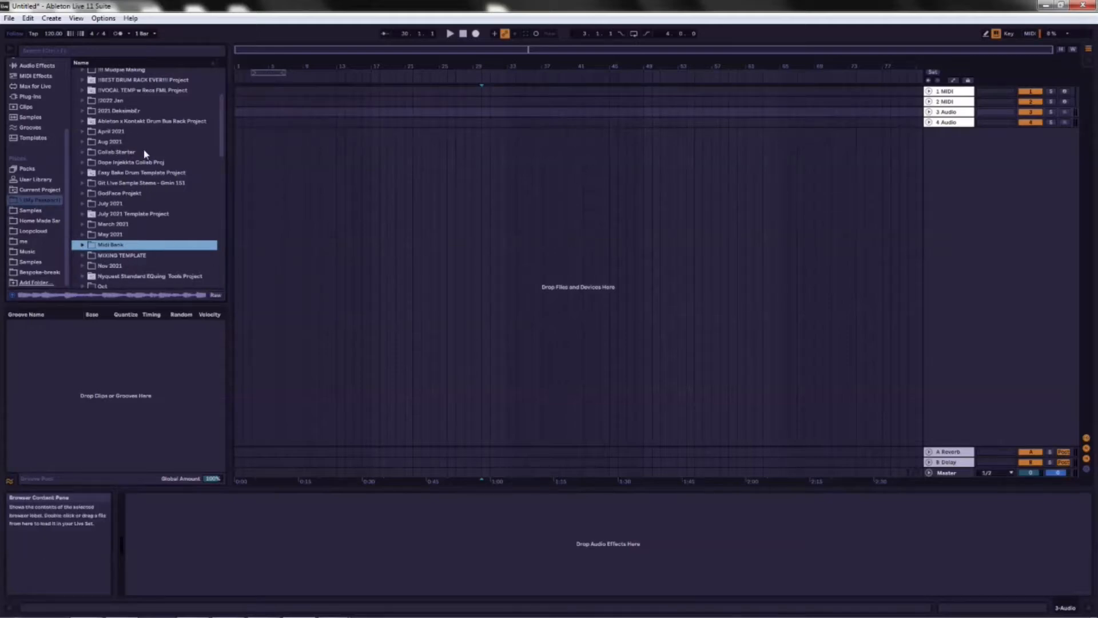
scroll(140, 172, up, 5)
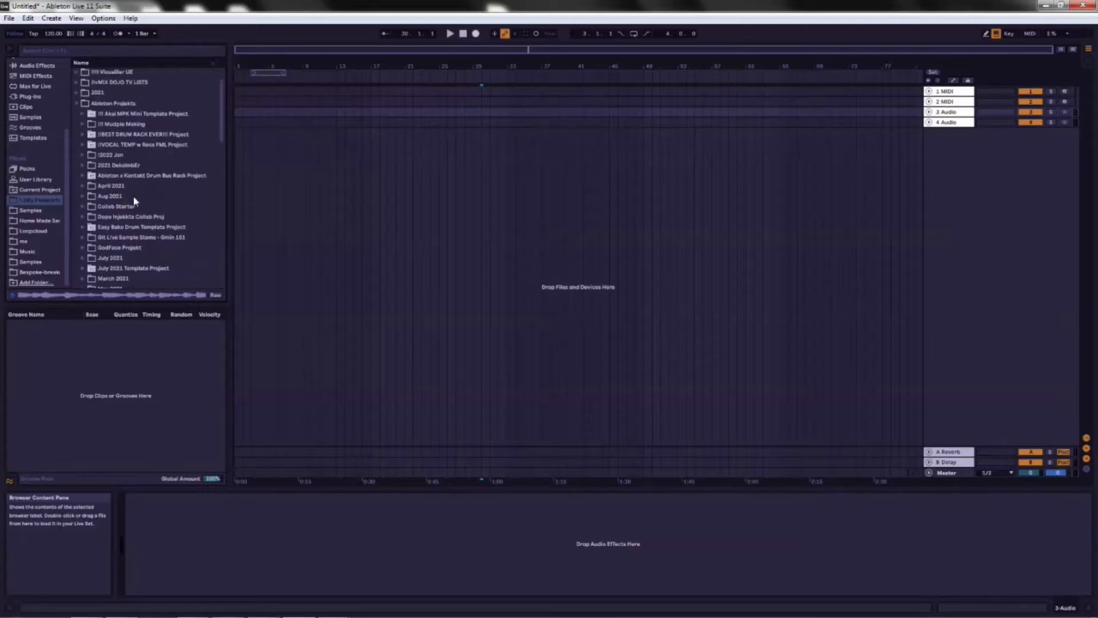
scroll(134, 201, up, 3)
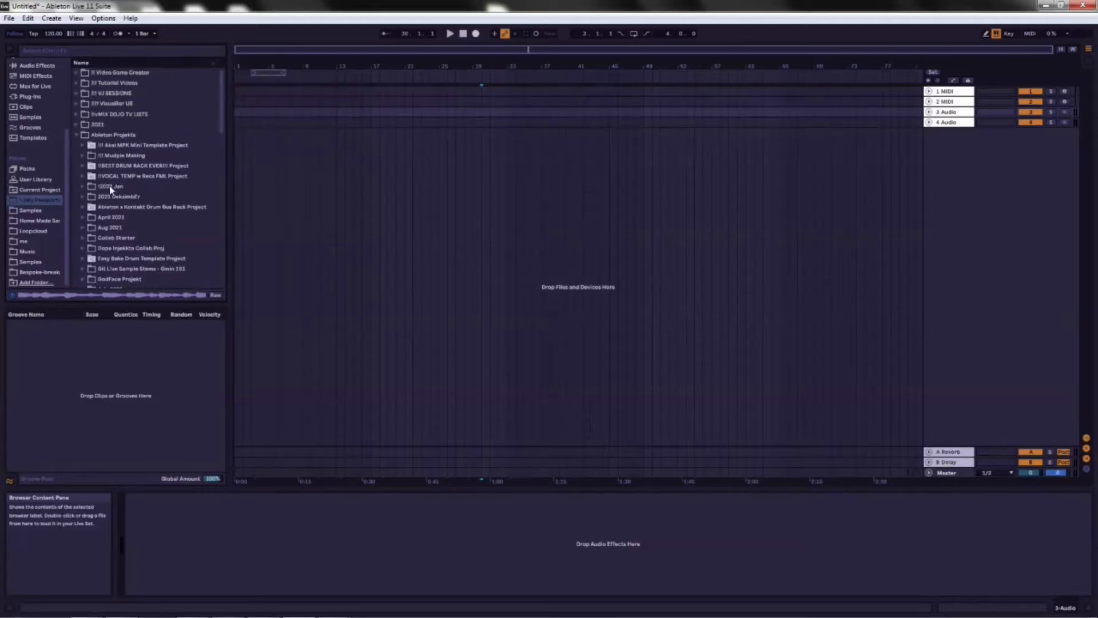
- Check the contents of the Tutorial Videos folder and collapse it again
click(76, 84)
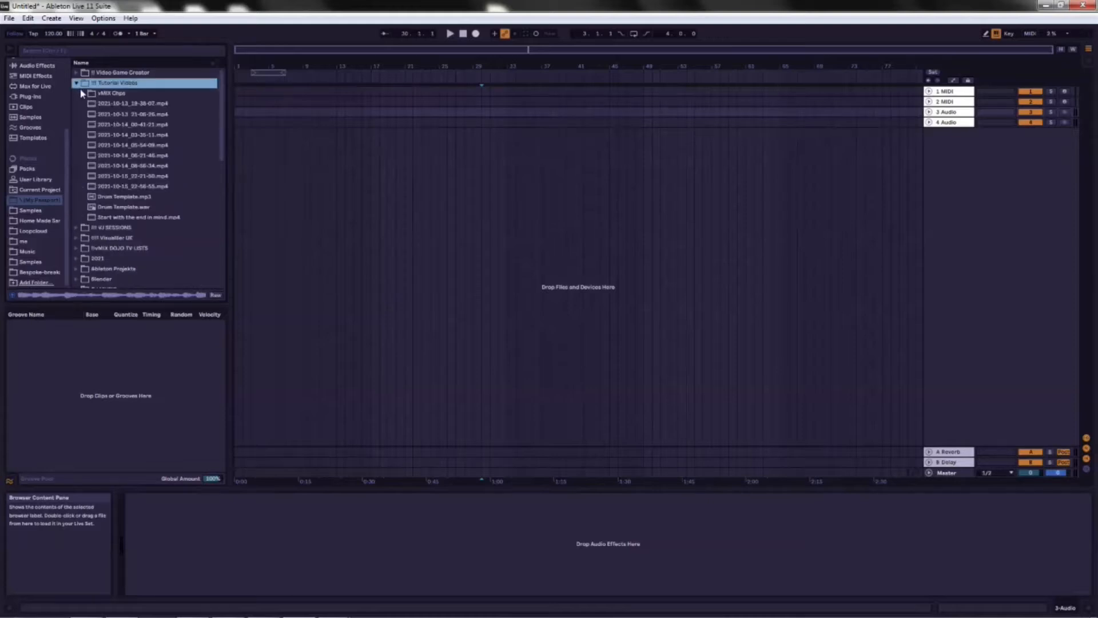
click(76, 83)
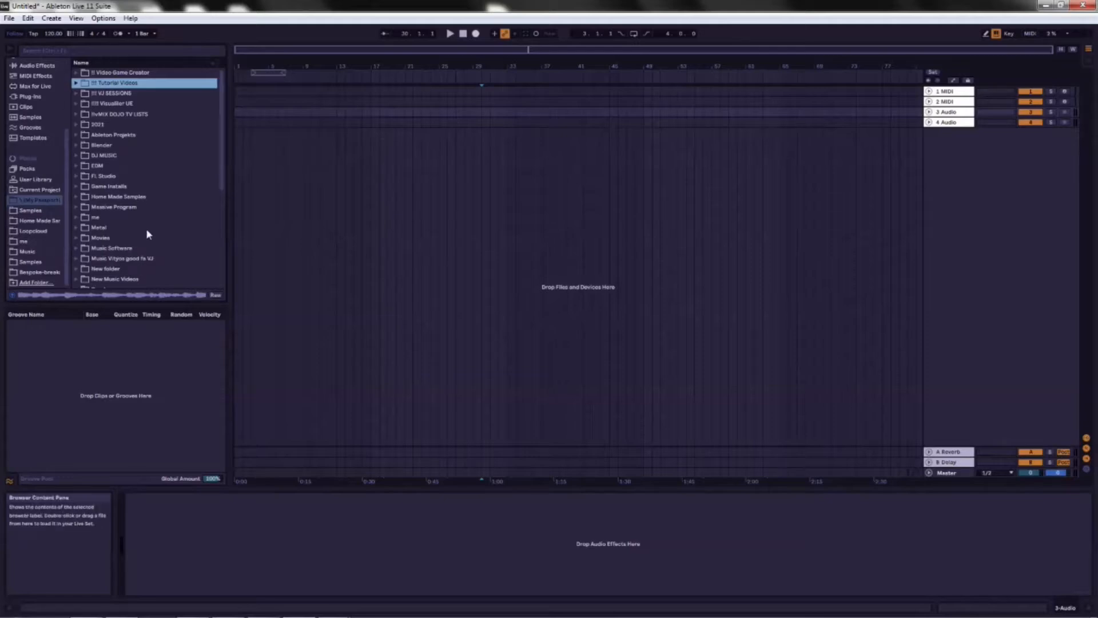
scroll(147, 211, down, 3)
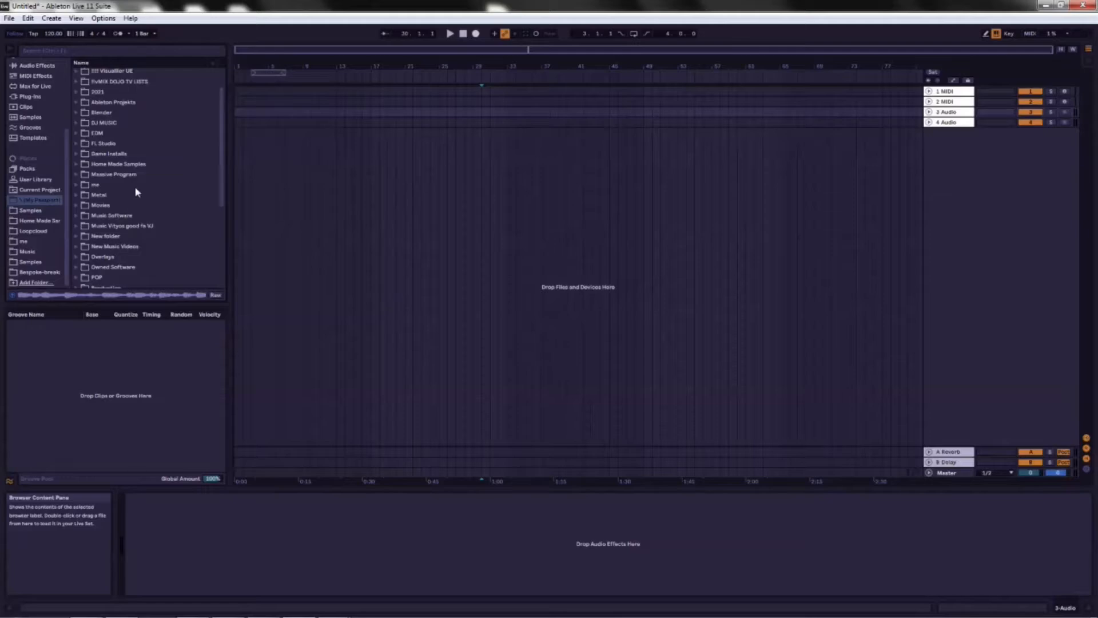
scroll(139, 192, up, 3)
- Expand Ableton Projekts, 2022 Jan, Tutorial track and tut track Project to list the saved sets
click(77, 135)
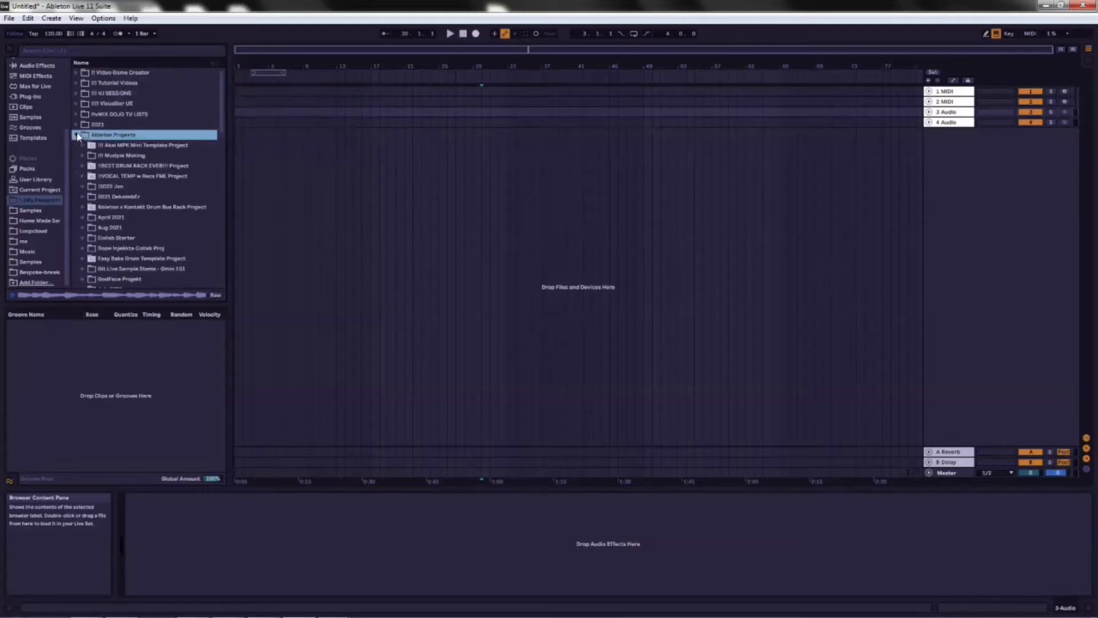
click(83, 187)
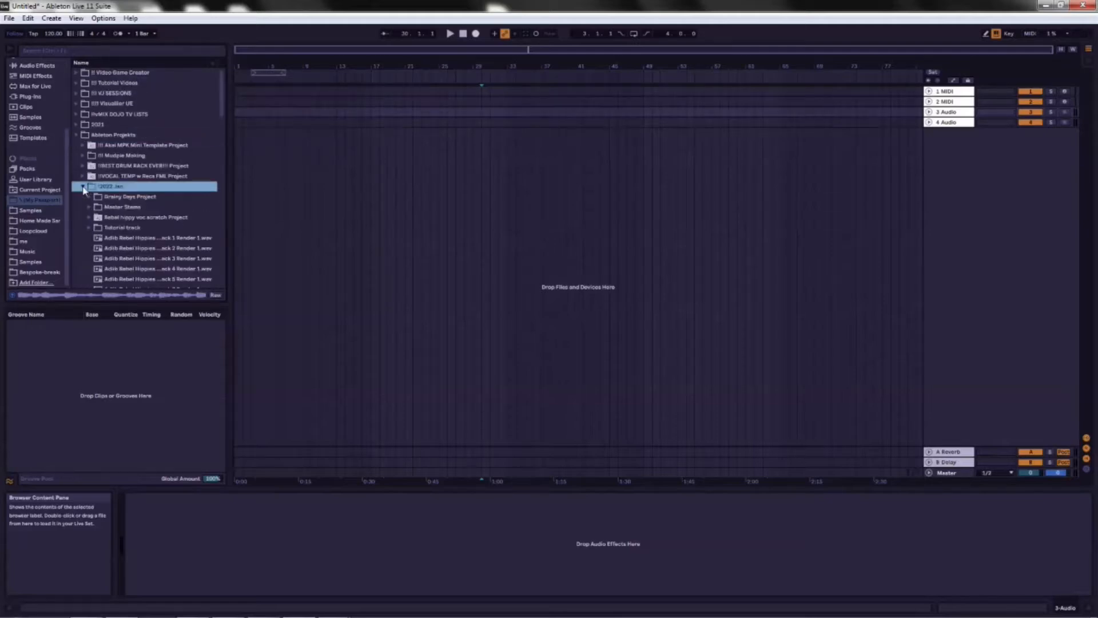
scroll(182, 129, down, 2)
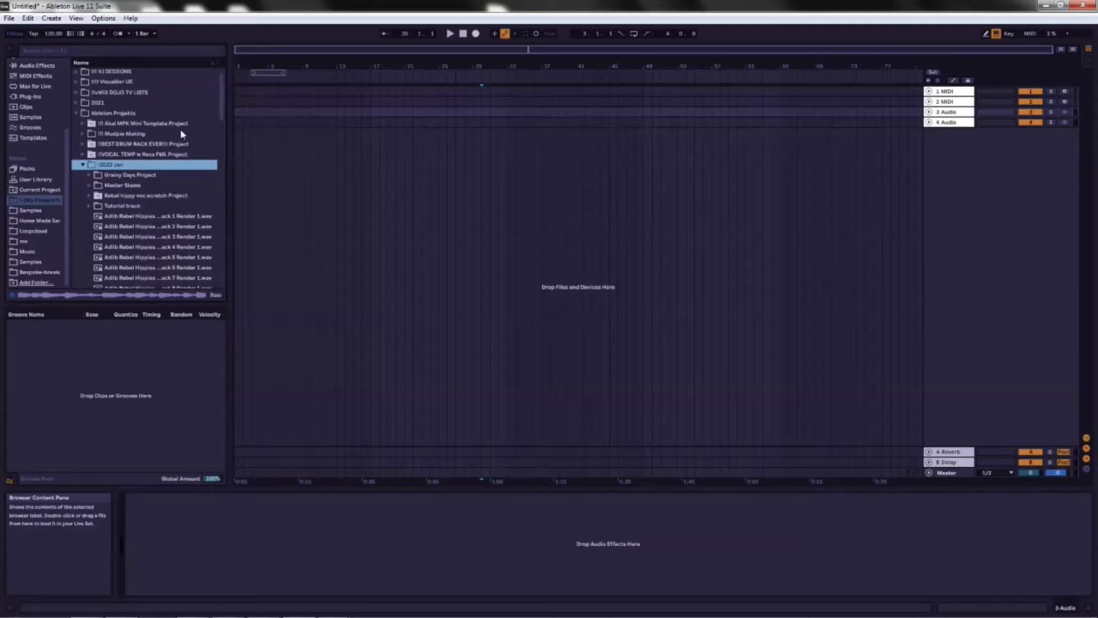
click(89, 206)
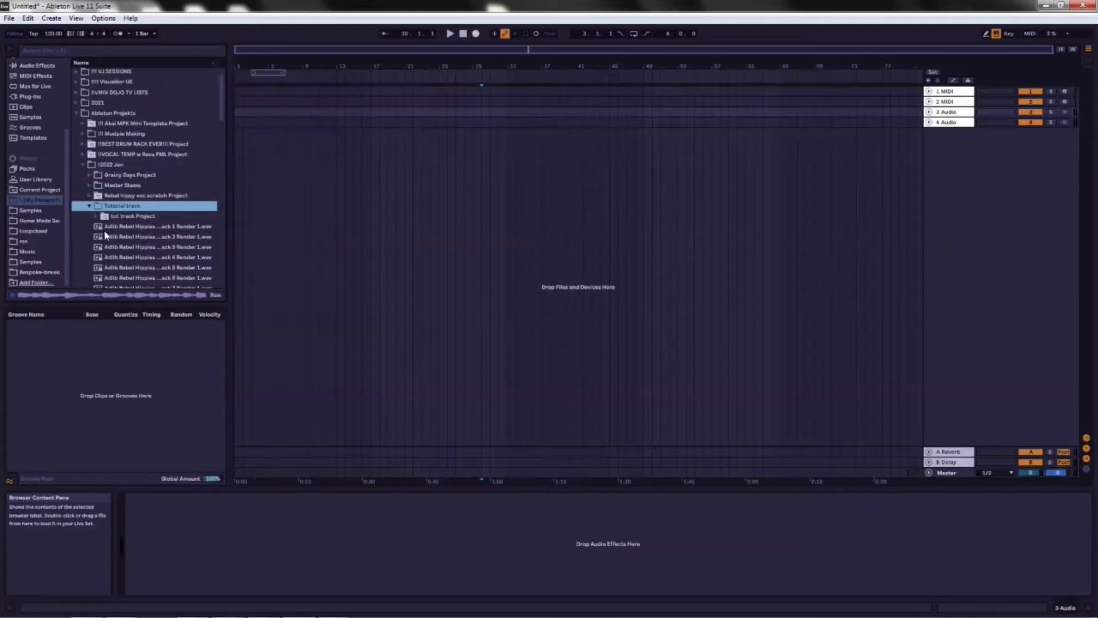
click(96, 216)
scroll(174, 185, down, 5)
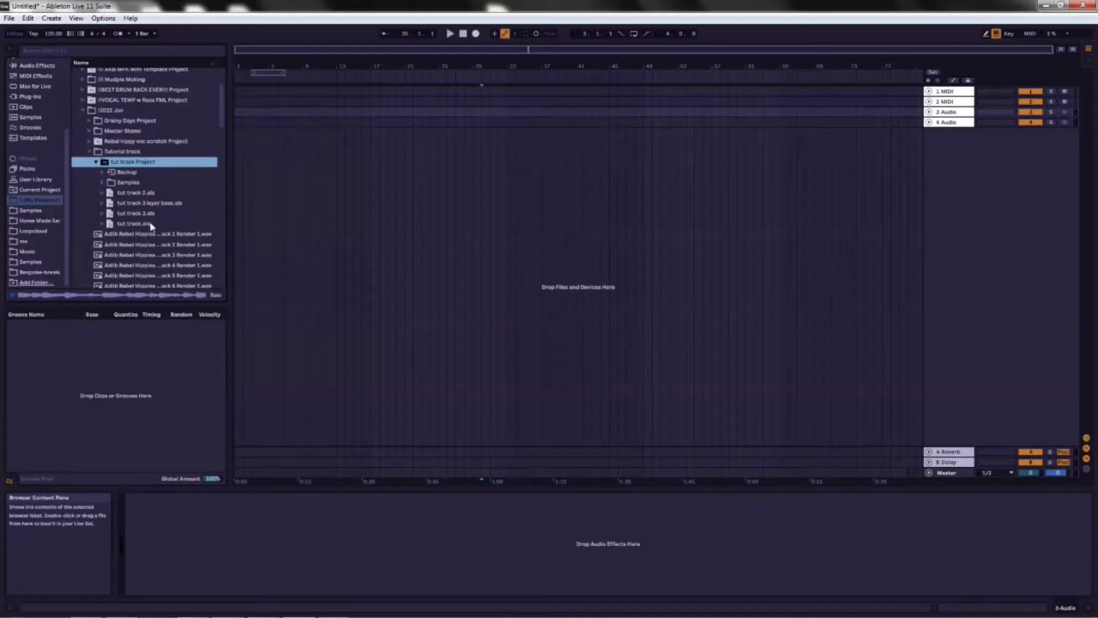
- Import the Perfect Bass Channel group from "tut track 3 layer bass.als" into the empty arrangement
click(101, 203)
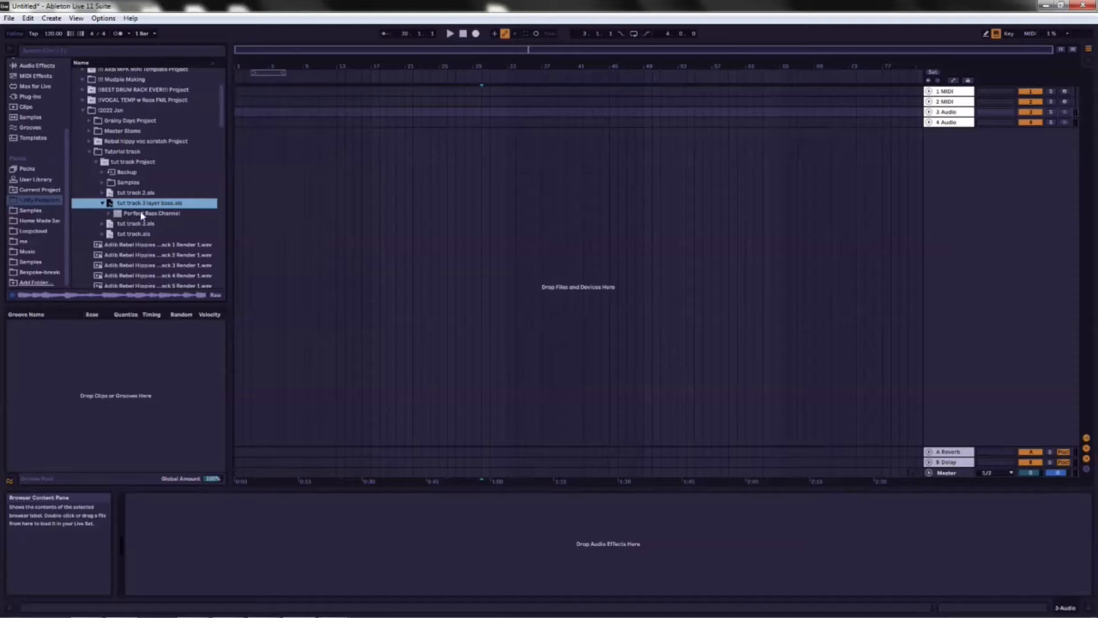
click(142, 215)
drag(141, 216, 412, 176)
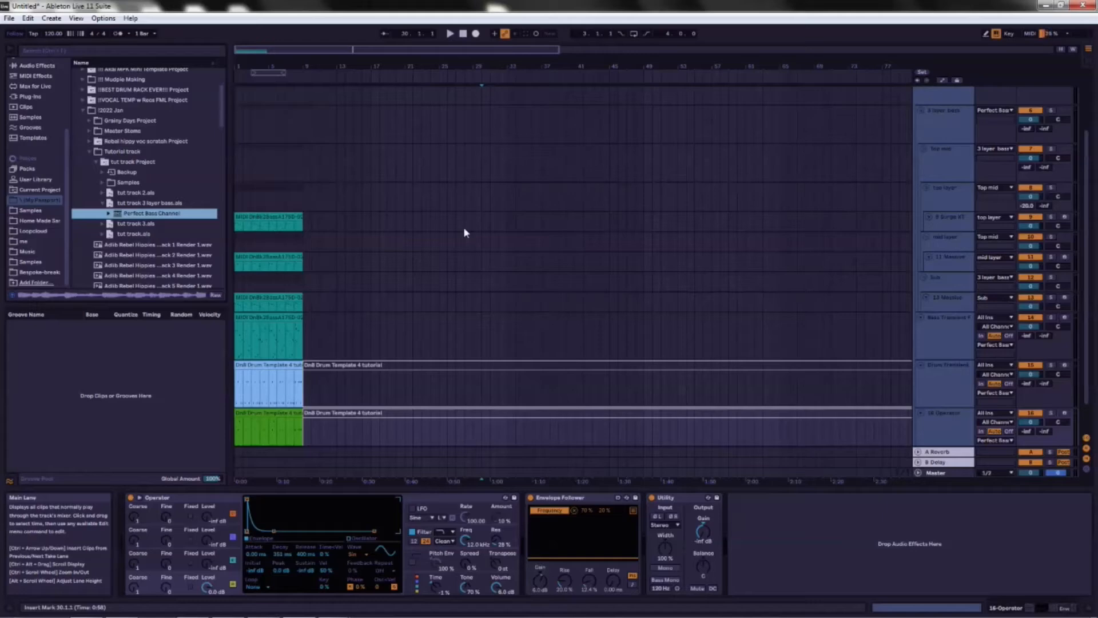
- Fold the imported Bass Transient, Drum Transient and Operator tracks
scroll(744, 217, down, 2)
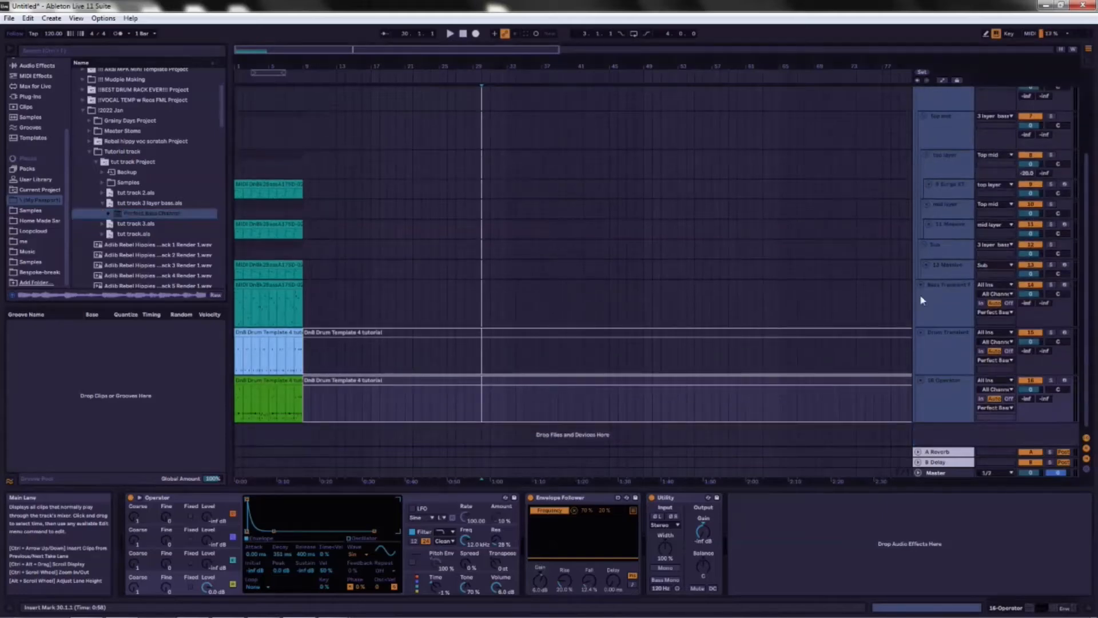
click(933, 322)
click(938, 305)
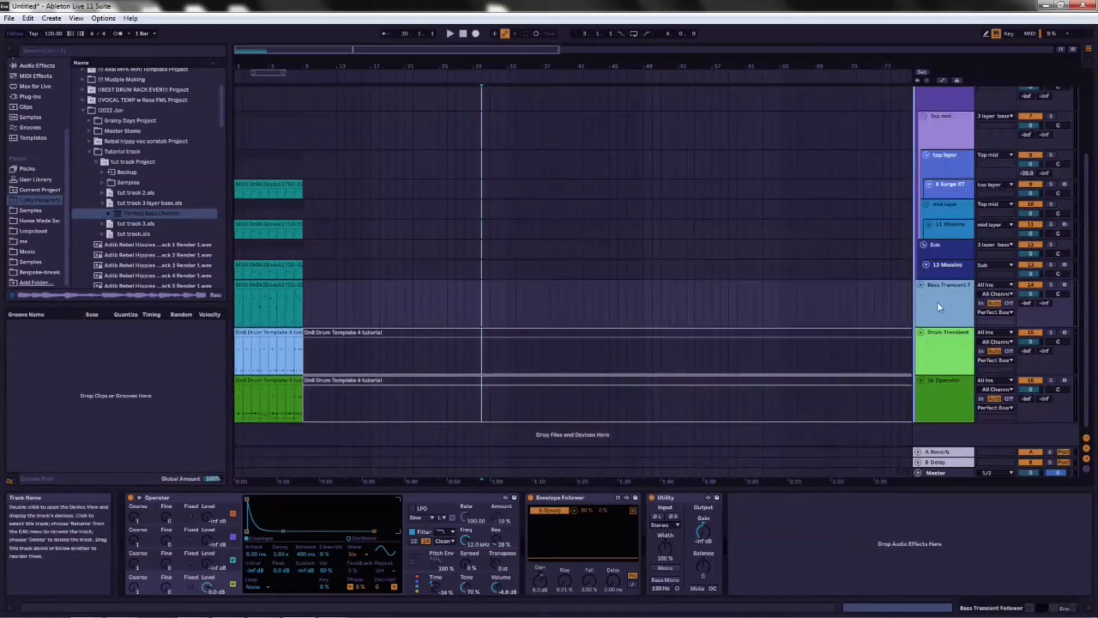
click(921, 285)
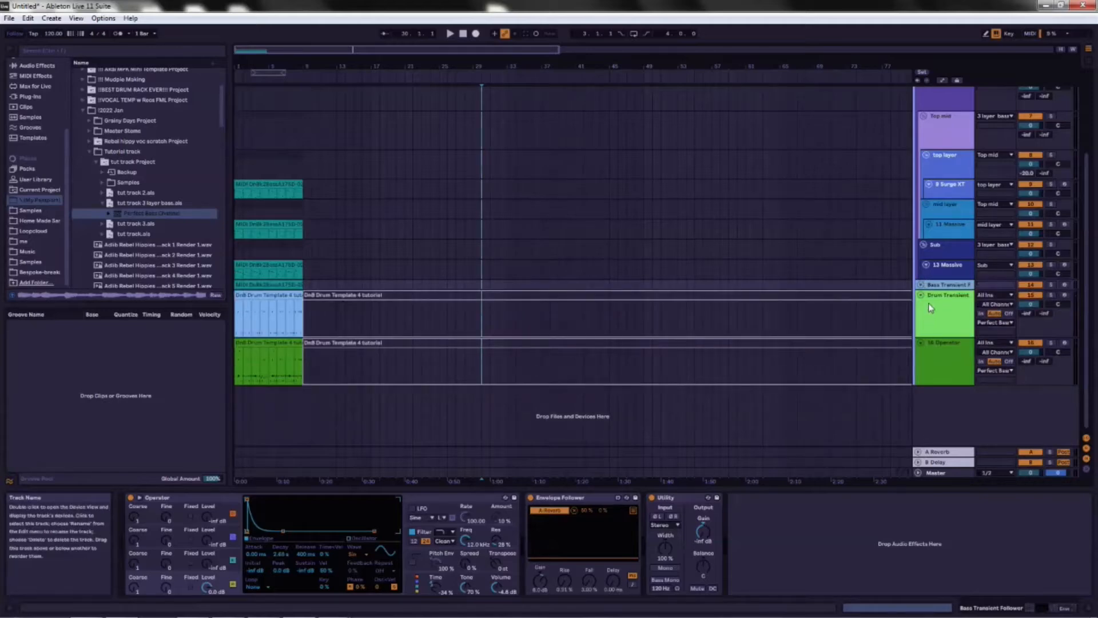
click(921, 294)
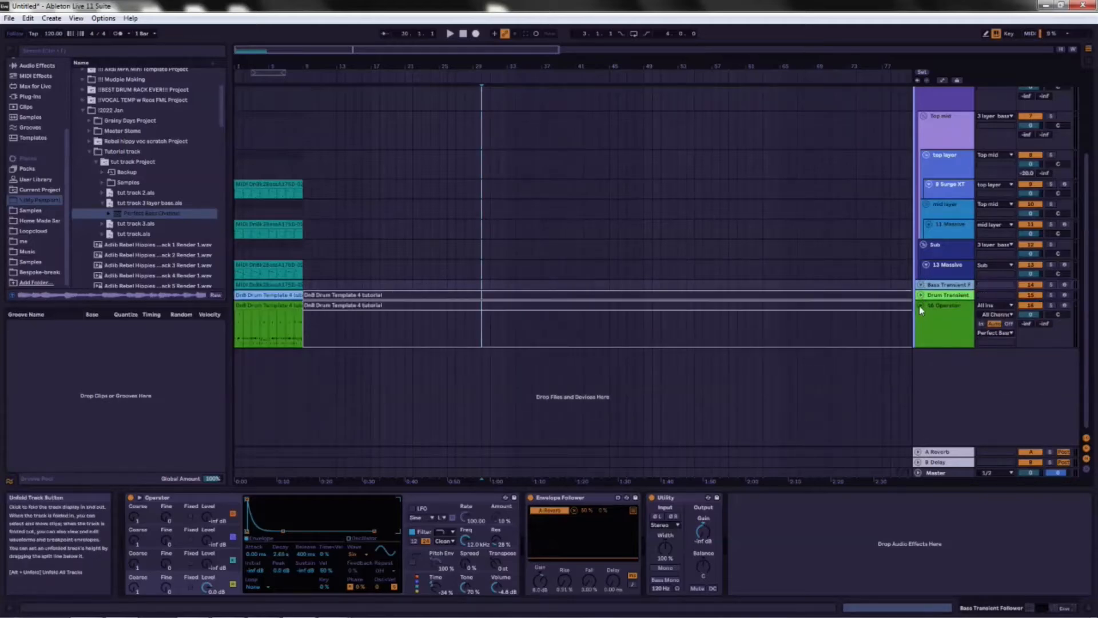
click(919, 305)
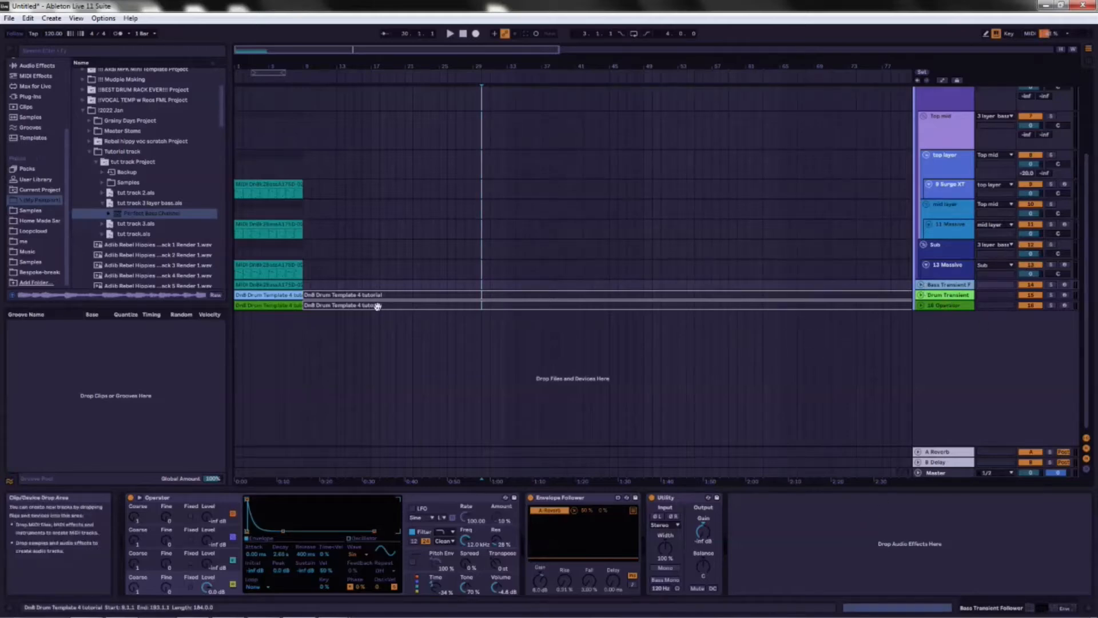
- Inspect the devices on the Sub group, its Massive track and the mid layer's Massive track
scroll(905, 371, up, 2)
scroll(903, 349, up, 3)
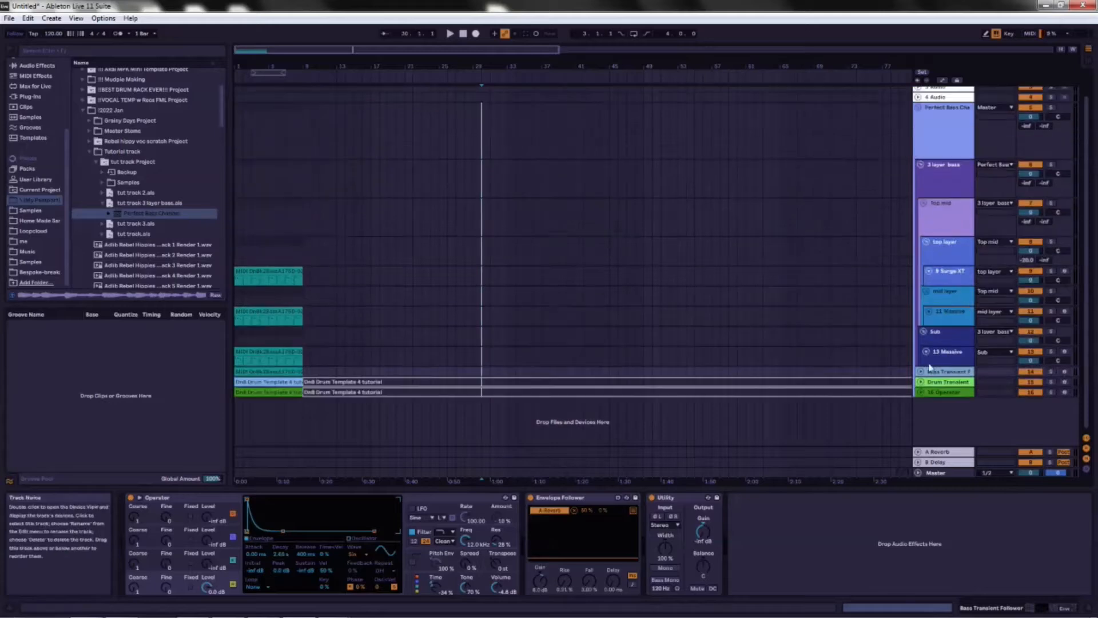
scroll(898, 317, up, 2)
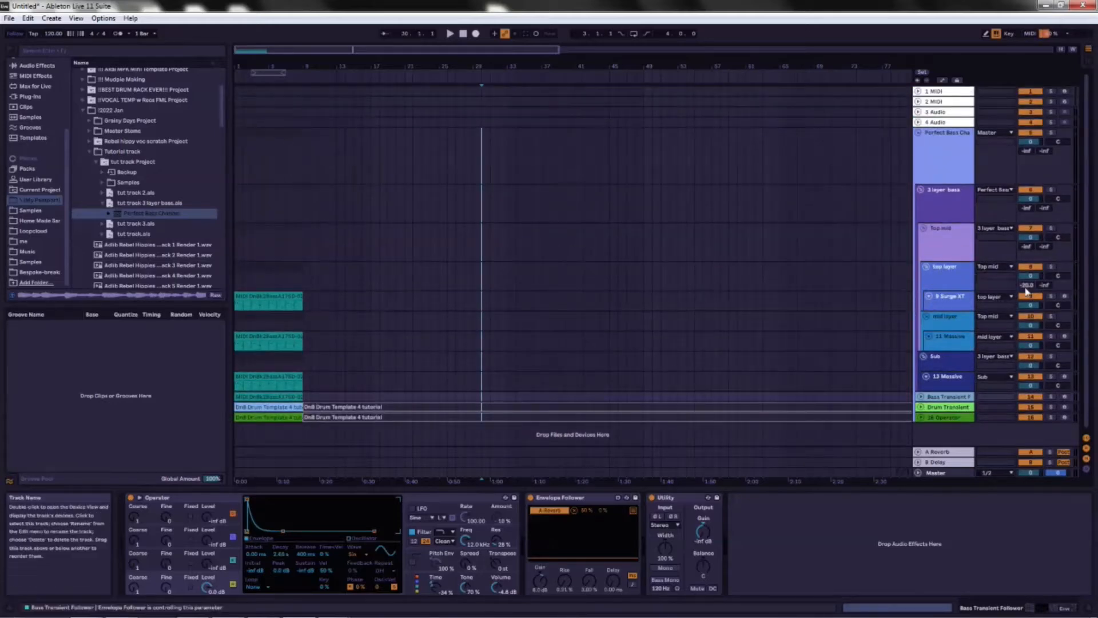
click(939, 366)
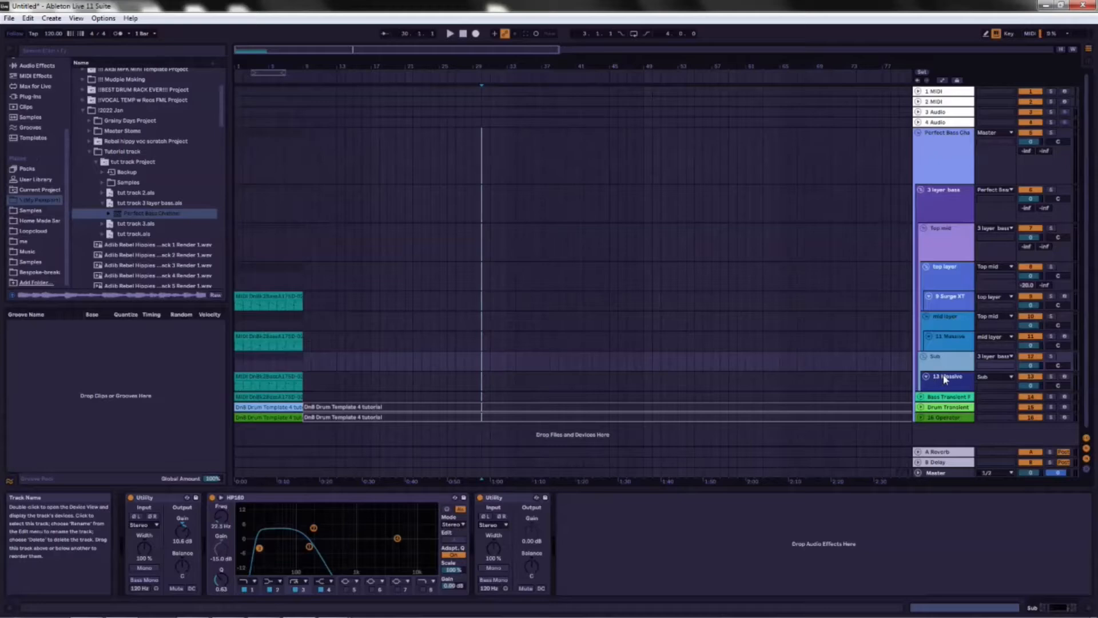
click(943, 376)
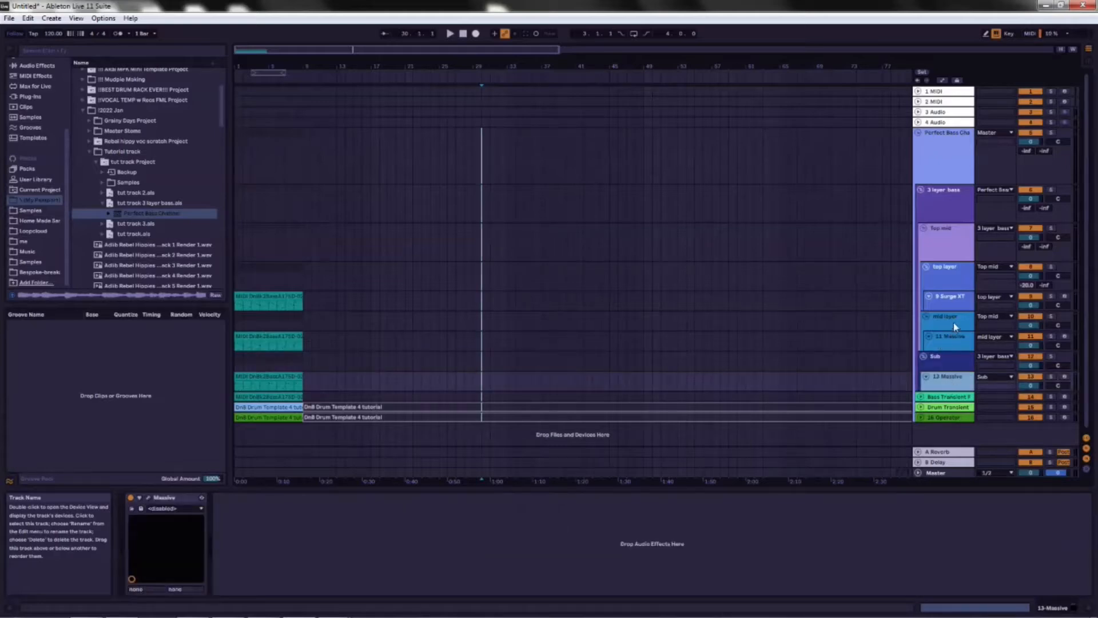
click(942, 338)
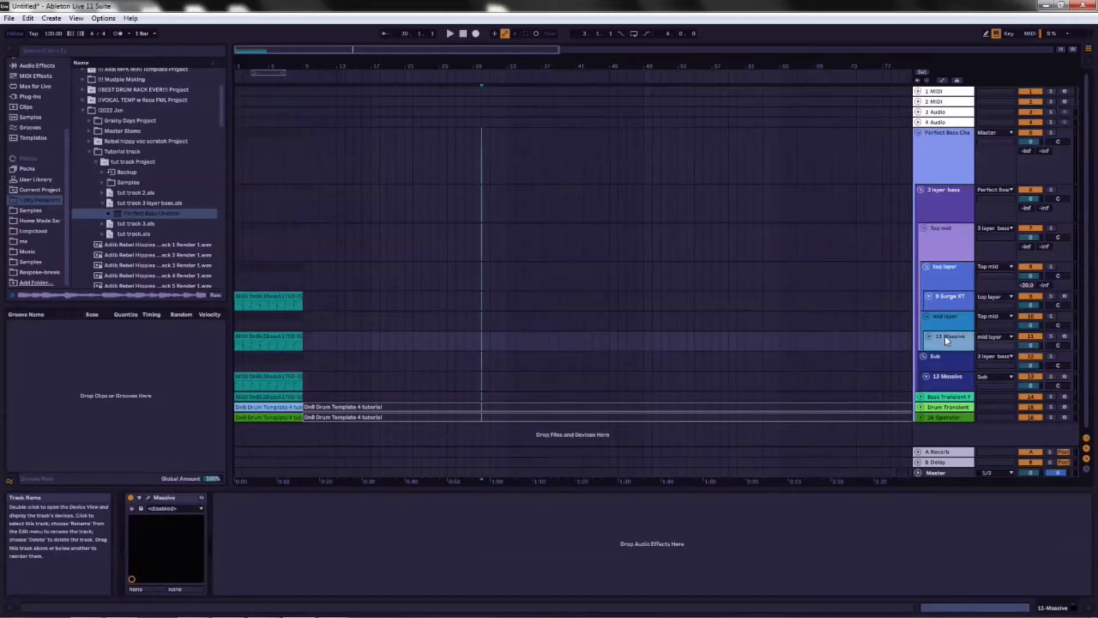
- View the Surge XT plug-in window on the top layer's track, close it and show the 3 layer bass group's effect chain
click(941, 302)
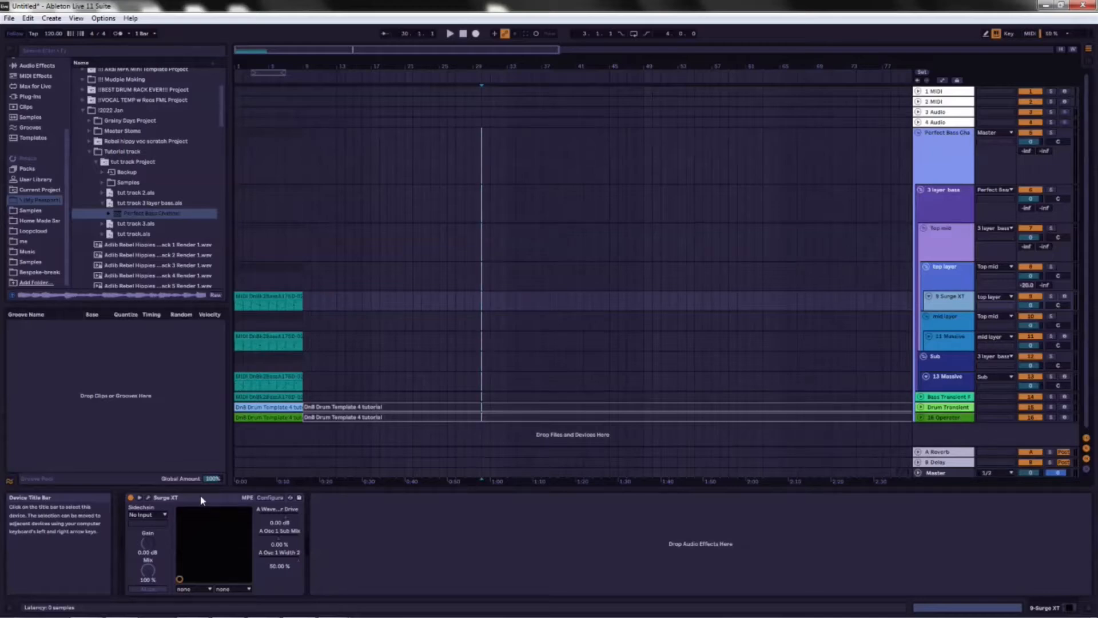
click(149, 498)
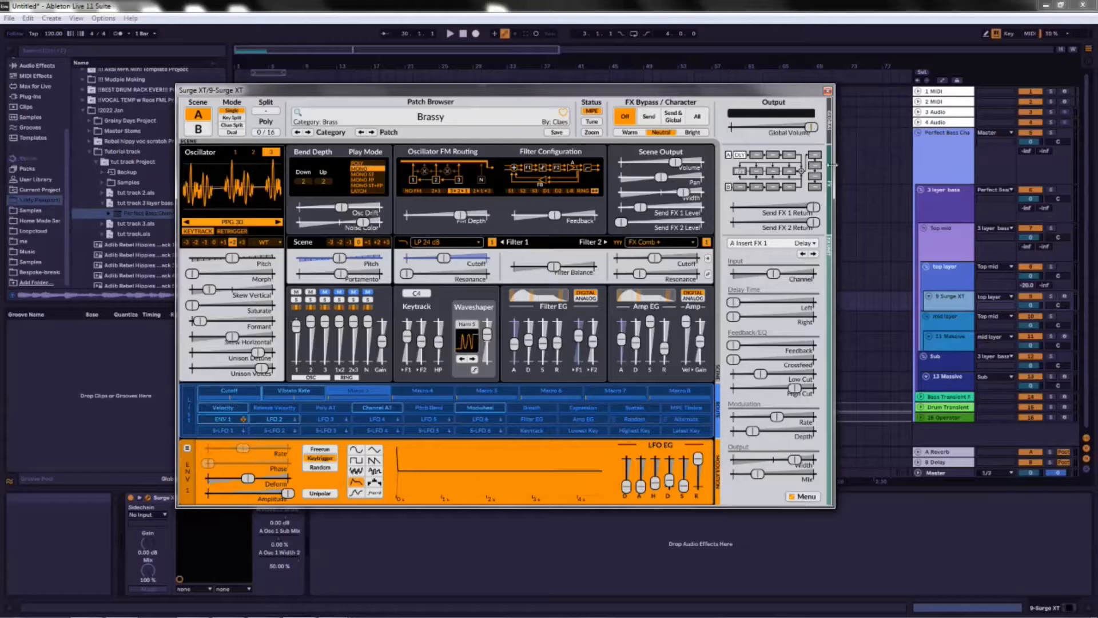
click(827, 91)
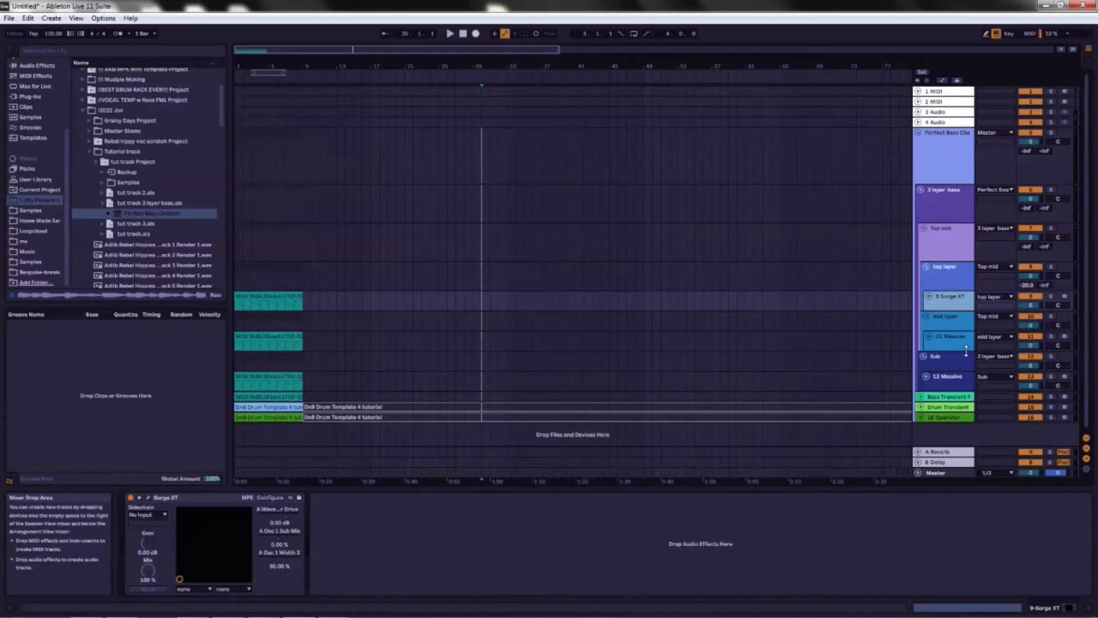
click(947, 199)
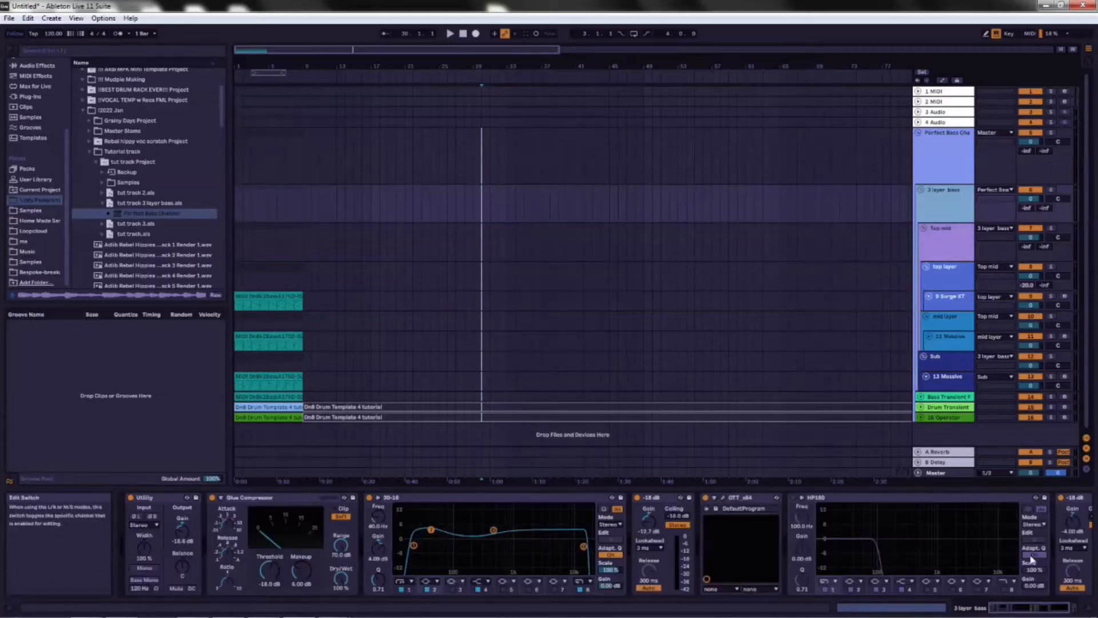
- Delete the first Utility device from the 3 layer bass group's effect chain
key(Delete)
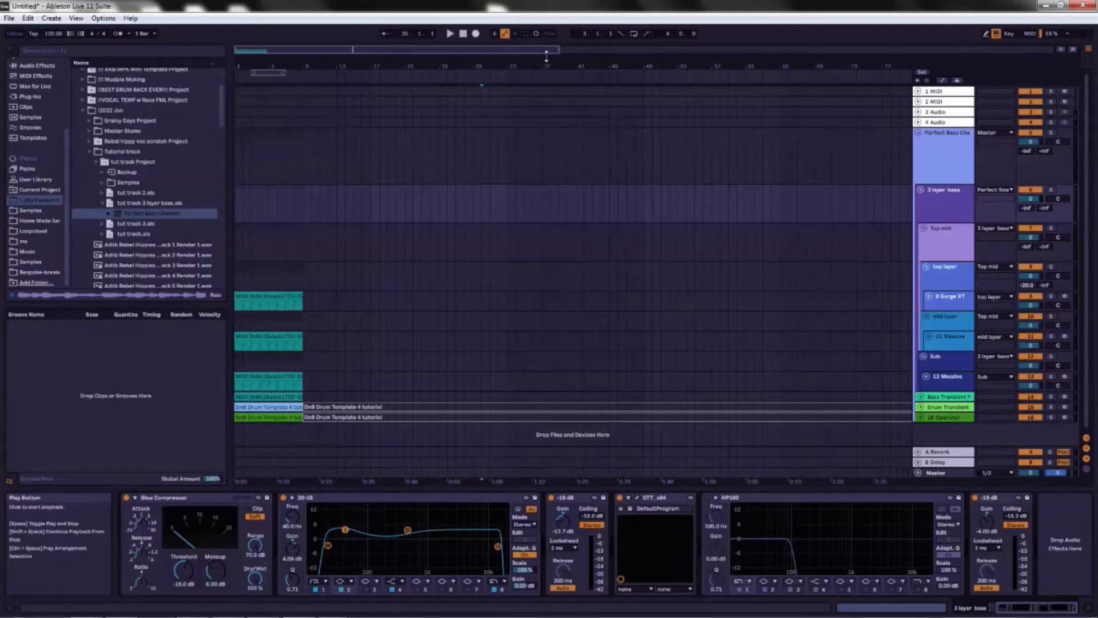
- Set an eight-bar arrangement loop over the imported clips from bar 1 to bar 9, enable it and audition the bass
drag(264, 73, 303, 74)
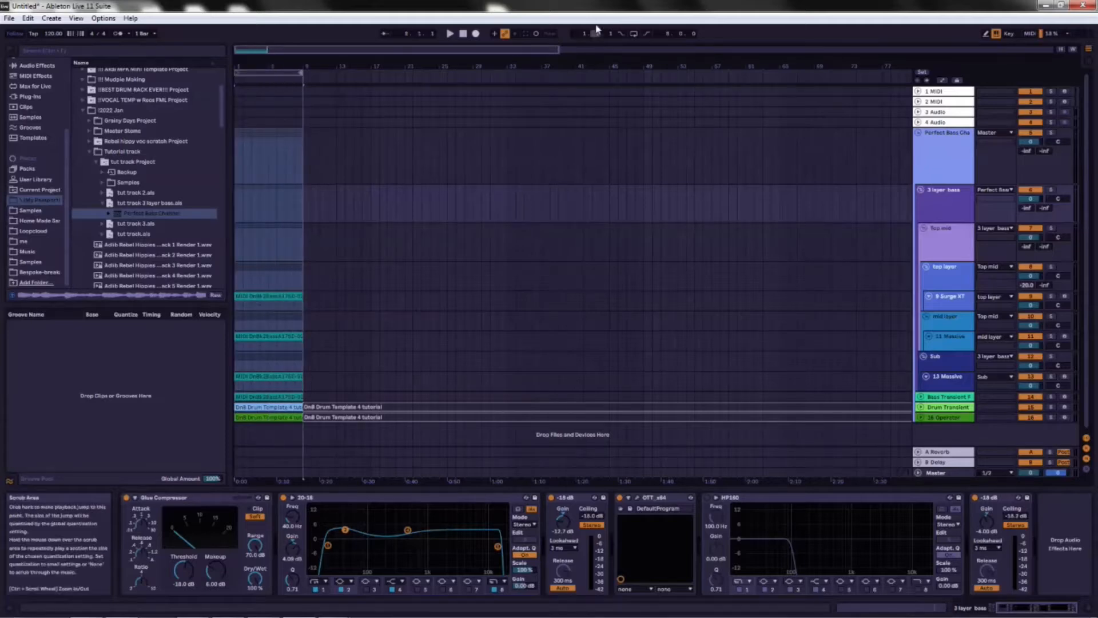
click(634, 36)
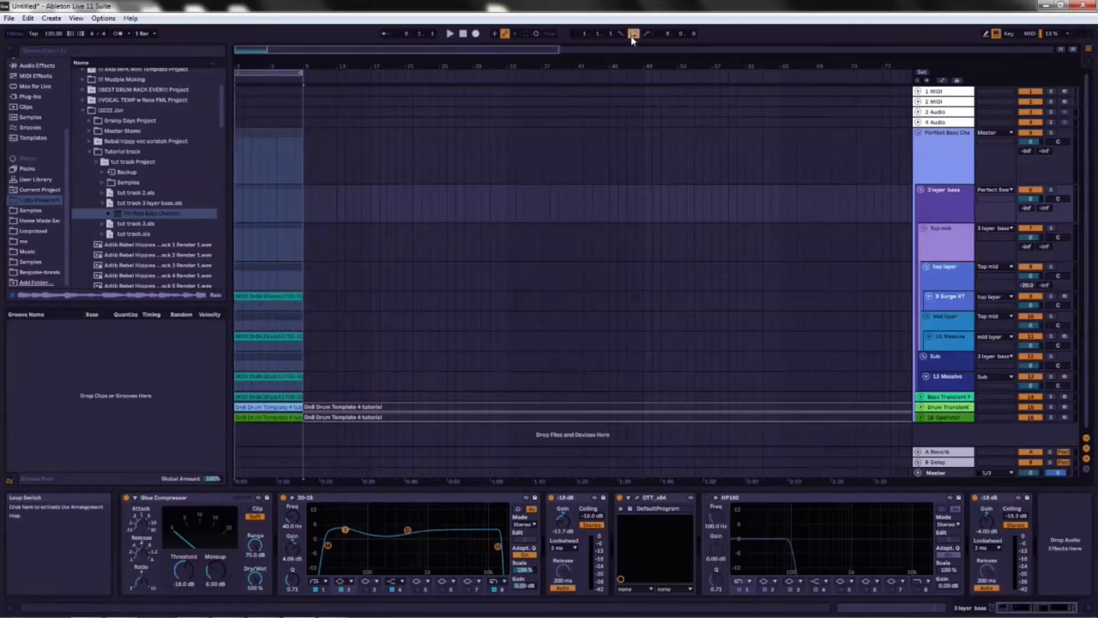
click(450, 35)
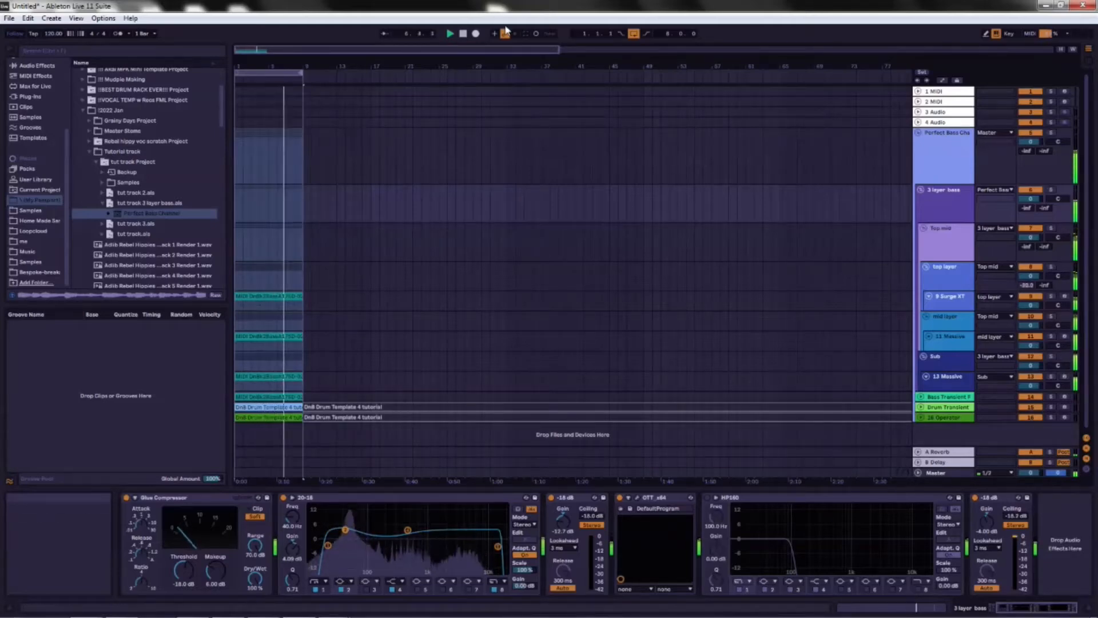
click(462, 33)
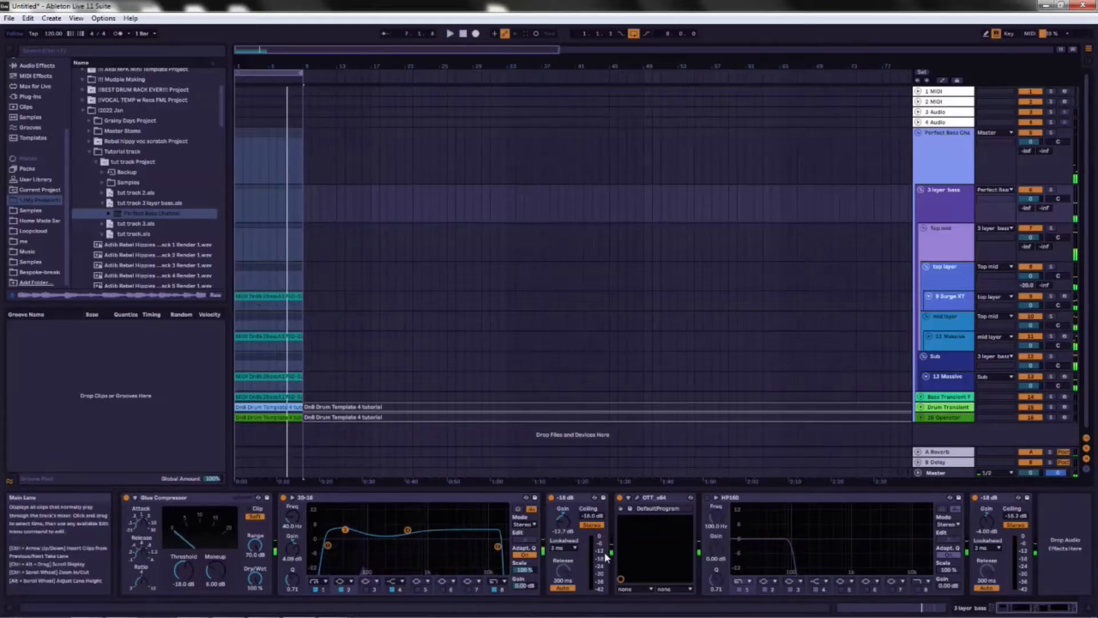
- Inspect the Sub group's devices and return to the 3 layer bass group's effect chain
click(943, 361)
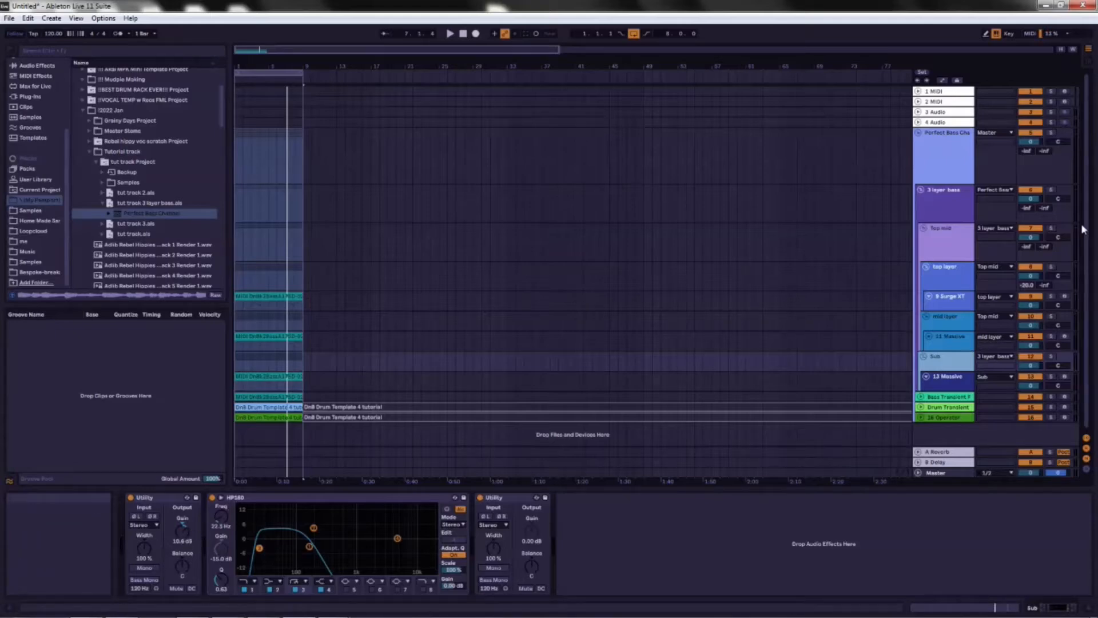
click(946, 206)
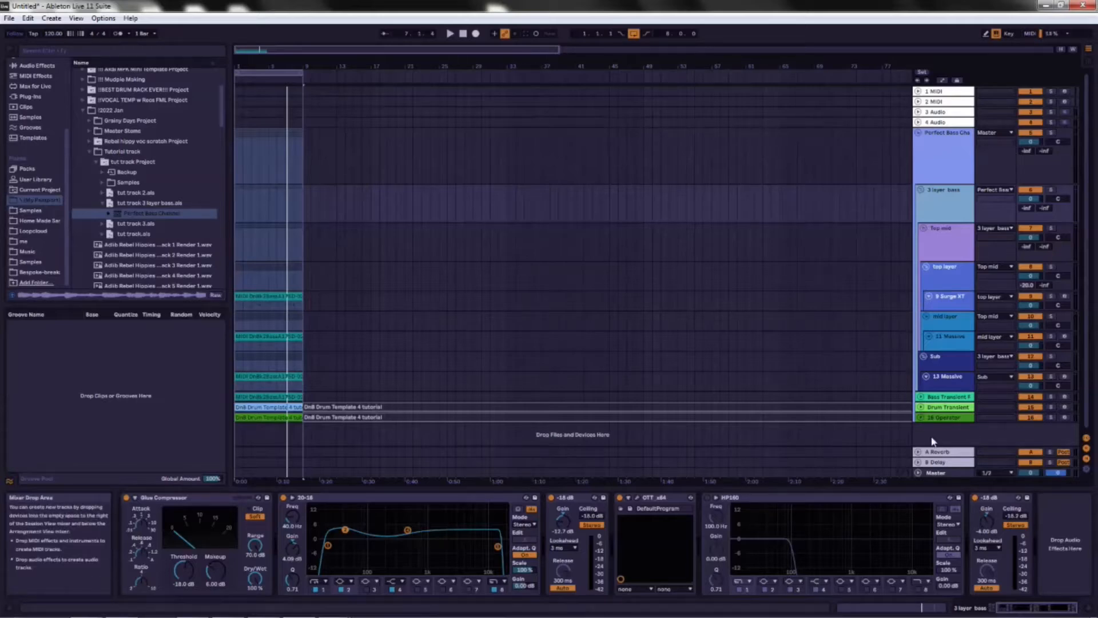
- During loop playback, set the ceiling of the last limiter on the 3 layer bass group to -0.30 dB and disable the EQ before it
click(450, 35)
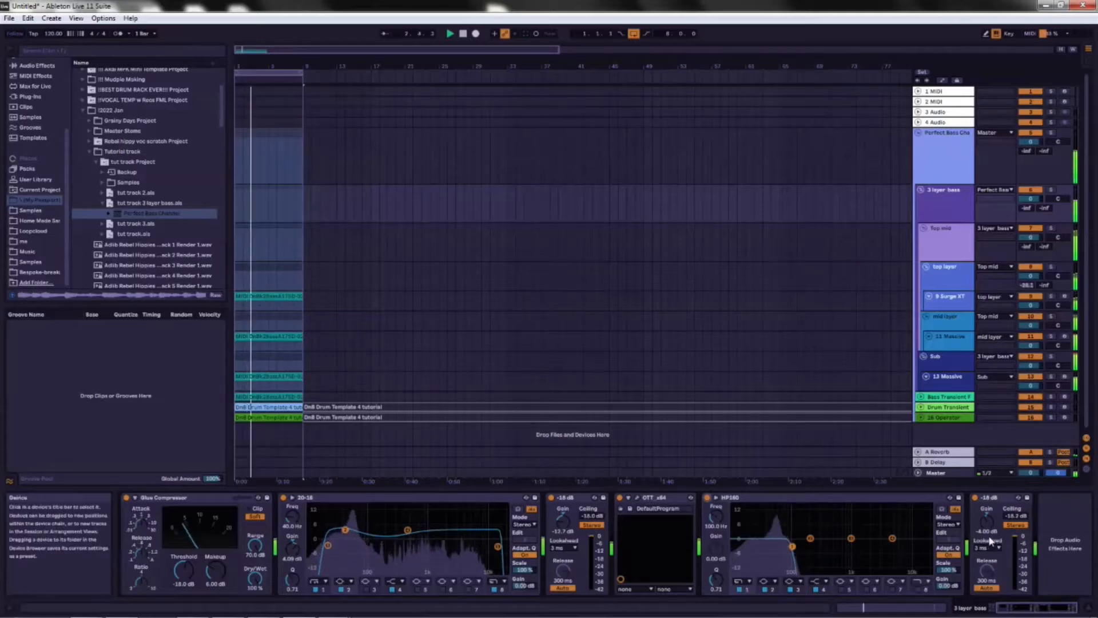
double_click(1018, 518)
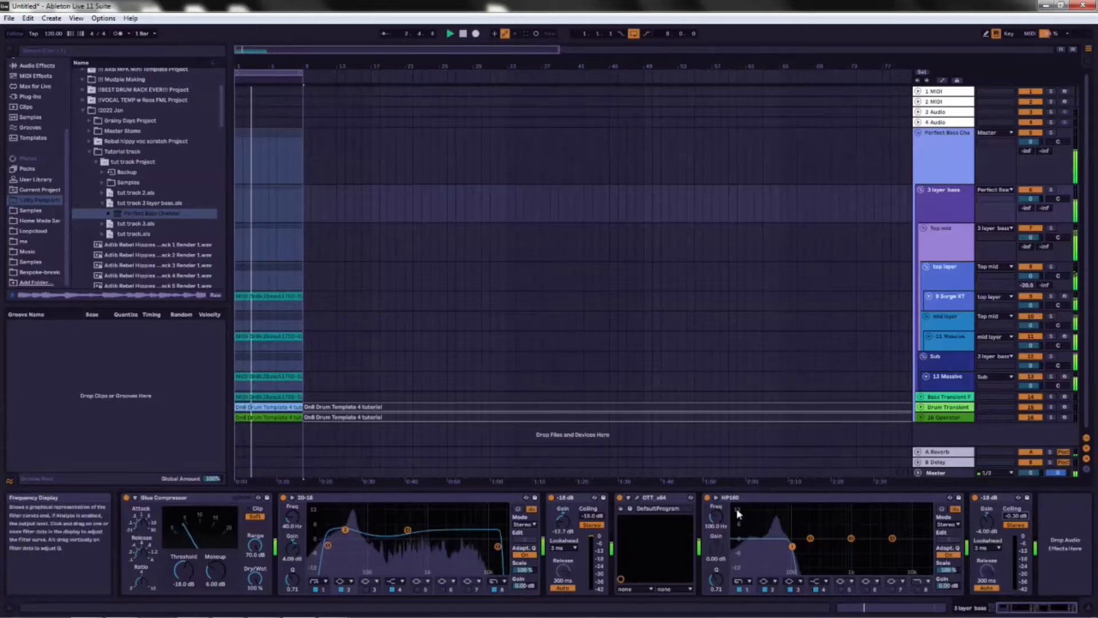
click(707, 498)
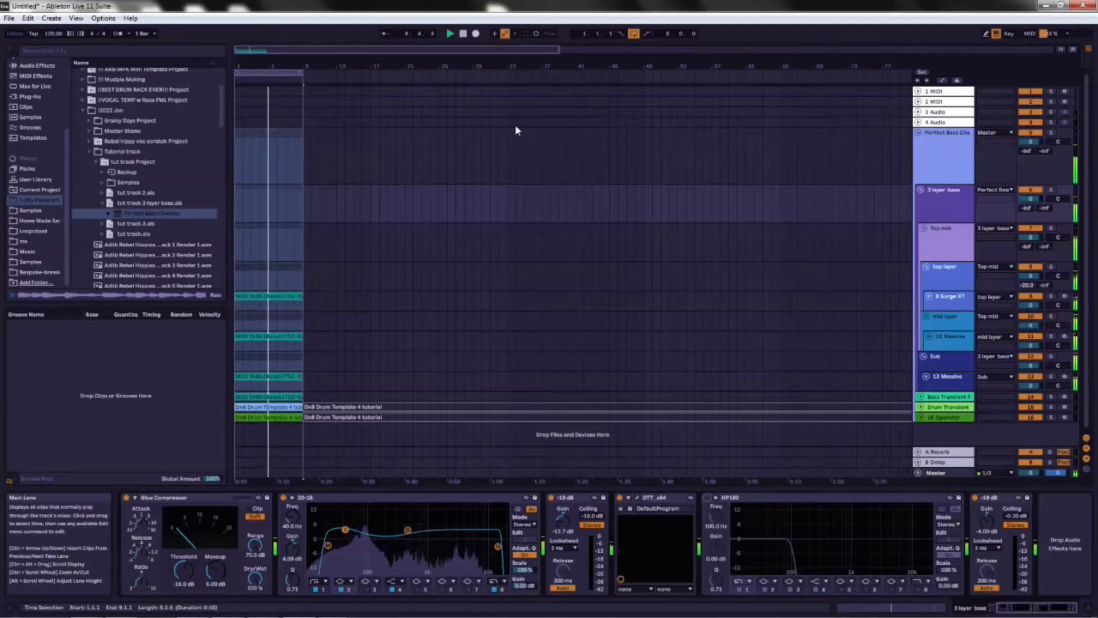
click(467, 39)
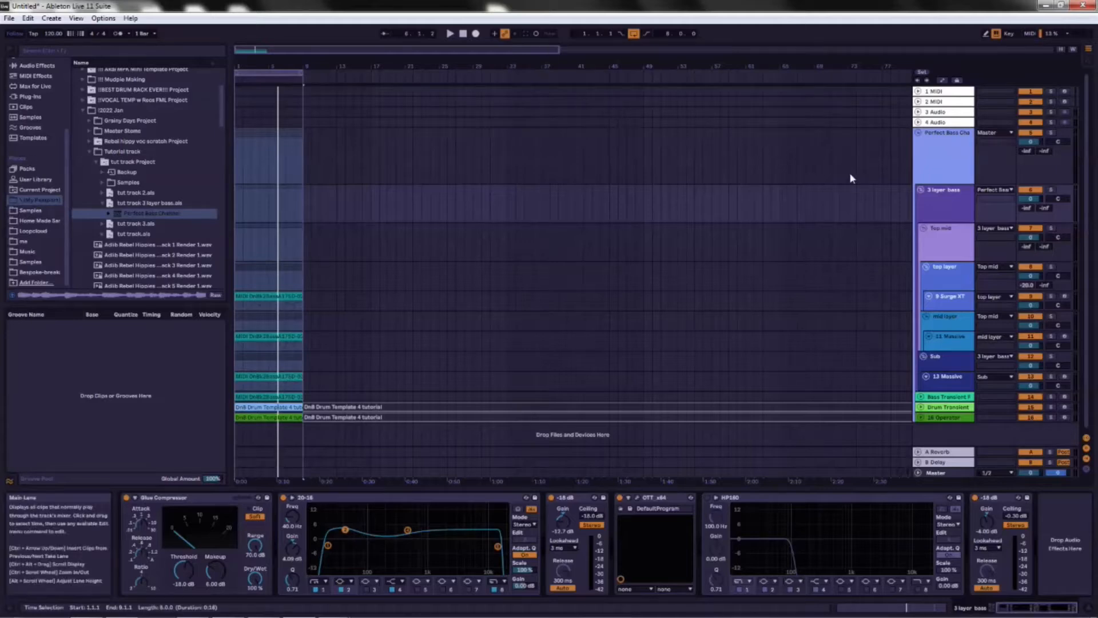
- Review the devices on the Top mid, Perfect Bass Channel and 3 layer bass groups
scroll(905, 231, down, 1)
click(677, 254)
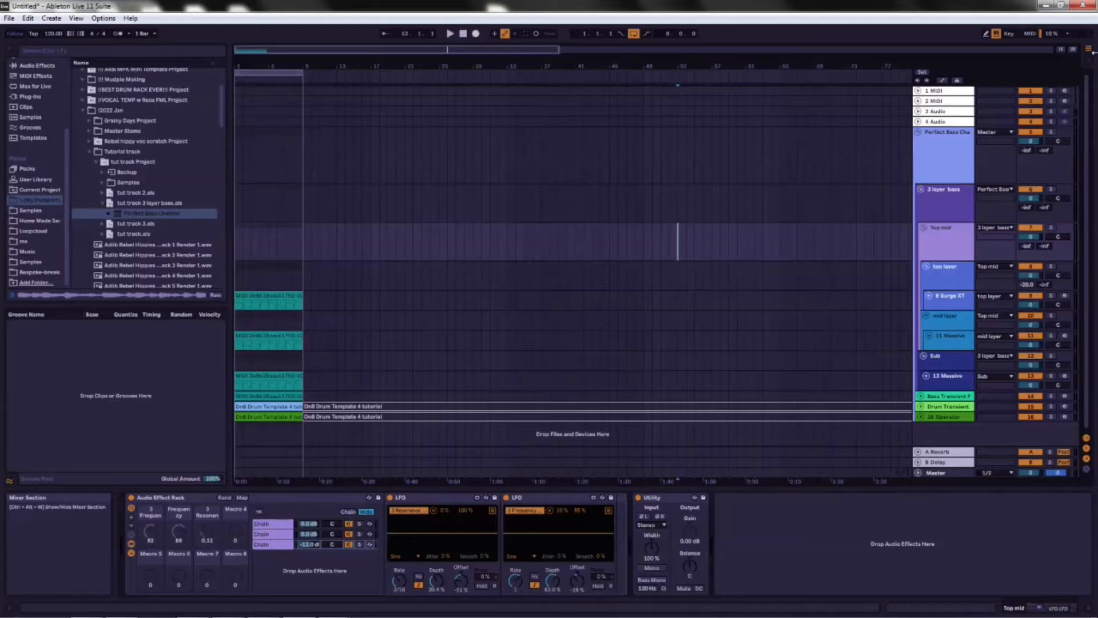
click(967, 135)
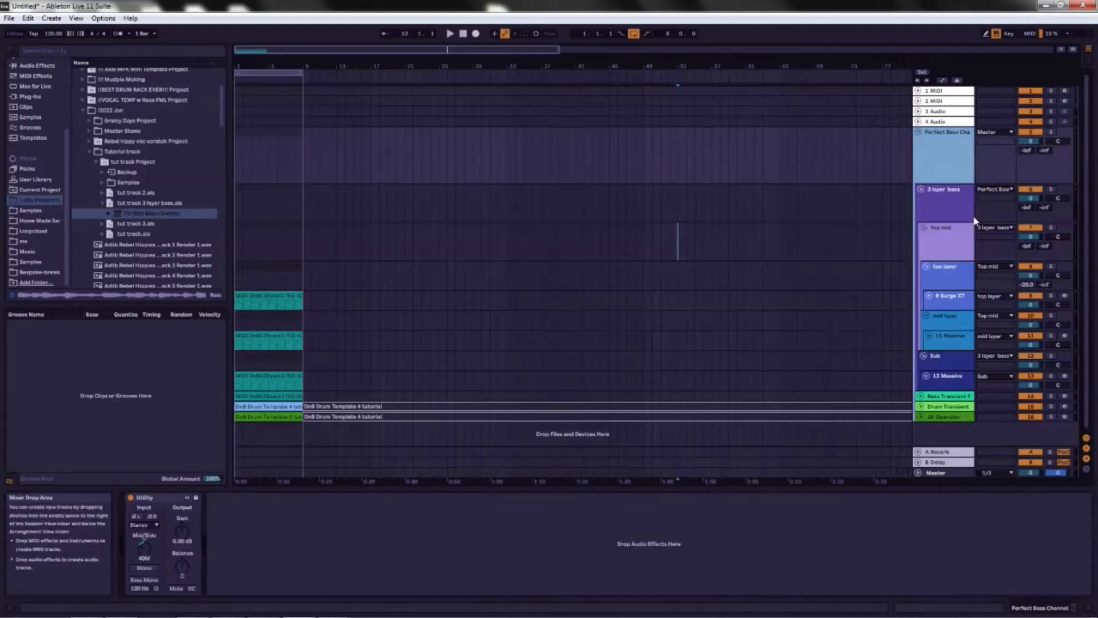
click(955, 204)
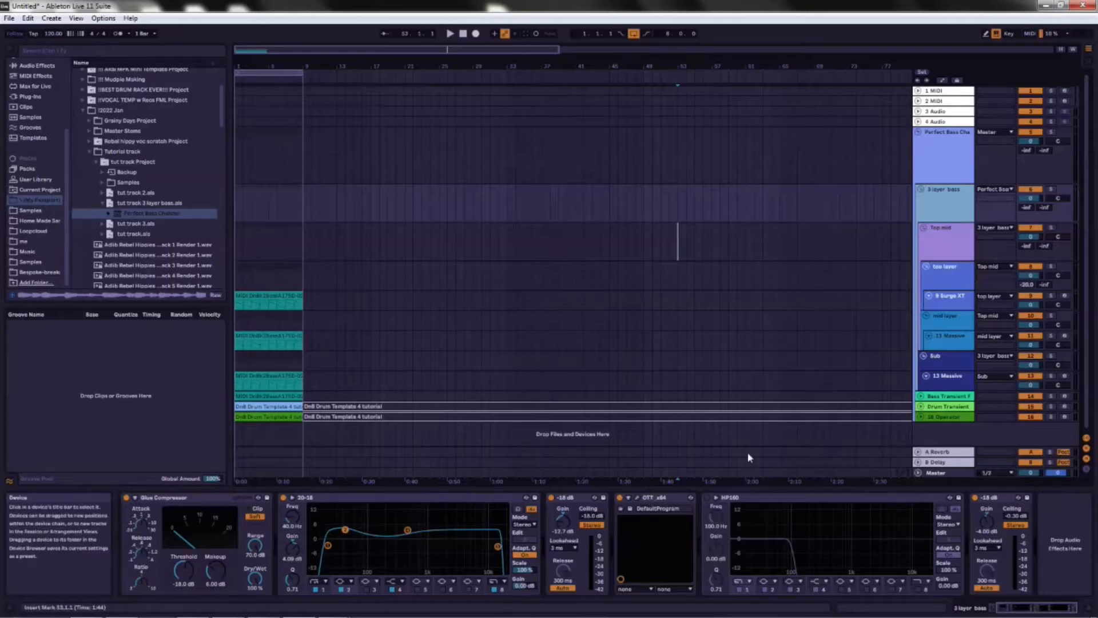
- Open the OTT plug-in on the 3 layer bass group and adjust its upward compression percentage
click(636, 502)
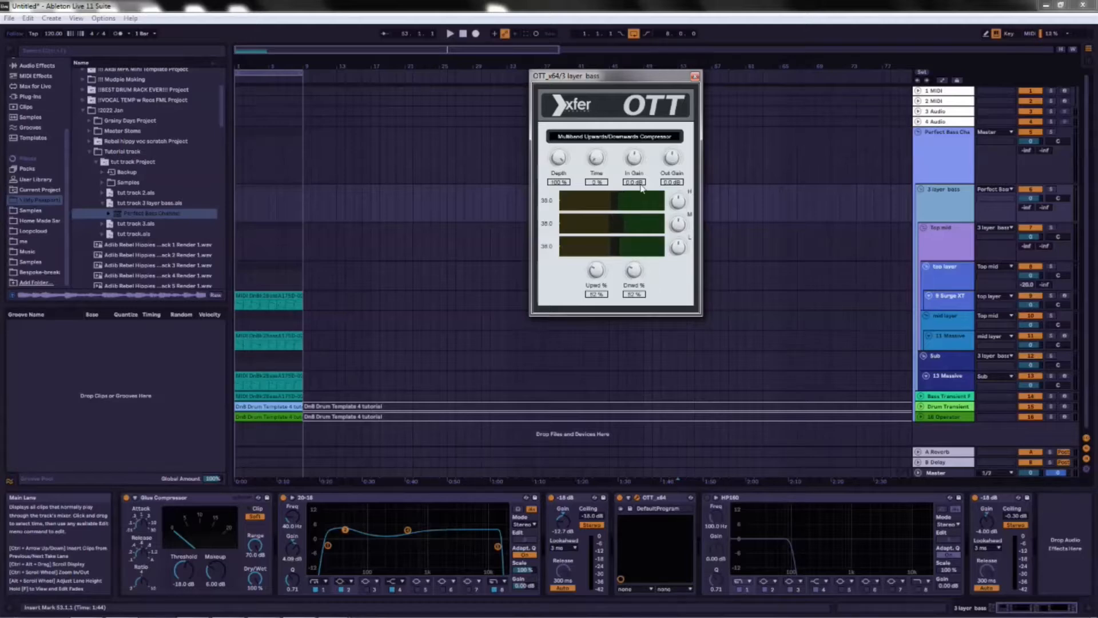
drag(608, 298, 606, 383)
mouse_move(597, 314)
mouse_down()
mouse_move(602, 283)
mouse_move(592, 327)
mouse_move(597, 270)
mouse_move(606, 302)
mouse_up()
drag(600, 278, 600, 276)
mouse_move(603, 284)
mouse_down()
mouse_move(648, 268)
mouse_move(640, 279)
mouse_move(600, 279)
mouse_up()
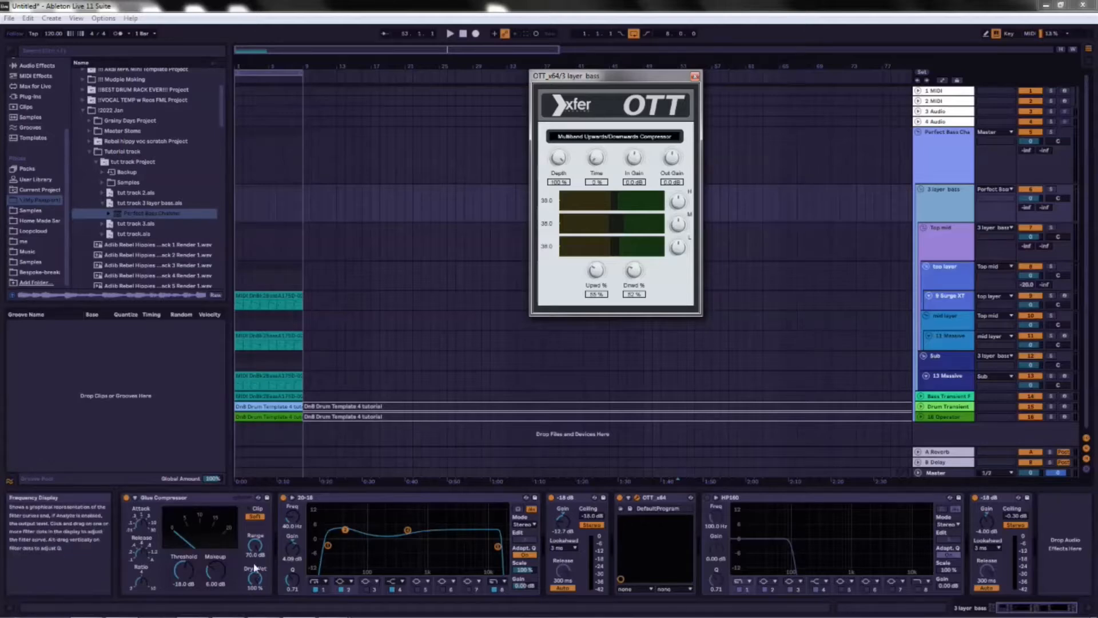
- Check the 3 layer bass Glue Compressor and compare the device chains of the top layer, mid layer and Sub groups
click(200, 497)
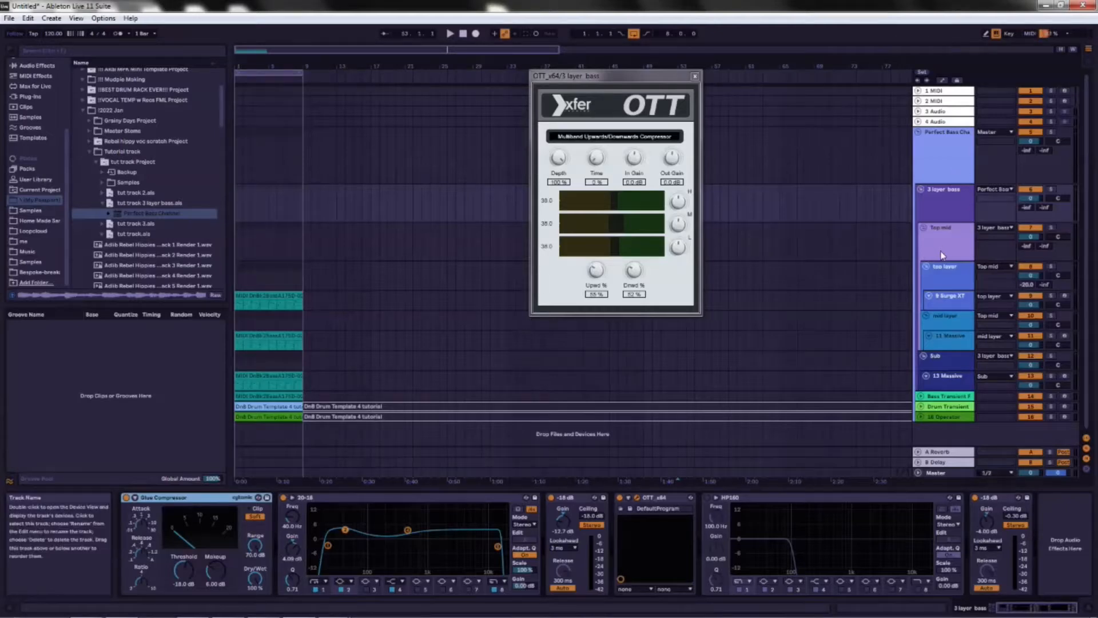
click(944, 268)
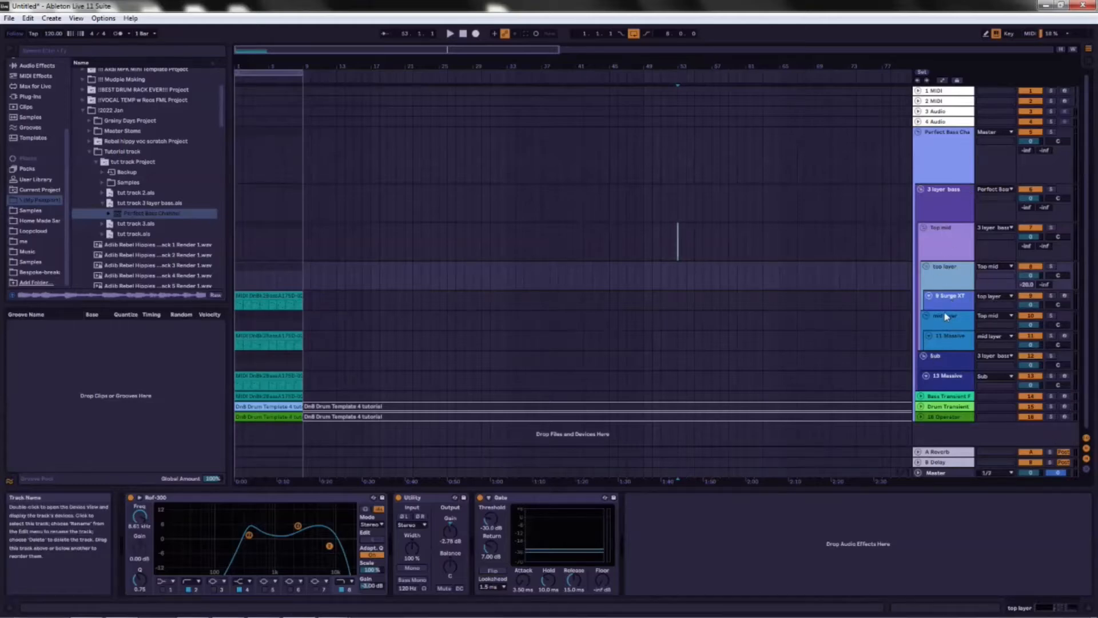
click(951, 325)
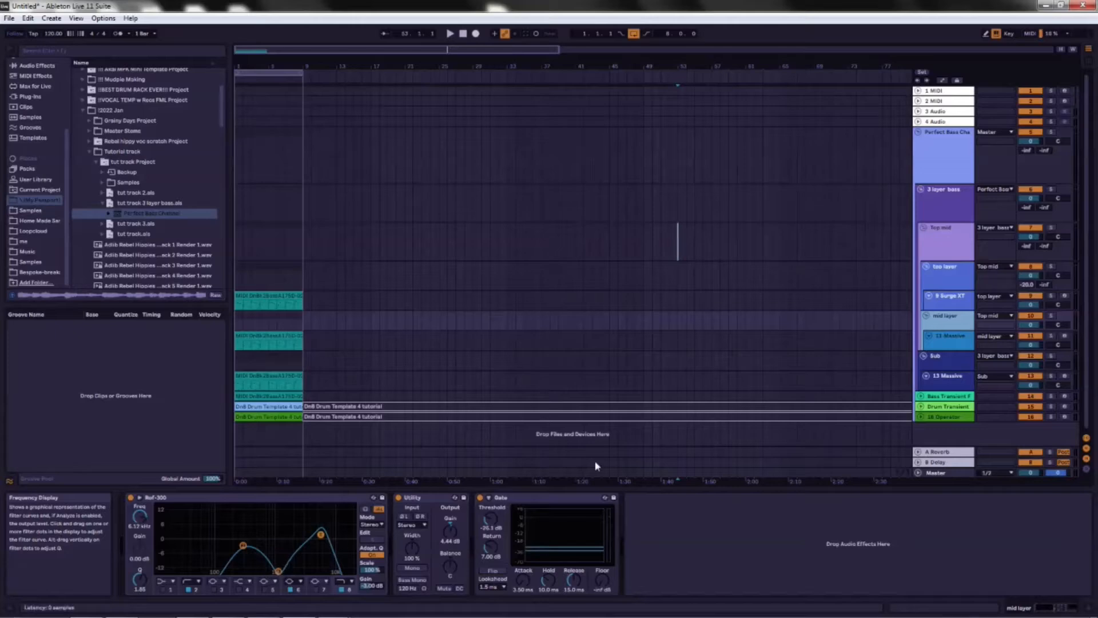
click(952, 280)
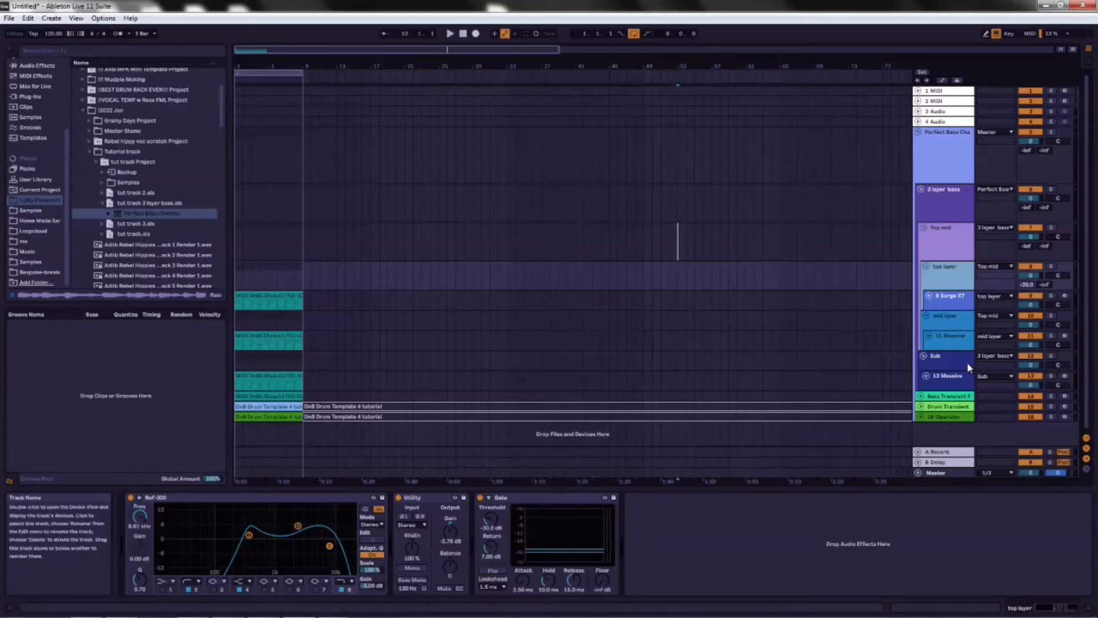
click(941, 363)
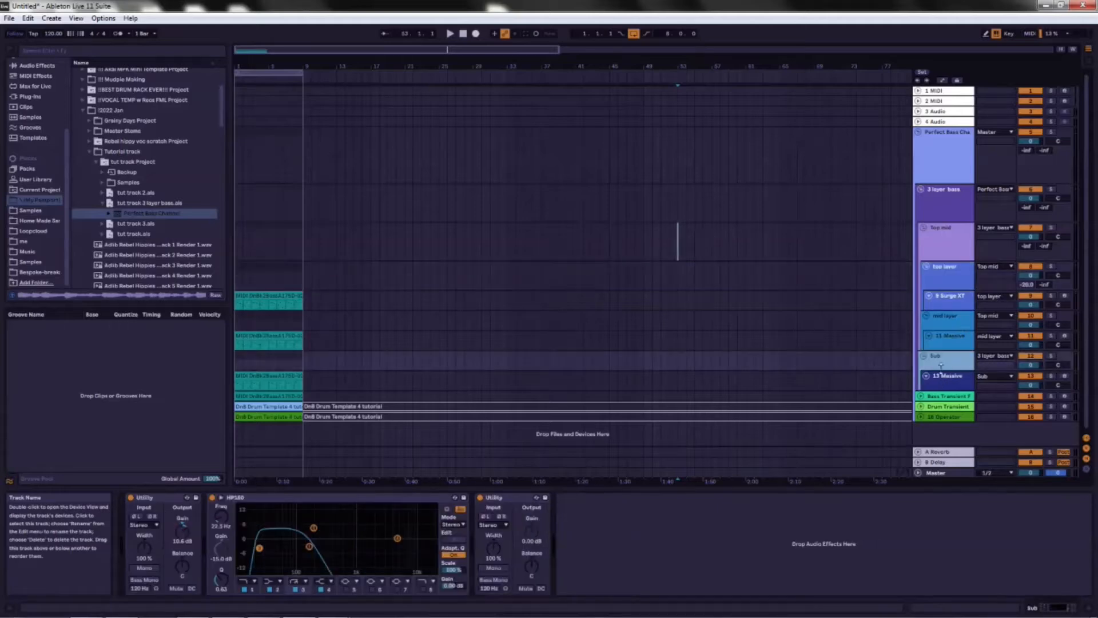
- Fold and unfold the Top mid group while viewing its devices, and show the 3 layer bass group's effect chain again
click(924, 227)
click(945, 221)
click(945, 227)
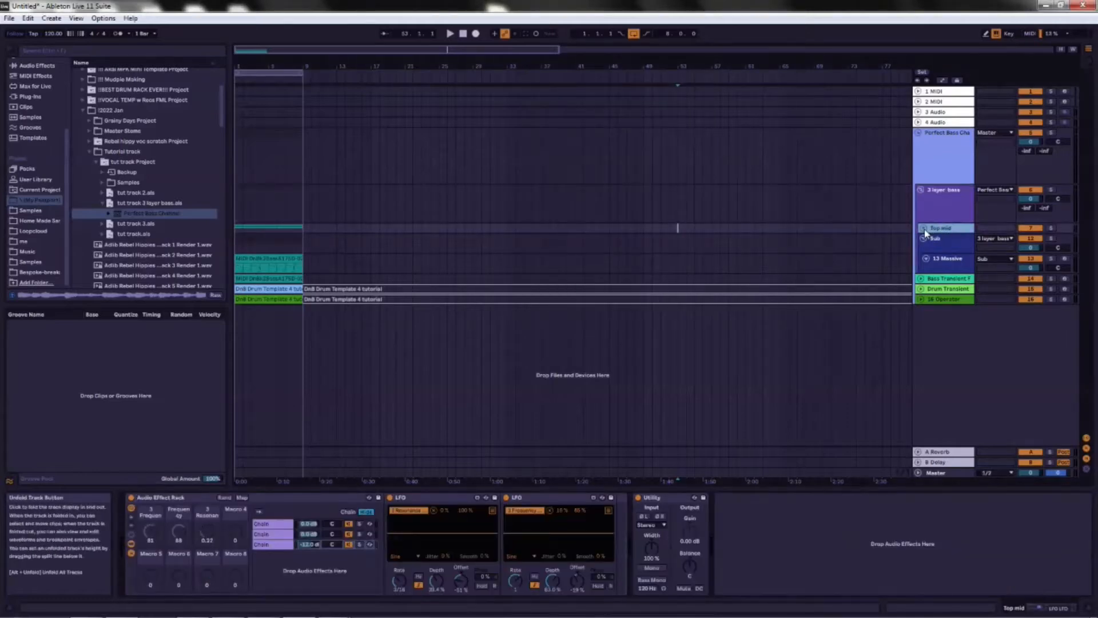
click(924, 227)
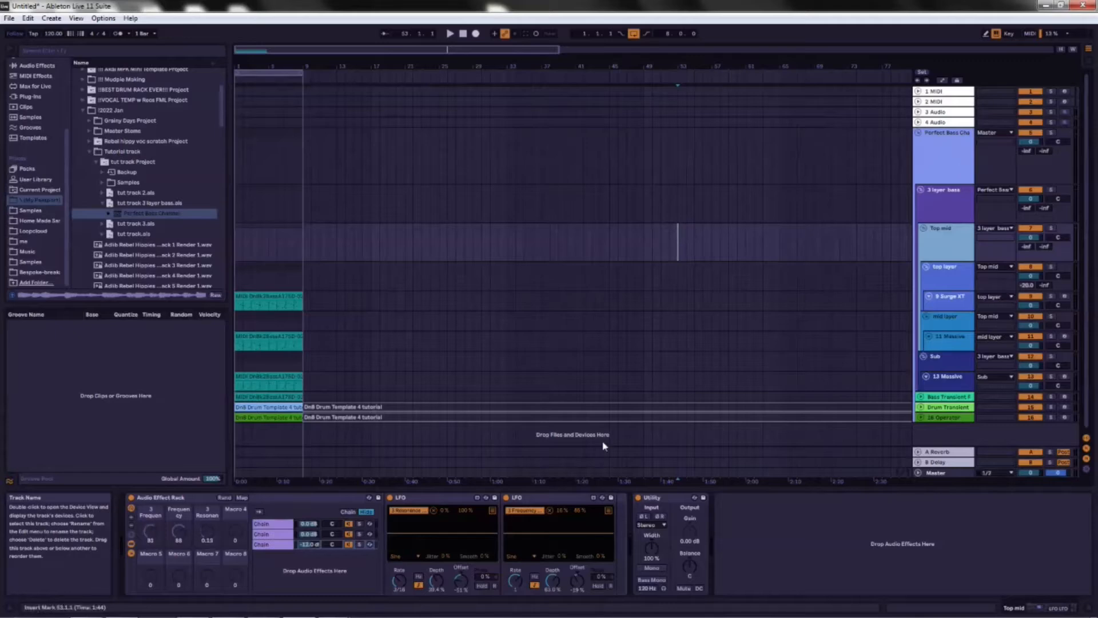
click(962, 207)
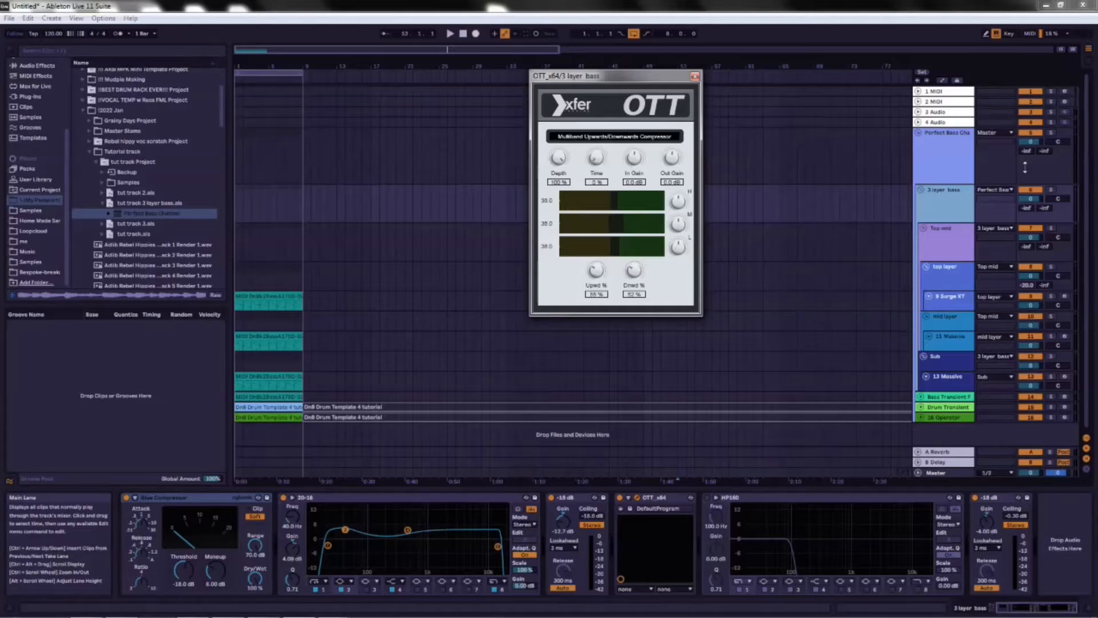
click(1087, 120)
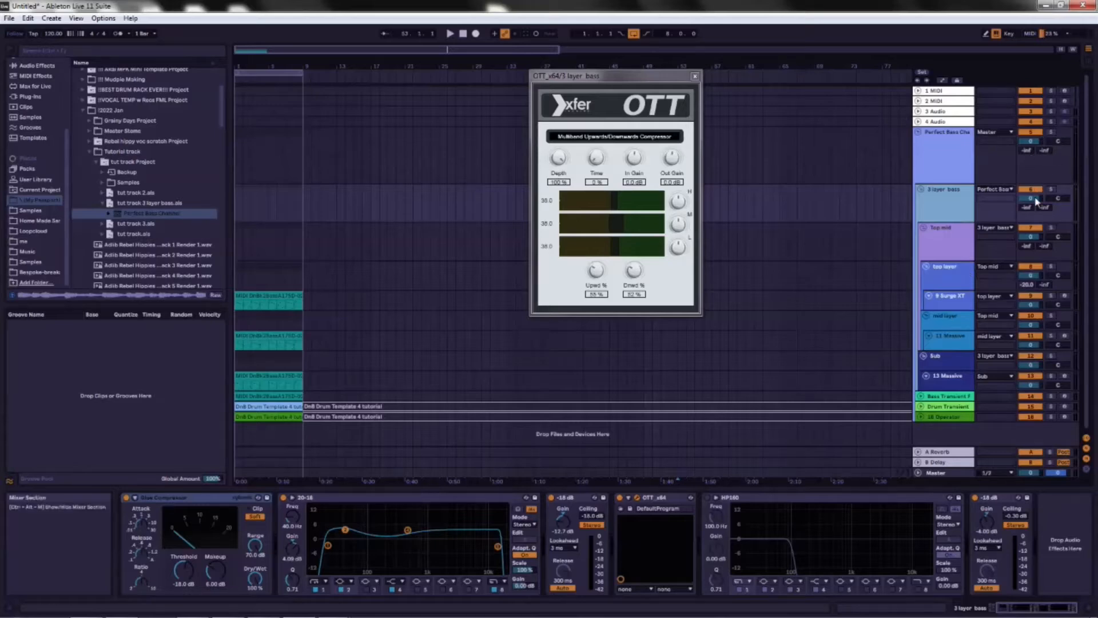
- Examine the devices in each of the three chains of the Top mid group's Audio Effect Rack
click(930, 249)
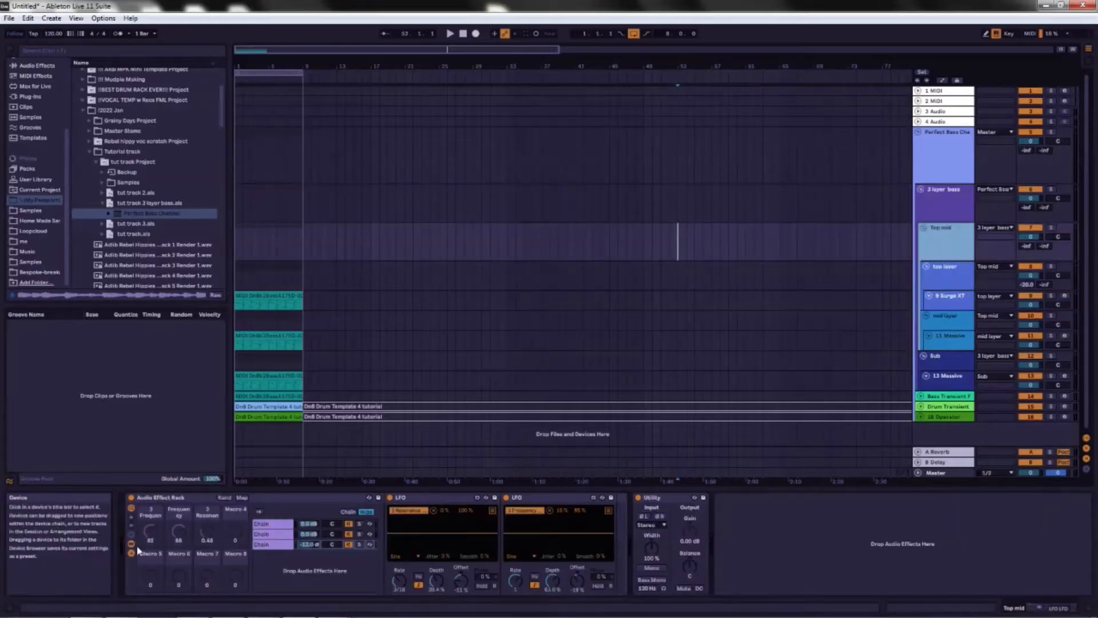
click(277, 544)
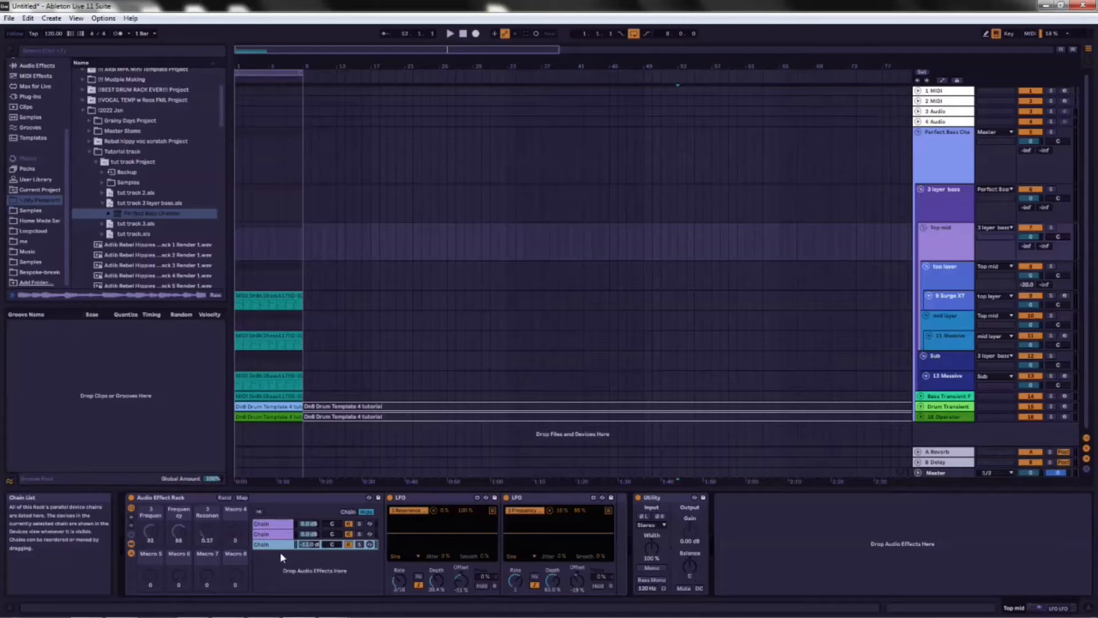
click(283, 534)
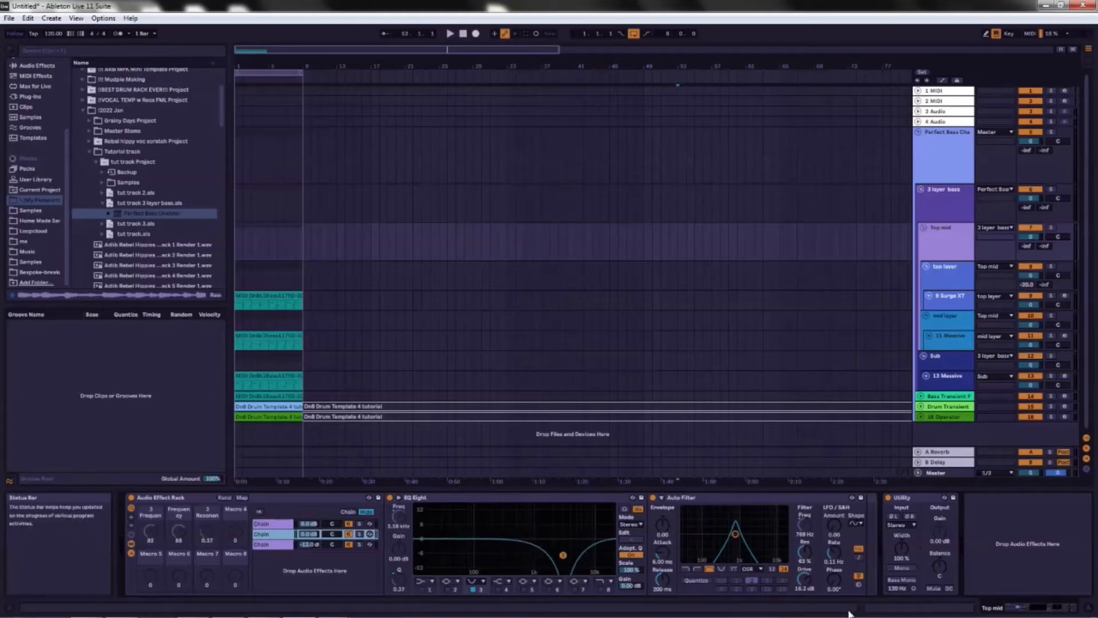
click(277, 524)
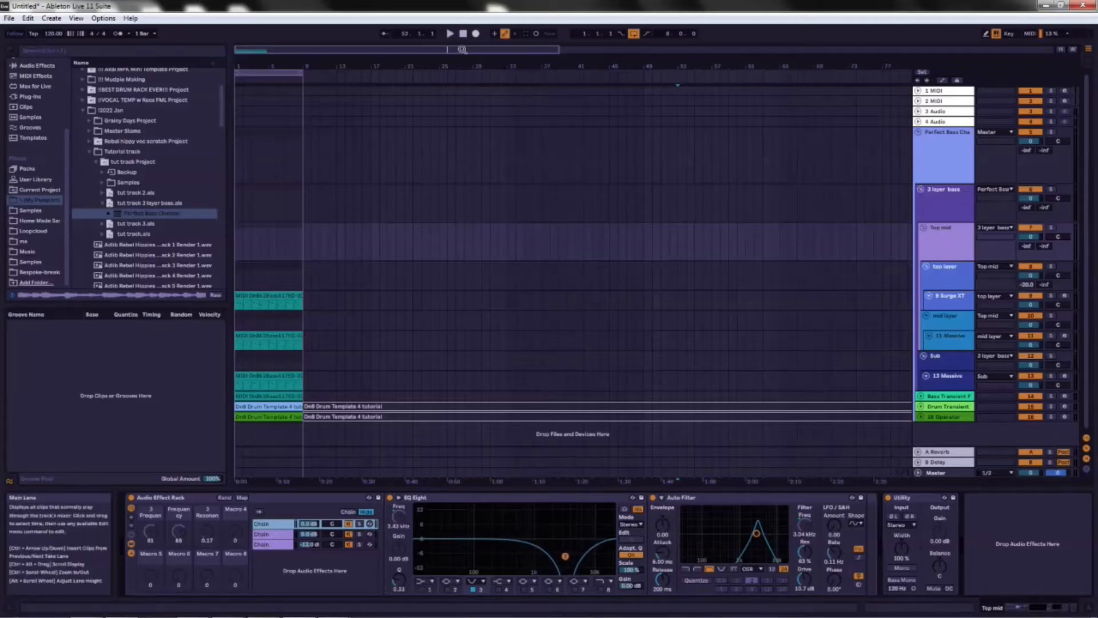
- Play the loop from the start and compare the EQ Eight and Auto Filter movement in the rack's first two chains
click(450, 34)
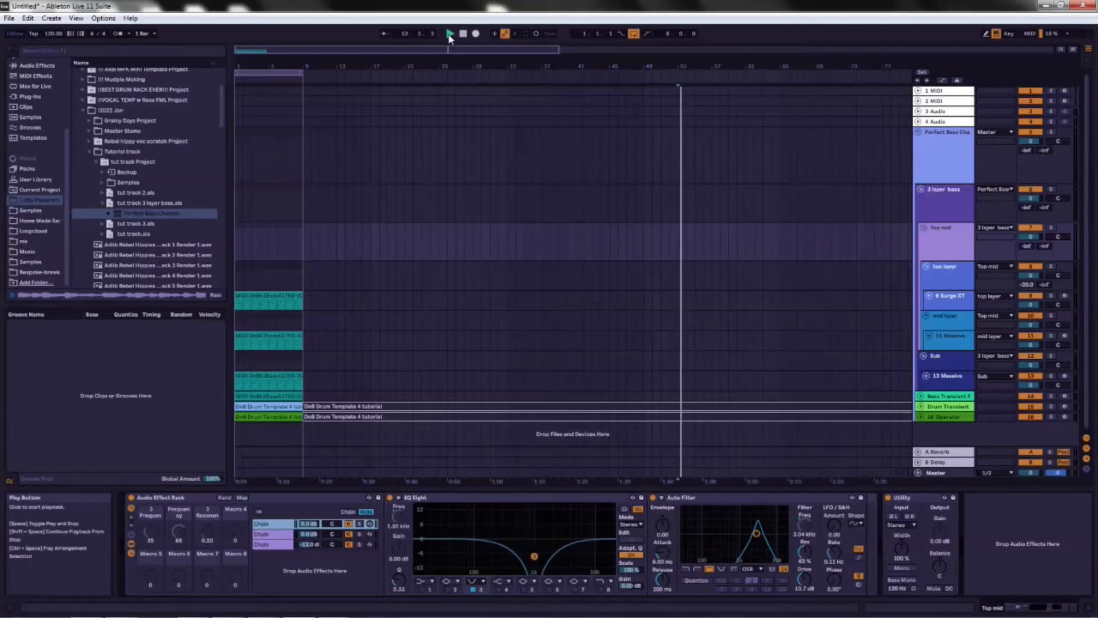
double_click(463, 34)
click(450, 35)
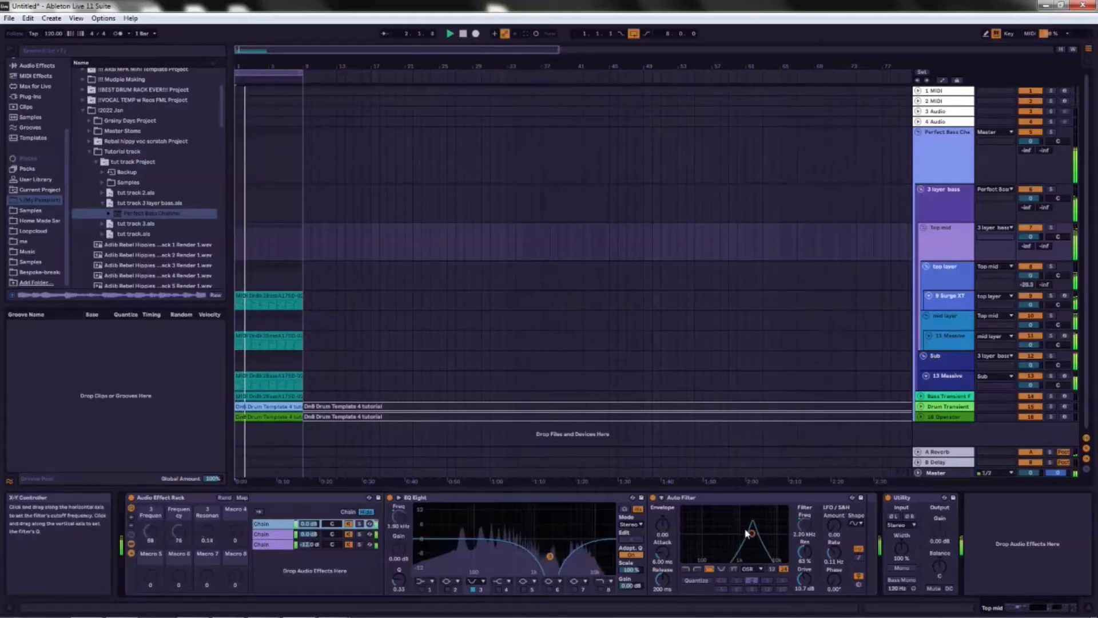
click(266, 534)
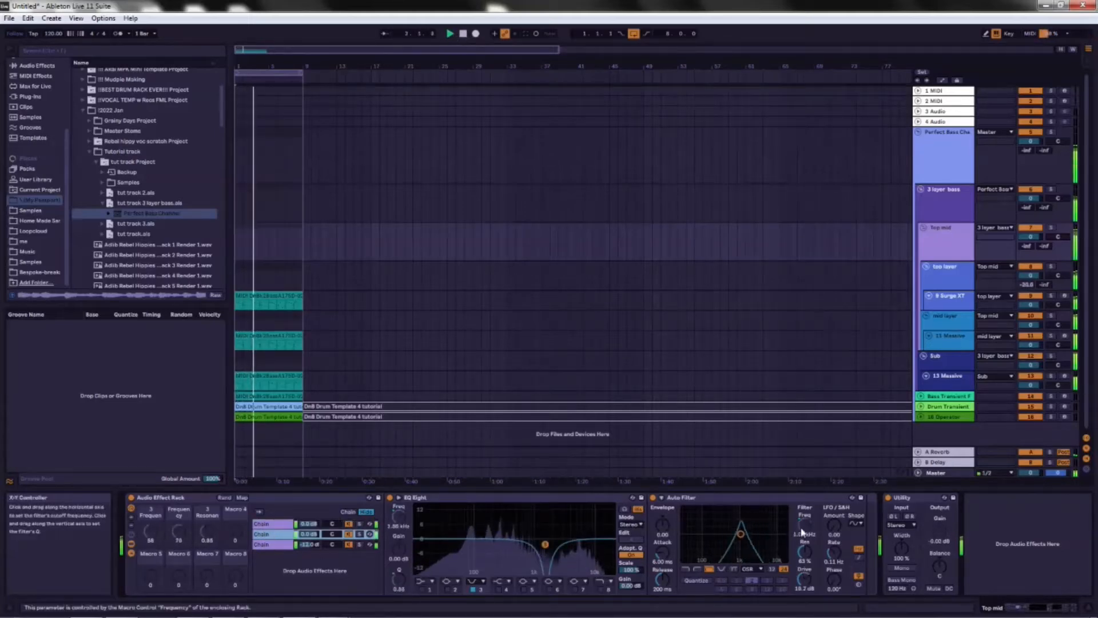
click(276, 522)
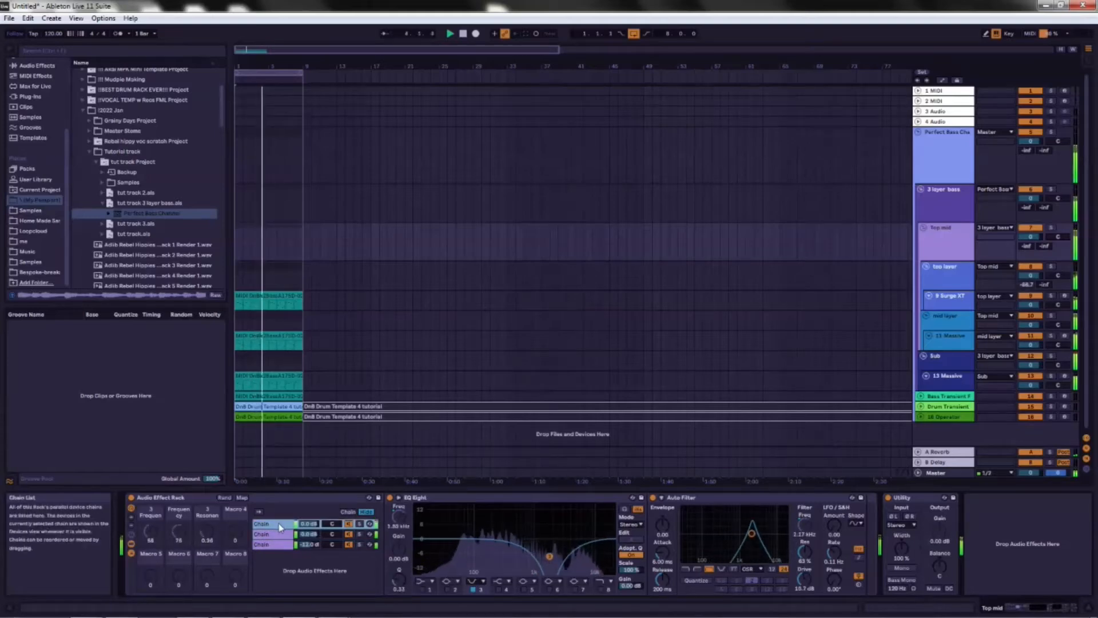
click(286, 536)
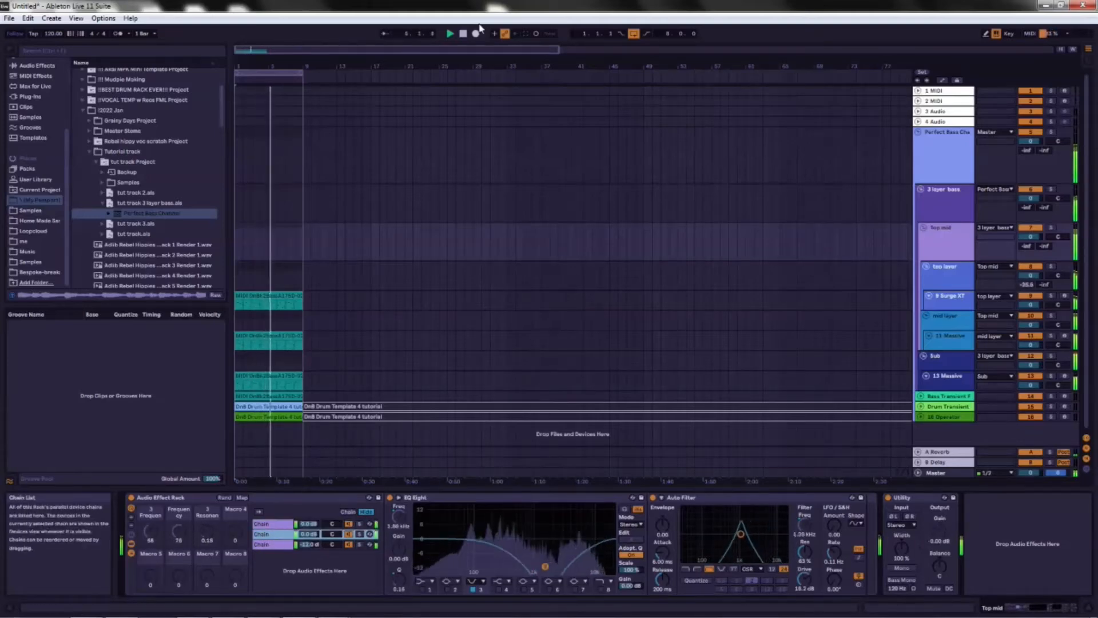
click(463, 35)
click(273, 523)
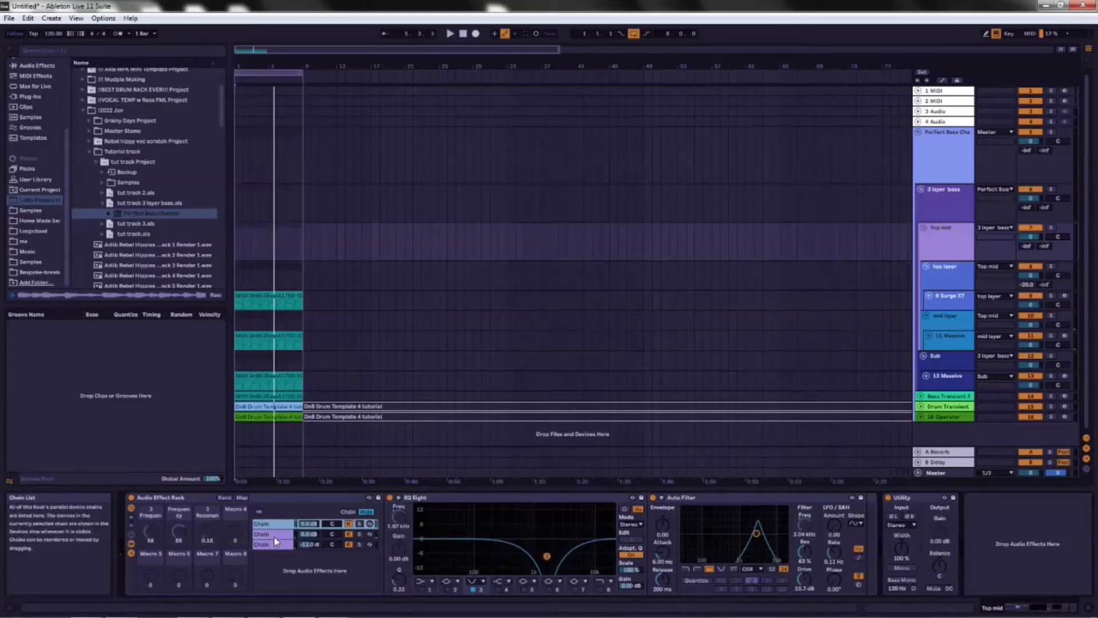
- Compare the EQ Eight and Auto Filter settings across the chains of the Top mid group's Audio Effect Rack
click(273, 535)
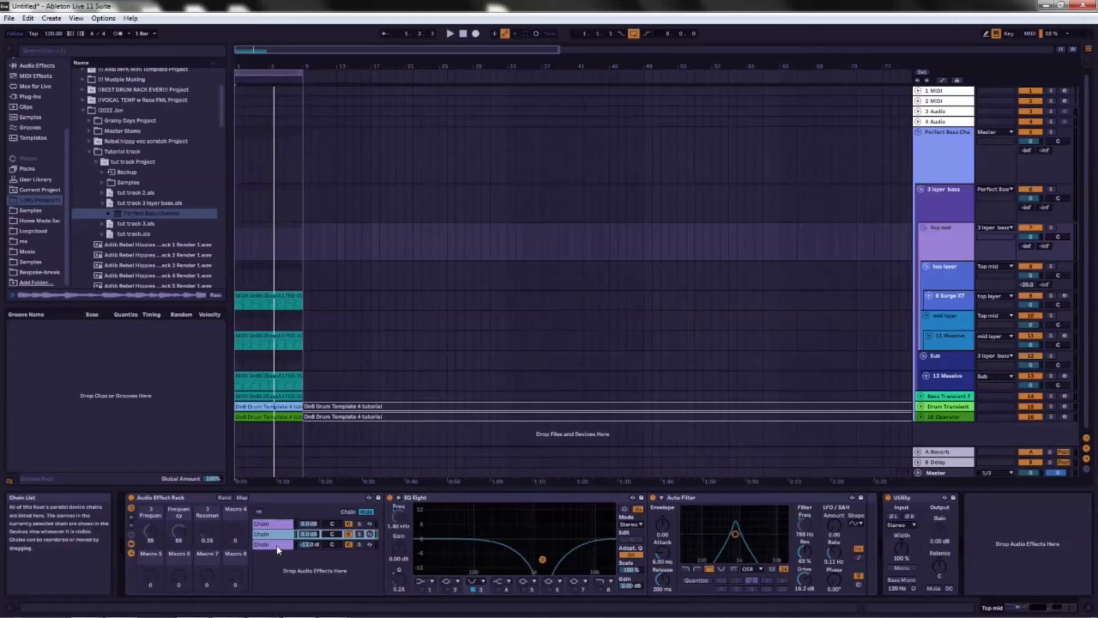
click(275, 544)
click(277, 534)
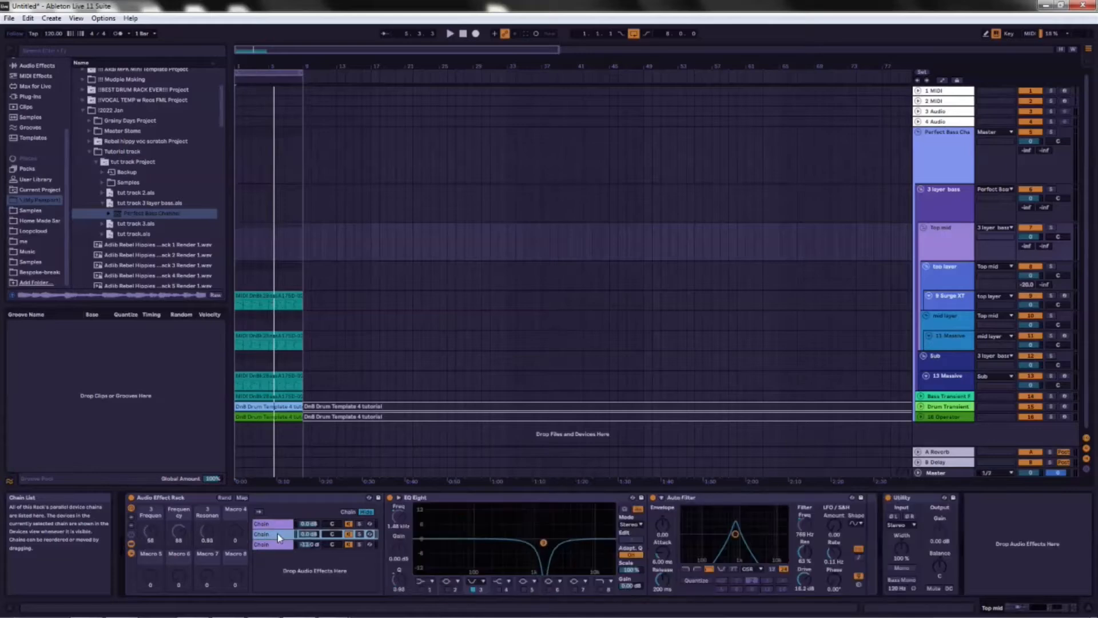
click(273, 523)
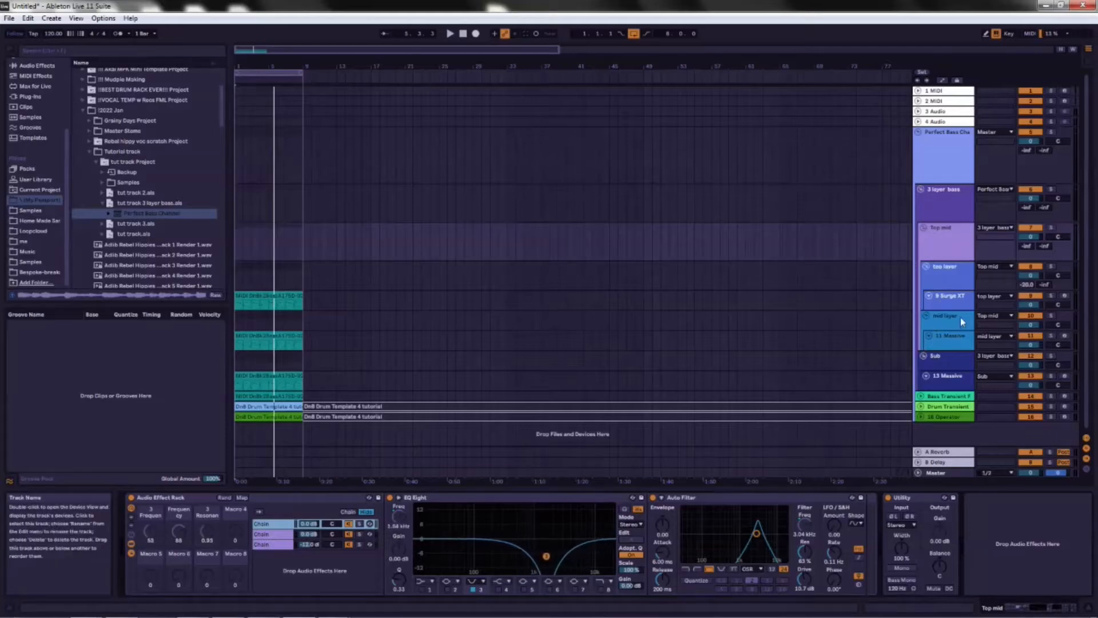
- Review the device chains of the top layer and 3 layer bass groups, and show the third chain of the Top mid rack
click(948, 291)
click(954, 282)
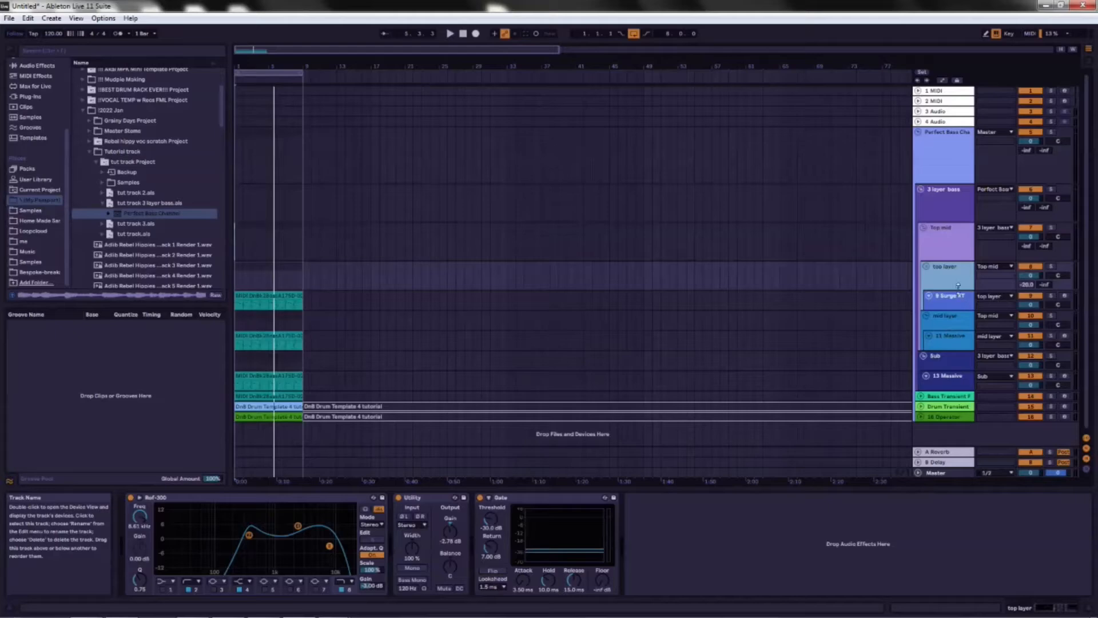
click(960, 213)
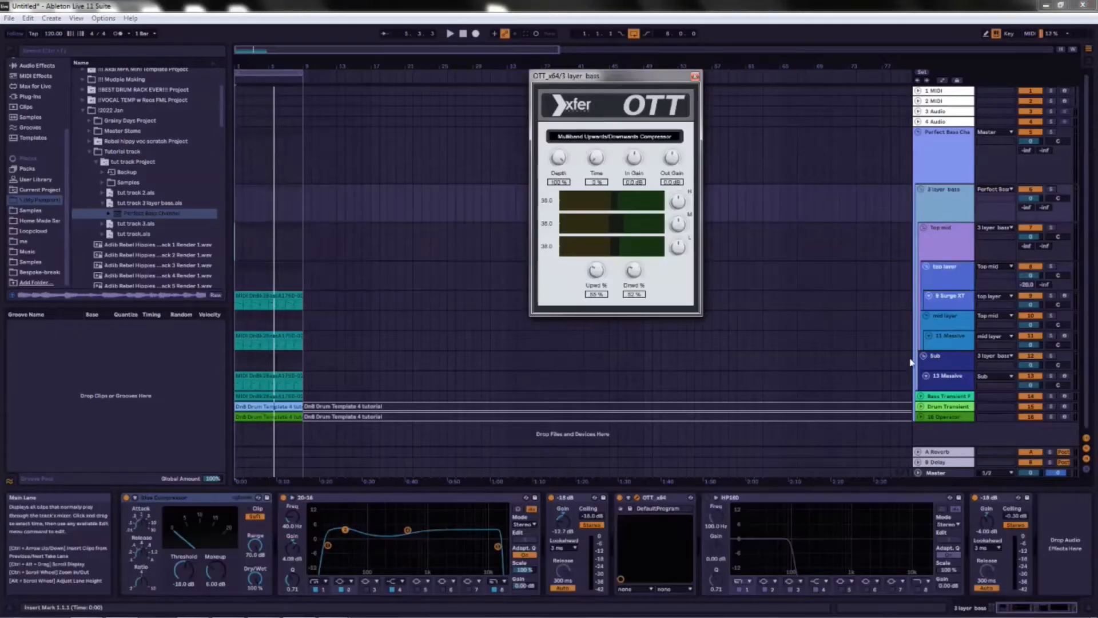
click(963, 234)
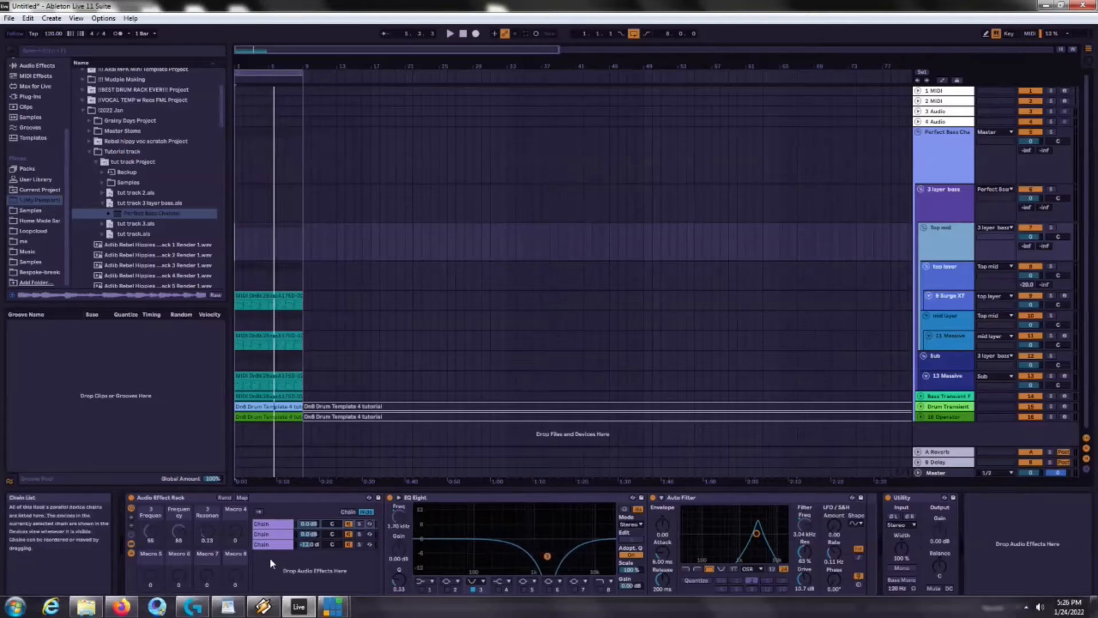
click(277, 544)
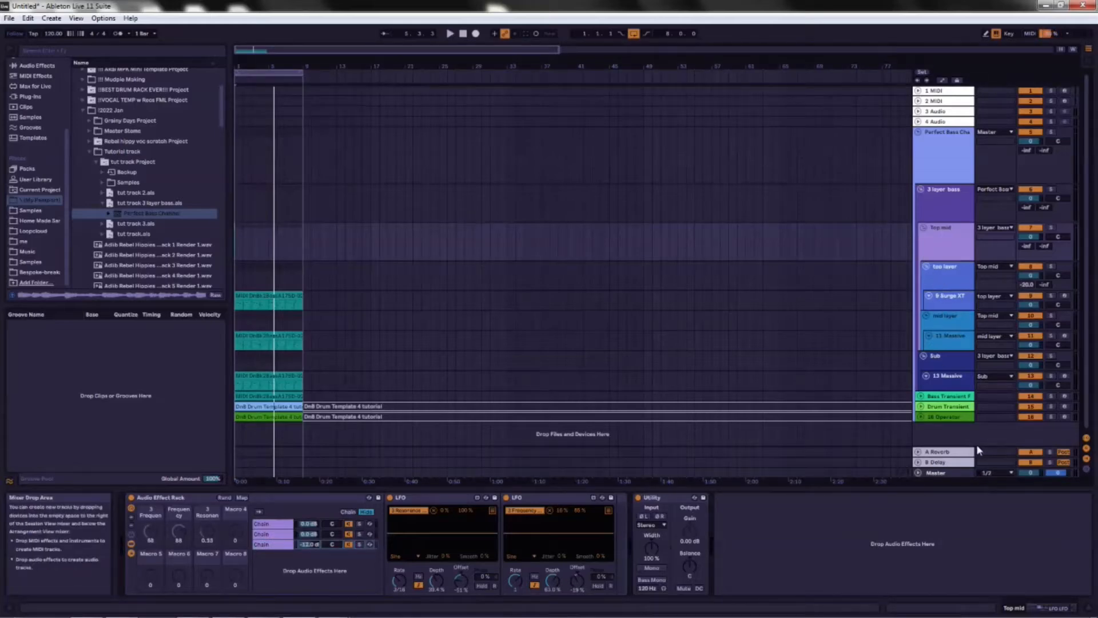
- Examine the Sub group's Utility and EQ devices and the Massive instrument on its 13 Massive track
click(954, 375)
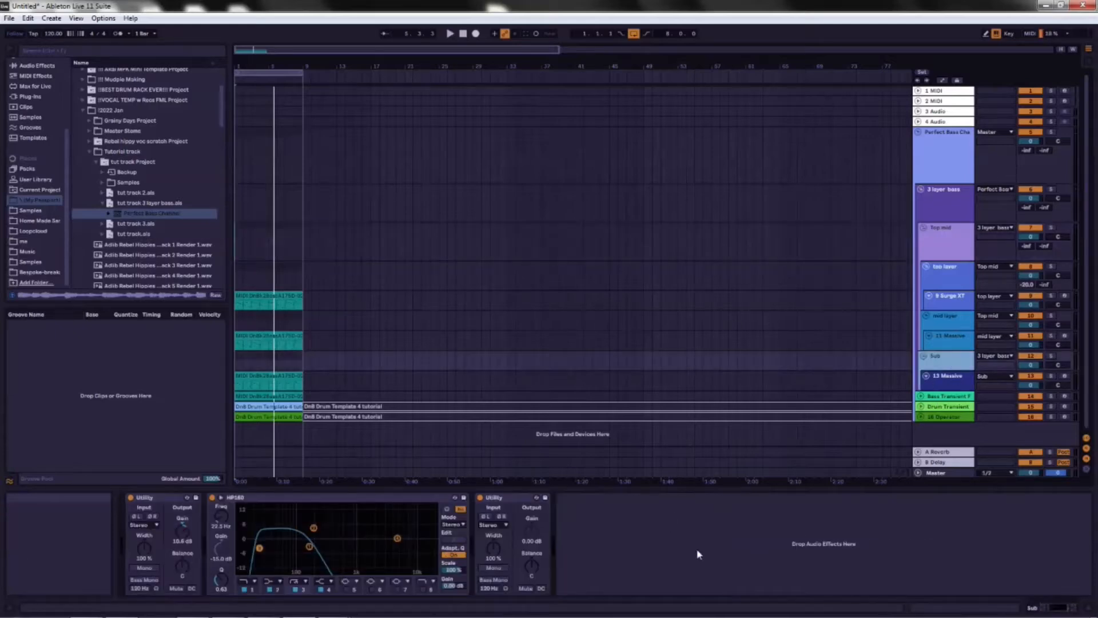
click(960, 379)
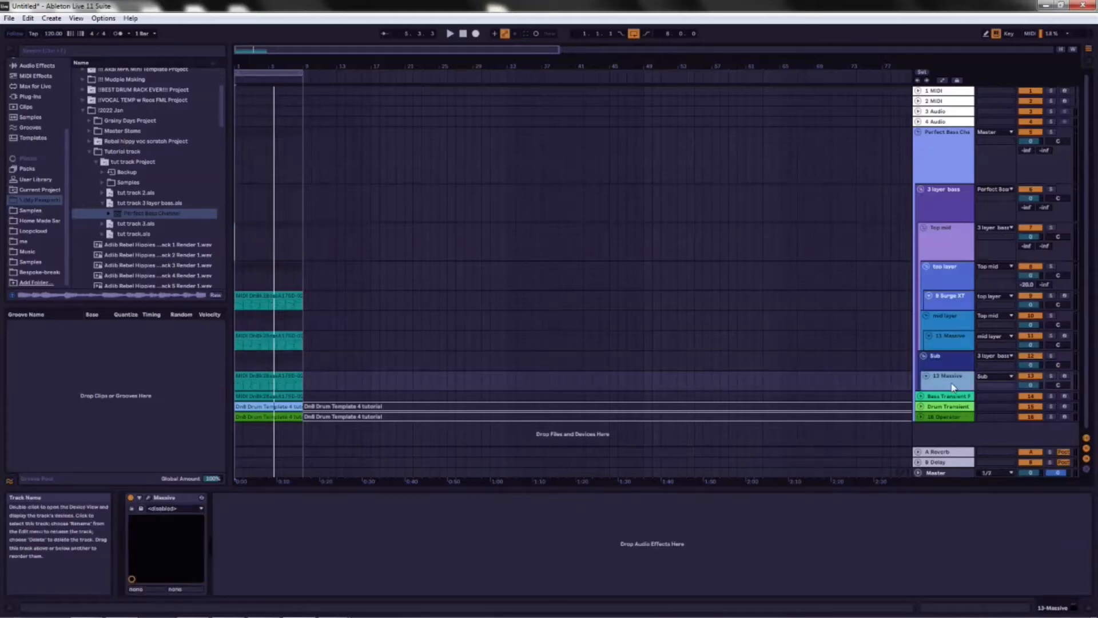
right_click(942, 388)
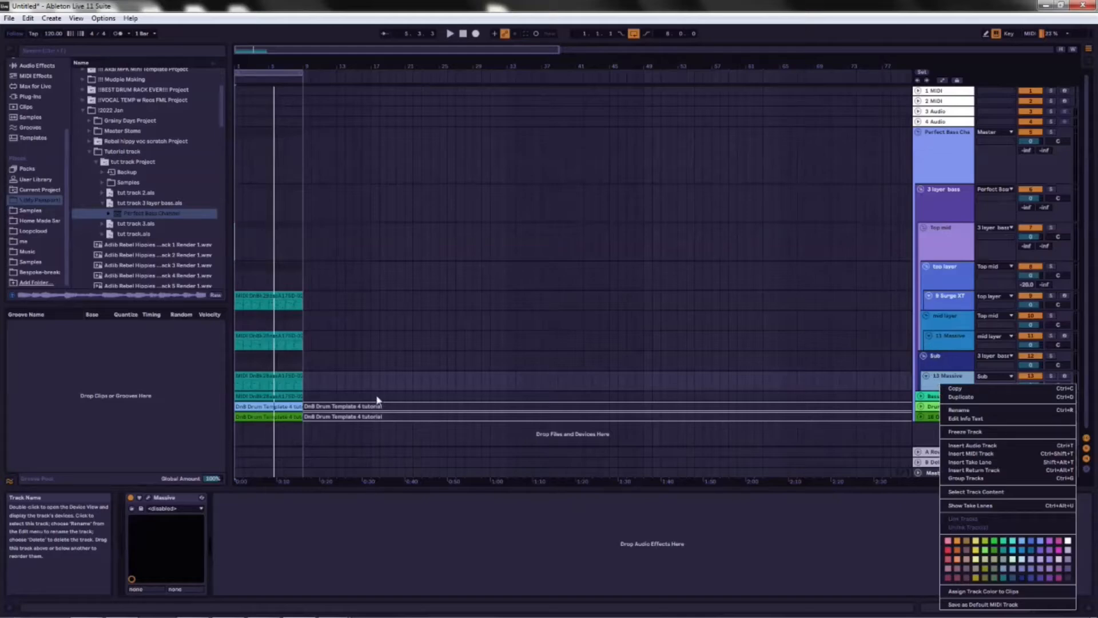
click(350, 388)
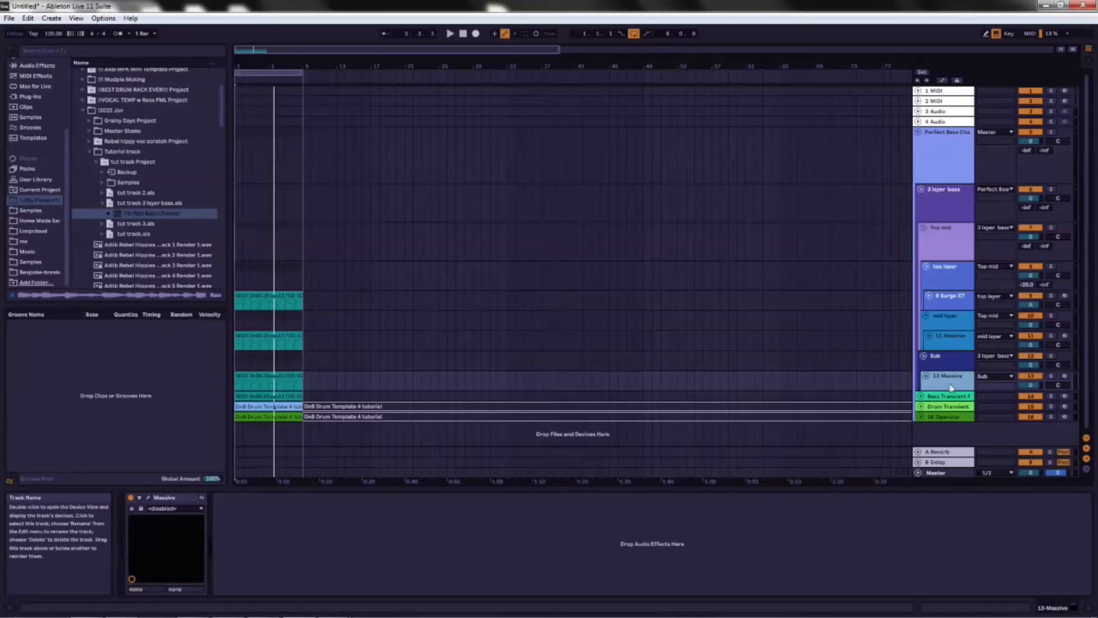
click(939, 358)
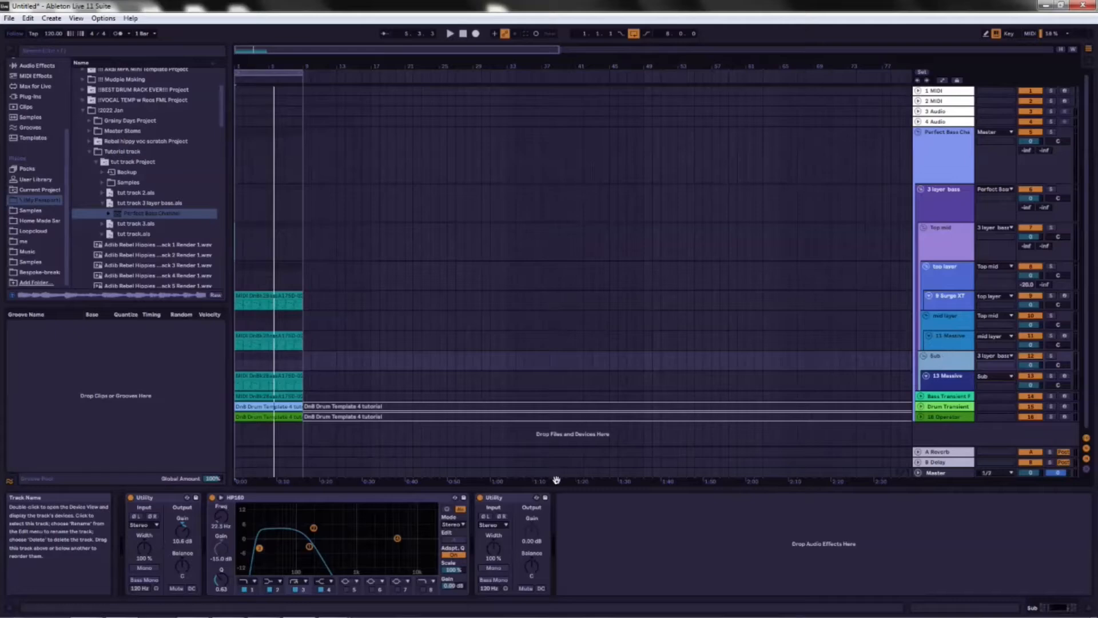
click(522, 500)
click(404, 497)
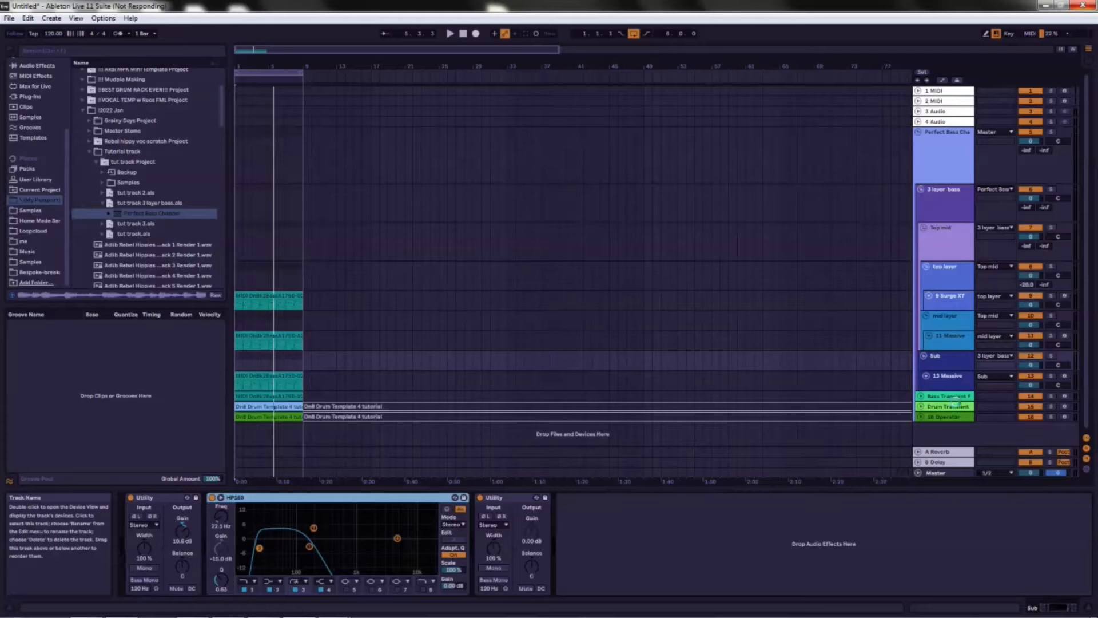
- In a new Live set, browse My Passport through Ableton Projekts, !2022 Jan, Tutorial track and tut track Project, and expand tut track 3 layer bass.als
mouse_move(368, 615)
click(339, 613)
mouse_move(339, 613)
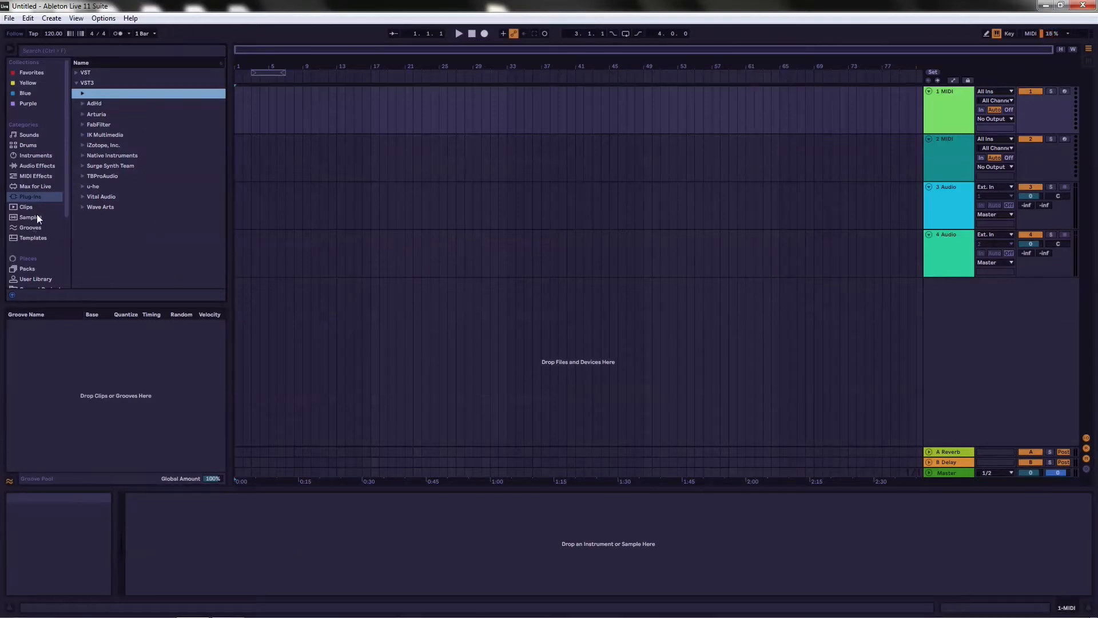
scroll(39, 263, down, 2)
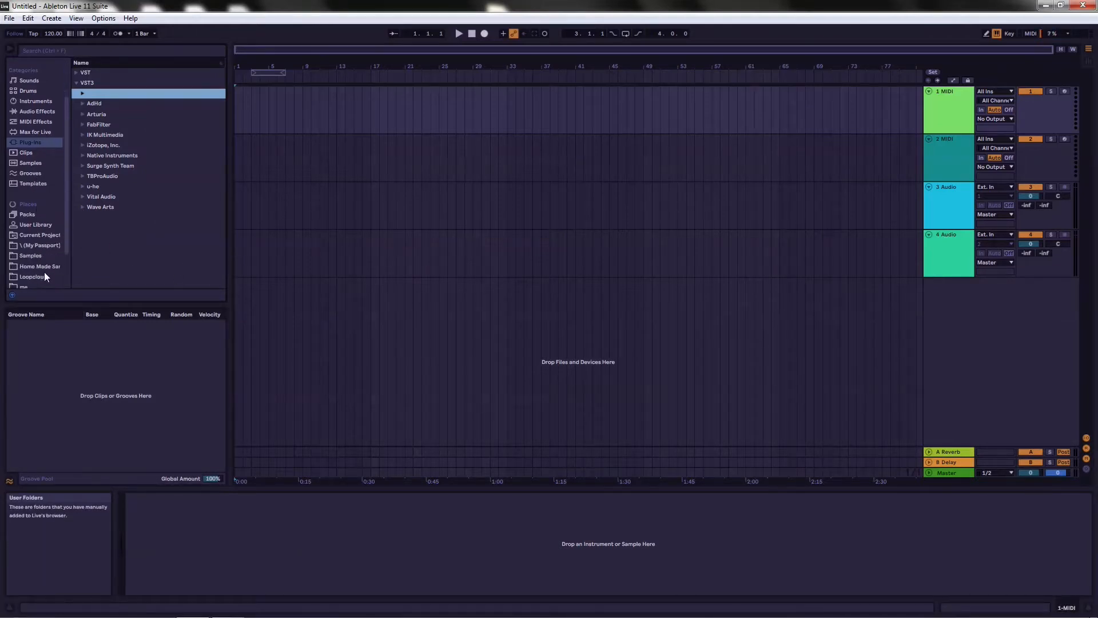
click(34, 244)
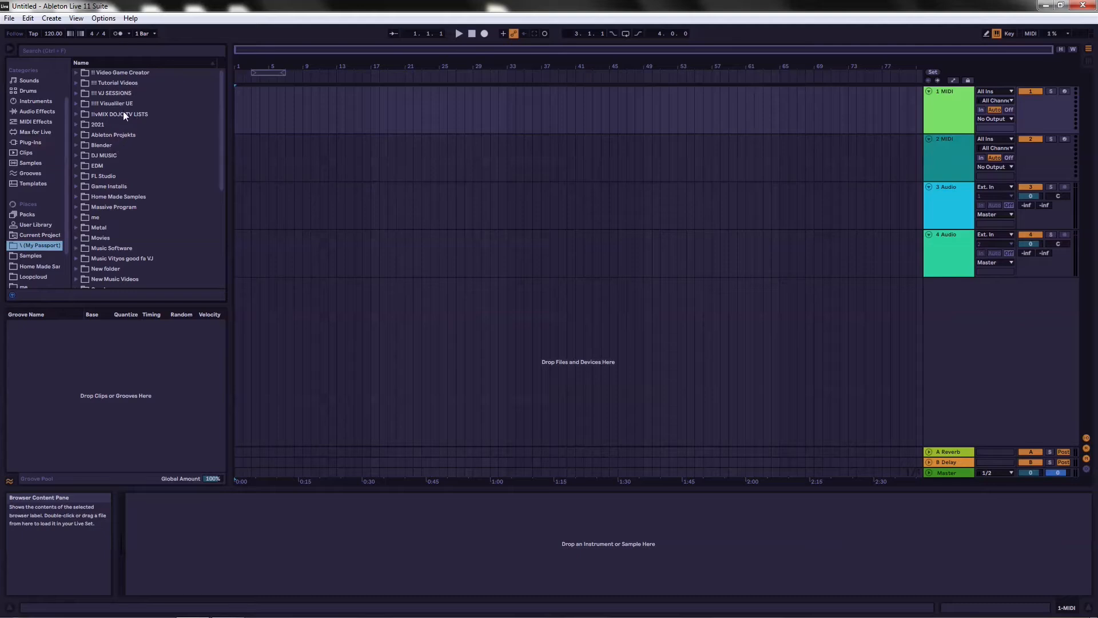
click(78, 133)
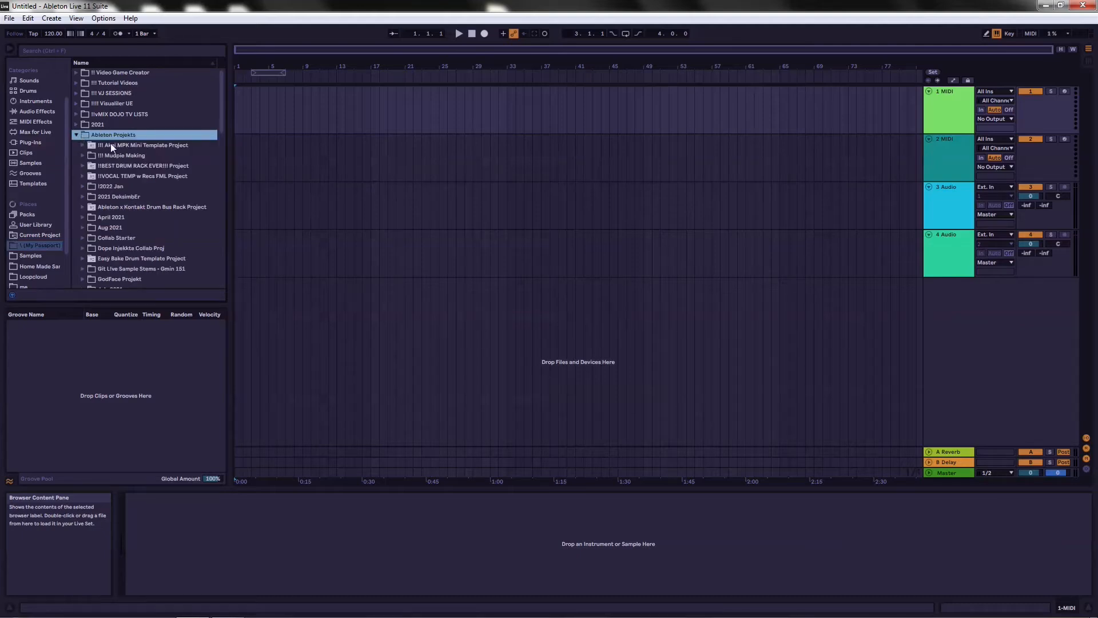
click(83, 187)
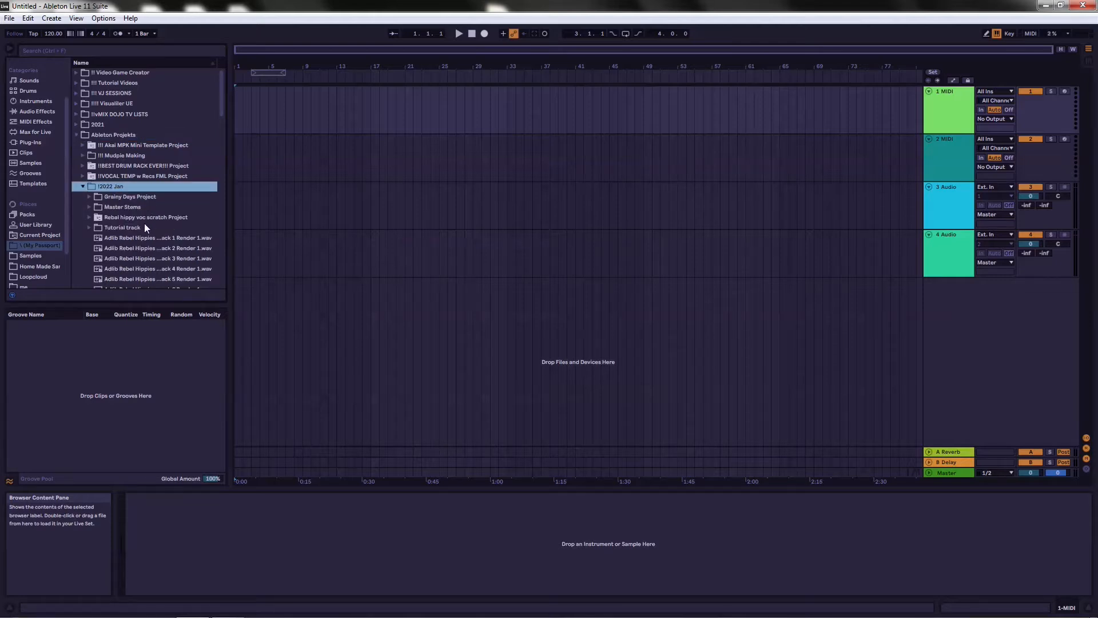
click(89, 227)
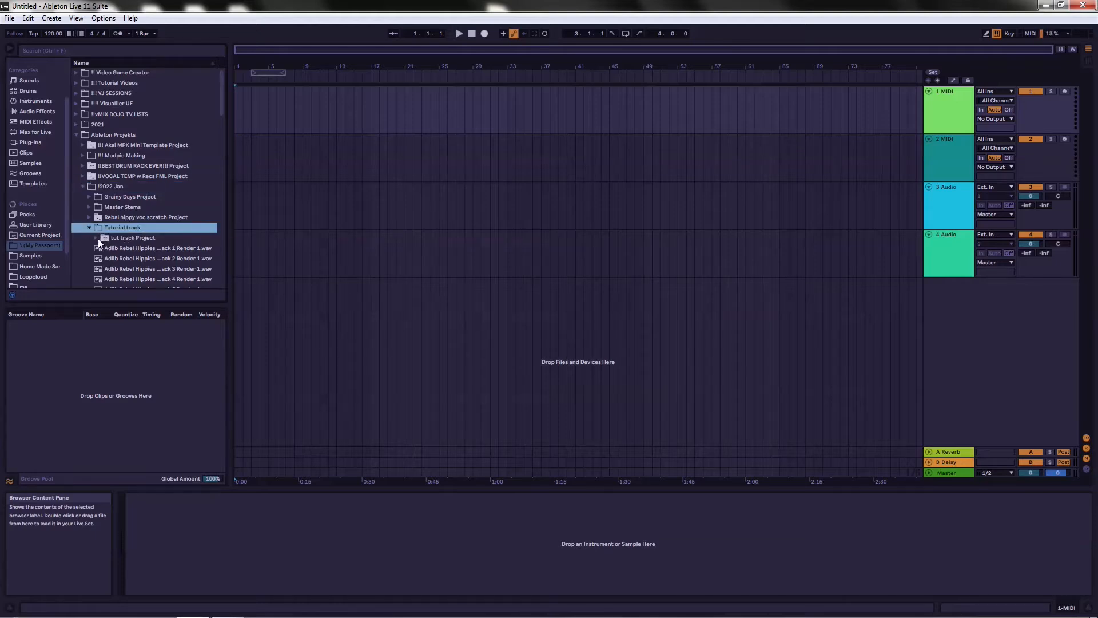
click(96, 238)
scroll(163, 225, down, 2)
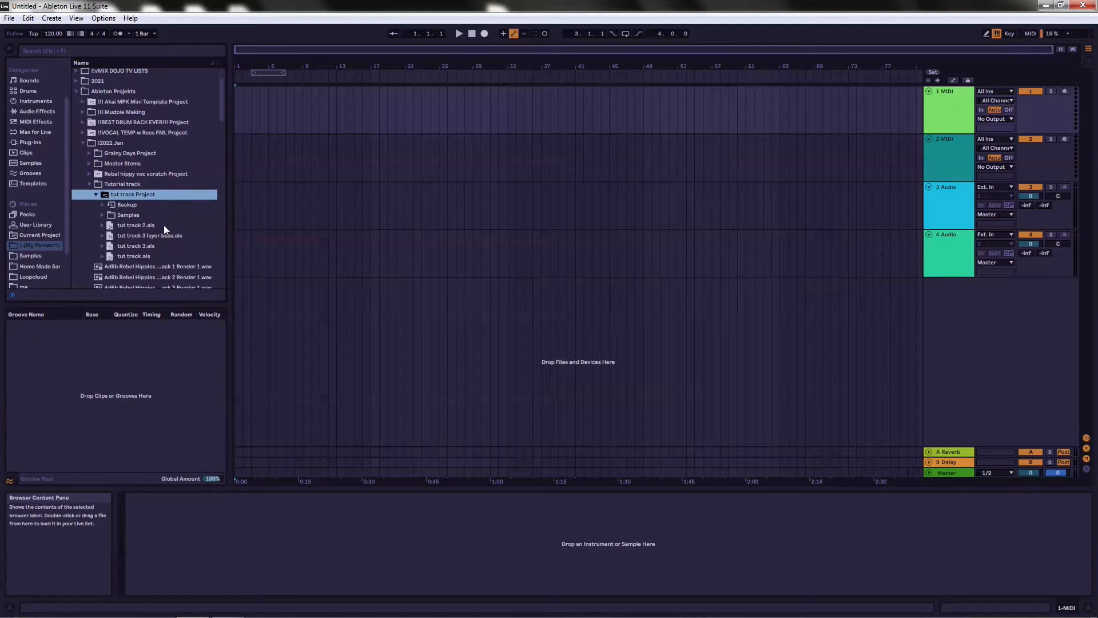
click(101, 235)
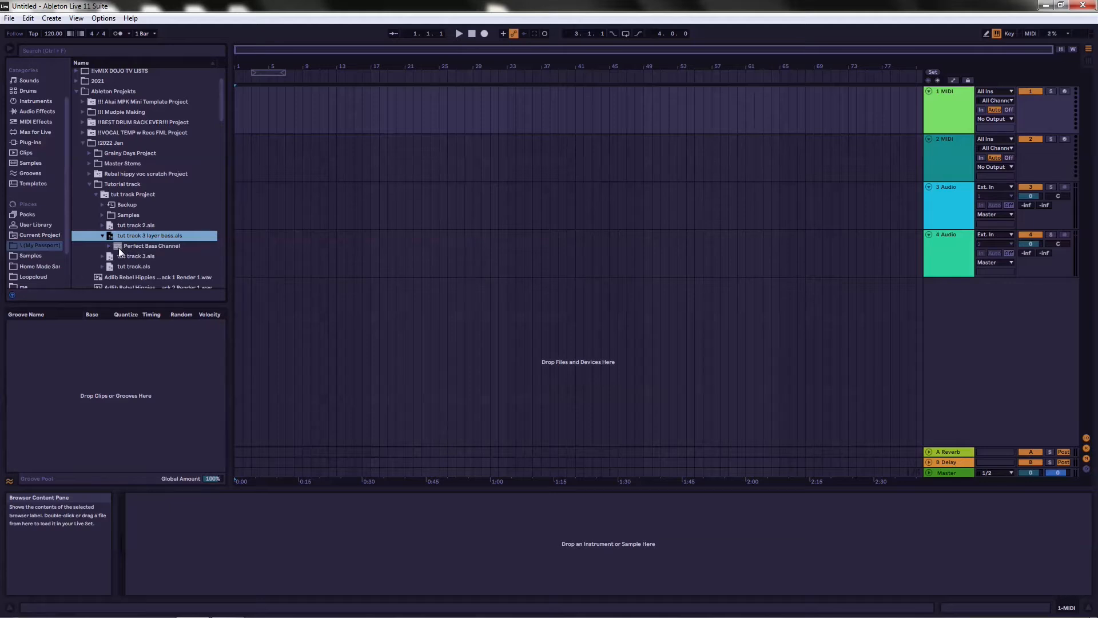
- Add the Perfect Bass Channel group to the arrangement and set the loop range to 8 bars starting at 1.1.1
drag(119, 248, 304, 317)
drag(255, 285, 250, 285)
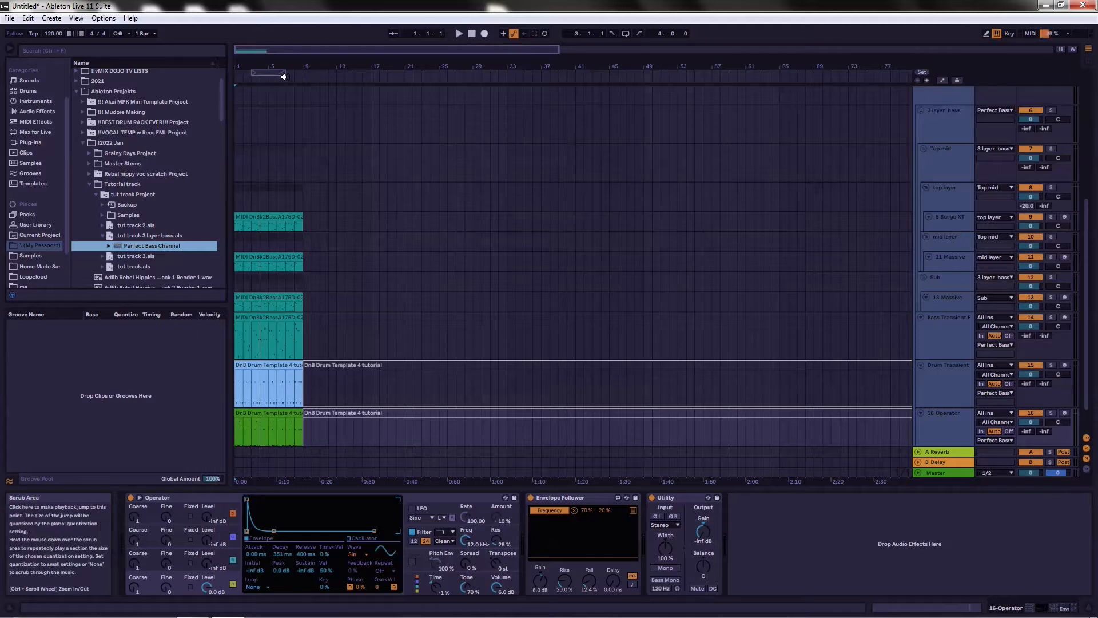
drag(270, 75, 254, 73)
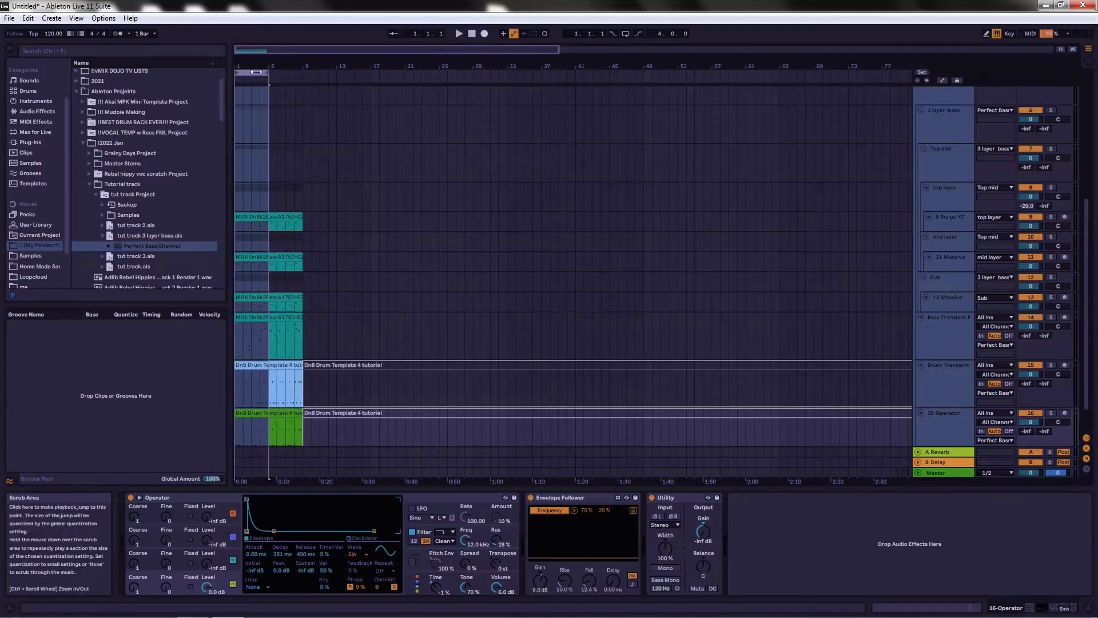
drag(269, 72, 303, 72)
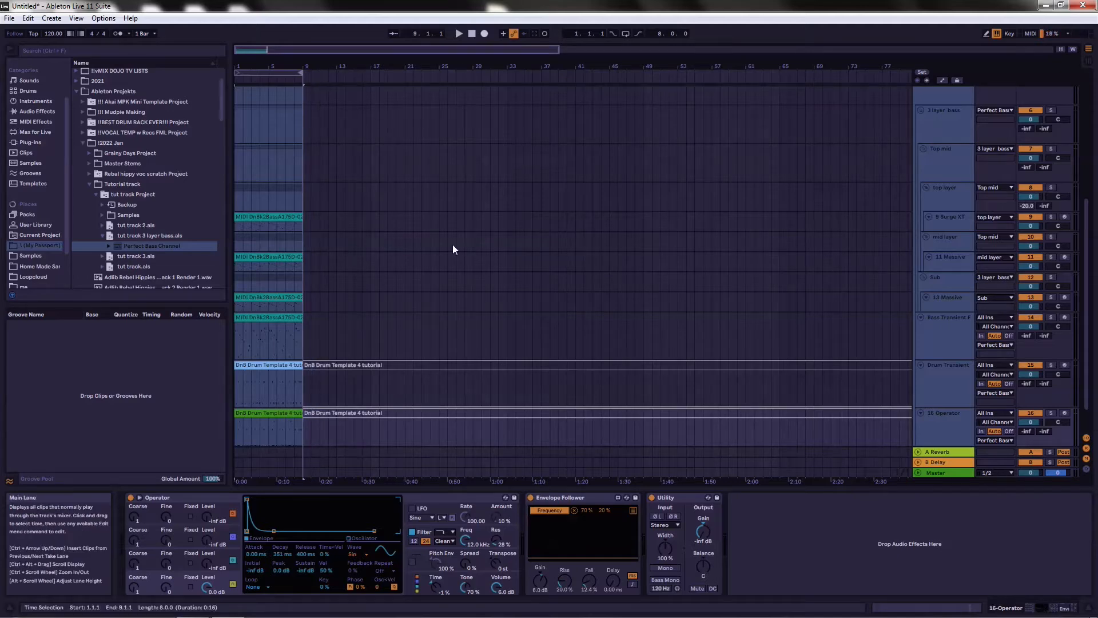
click(489, 206)
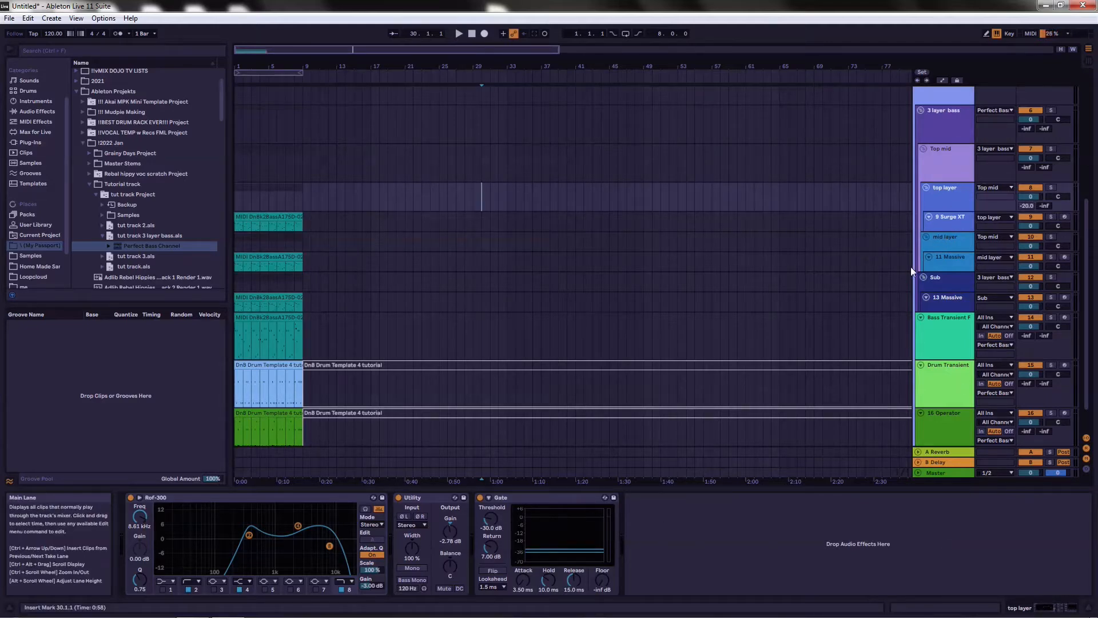
- Check the second chain of the Top mid rack and show the devices on the Bass Transient Follower track
click(946, 160)
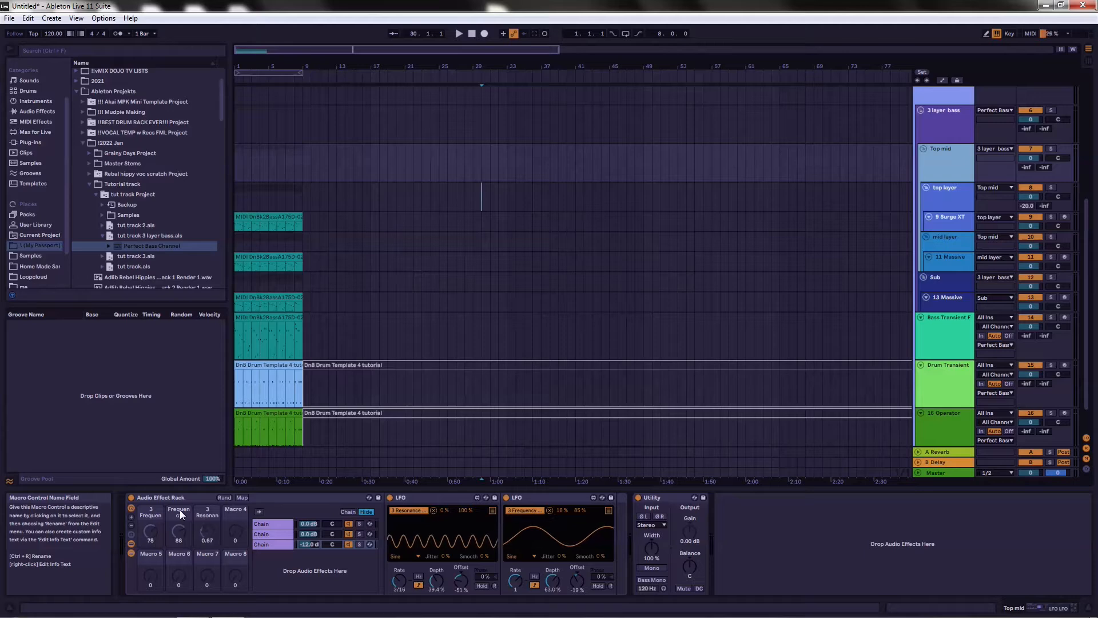
click(273, 534)
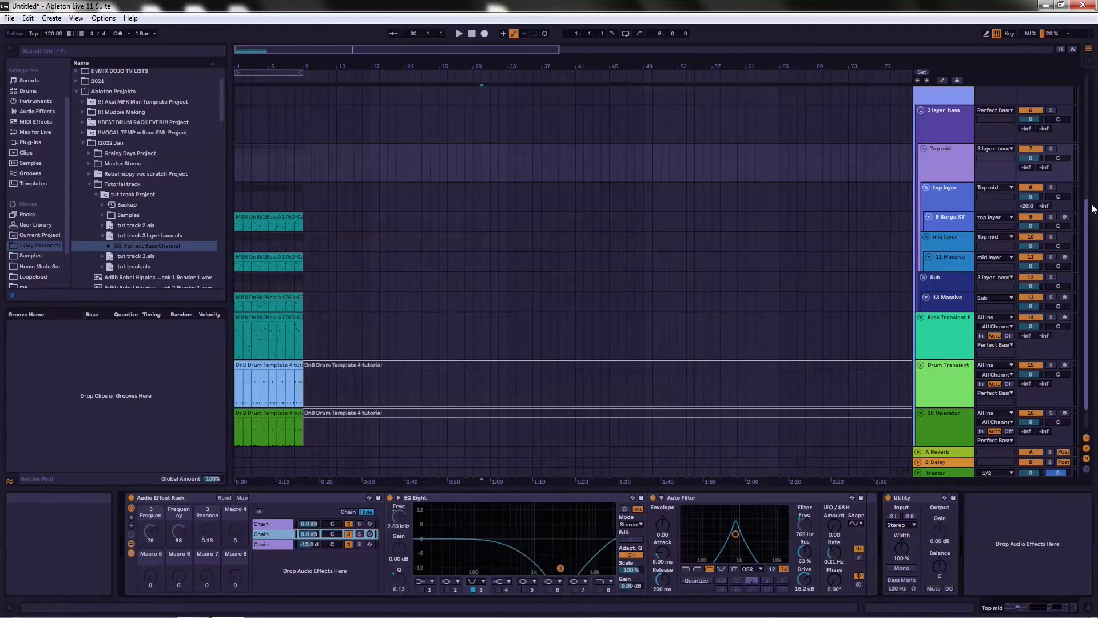
drag(1086, 211, 1095, 269)
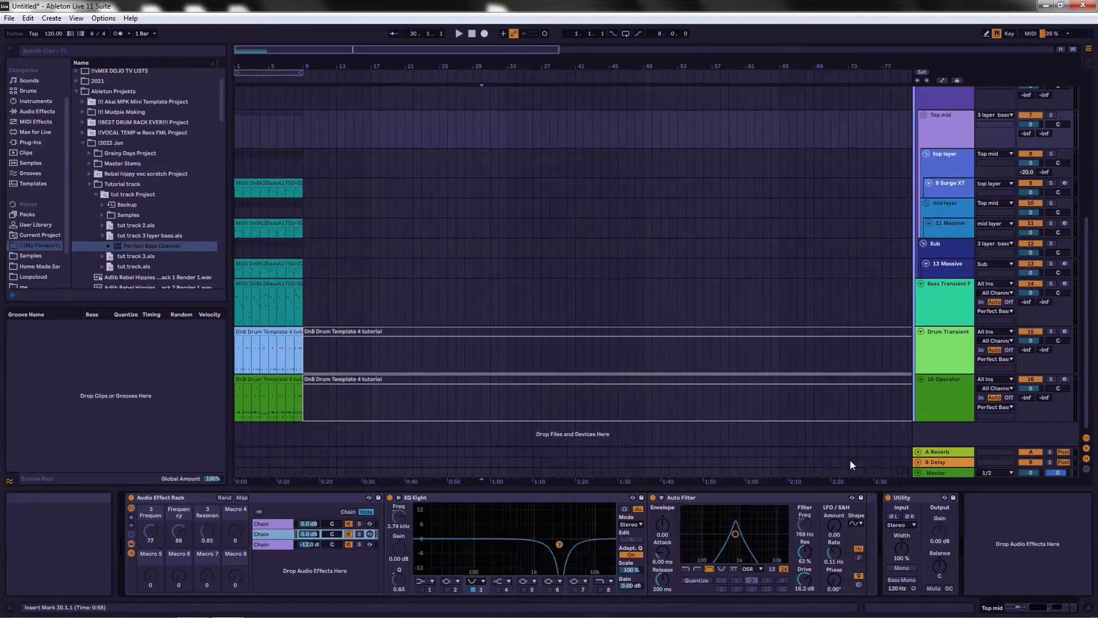
click(941, 290)
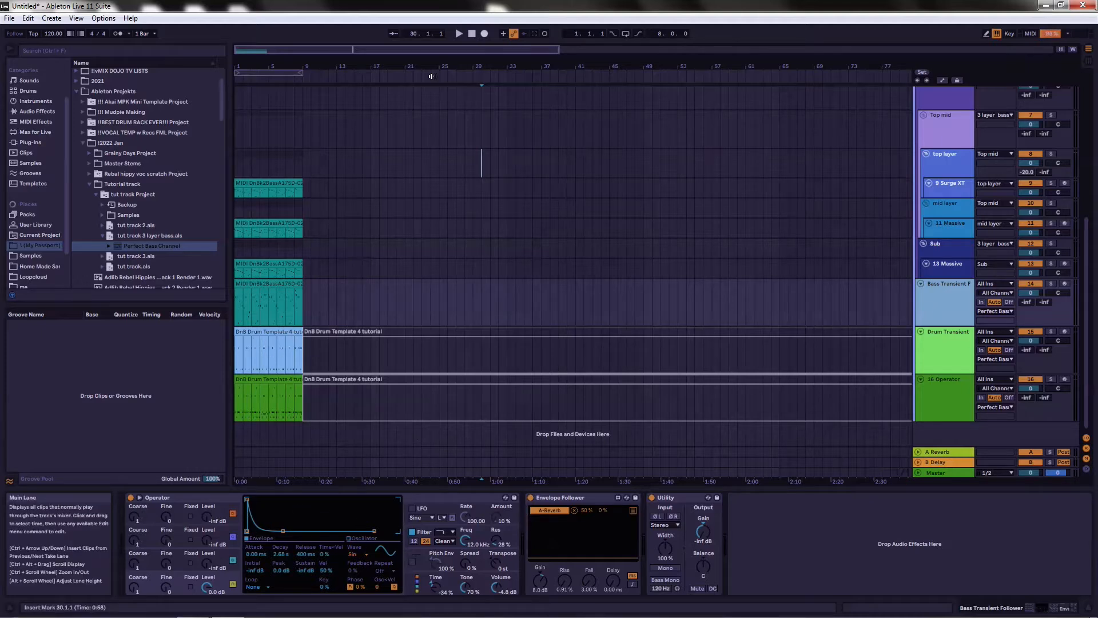
- Turn on looping and play the arrangement from the start to audition the Bass Transient Follower
click(626, 34)
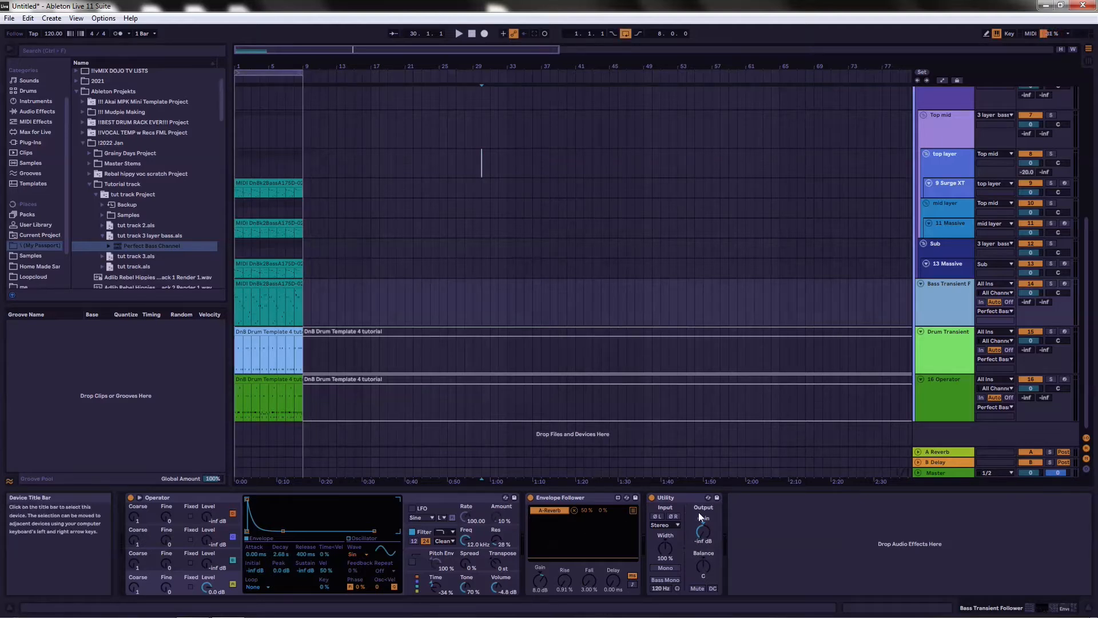
click(473, 34)
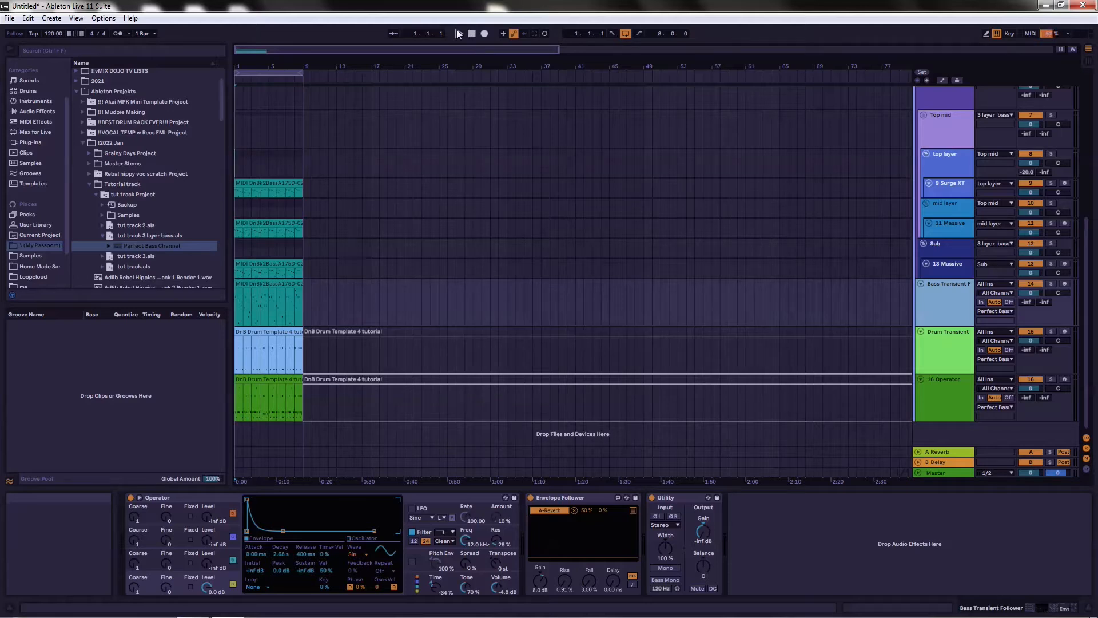
click(456, 33)
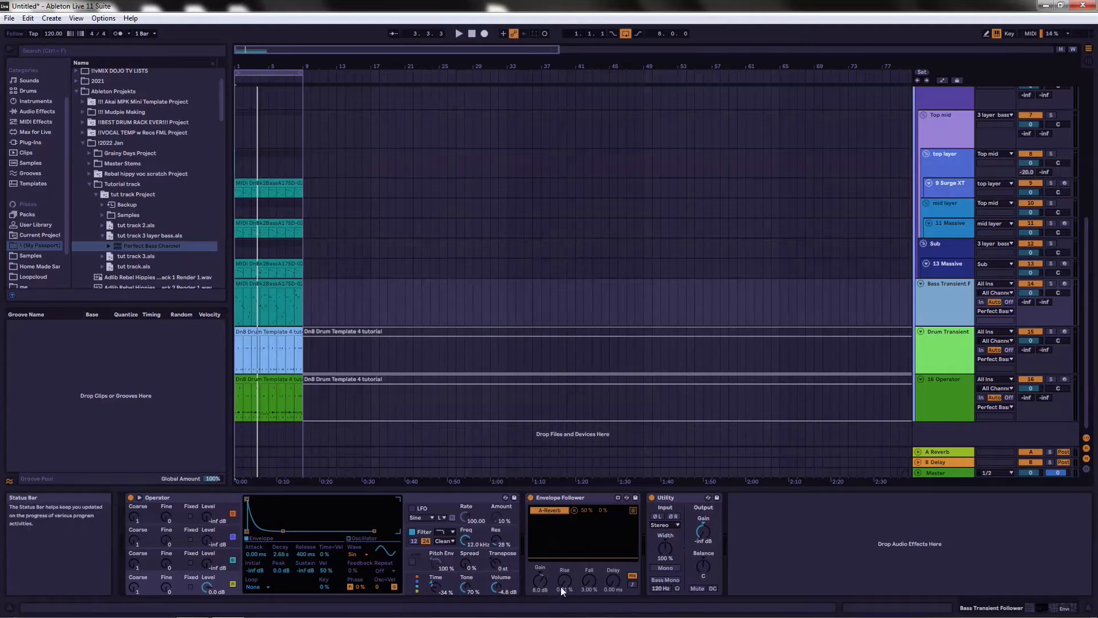
- Inspect the MIDI notes in the first bars and show the full mapping list of the Bass Transient track's Envelope Follower
click(595, 496)
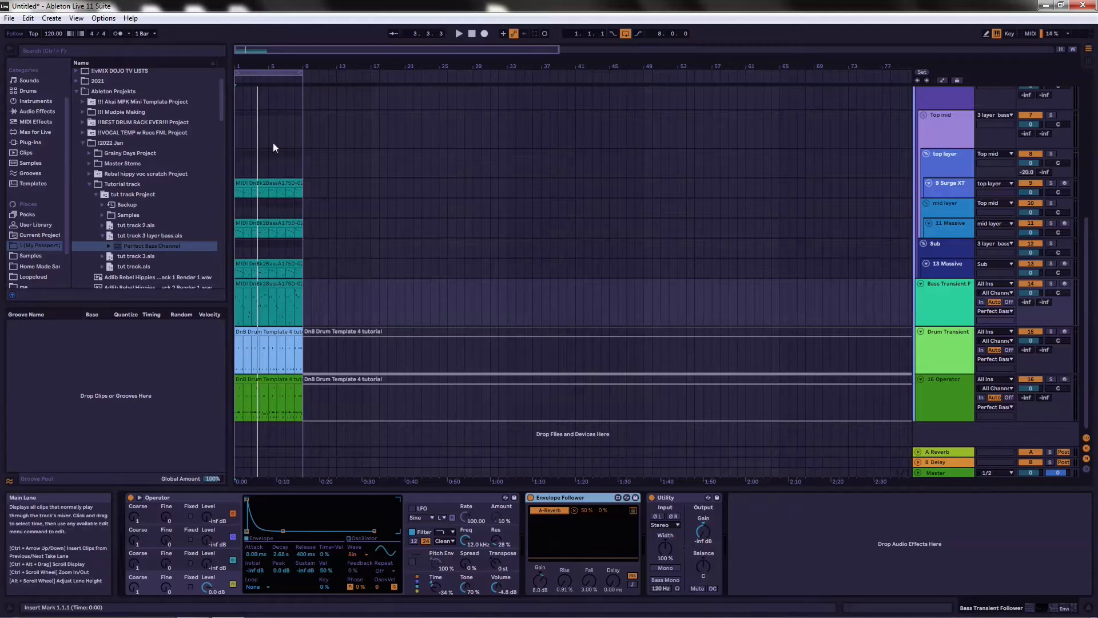
drag(247, 65, 653, 265)
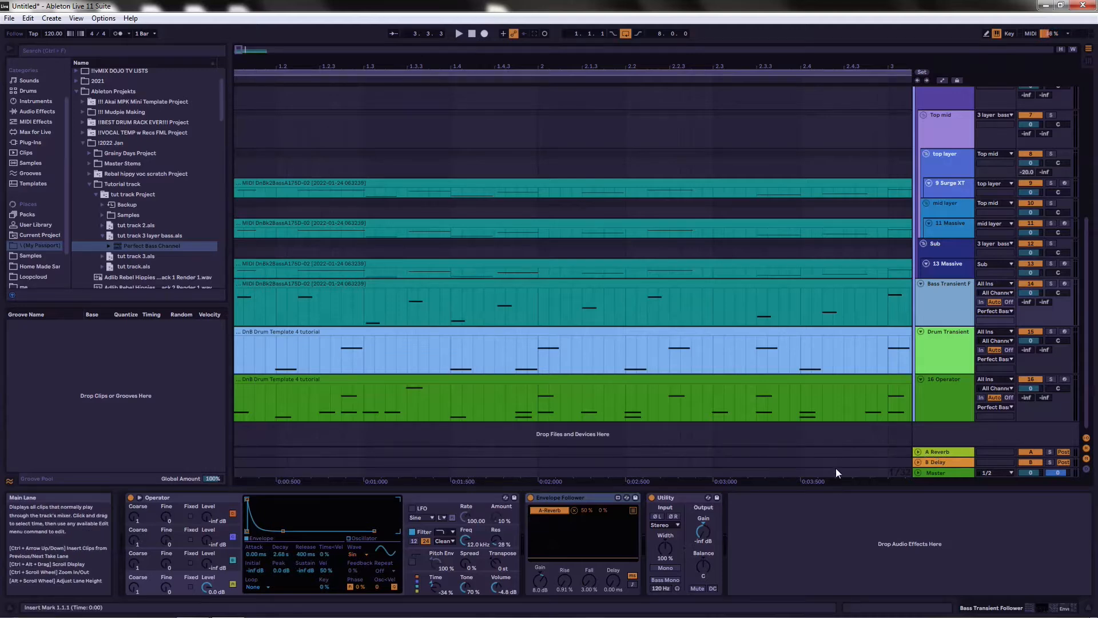
click(631, 510)
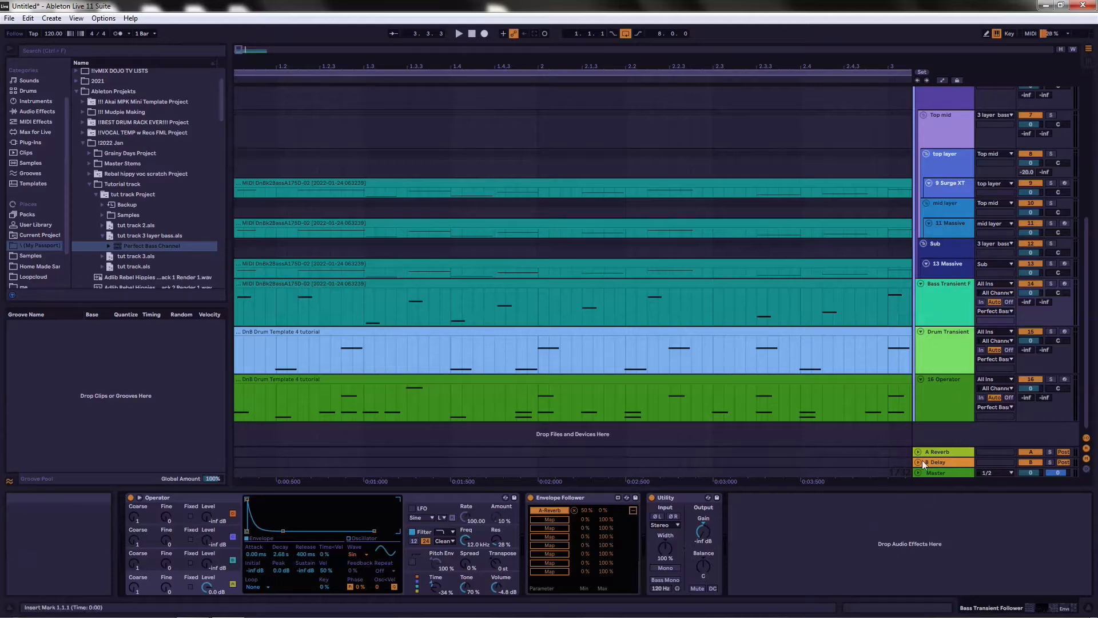
- Show the Reverb device on the A Reverb return track and unfold that track in the arrangement
click(958, 314)
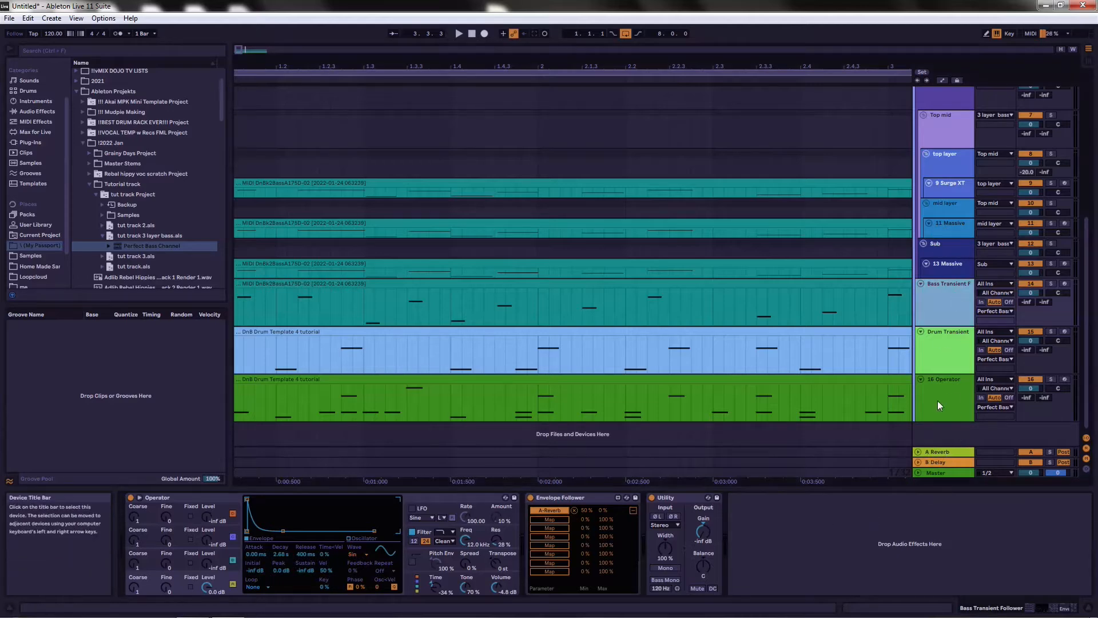
click(945, 452)
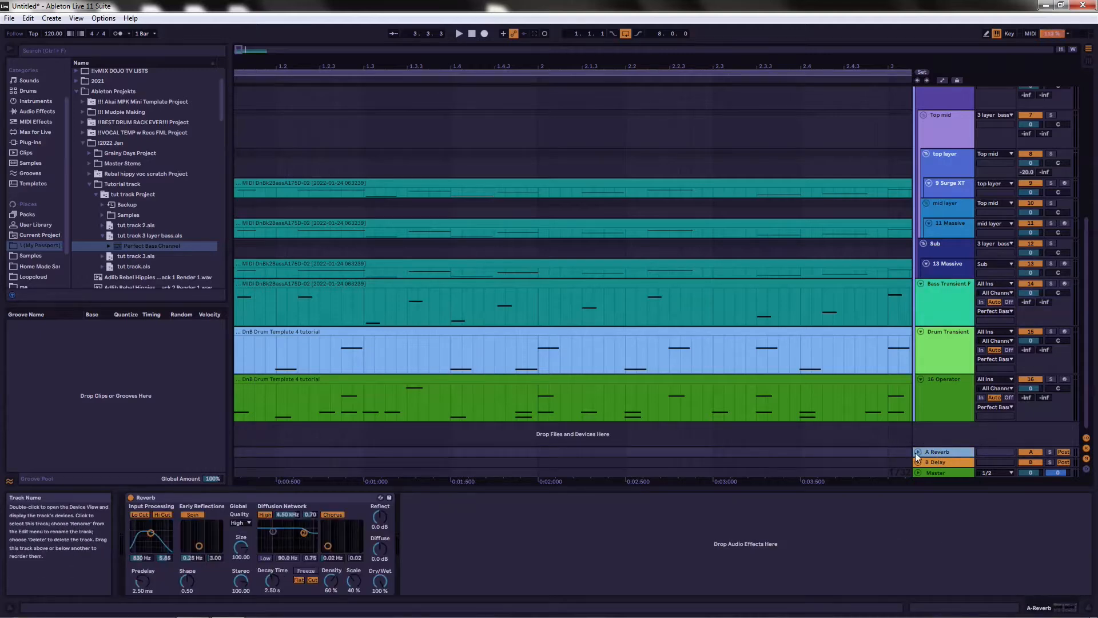
click(918, 451)
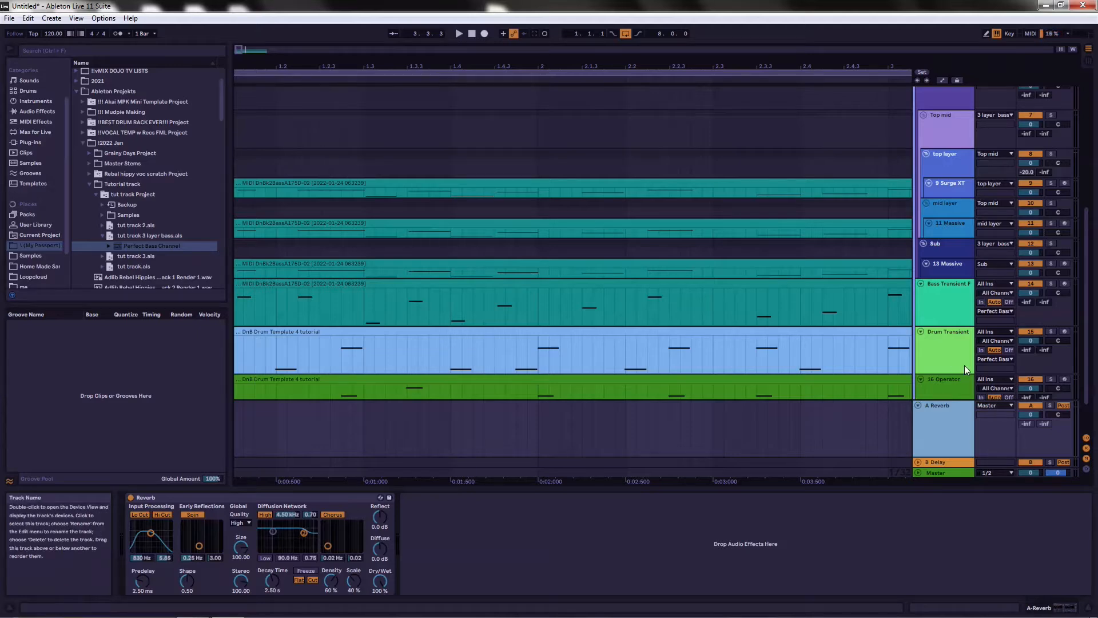
- Show the devices on the Drum Transient Ducker track and bring its whole 8-bar MIDI clip into view
drag(350, 61, 348, 47)
scroll(903, 317, down, 2)
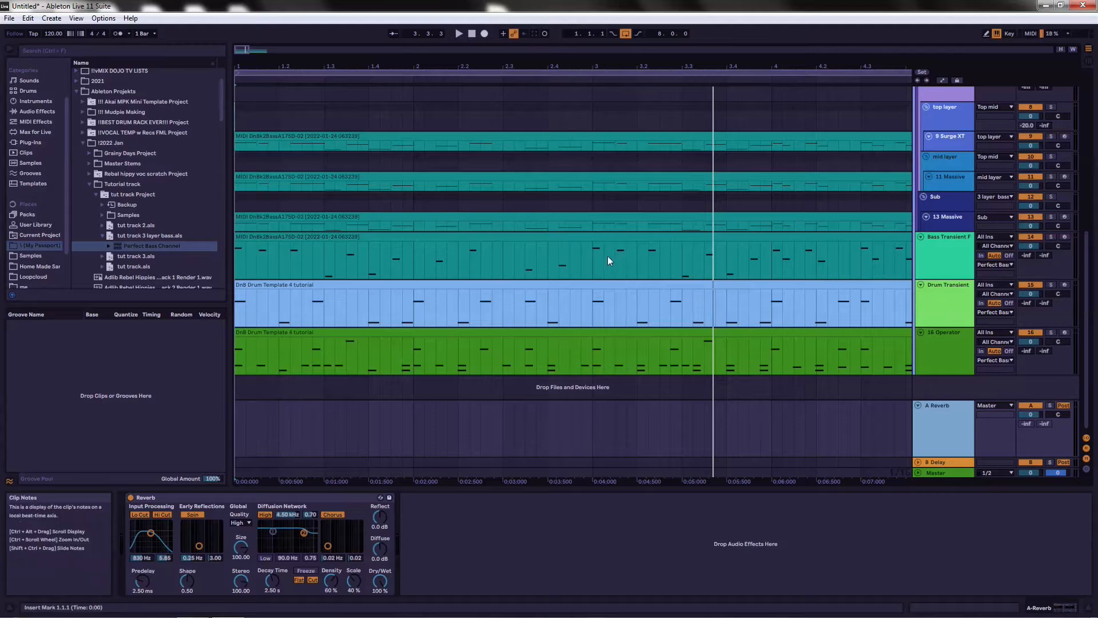
click(944, 300)
click(829, 288)
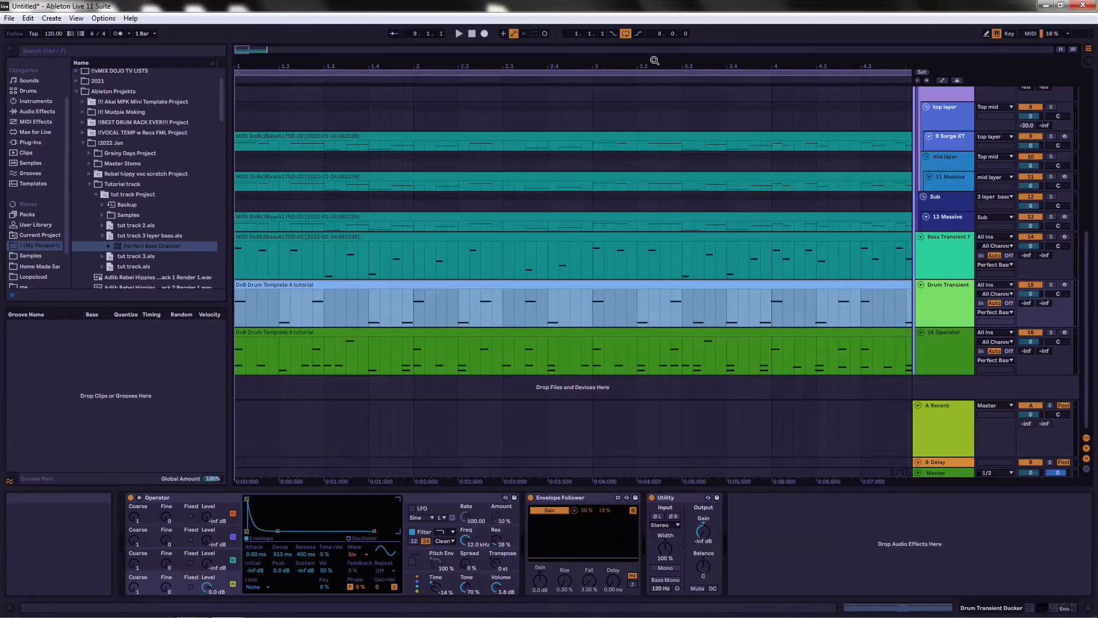
drag(643, 66, 642, 18)
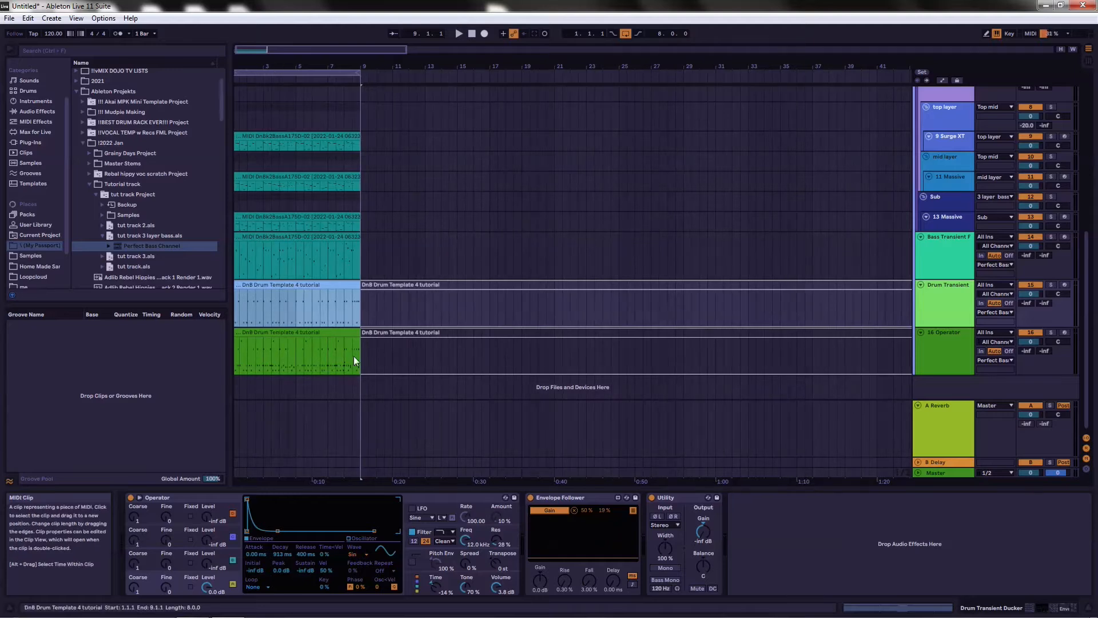
- Review the instruments on the Massive and Surge XT tracks and the effect chains on the Sub and top layer groups
click(951, 218)
click(953, 183)
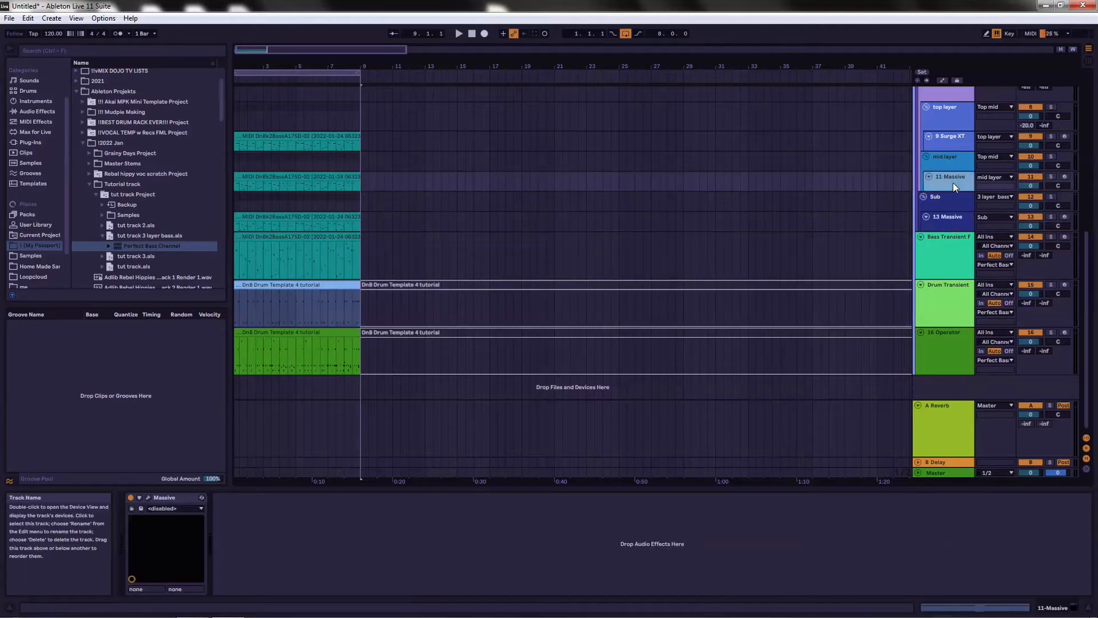
click(948, 143)
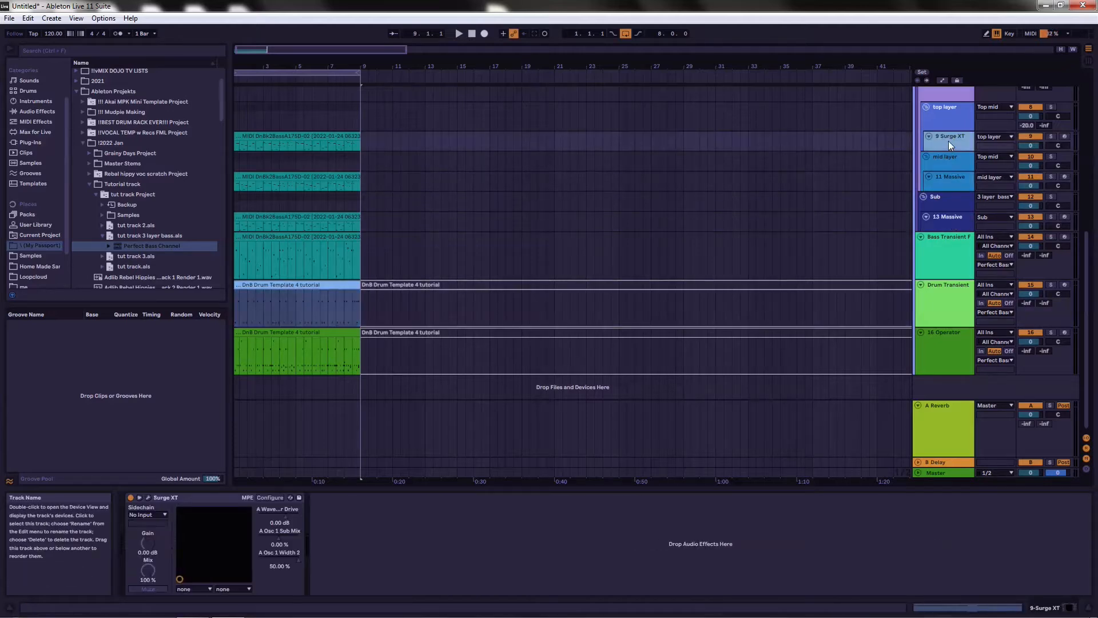
click(951, 180)
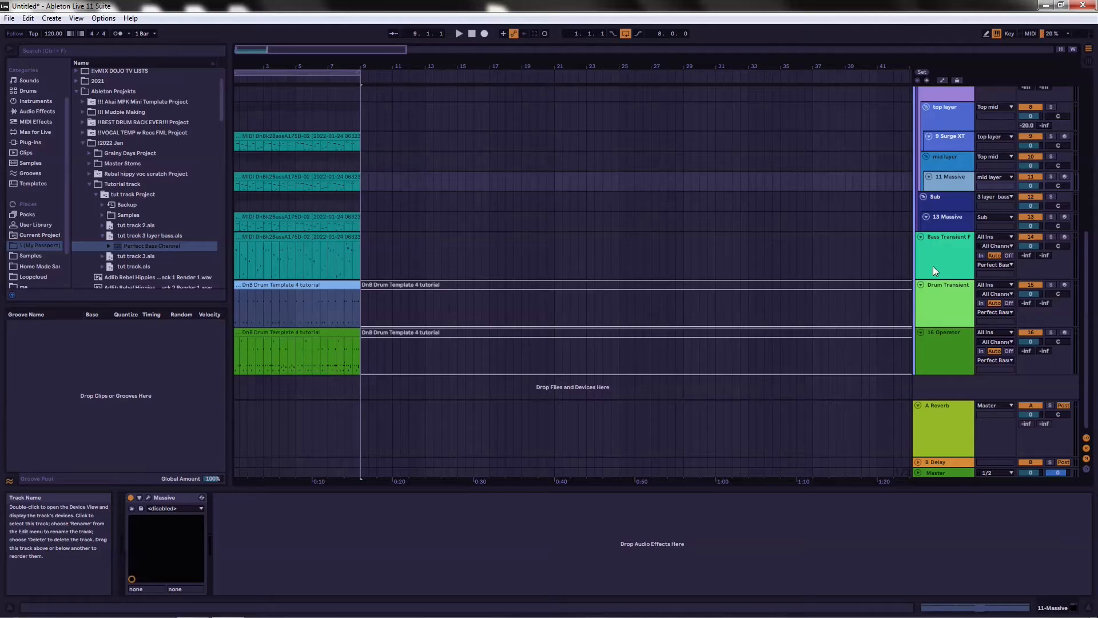
click(941, 198)
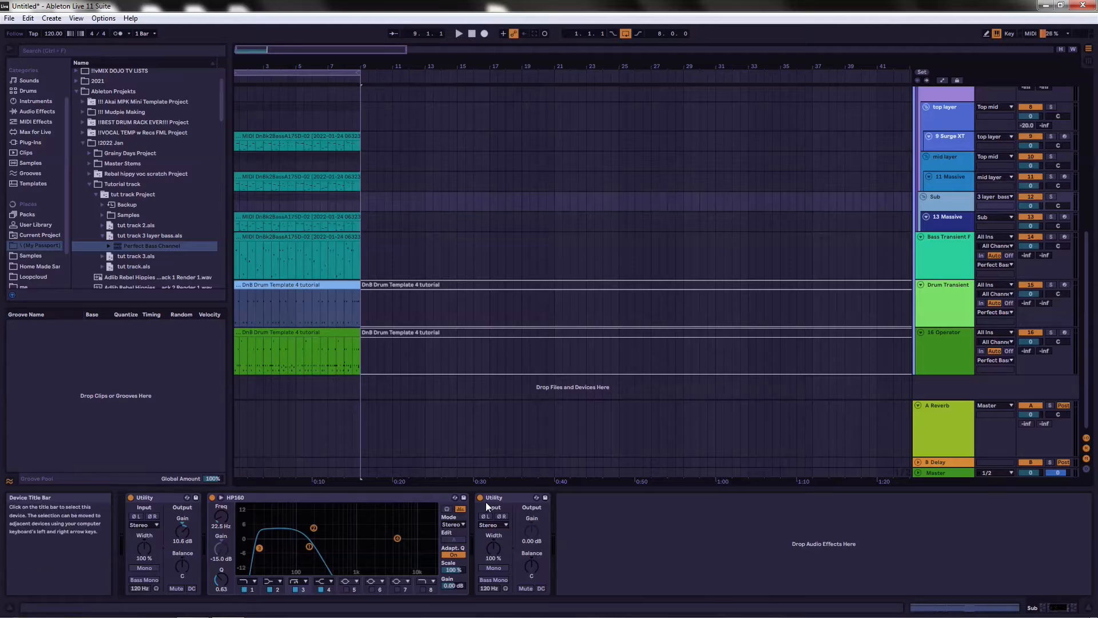
click(945, 117)
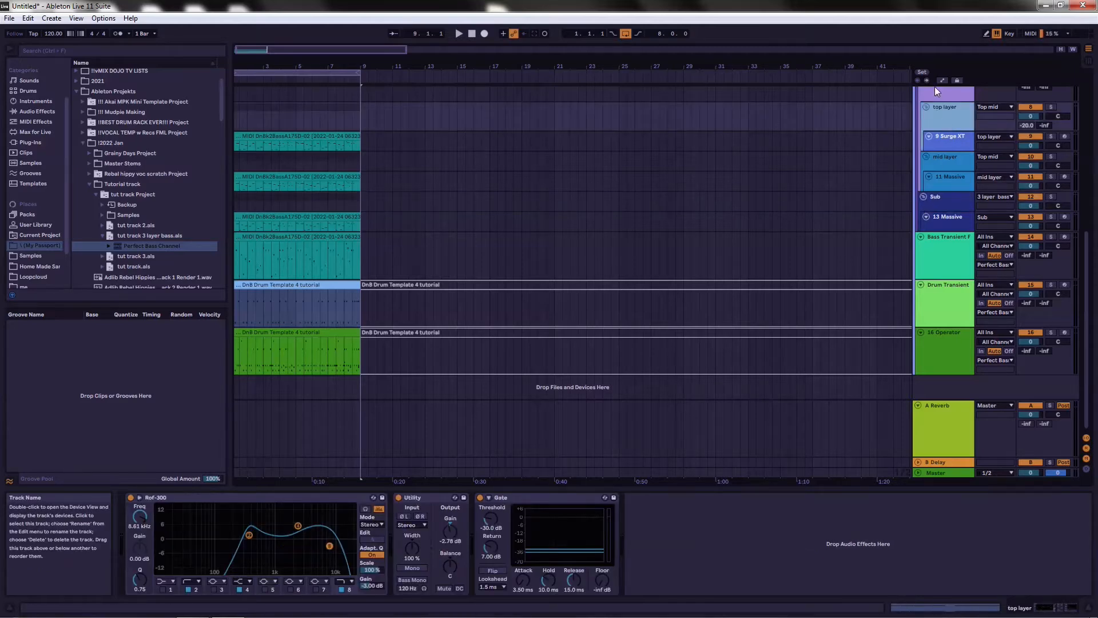
- Show the Top mid group's effect chain and play the arrangement from the start to audition its Auto Filter modulation
scroll(953, 162, up, 2)
click(952, 152)
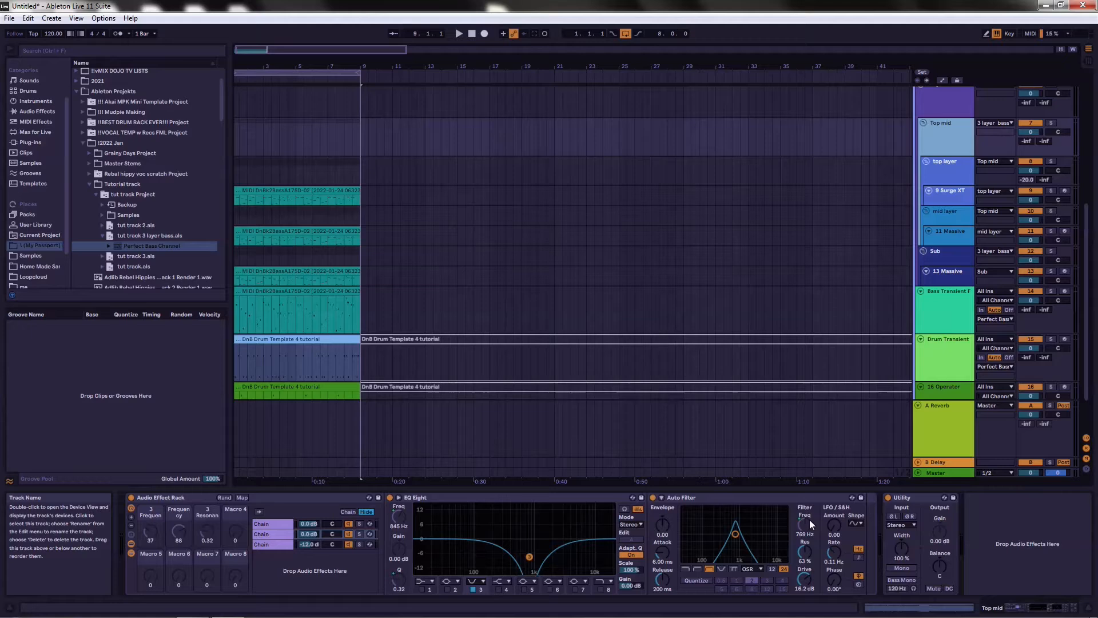
click(470, 35)
click(459, 33)
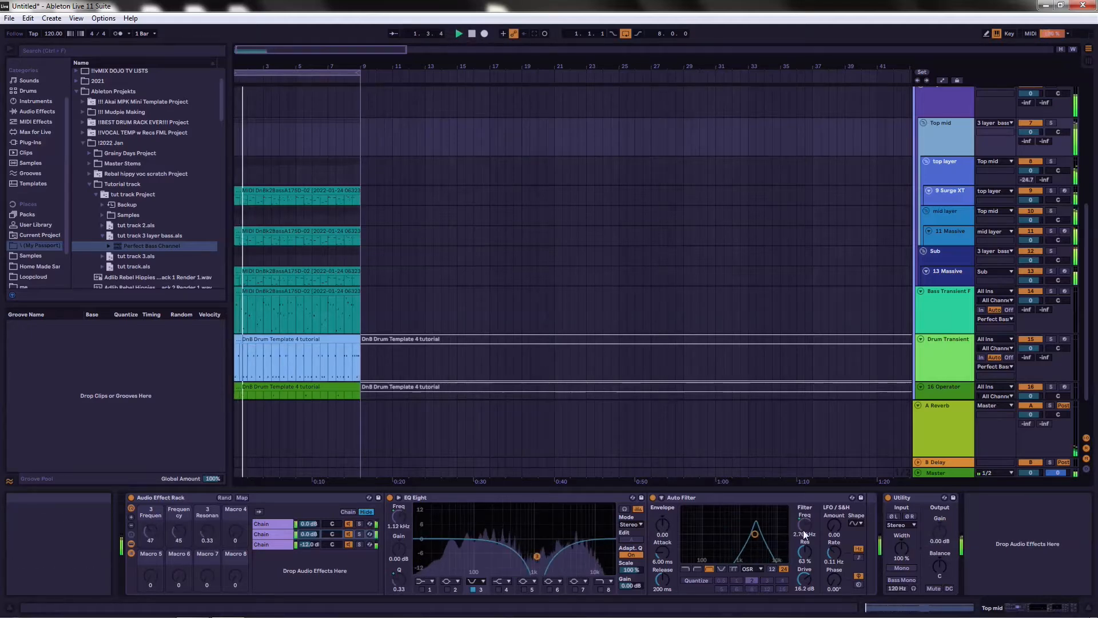
click(471, 33)
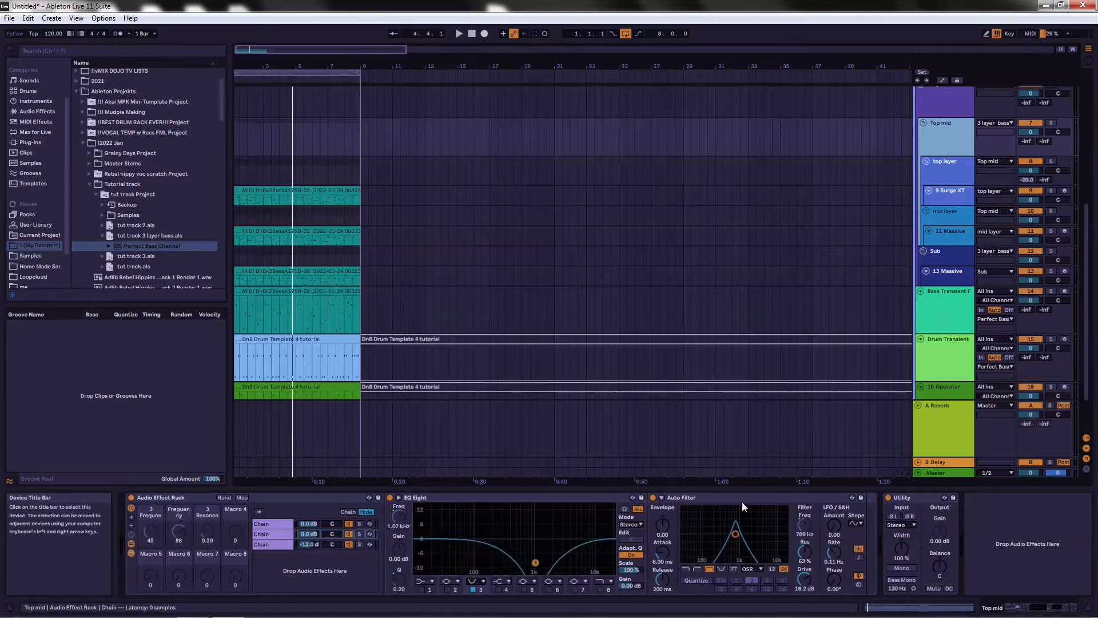
- Show the devices on the 16 Operator track and play the arrangement from the start to watch its Envelope Follower
scroll(1002, 452, down, 2)
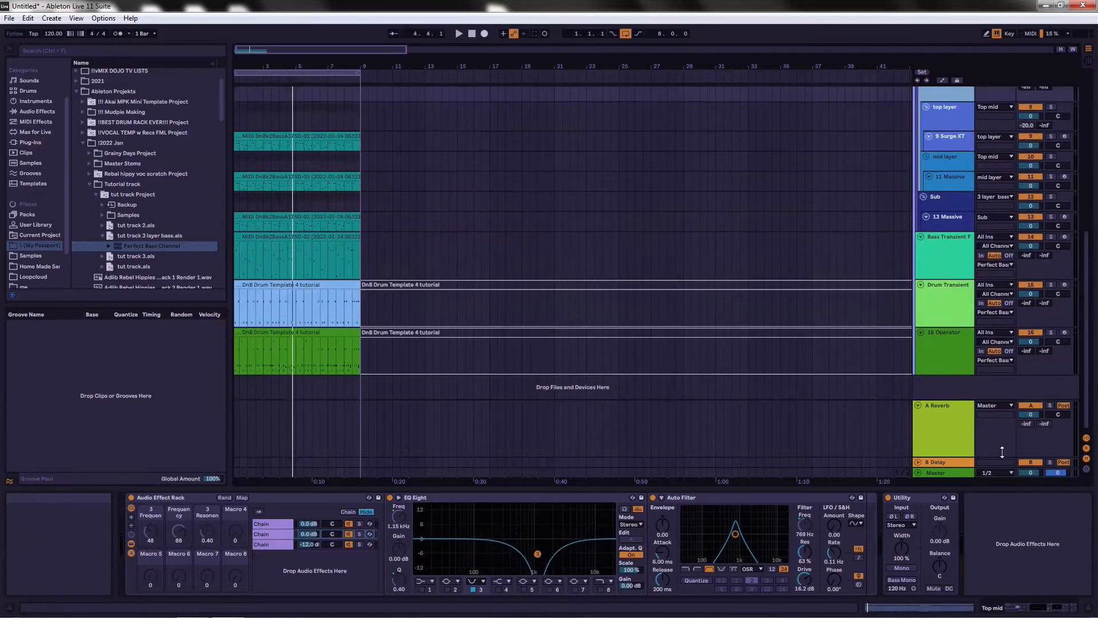
click(946, 352)
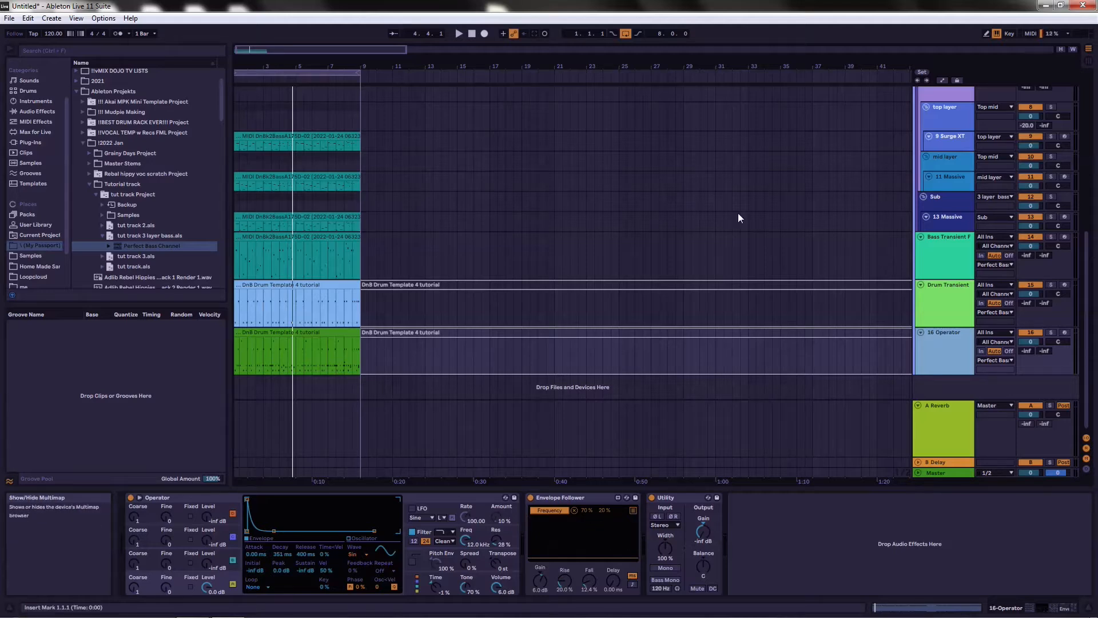
click(471, 33)
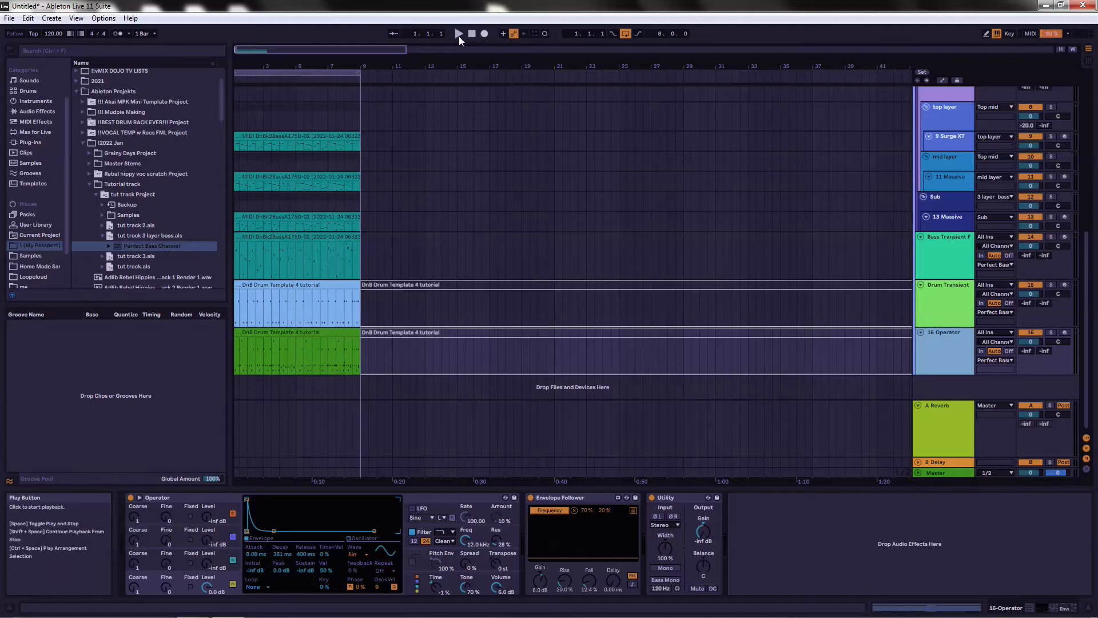
click(458, 34)
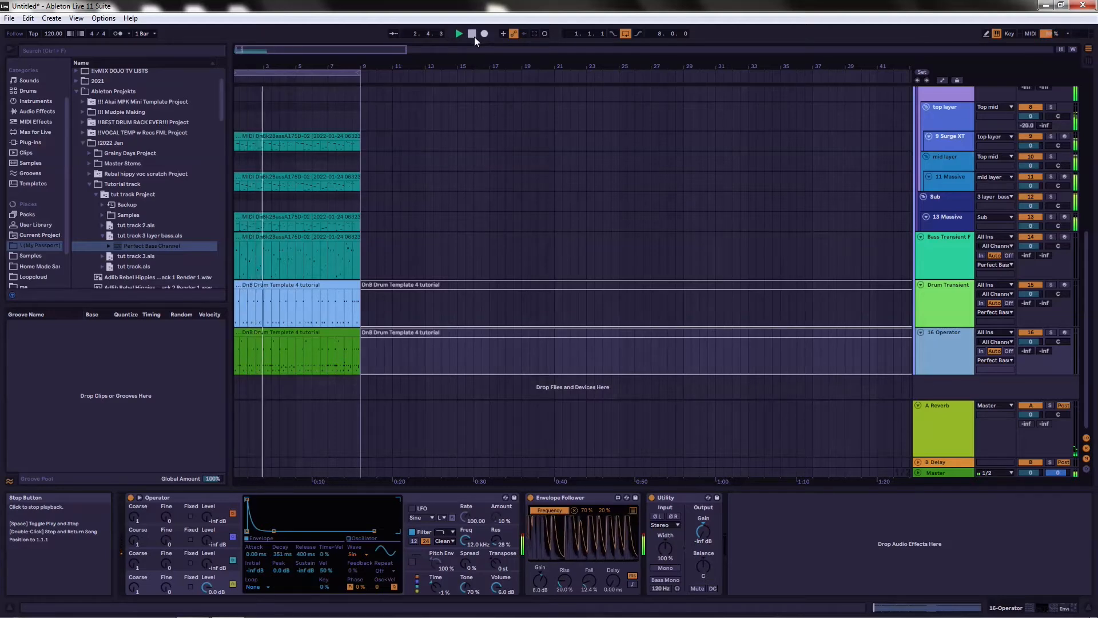
click(472, 33)
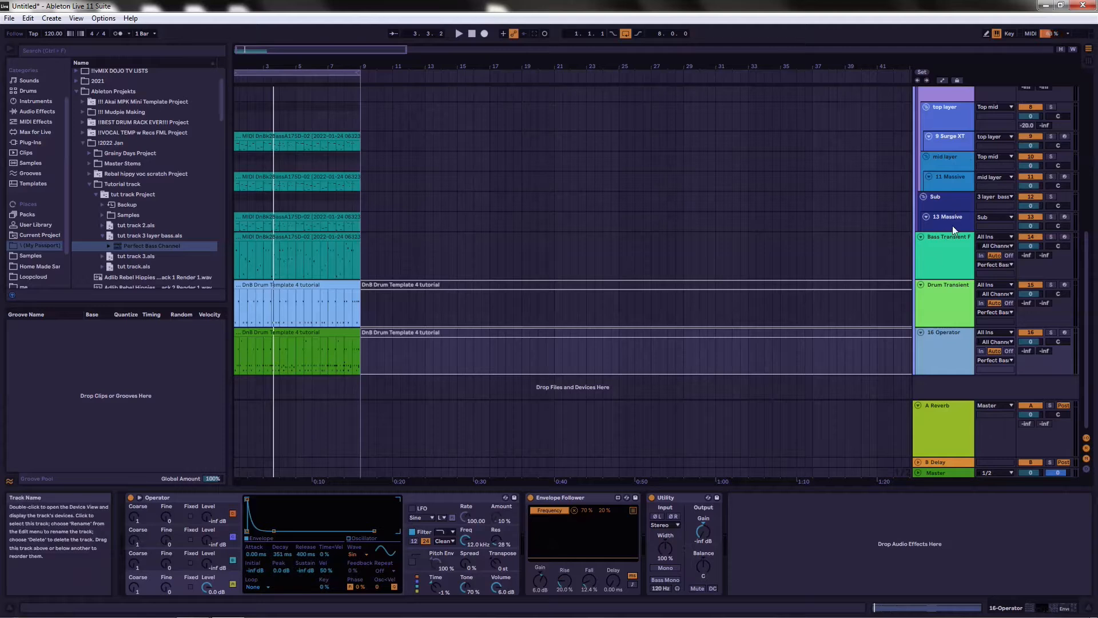
- Check the full mapping list of the Drum Transient Ducker's Envelope Follower, then collapse the list
click(942, 308)
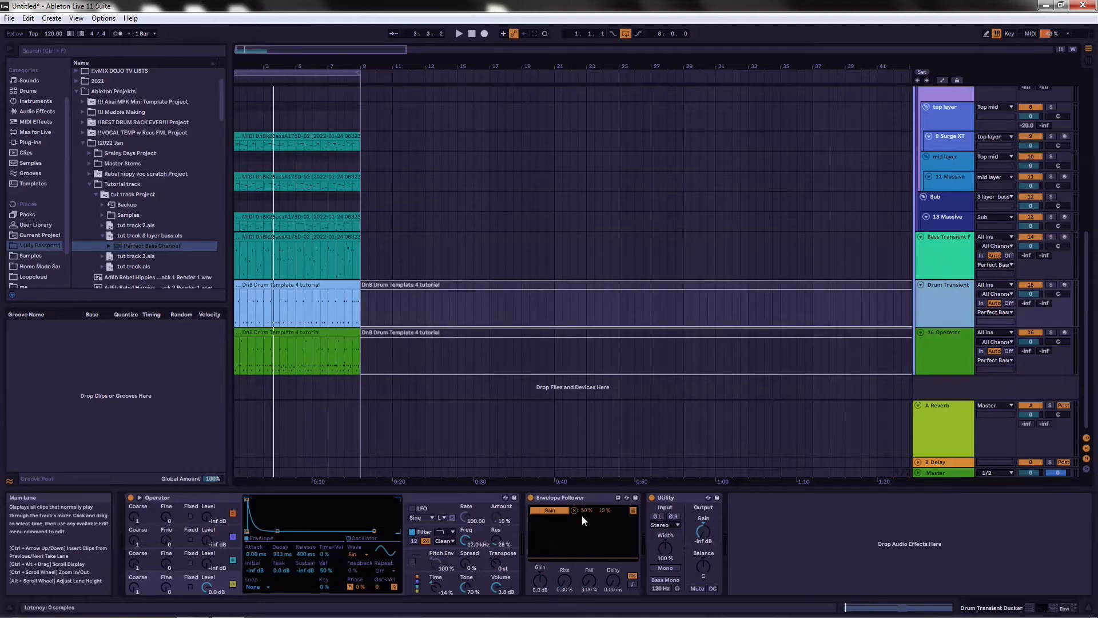
click(632, 510)
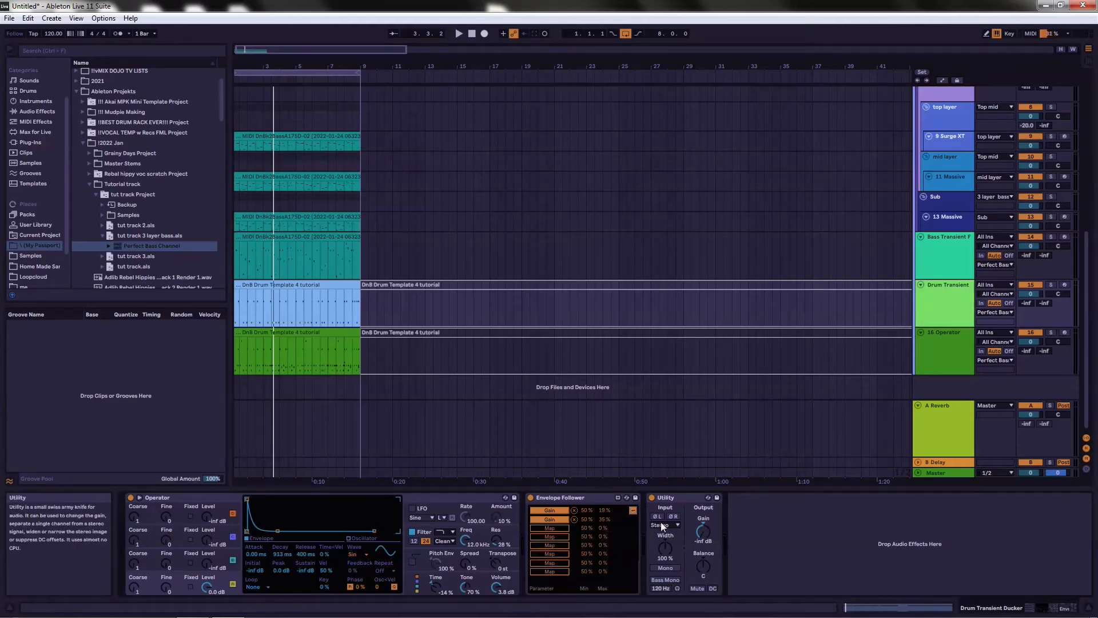
click(631, 510)
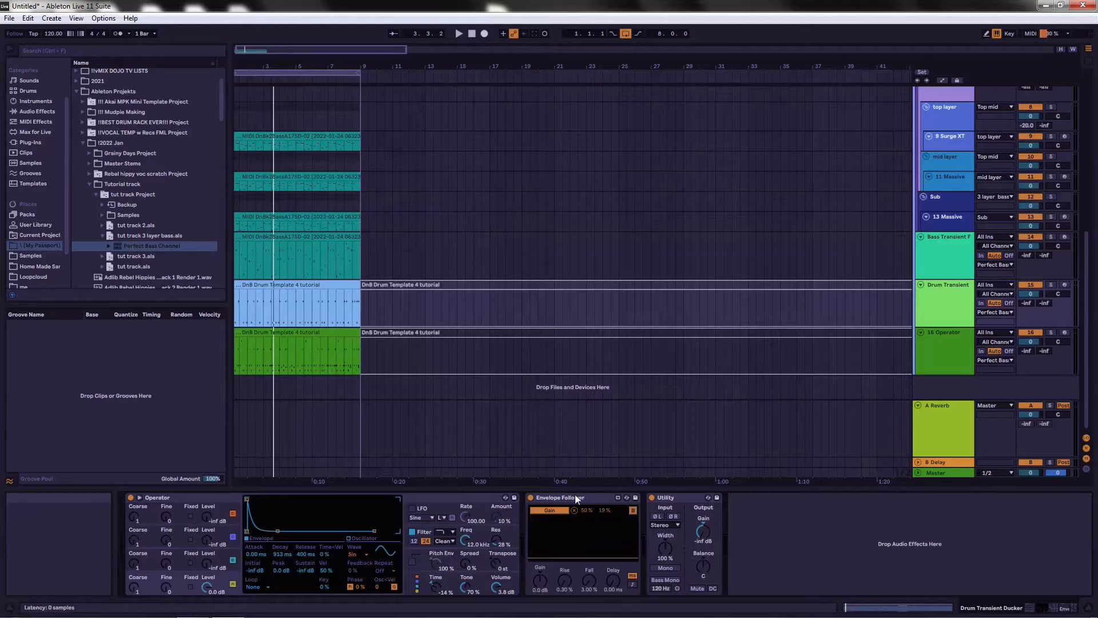
- Show the Sub group's effect chain and play the arrangement to audition the ducking of its last Utility's gain
click(951, 198)
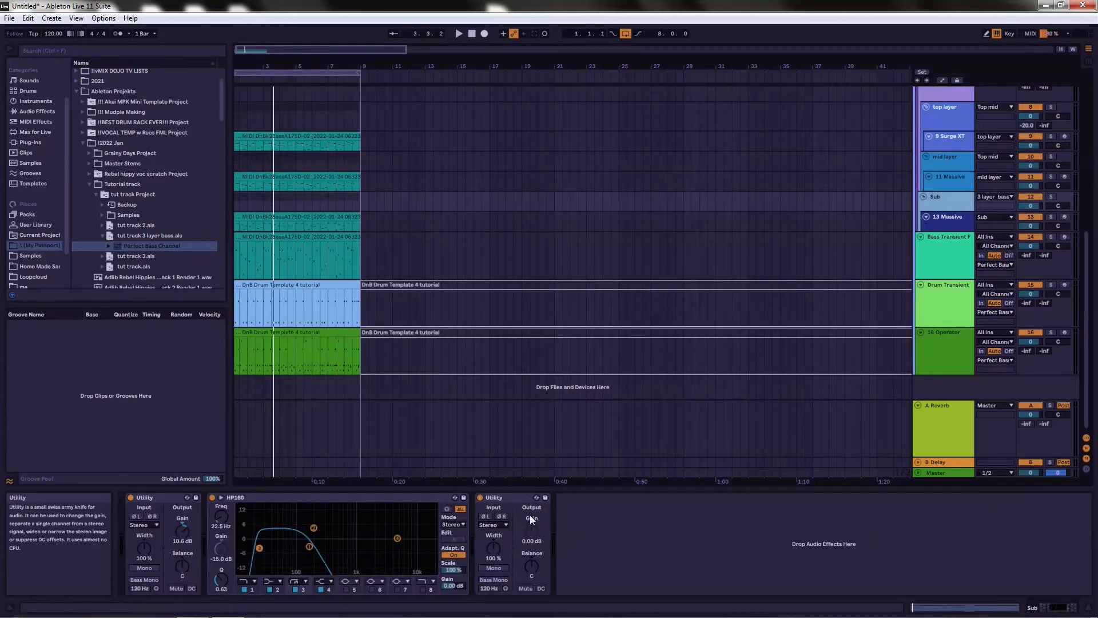
click(458, 34)
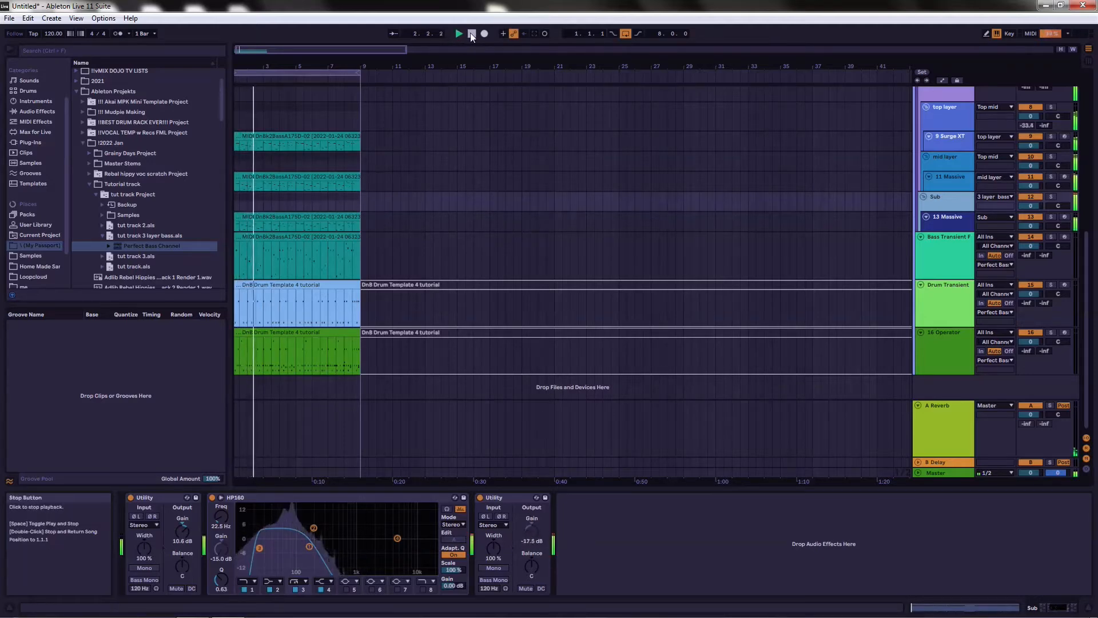
click(471, 35)
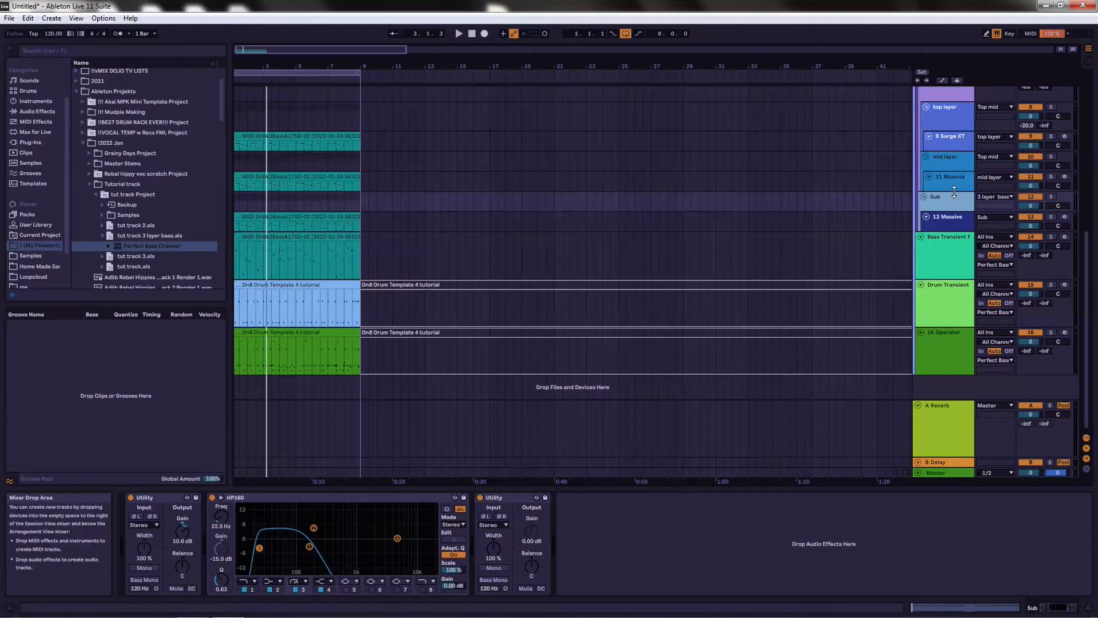
- Check the top layer's devices, show the Top mid effect chain, and play the arrangement to audition its Utility gain ducking
click(940, 114)
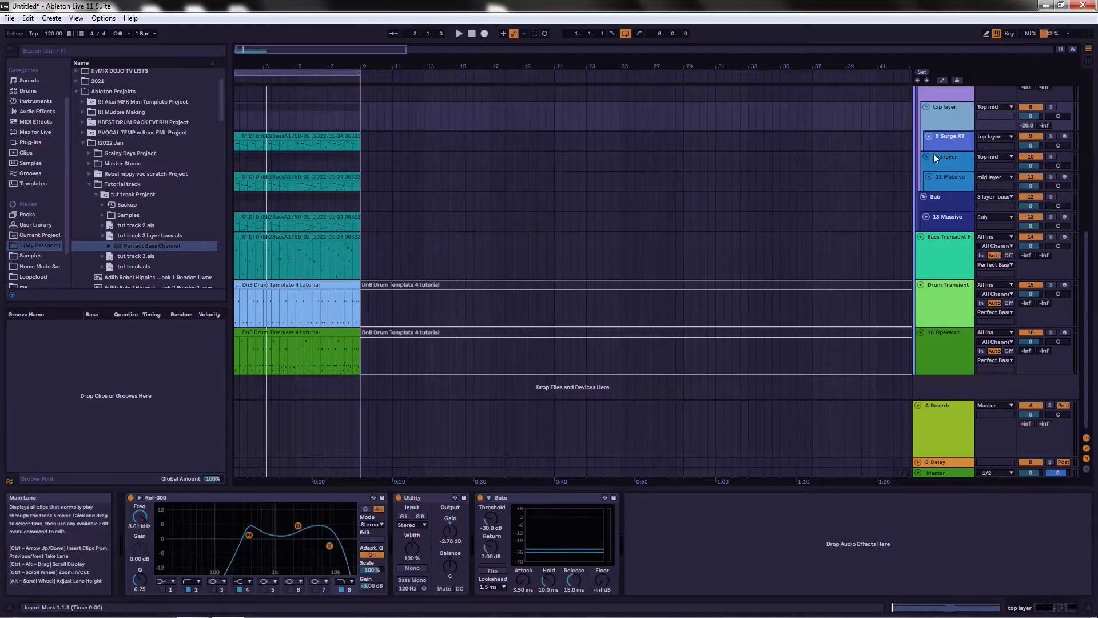
click(952, 136)
scroll(955, 126, up, 2)
click(956, 121)
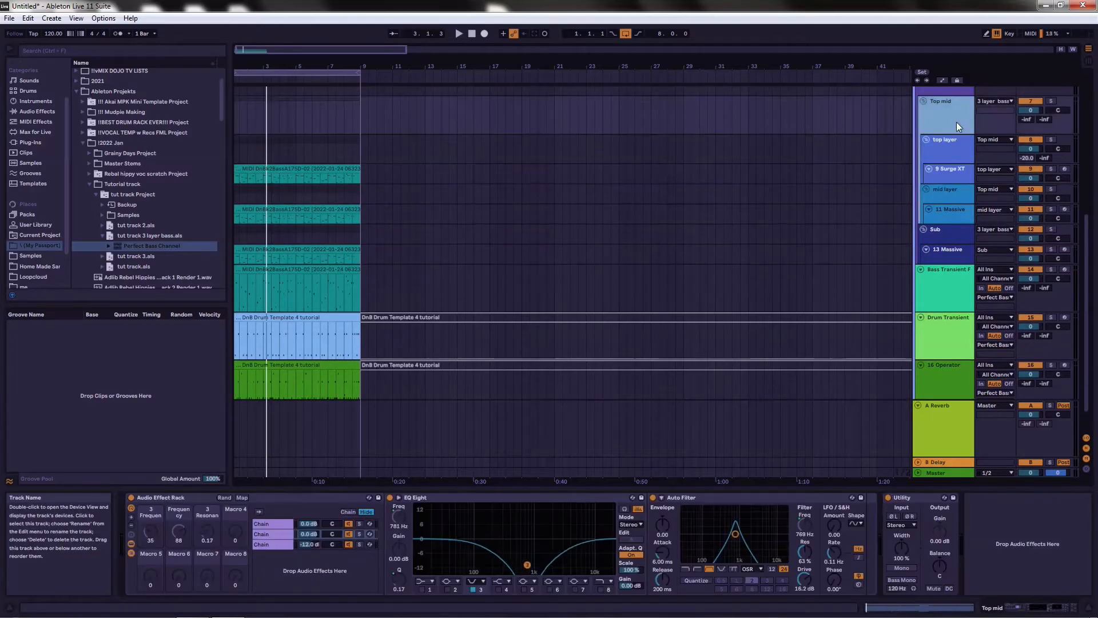
click(458, 34)
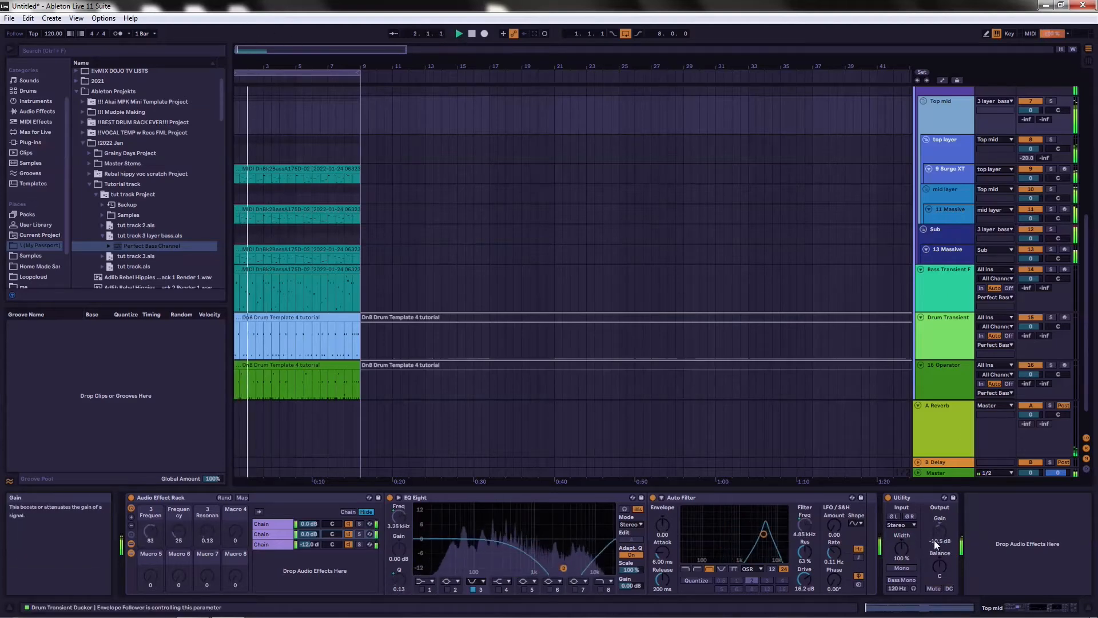
click(470, 34)
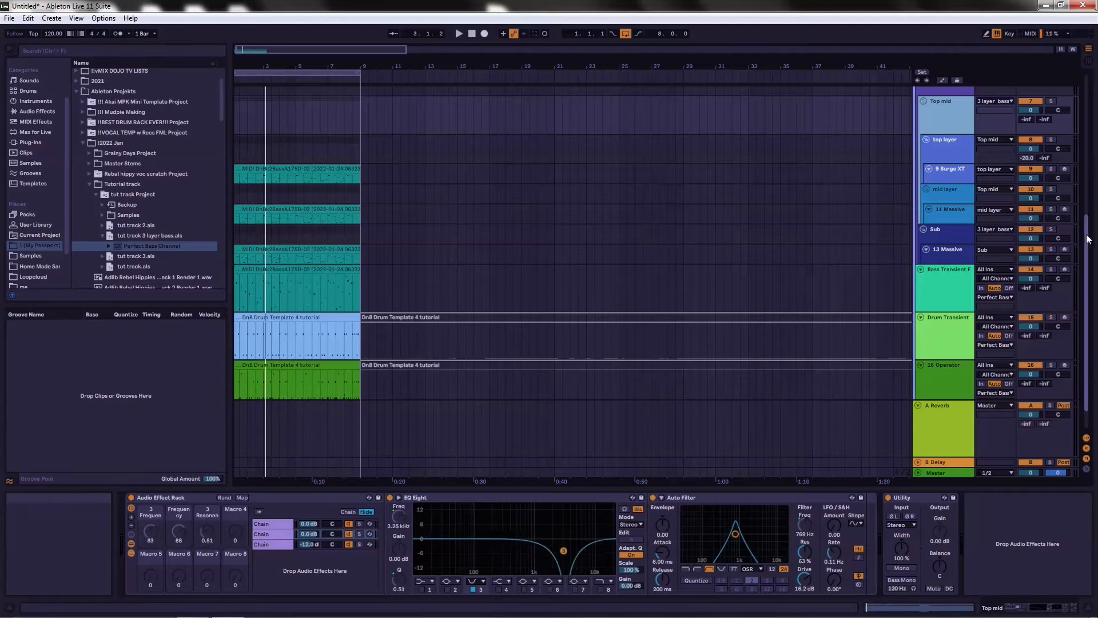
- Open the 16 Operator track's drum MIDI clip and inspect the velocities of the two D#1 notes in beat 2 of bar 1
scroll(1084, 389, down, 2)
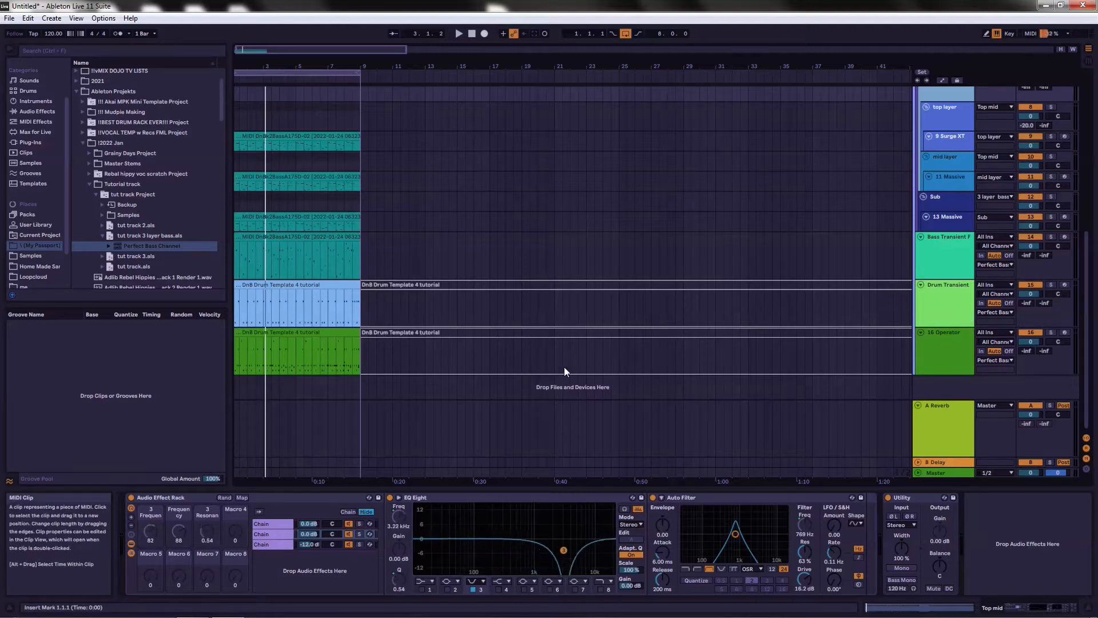
double_click(307, 334)
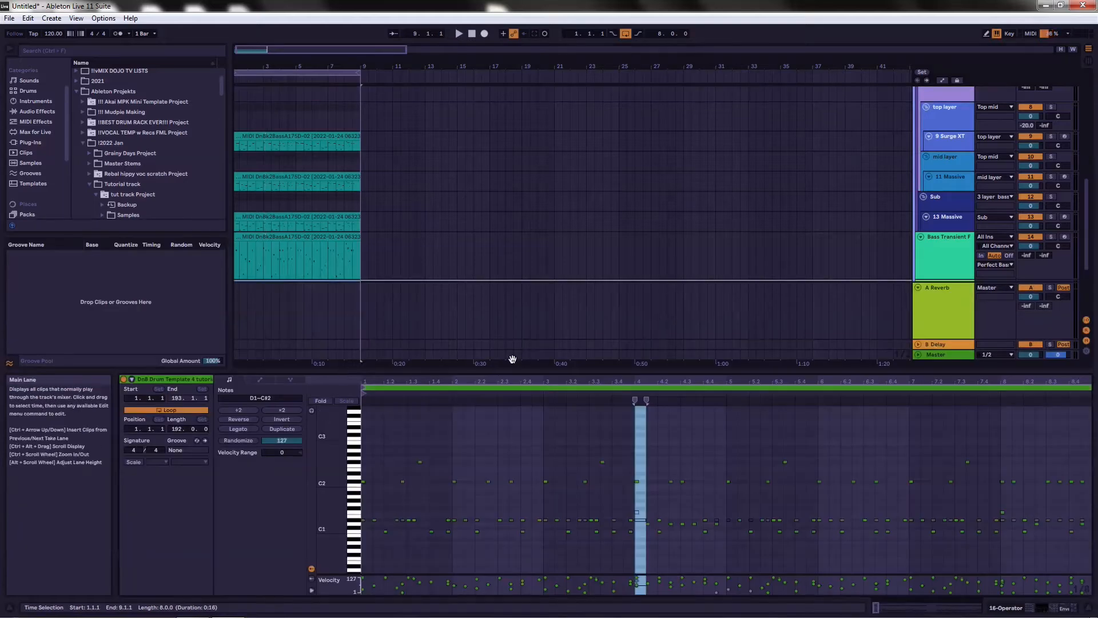
drag(422, 382, 708, 382)
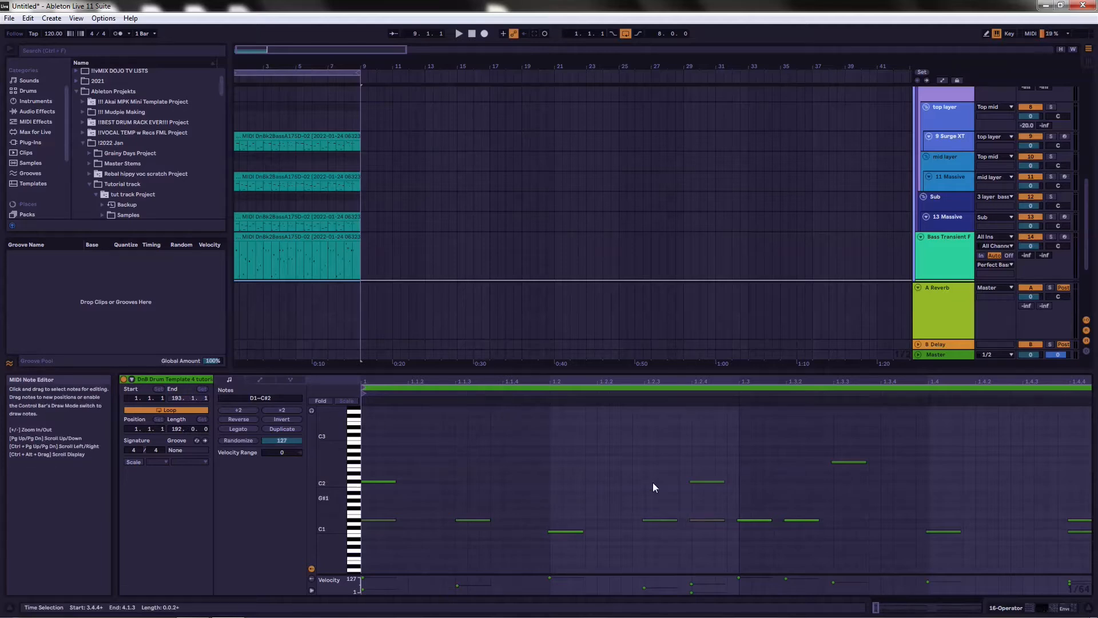
drag(661, 498, 716, 553)
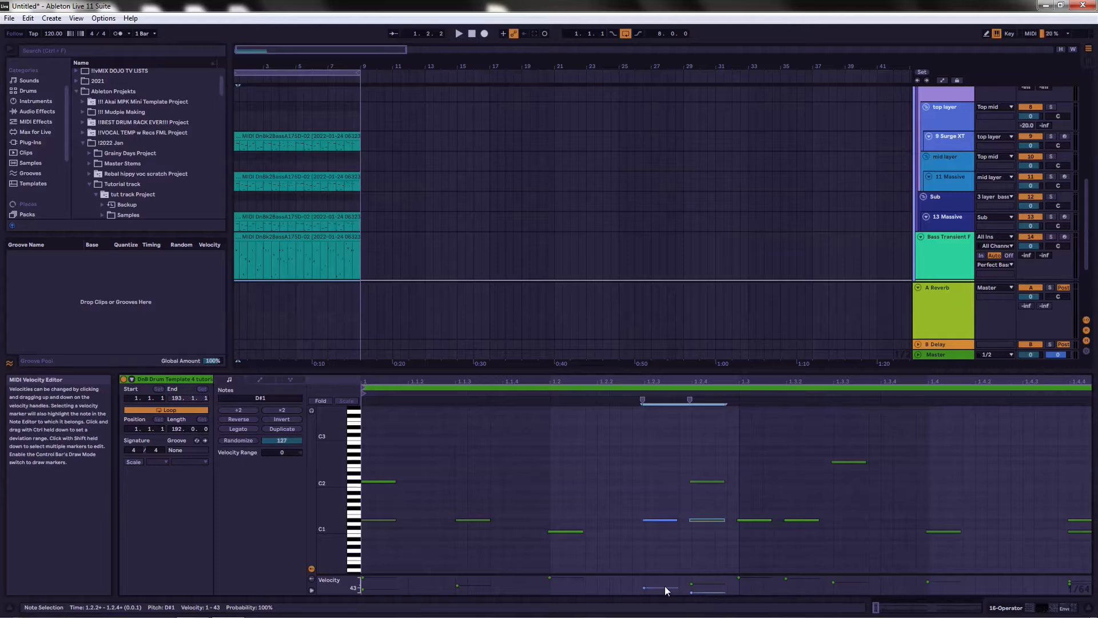
click(575, 475)
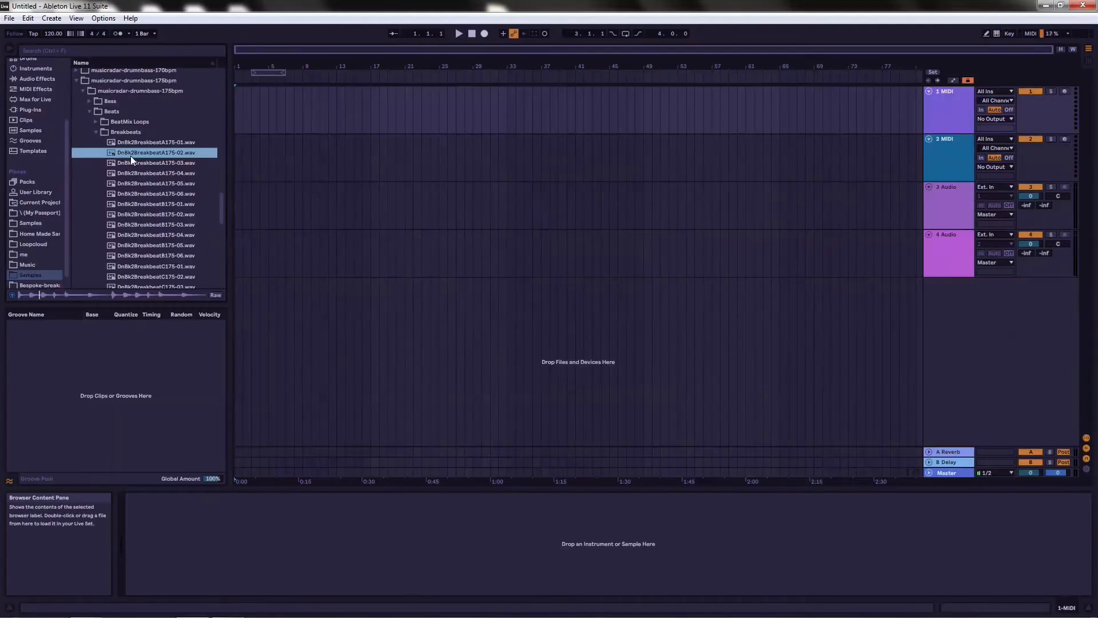
mouse_move(186, 616)
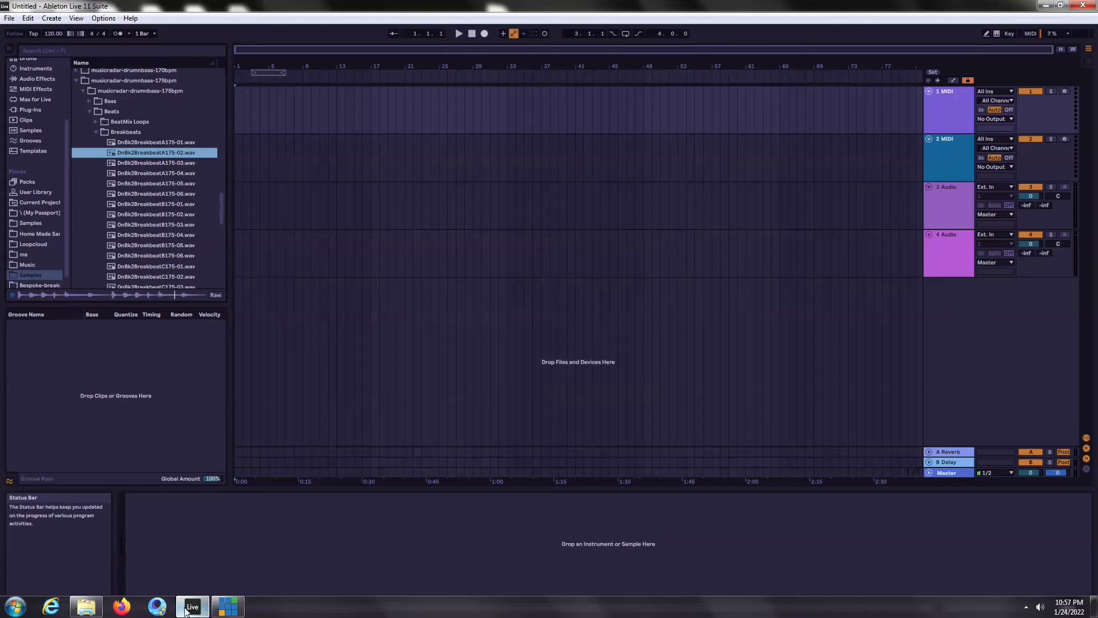
- Insert the FX n Sweeps group from Tut Track 4.als below the 4 Audio track of the new Set and fold it
mouse_move(227, 610)
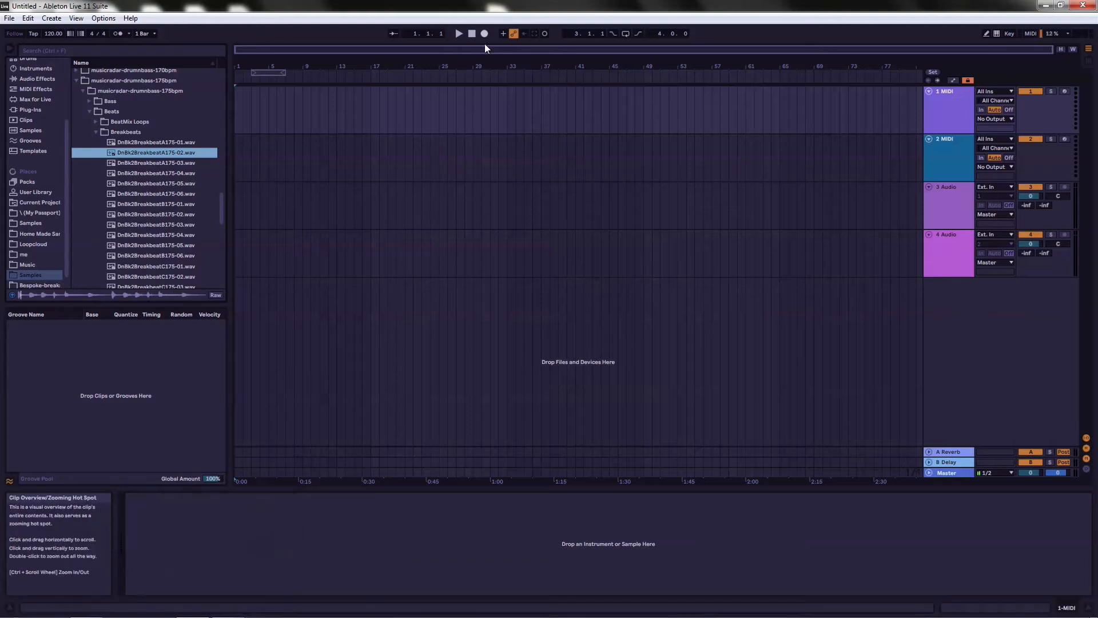
click(270, 114)
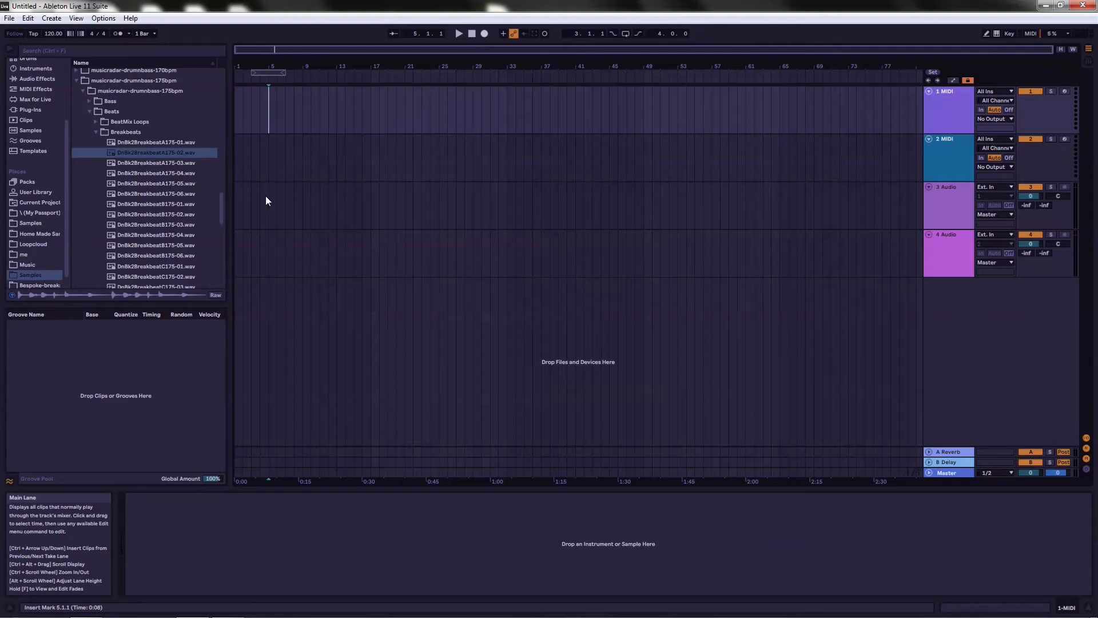
scroll(67, 246, down, 1)
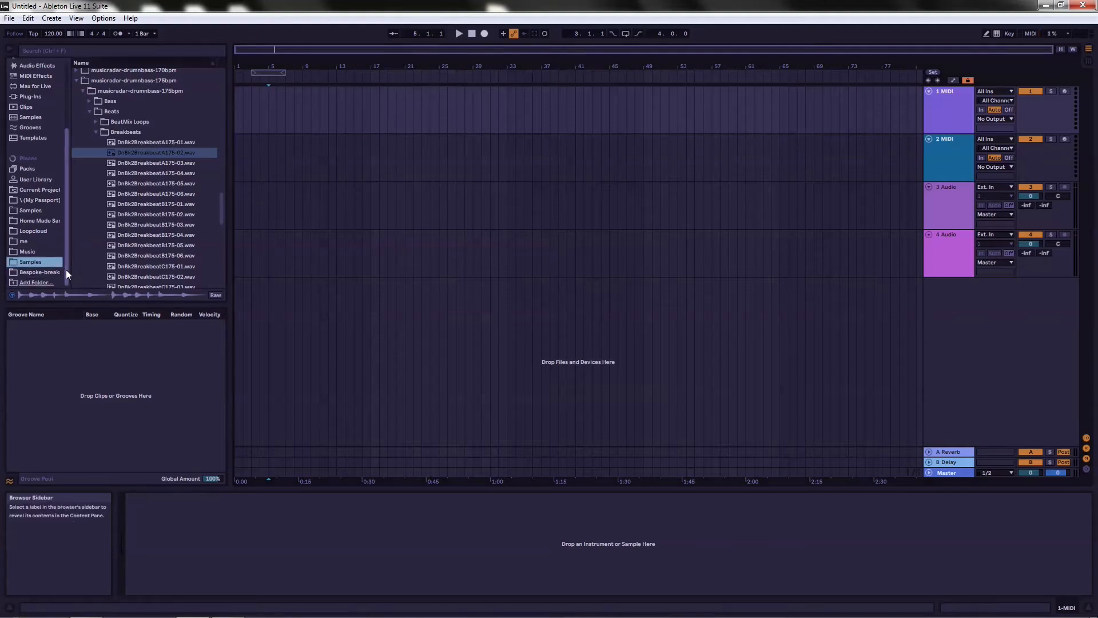
click(13, 200)
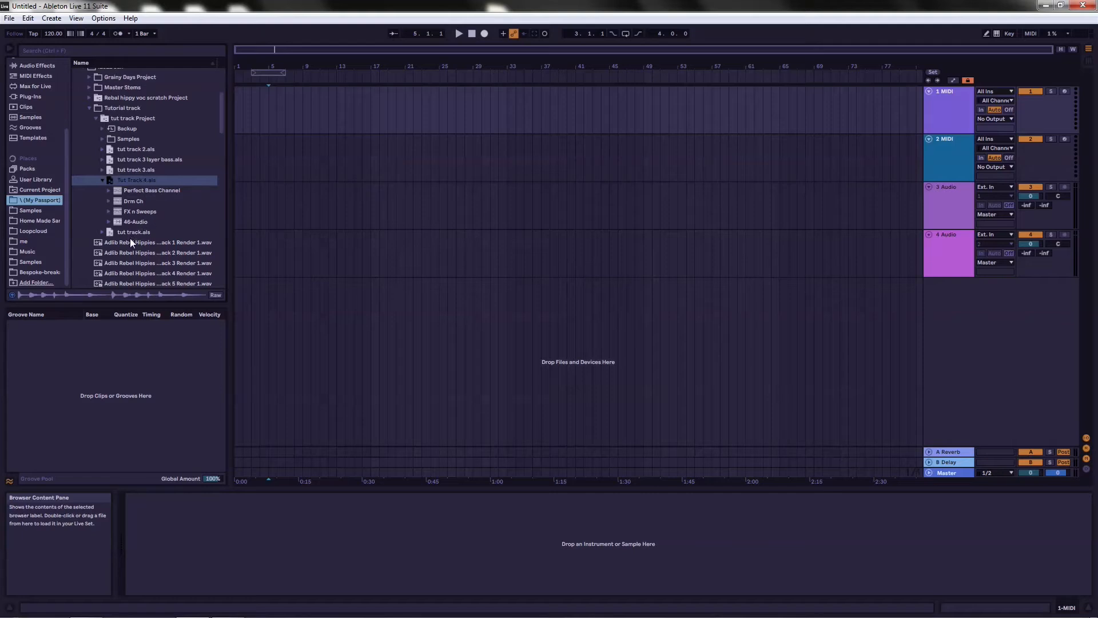
click(116, 209)
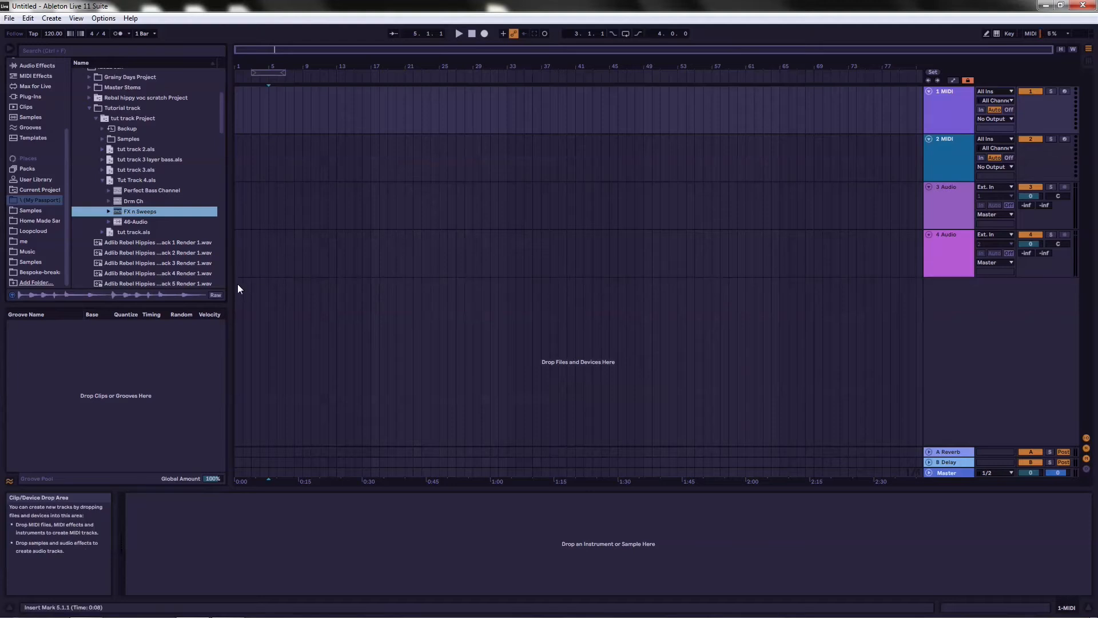
drag(134, 211, 236, 278)
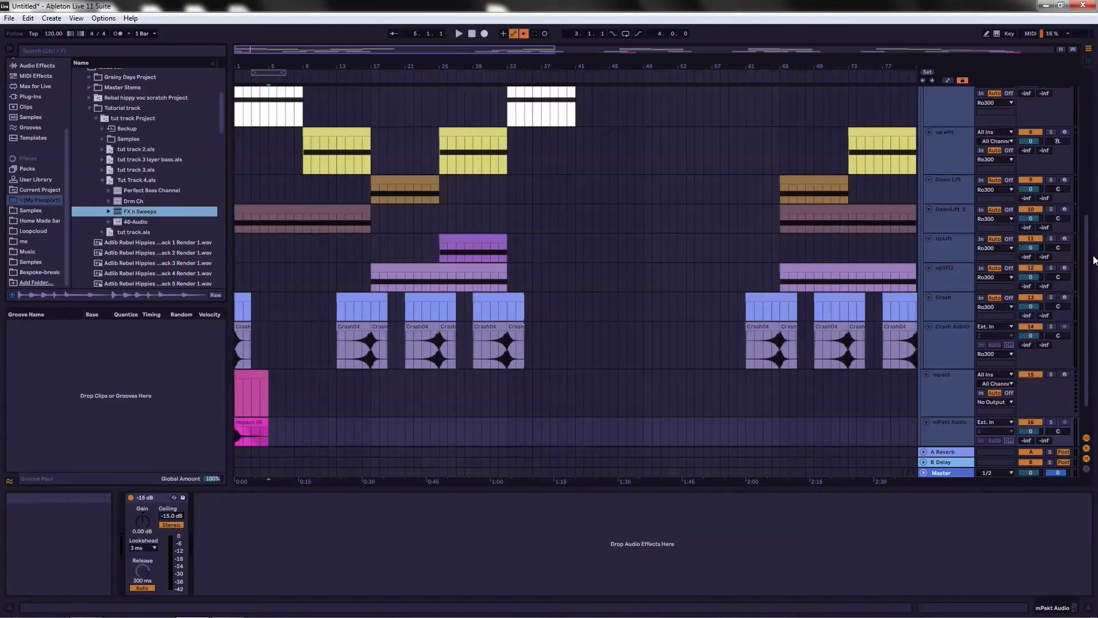
scroll(1080, 186, up, 3)
scroll(1079, 187, up, 3)
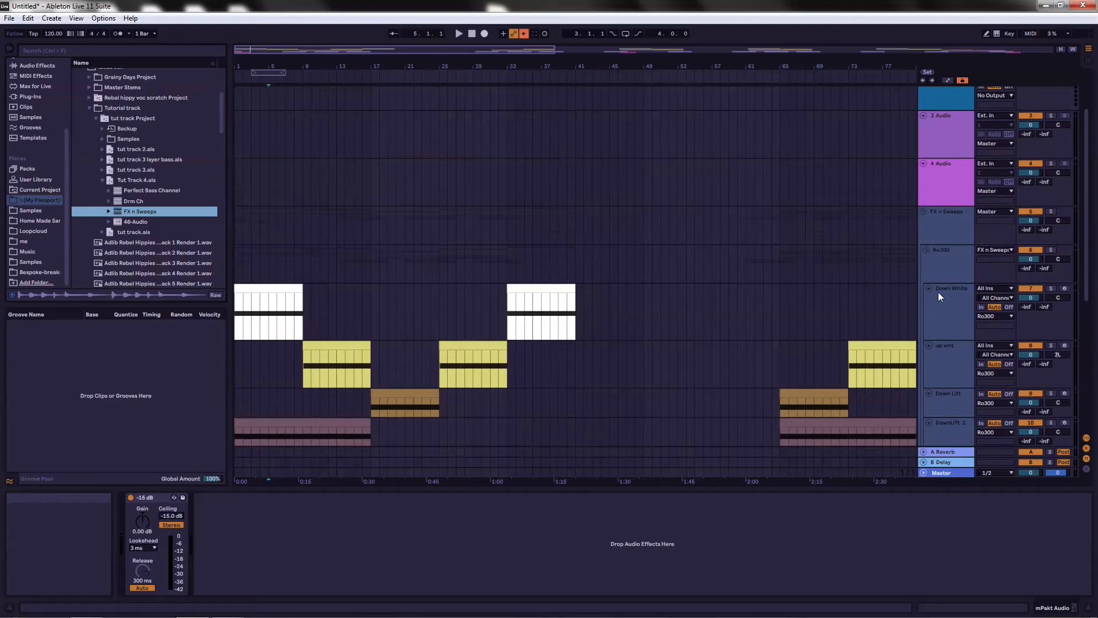
click(924, 212)
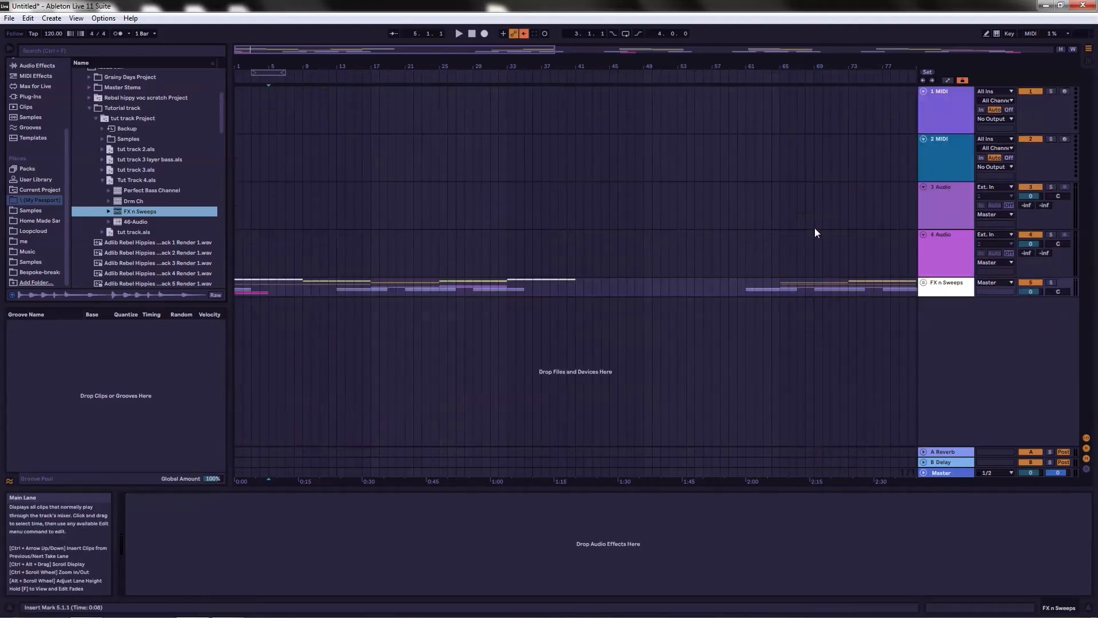
- Insert the Drm Ch group from Tut Track 4.als below FX n Sweeps and unfold its drums subgroup and main drum in track
click(128, 201)
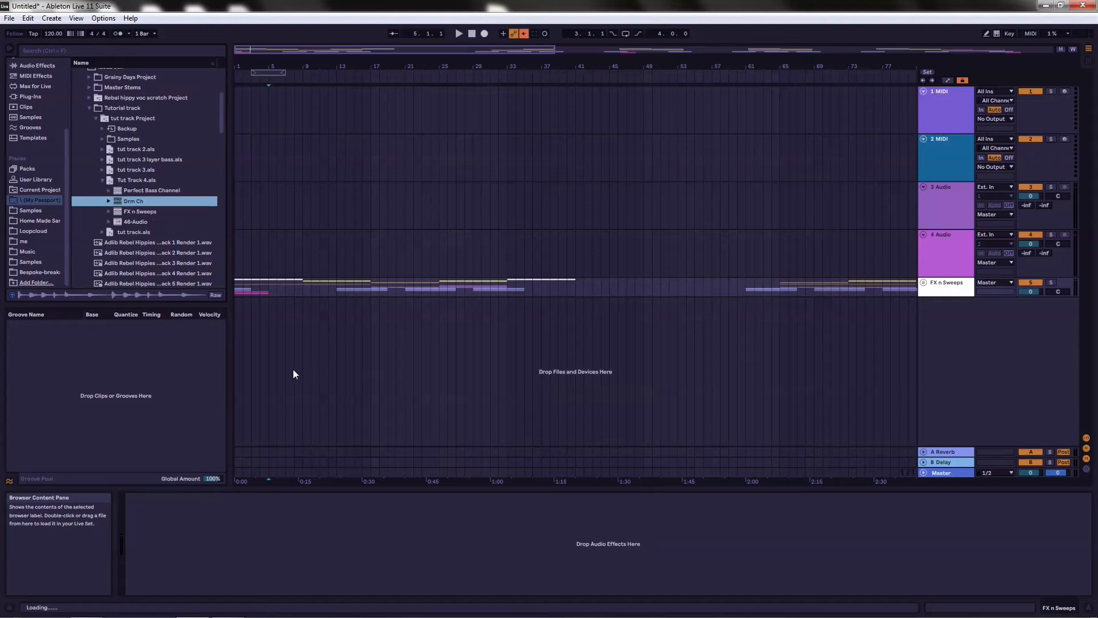
drag(241, 303, 239, 310)
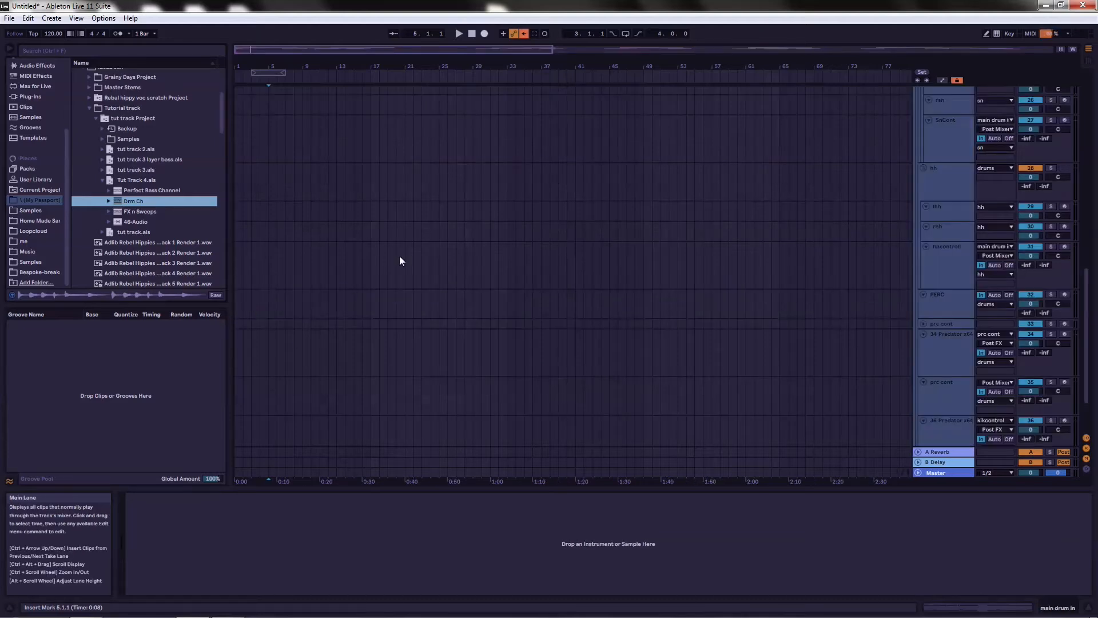
scroll(937, 239, up, 10)
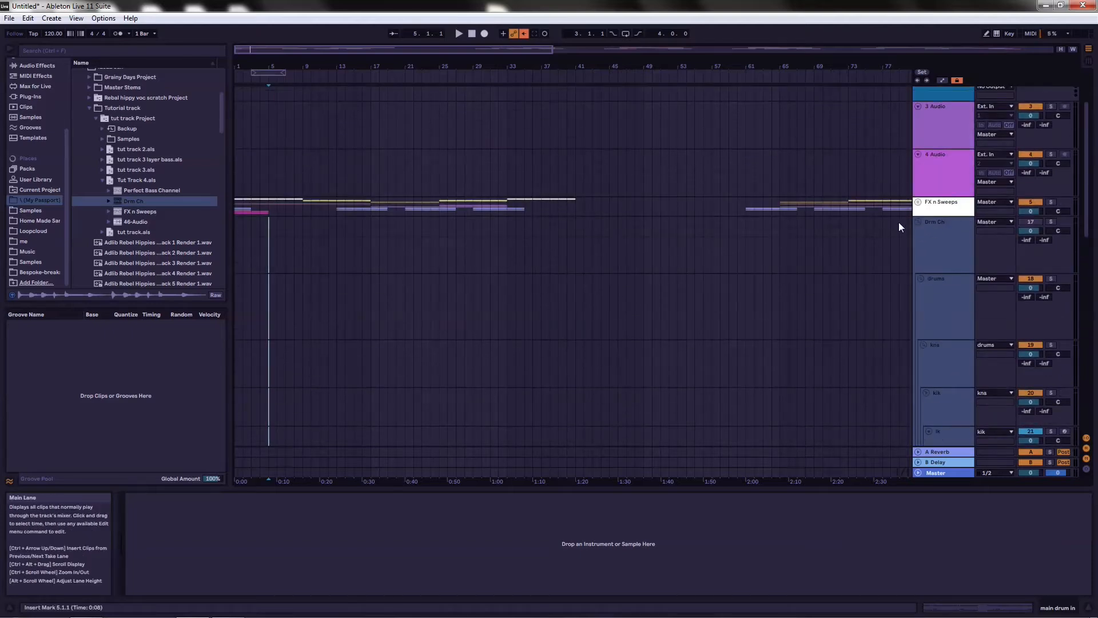
click(917, 223)
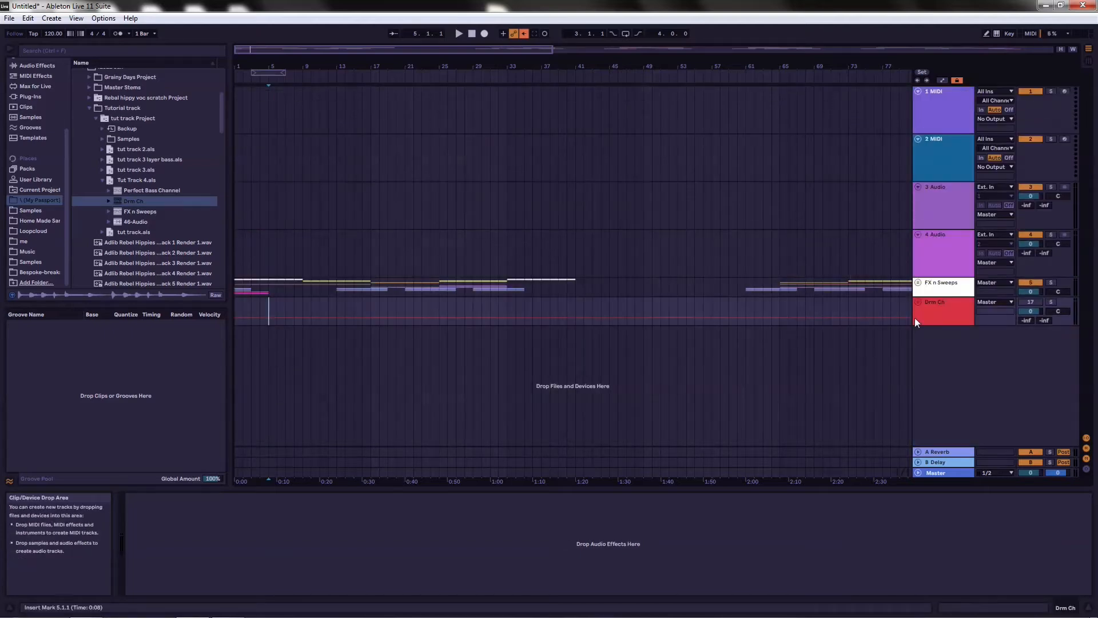
click(917, 301)
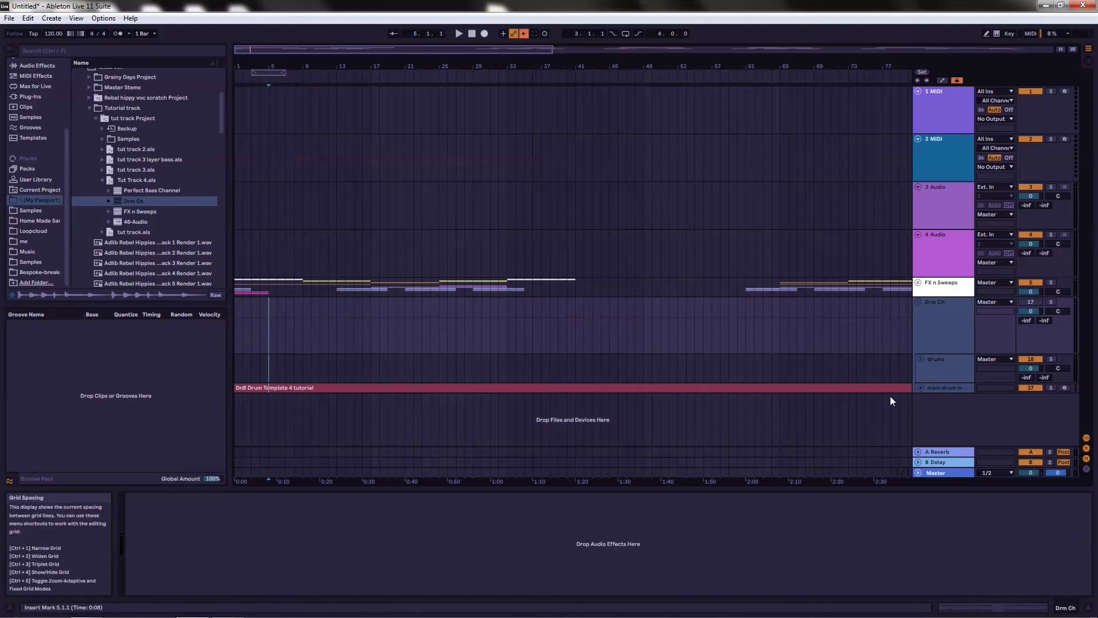
click(918, 386)
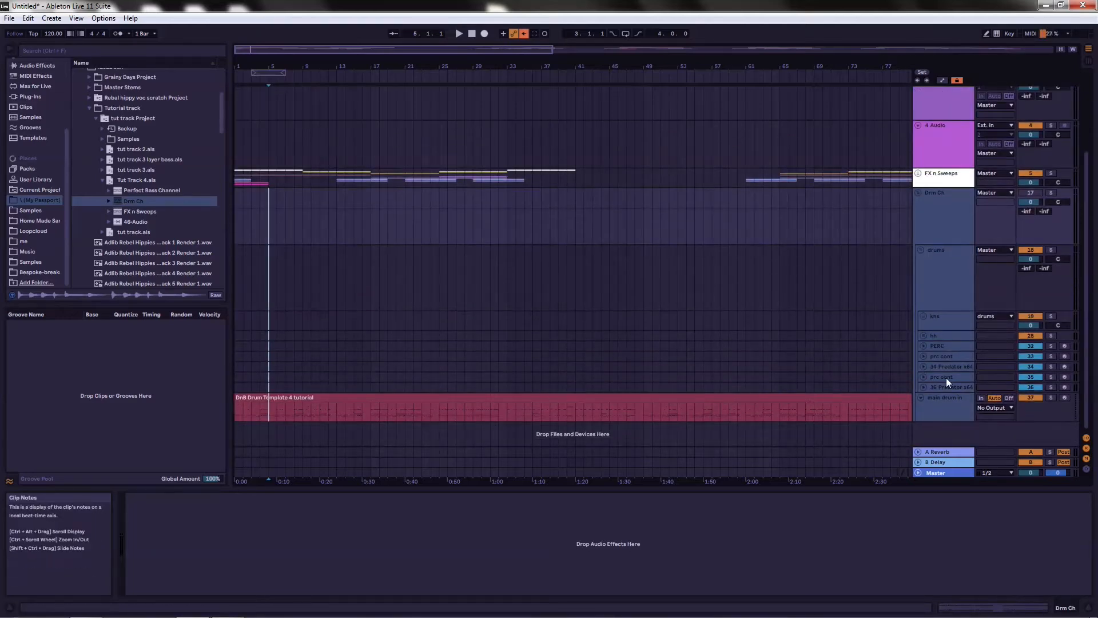
click(945, 408)
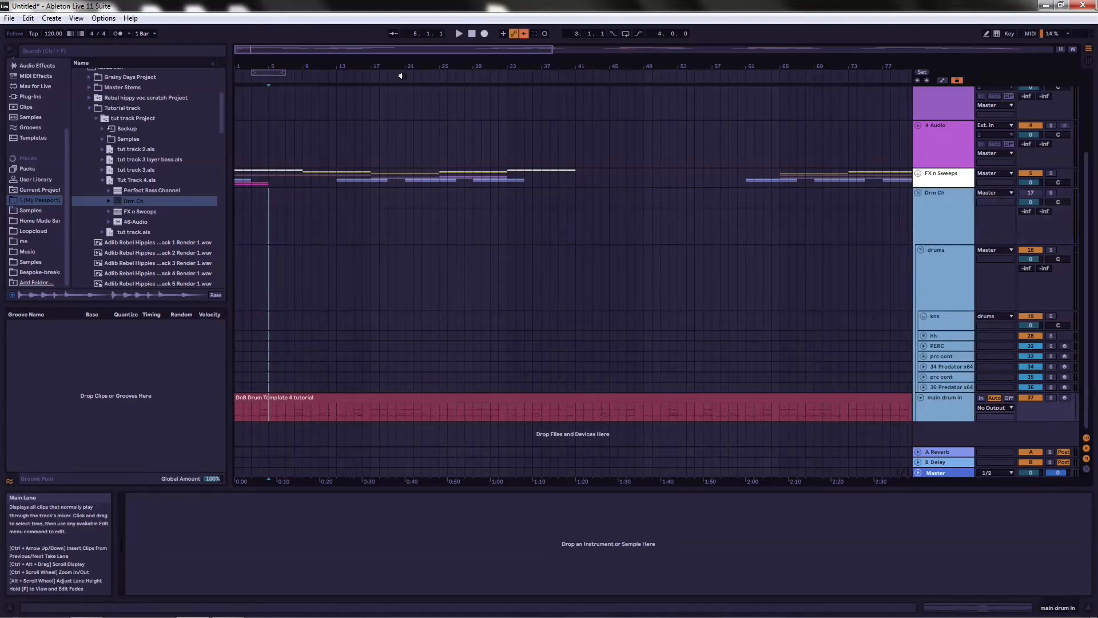
- Play the arrangement briefly from the start to audition the imported drums and sweeps
click(471, 34)
click(461, 33)
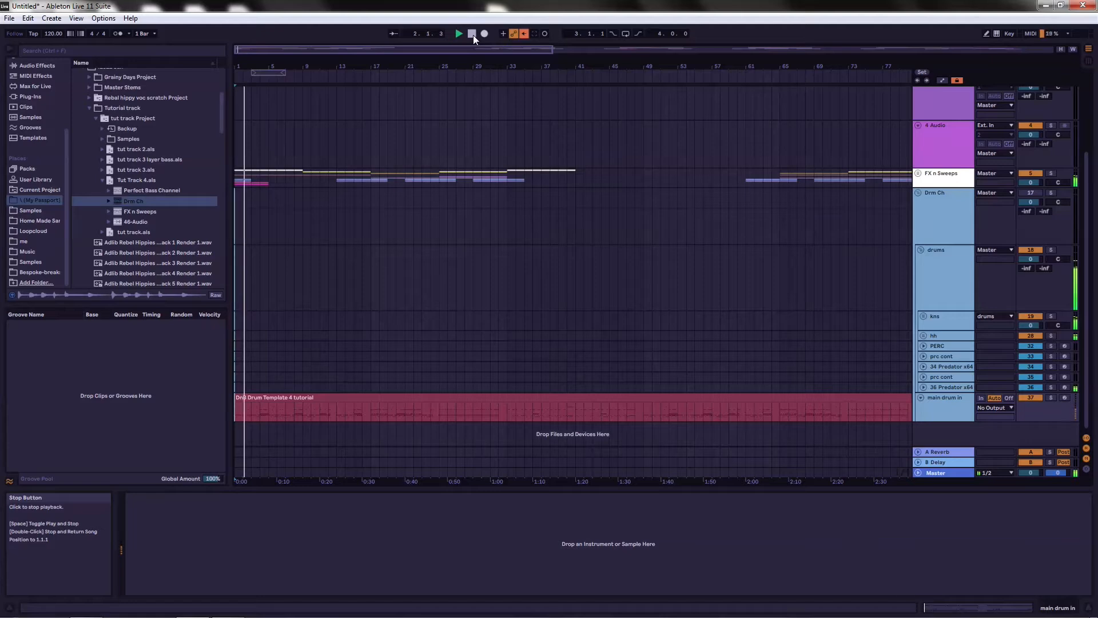
click(472, 35)
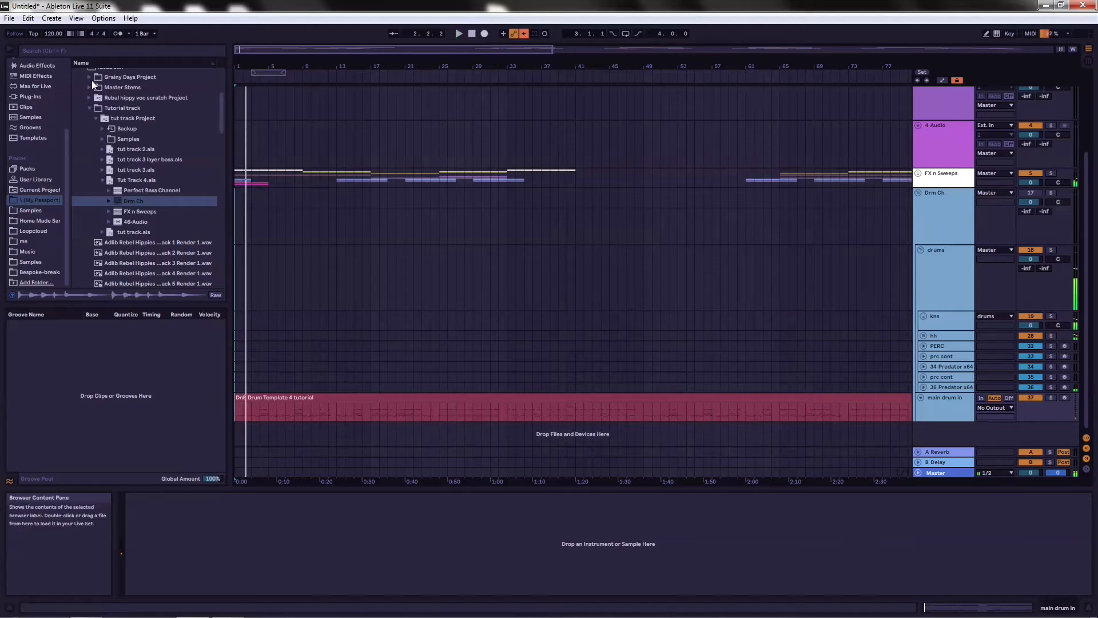
- Set the project tempo to 174 BPM and re-enable the overridden automation
click(53, 35)
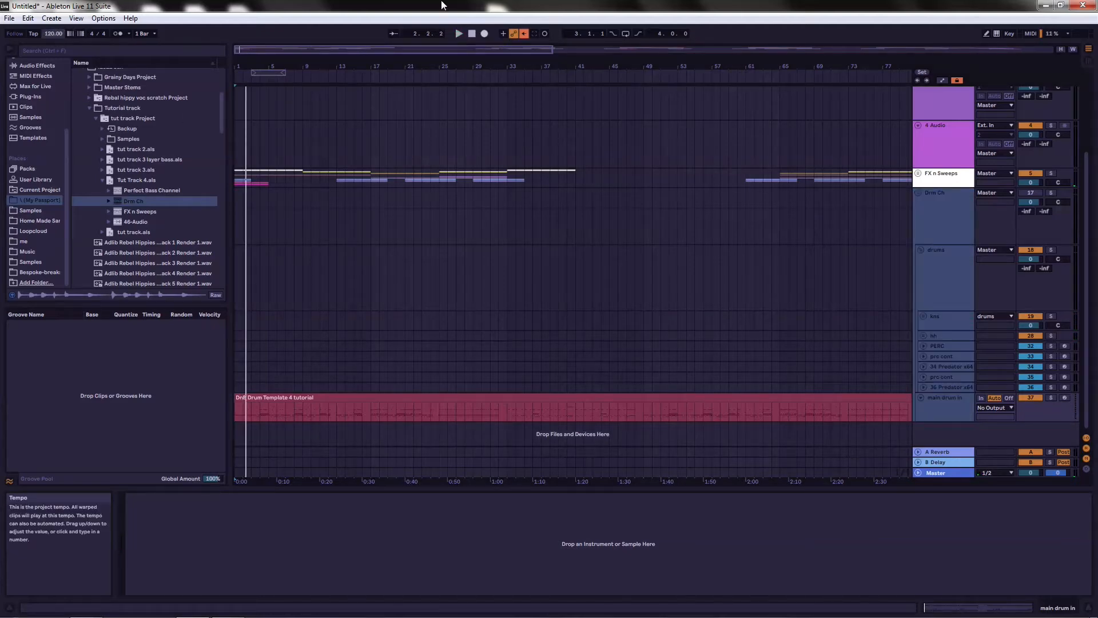
text(174)
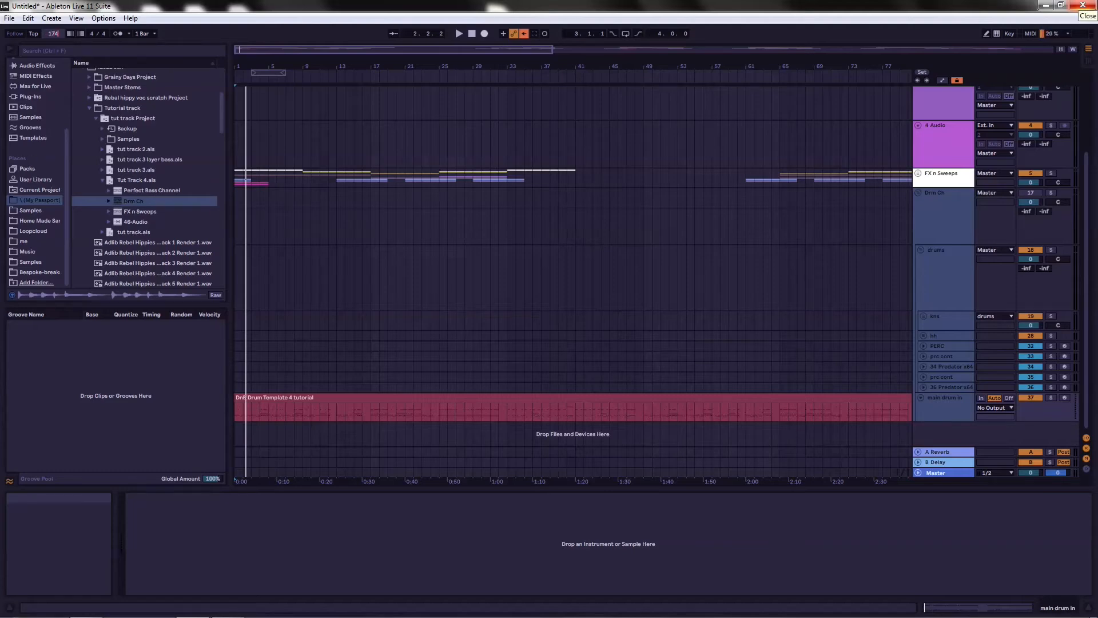
key(Return)
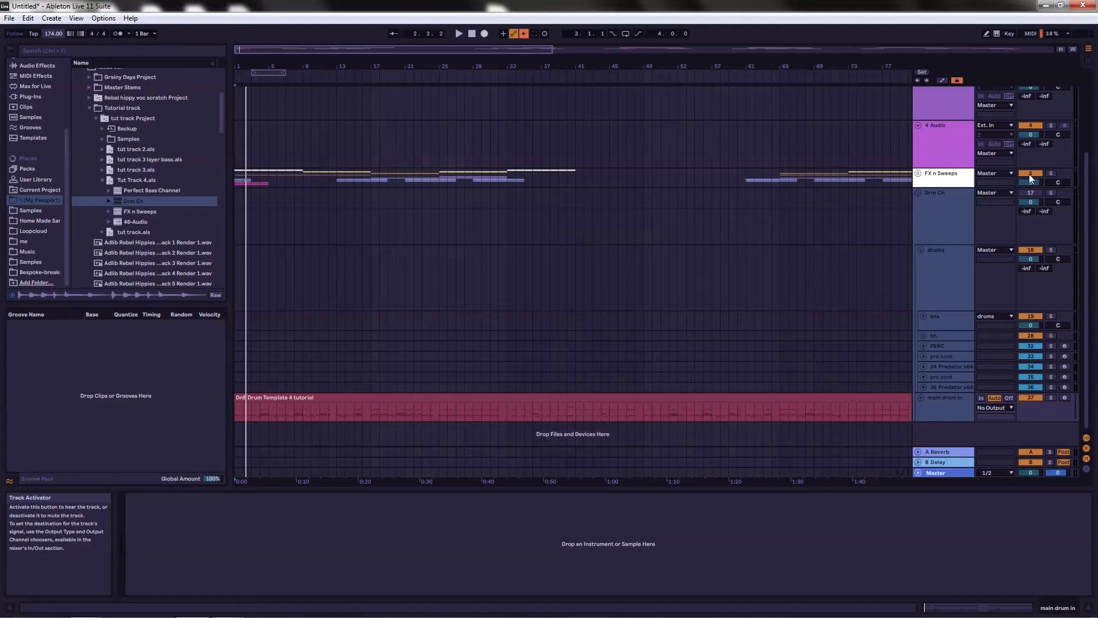
click(524, 33)
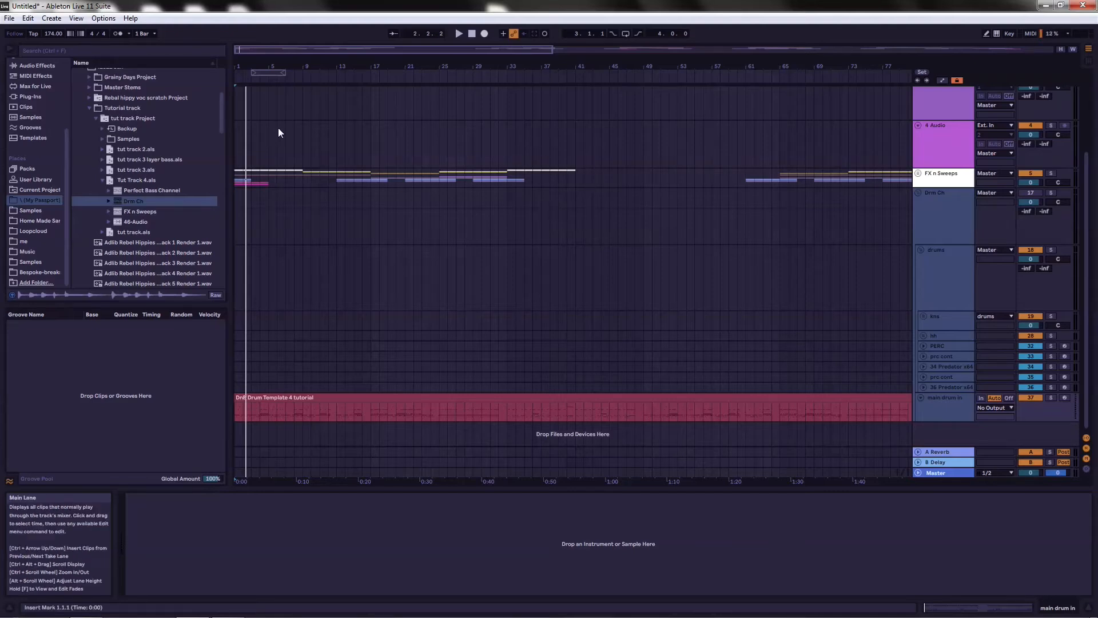
- Add a locator at bar 1 of the arrangement and return the insert marker to the start
drag(249, 66, 249, 112)
right_click(236, 80)
click(256, 83)
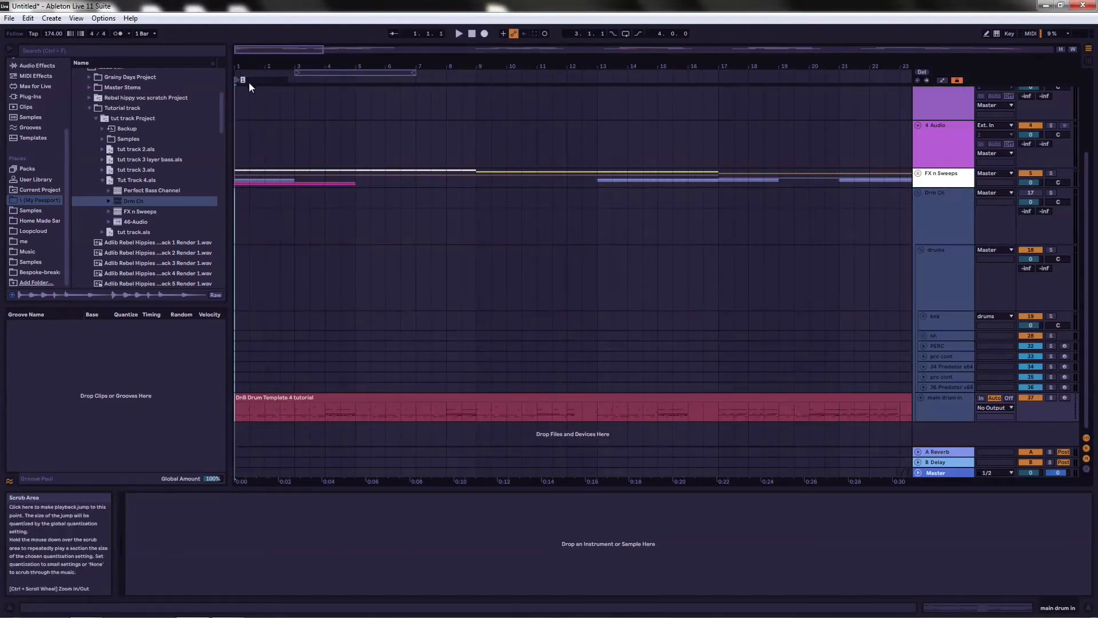
click(354, 72)
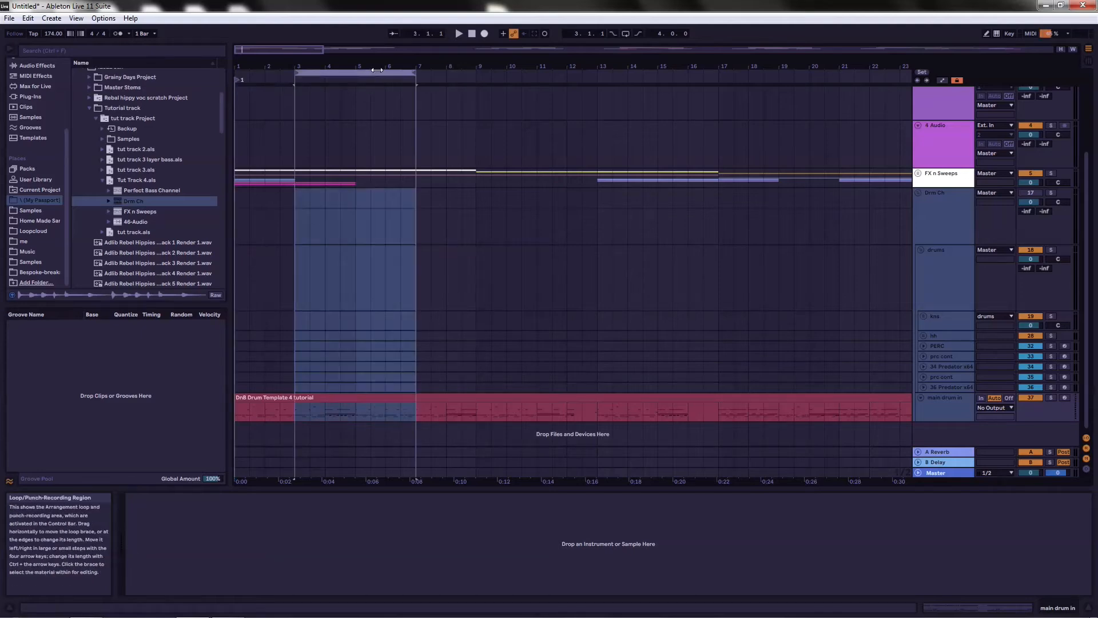
click(234, 81)
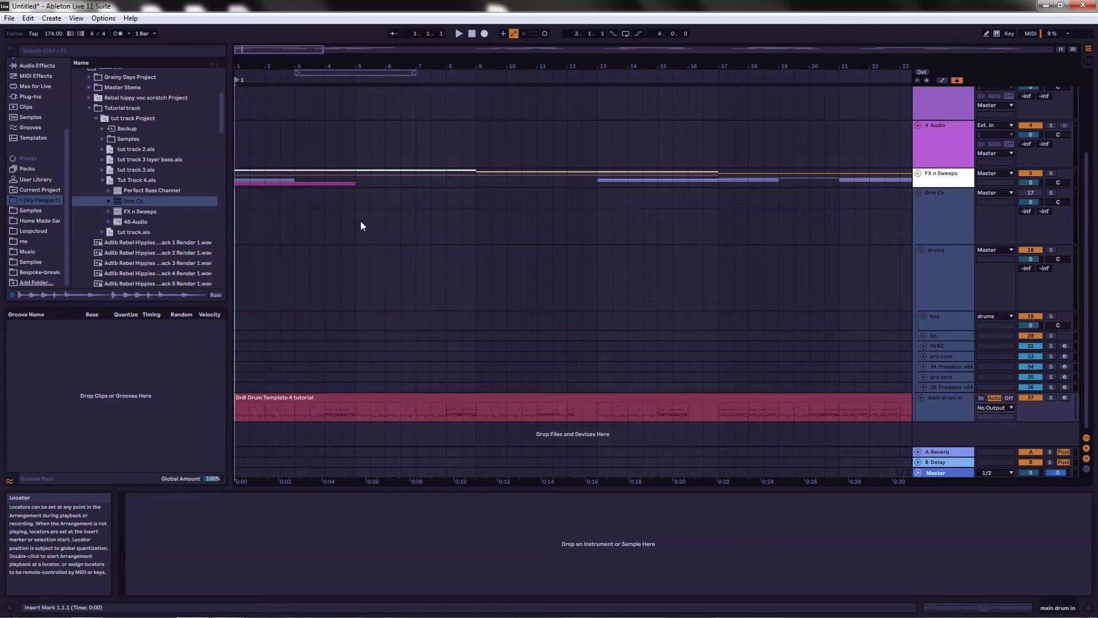
- Unfold the FX n Sweeps group and its Ro300 subgroup to show the individual effect tracks
click(917, 173)
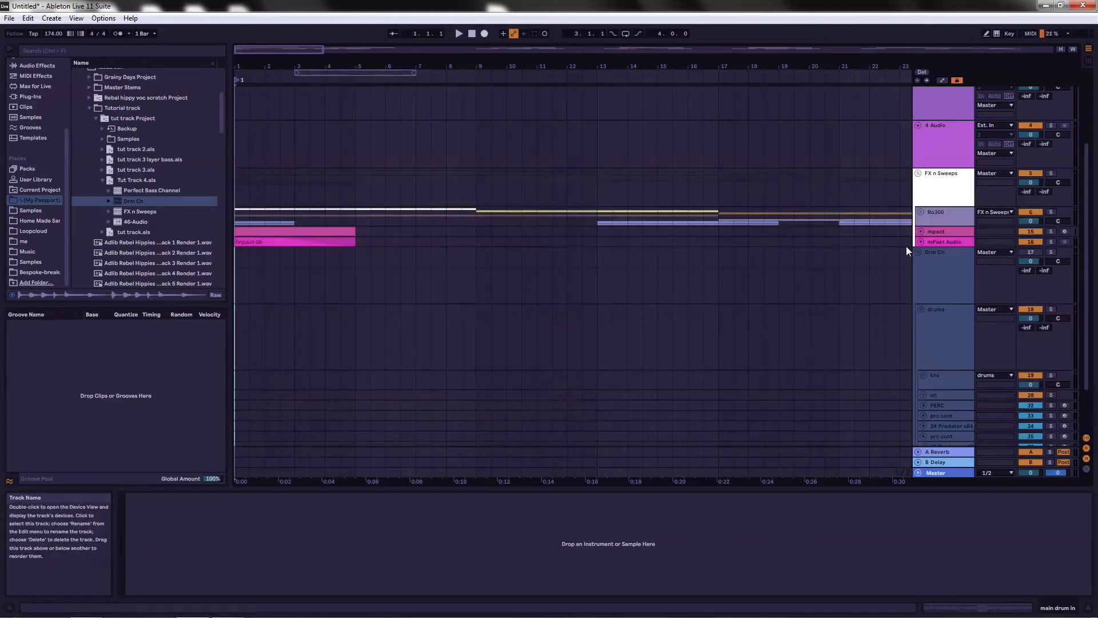
scroll(835, 223, down, 2)
scroll(812, 220, up, 2)
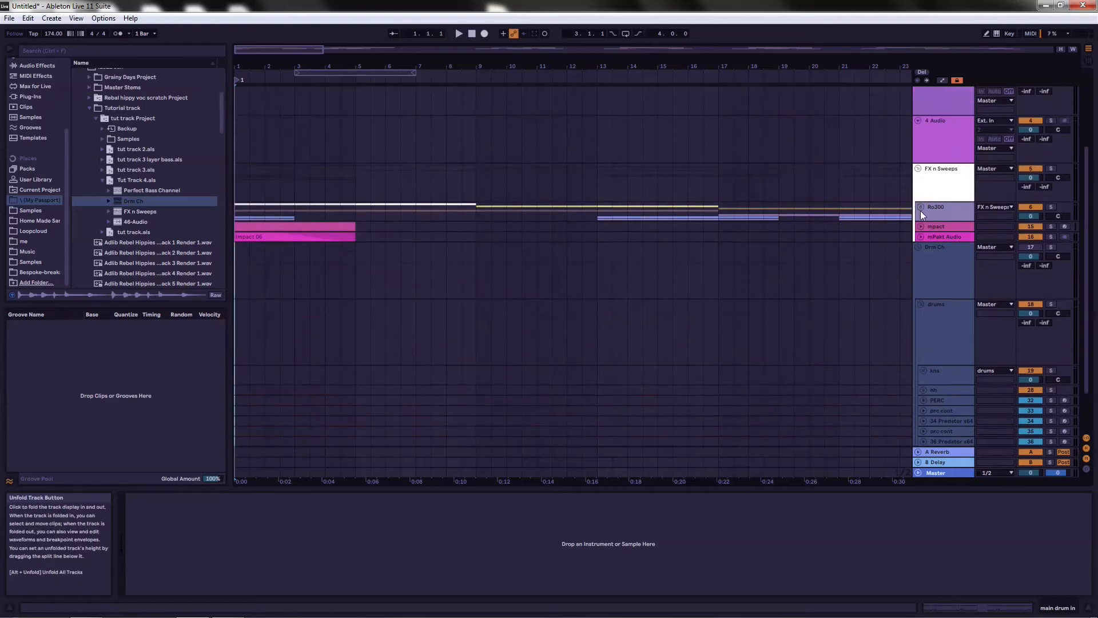
click(921, 208)
scroll(674, 223, down, 2)
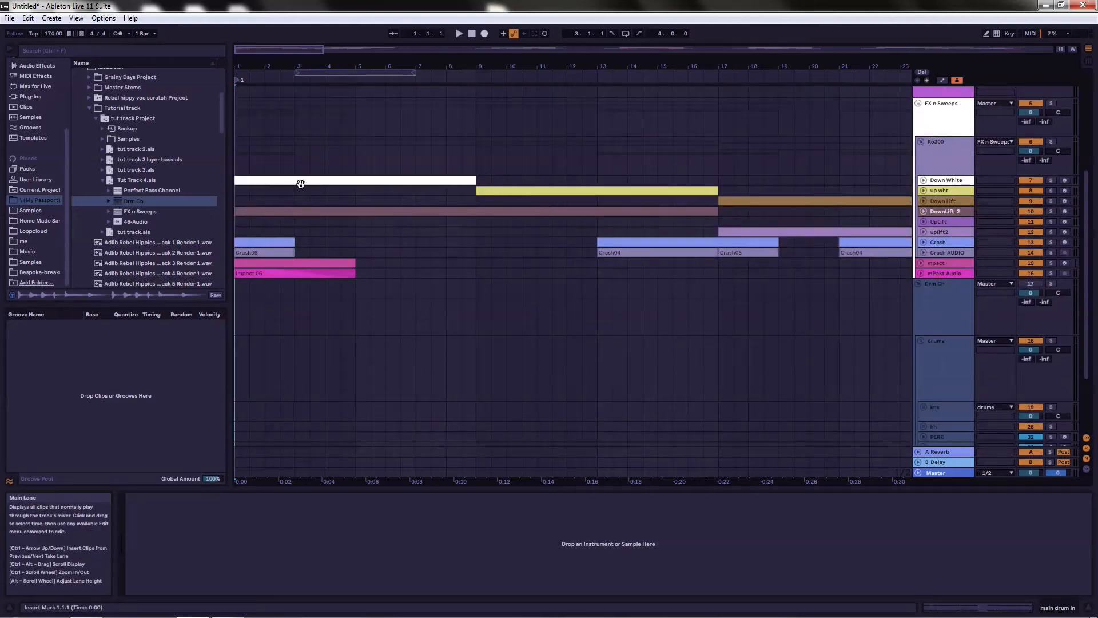
- Add a second locator at bar 5 and move it to bar 9, where the Down White clip ends
right_click(354, 77)
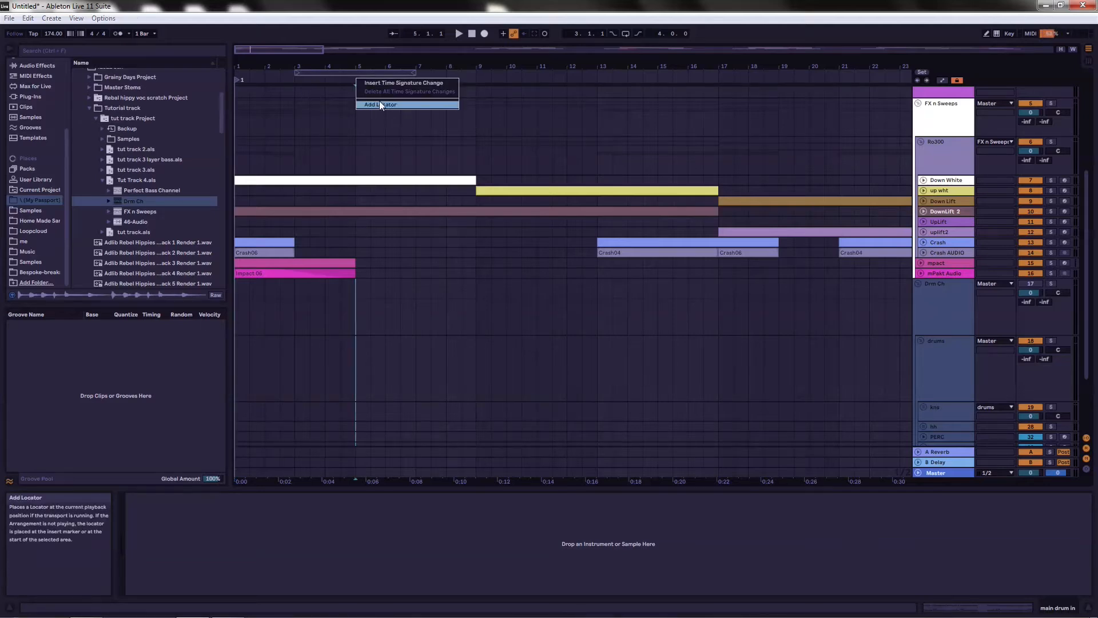
click(379, 100)
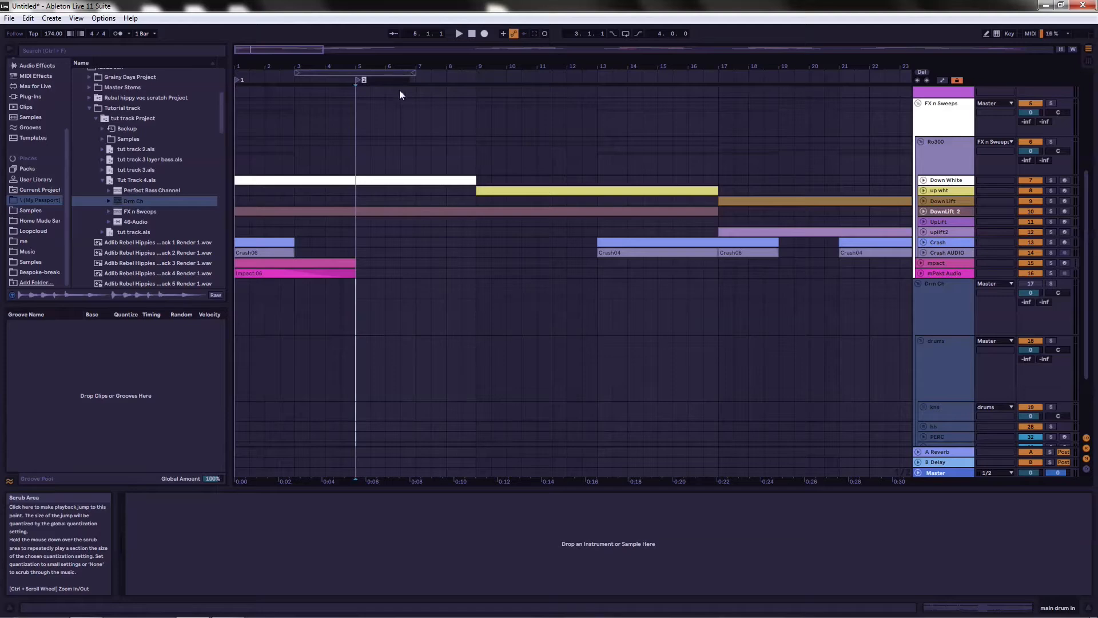
drag(358, 82, 481, 119)
- Unfold the Down White, up wht, Down Lift, DownLift 2, UpLift and uplift2 tracks in the arrangement
scroll(983, 270, down, 3)
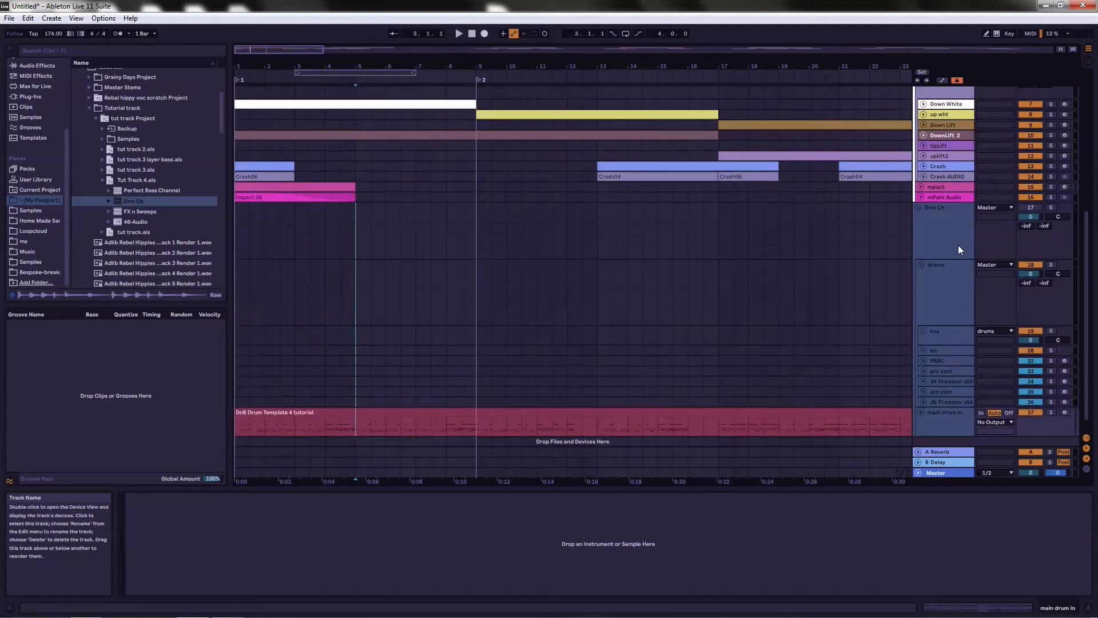
scroll(945, 239, up, 1)
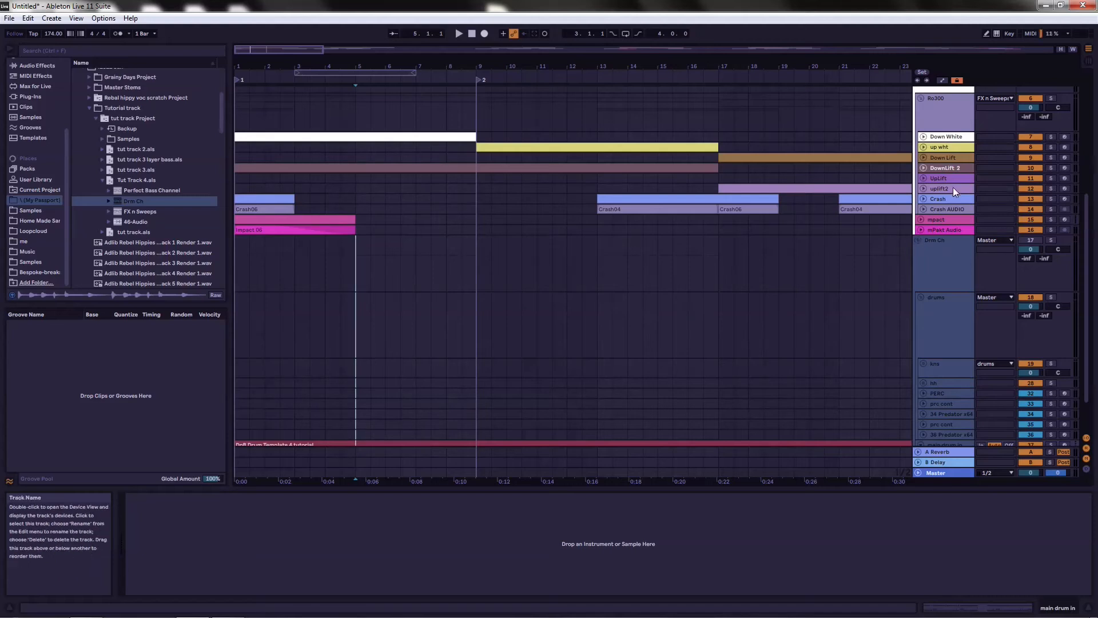
click(923, 138)
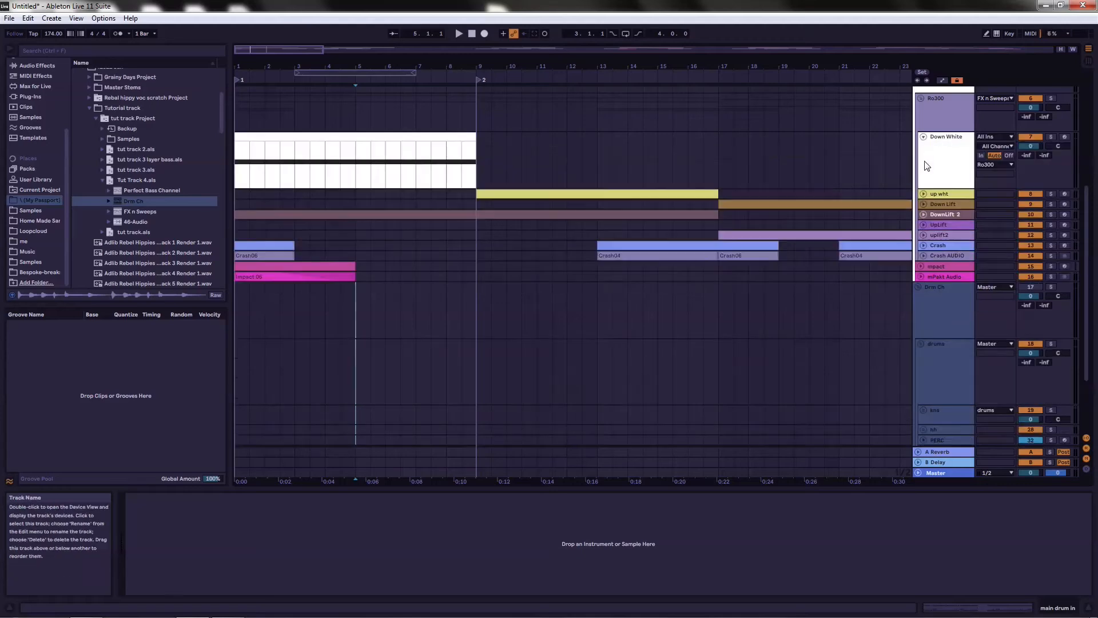
click(924, 194)
scroll(925, 243, down, 2)
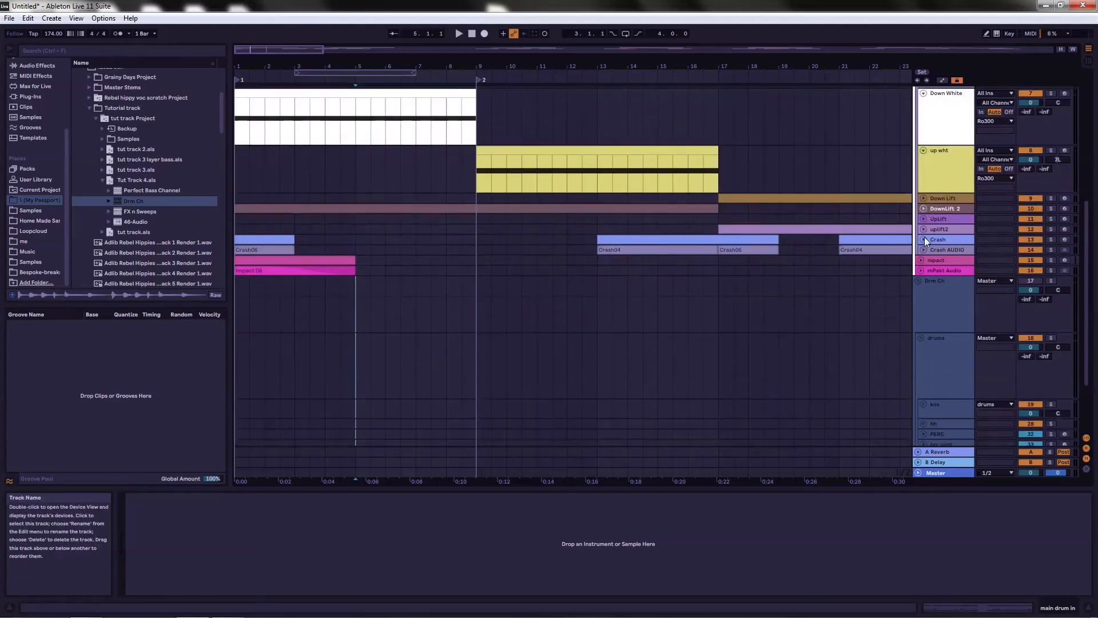
click(924, 198)
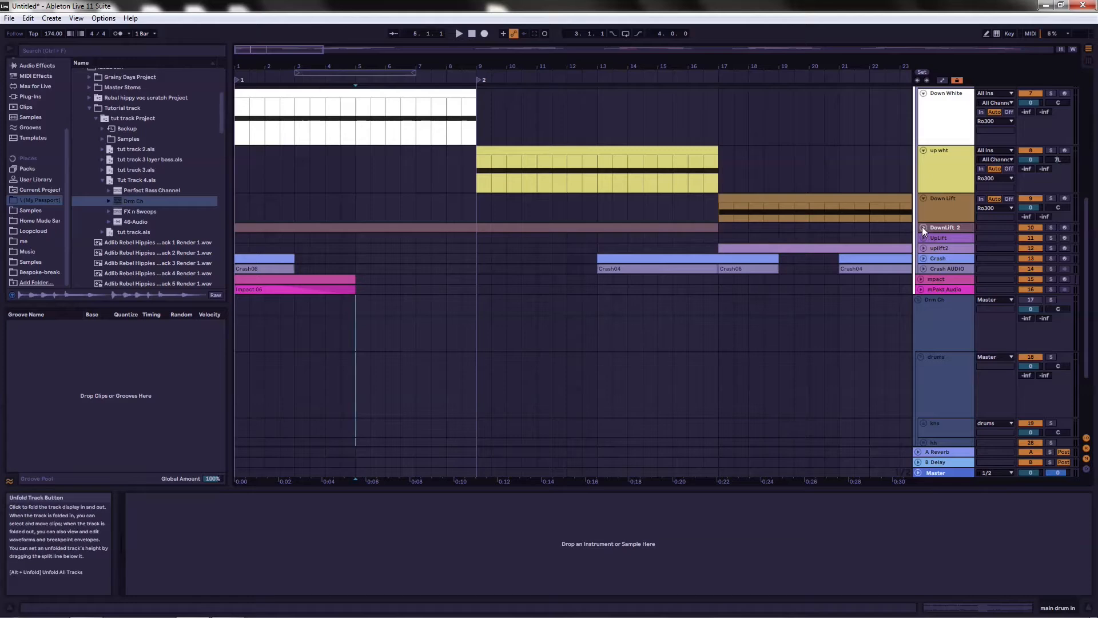
click(923, 227)
scroll(929, 267, down, 3)
click(924, 203)
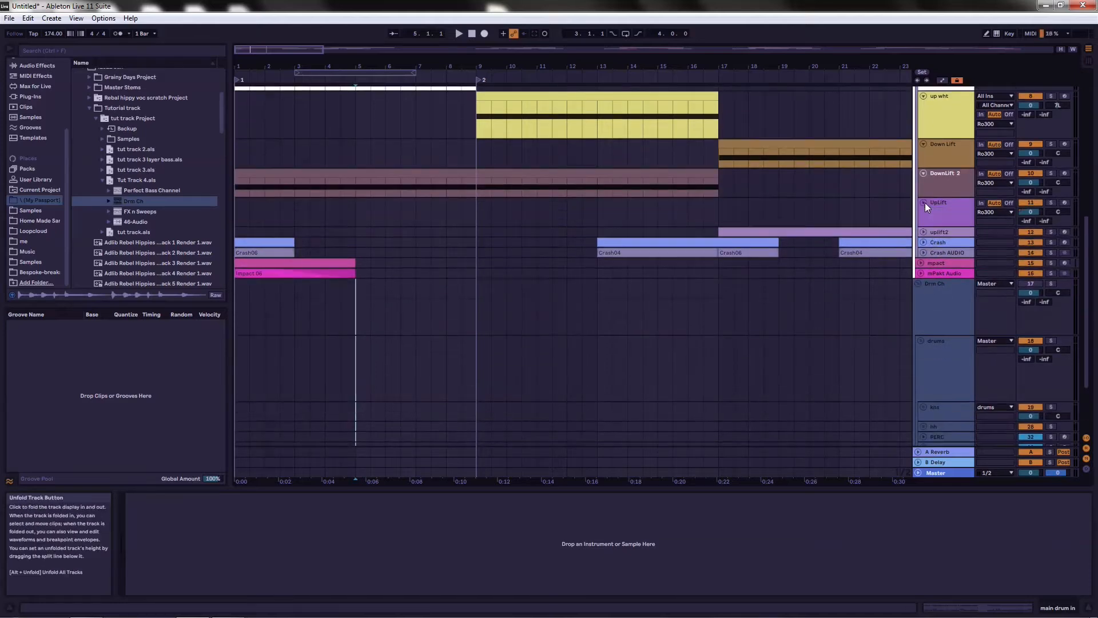
click(922, 231)
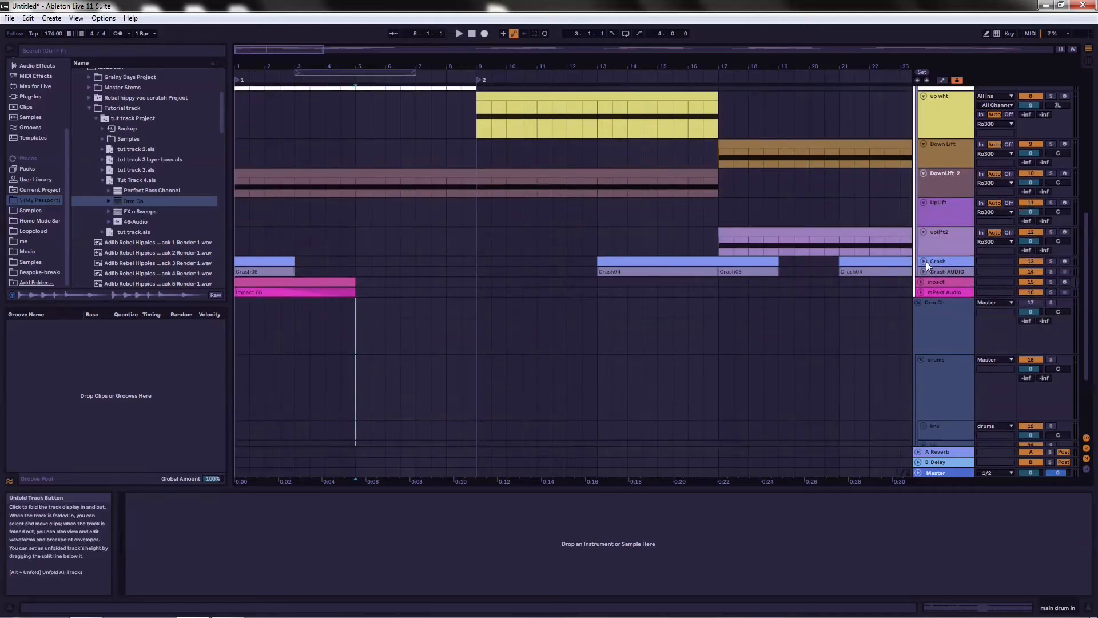
- Unfold the Crash, Crash AUDIO, mpact and mPakt Audio tracks to show their clip contents
click(923, 261)
scroll(931, 264, down, 3)
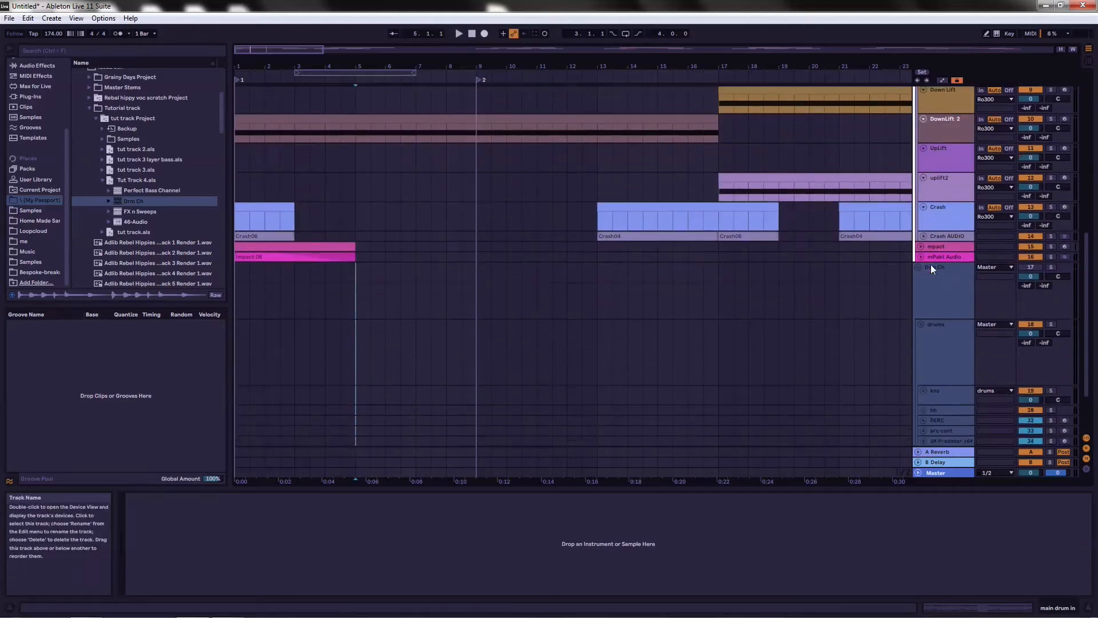
click(923, 236)
scroll(922, 252, down, 2)
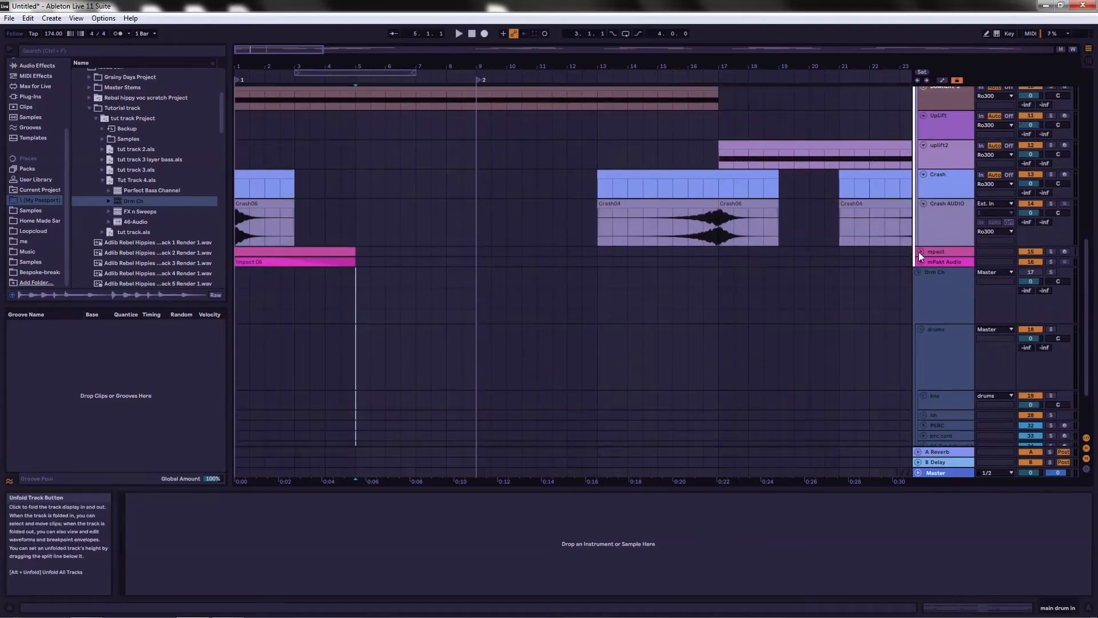
click(918, 251)
click(919, 300)
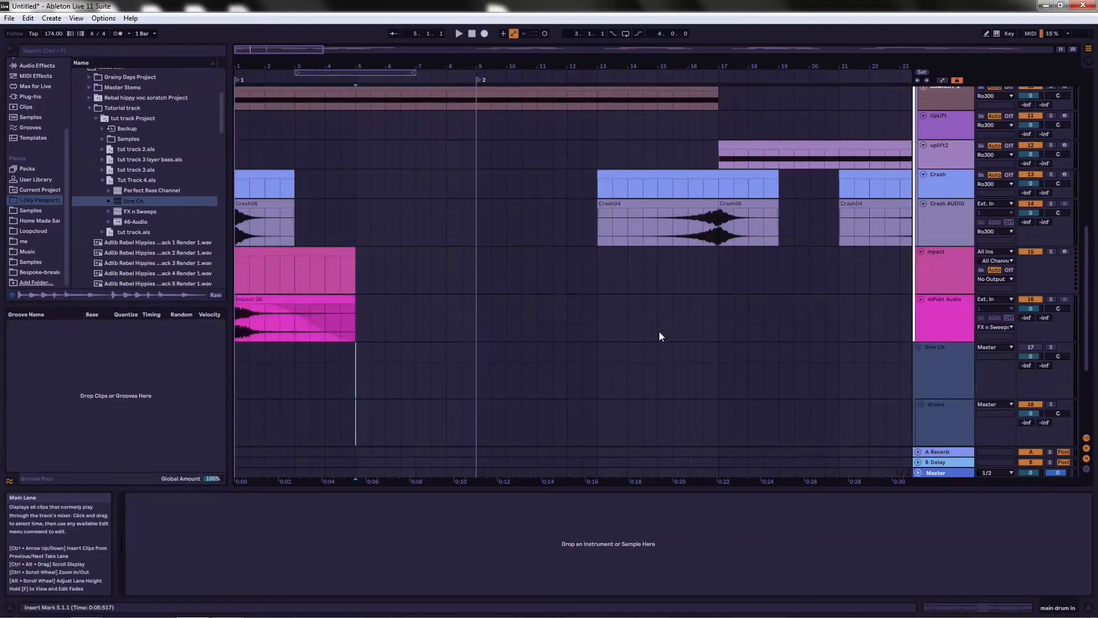
- Move the second locator to bar 17 and add locators at bars 25 and 33, where the UpLift clip starts and ends
drag(713, 65, 714, 22)
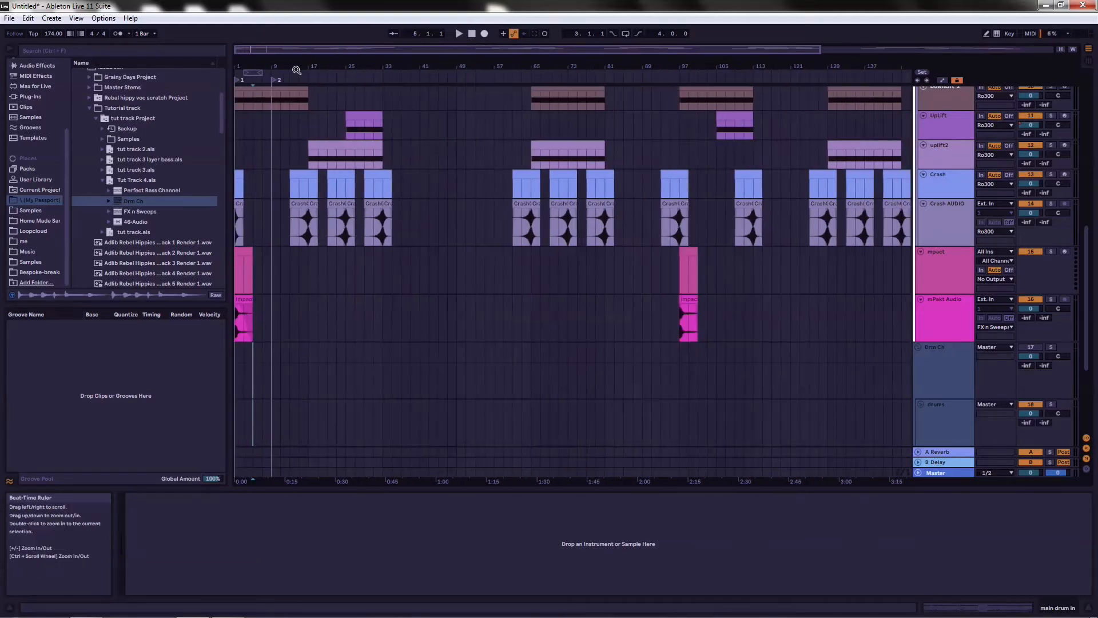
drag(278, 81, 311, 102)
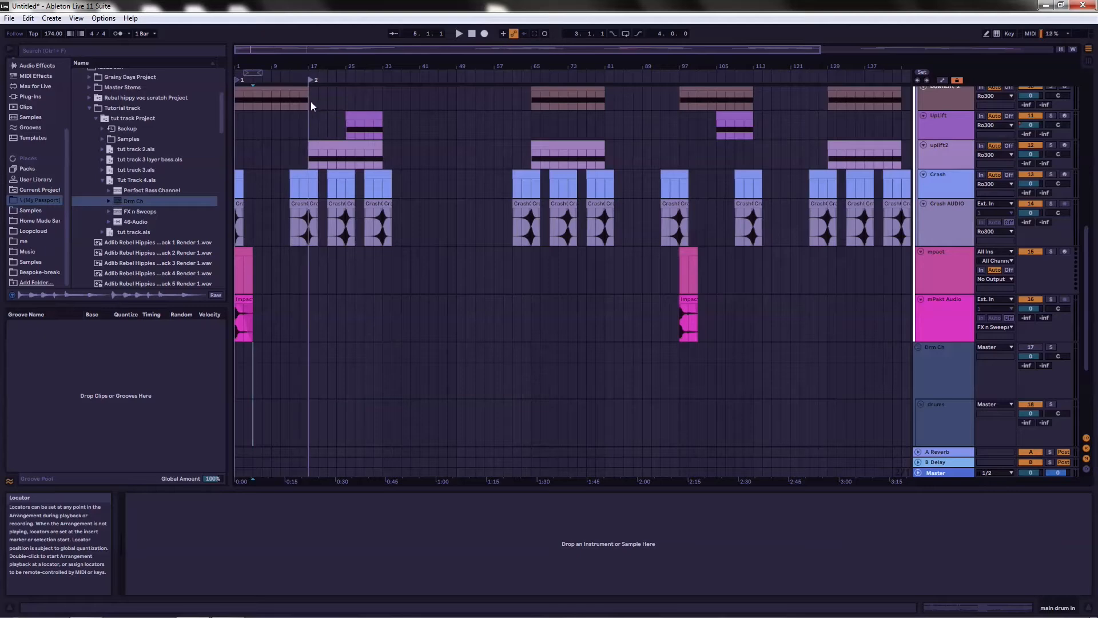
right_click(346, 79)
click(375, 104)
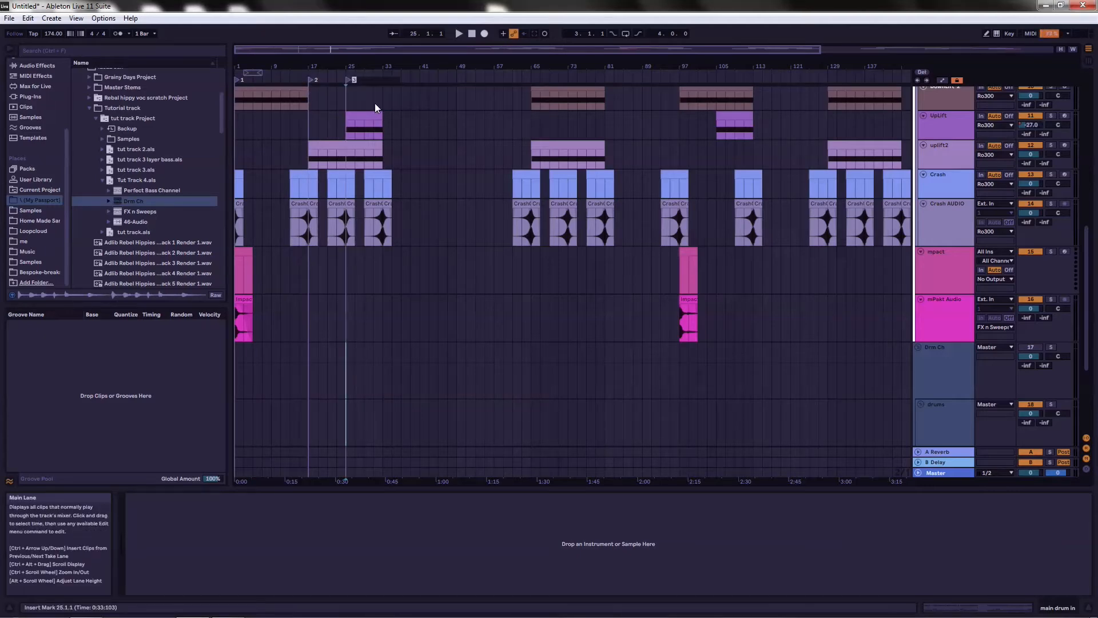
right_click(382, 74)
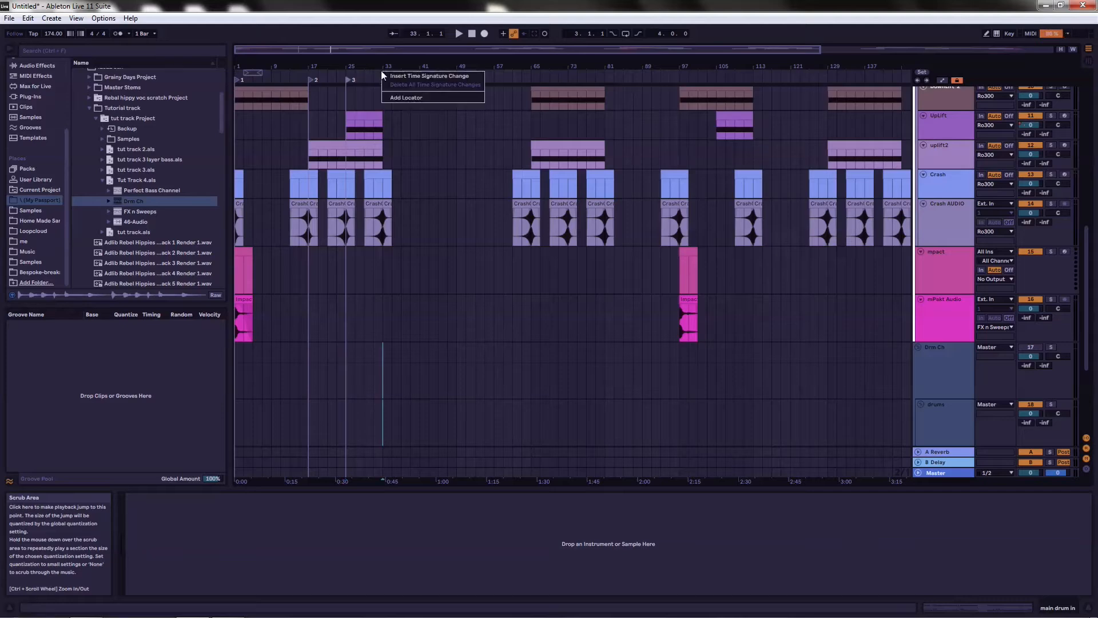
click(401, 97)
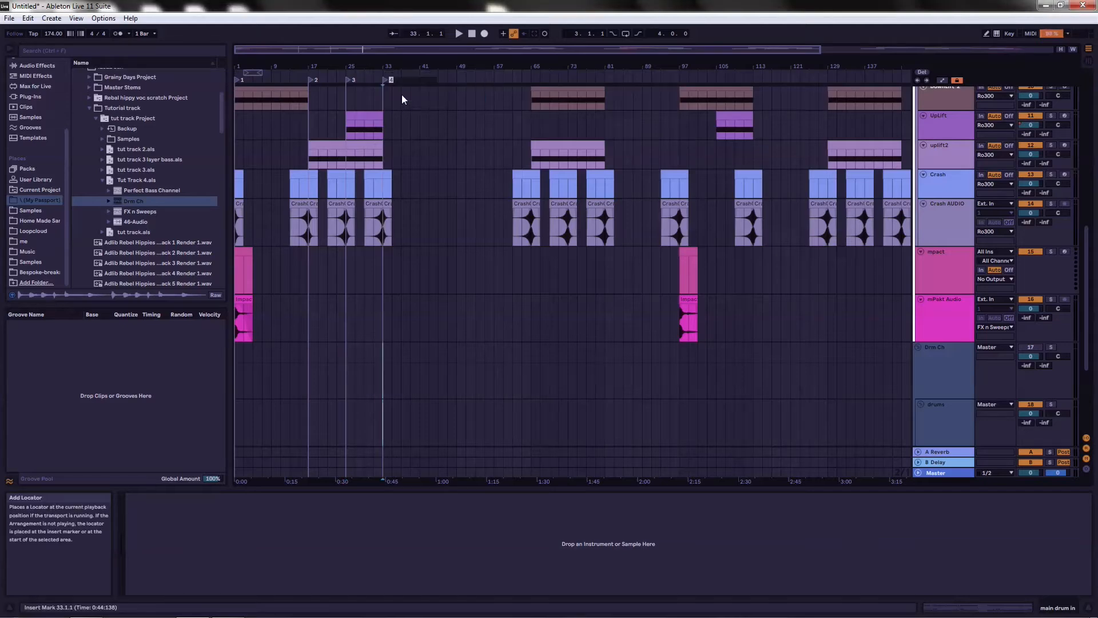
- Add locators at bars 65, 81 and 73, marking the start, end and middle of the second uplift2 clip
right_click(532, 76)
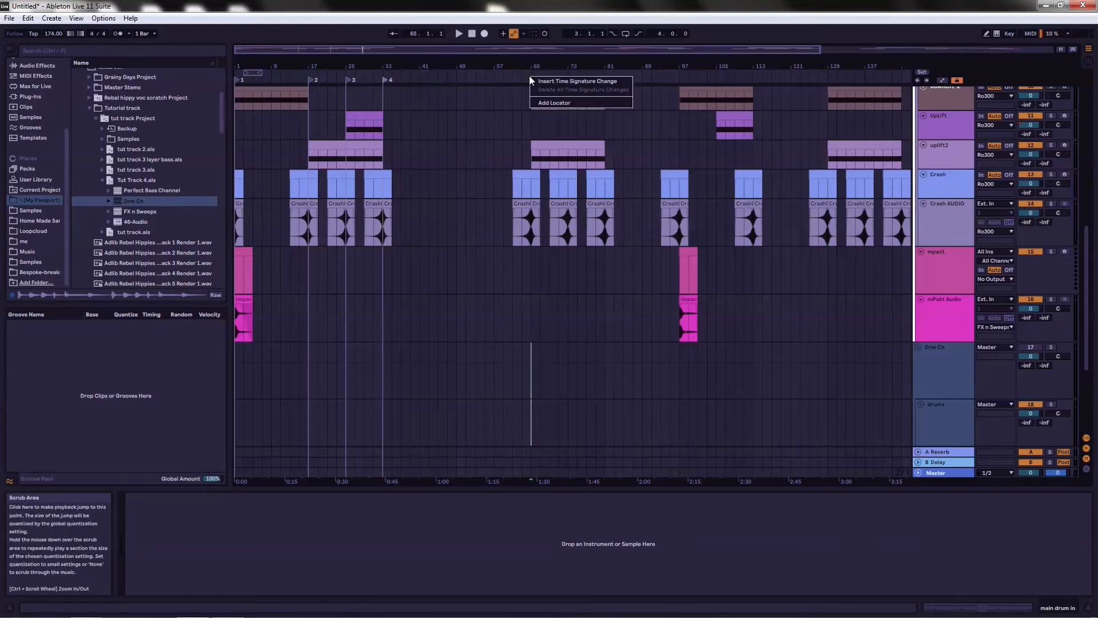
click(553, 102)
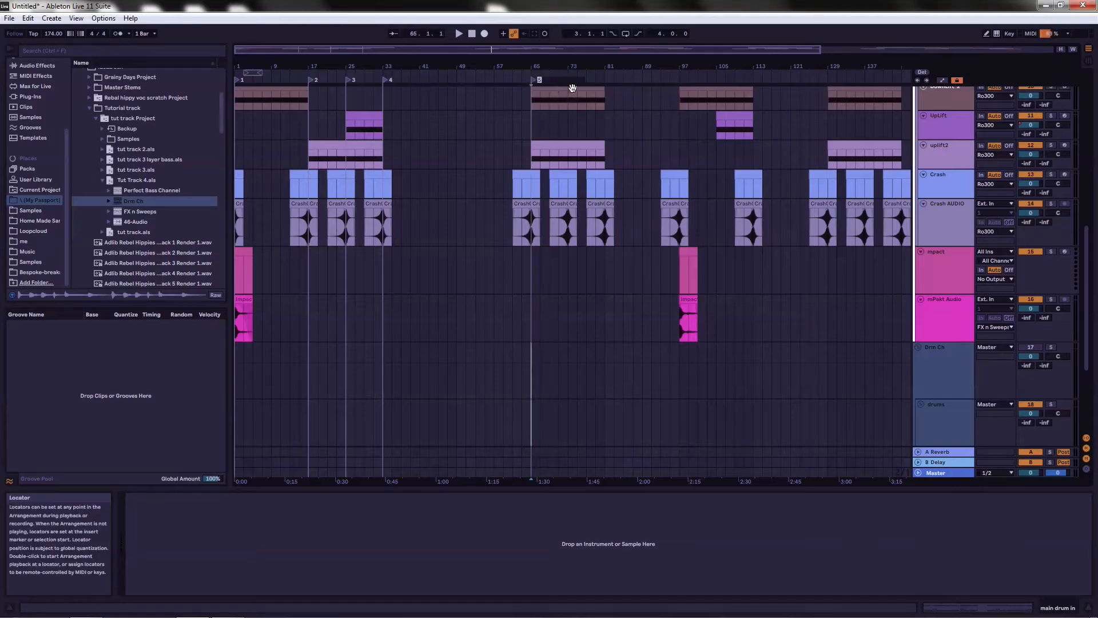
right_click(604, 77)
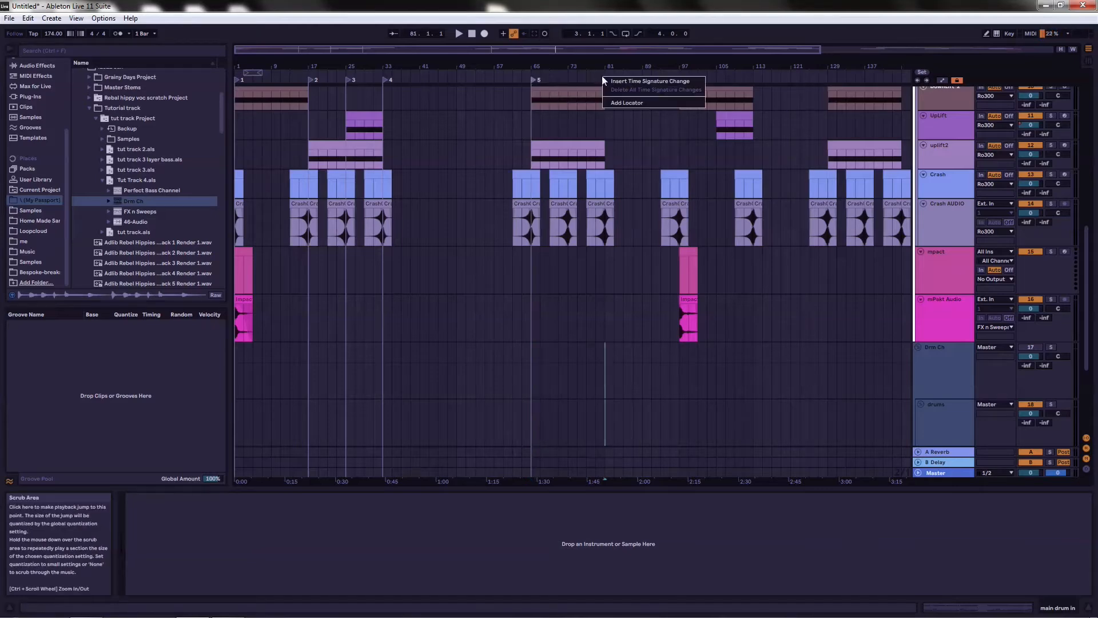
click(629, 101)
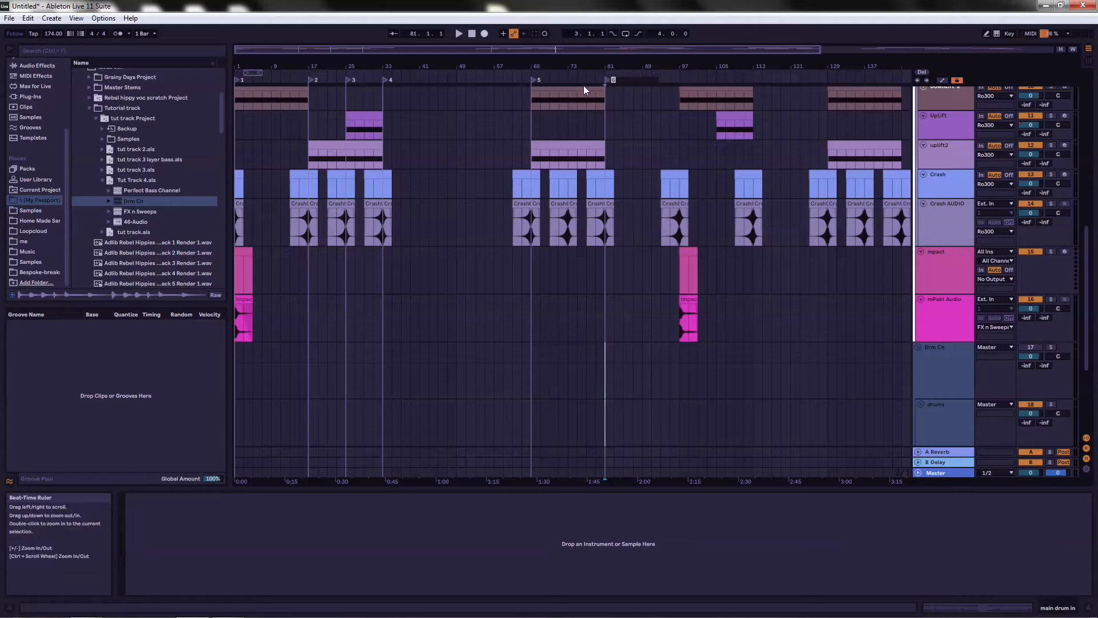
right_click(567, 77)
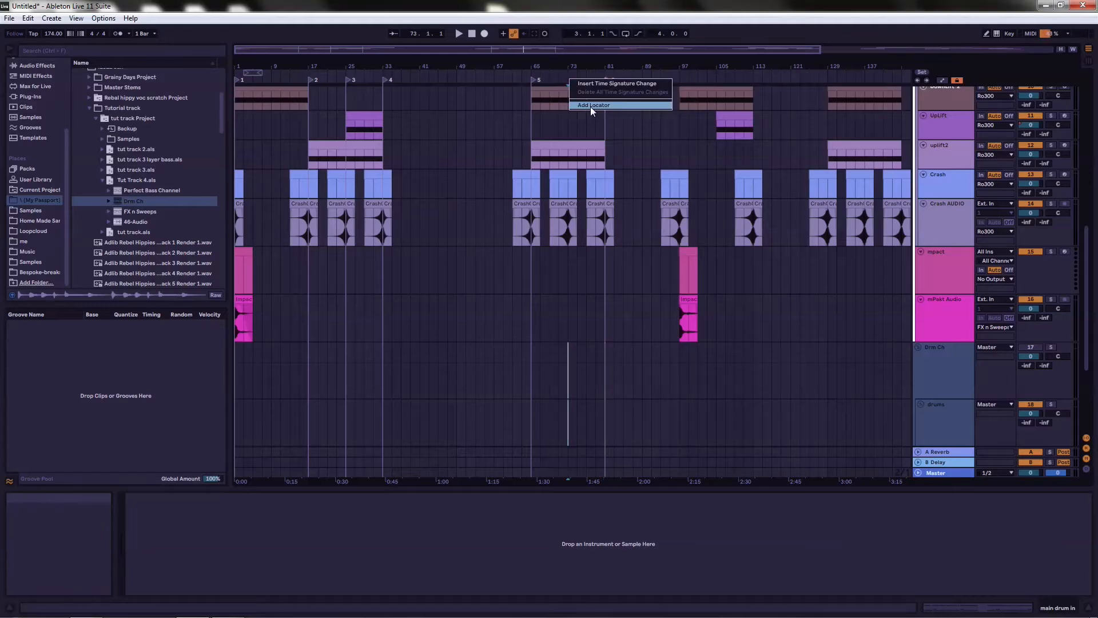
click(590, 107)
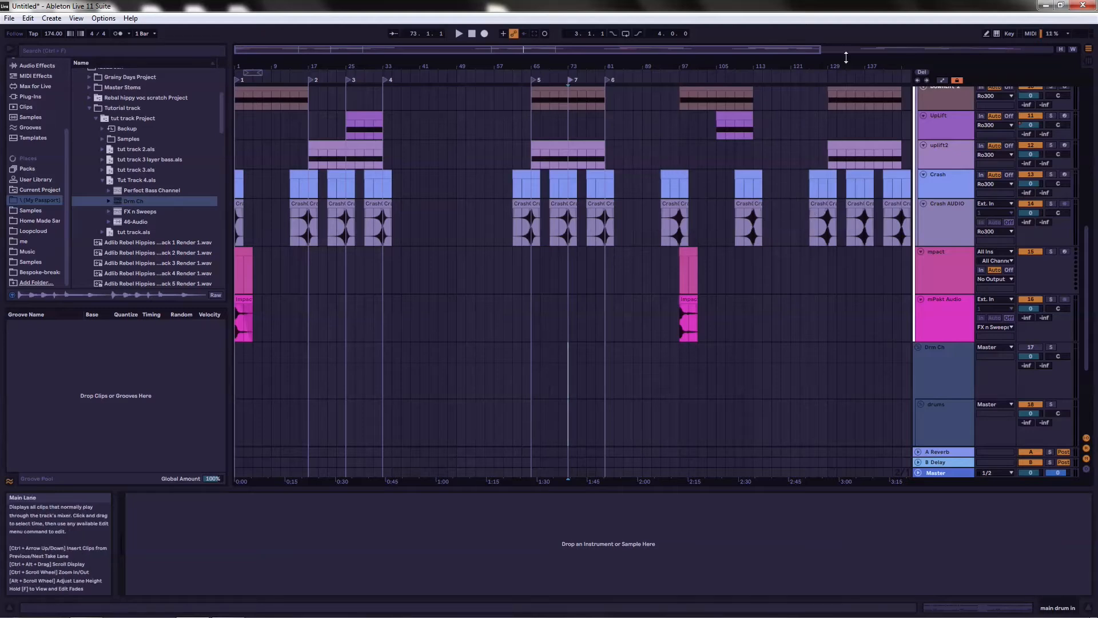
- Add locators at bars 97 and 113, at the start and end of the third DownLift 2 clip
drag(846, 62, 596, 65)
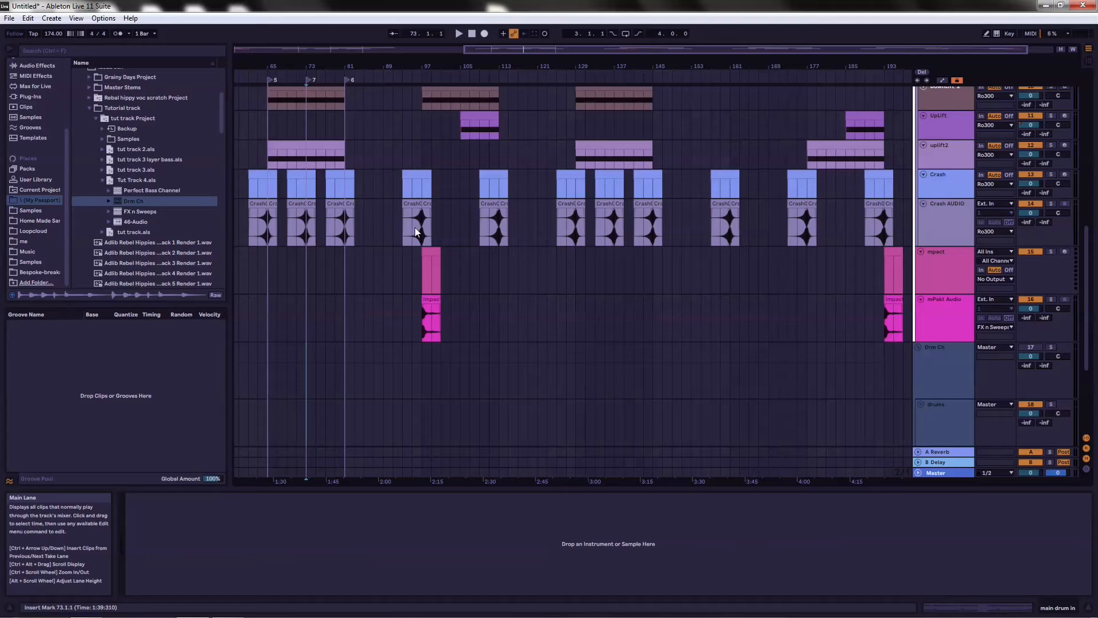
right_click(421, 108)
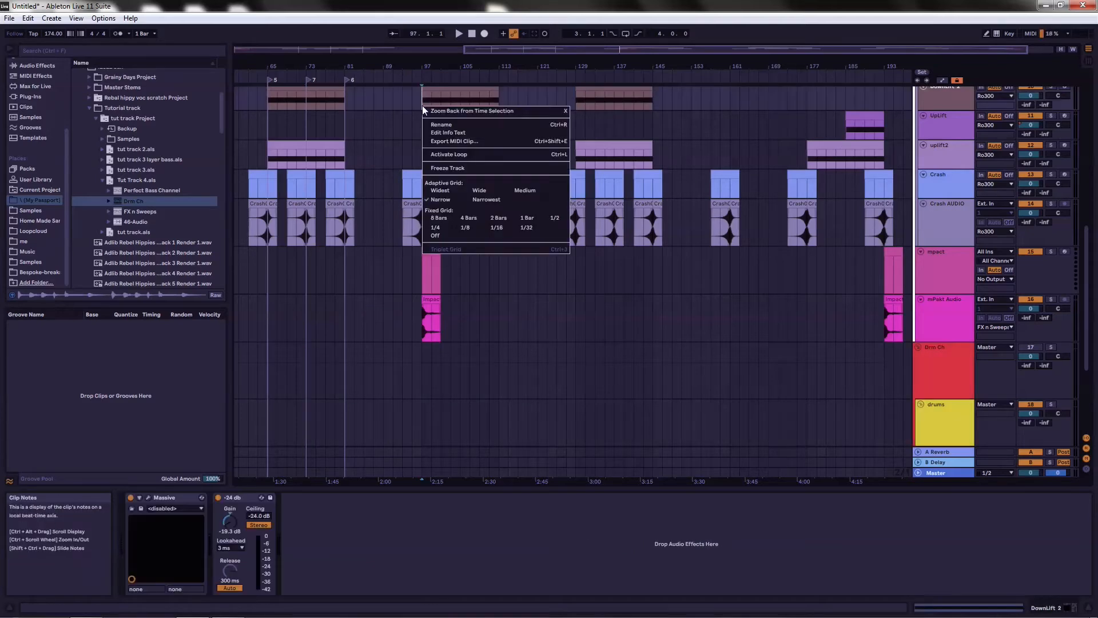
right_click(418, 78)
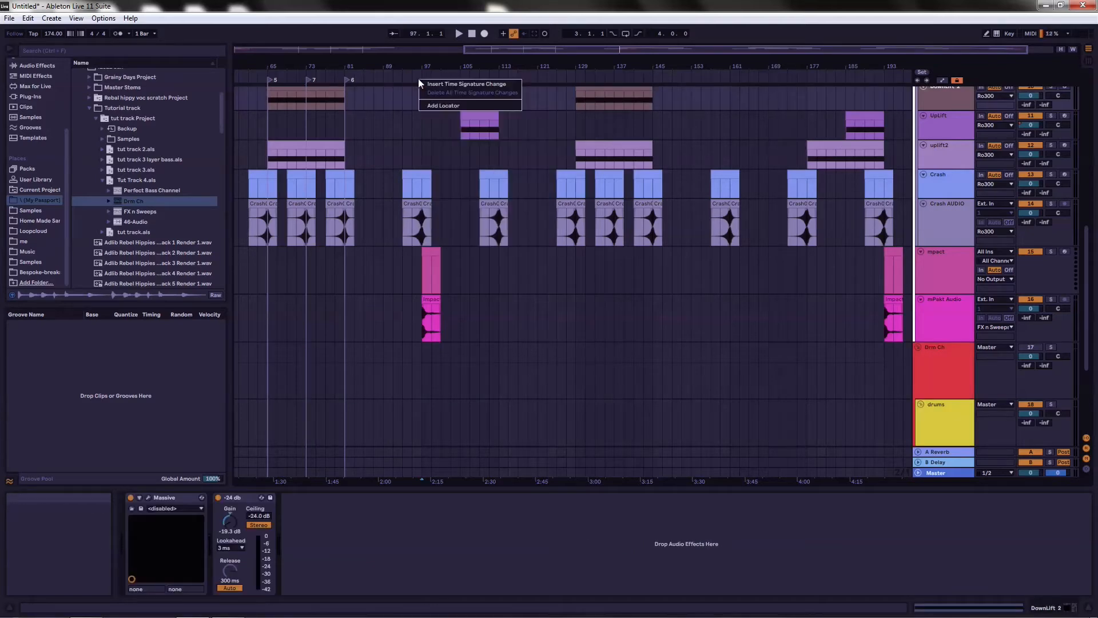
click(432, 107)
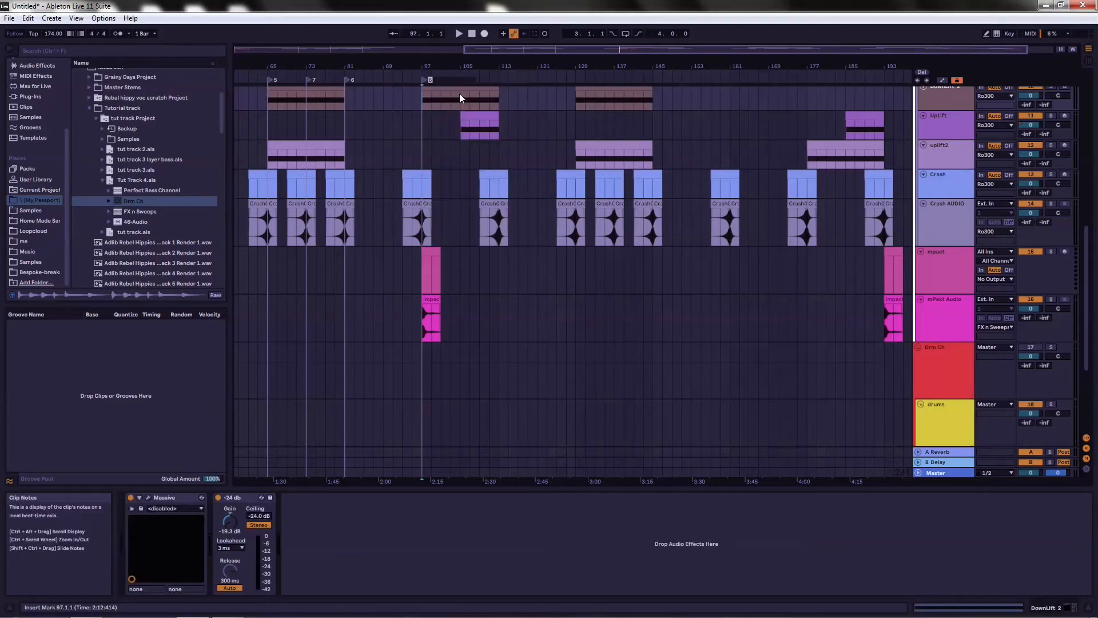
right_click(498, 78)
click(520, 105)
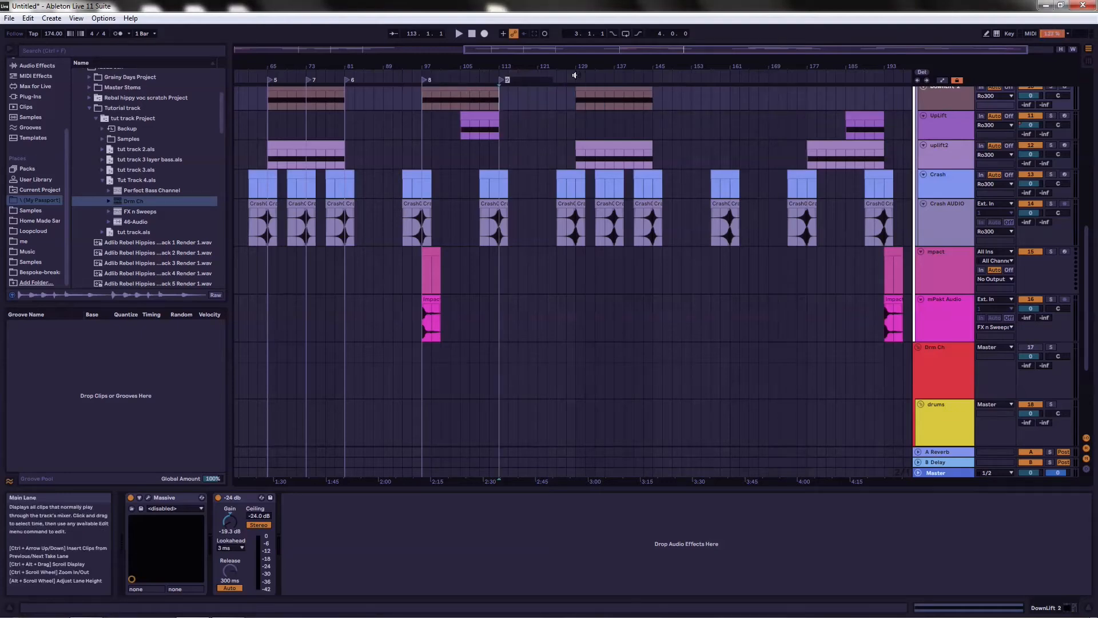
- Add locators at bars 129, 145 and 137, marking the start, end and middle of the last DownLift 2 clip
right_click(575, 74)
click(601, 104)
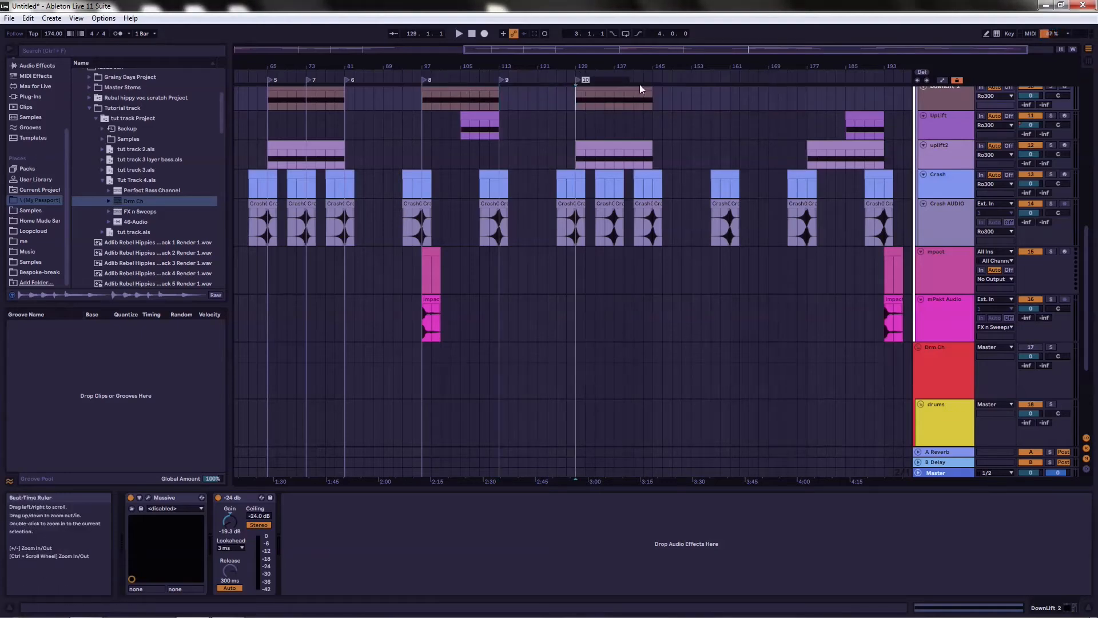
right_click(654, 75)
click(674, 105)
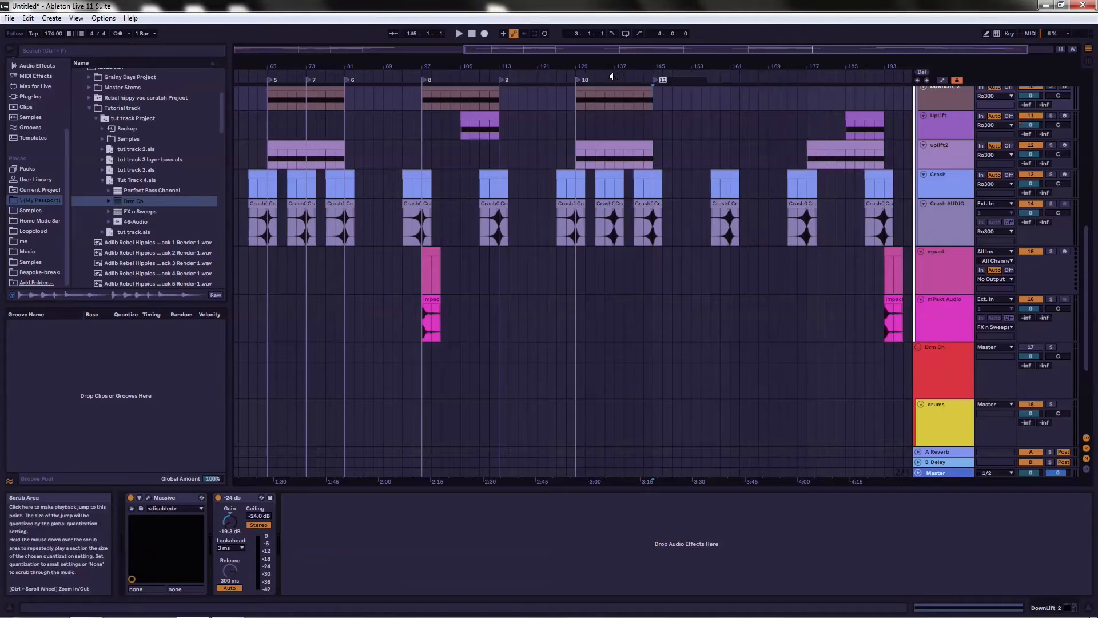
right_click(615, 75)
click(637, 103)
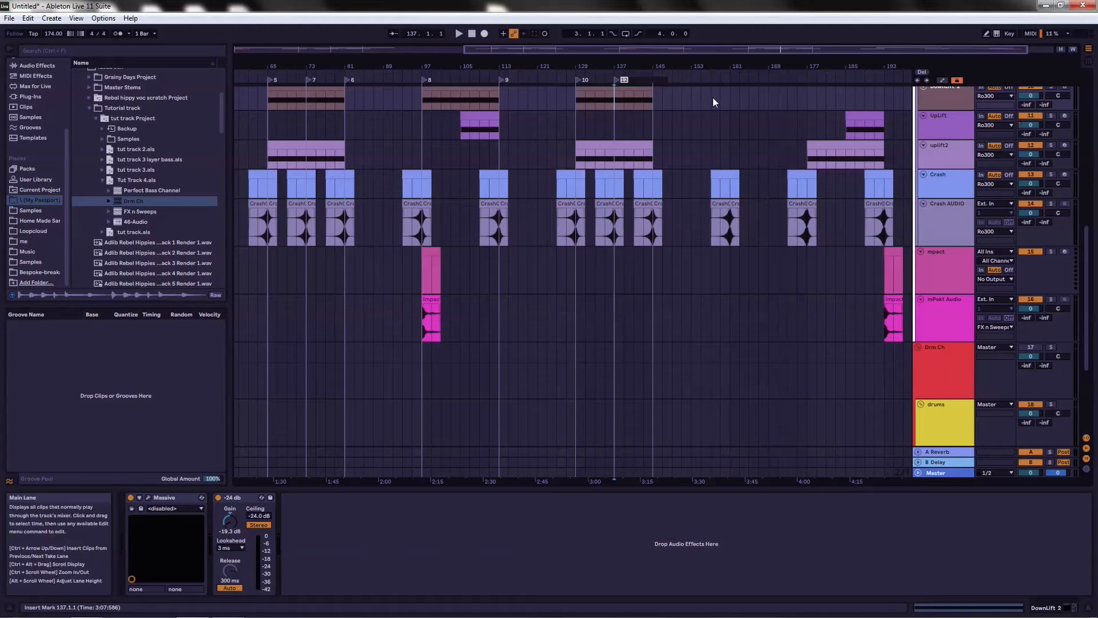
- Add locators at bars 161, 177 and 193, ending at the final impact, and bring the whole arrangement into view
right_click(731, 76)
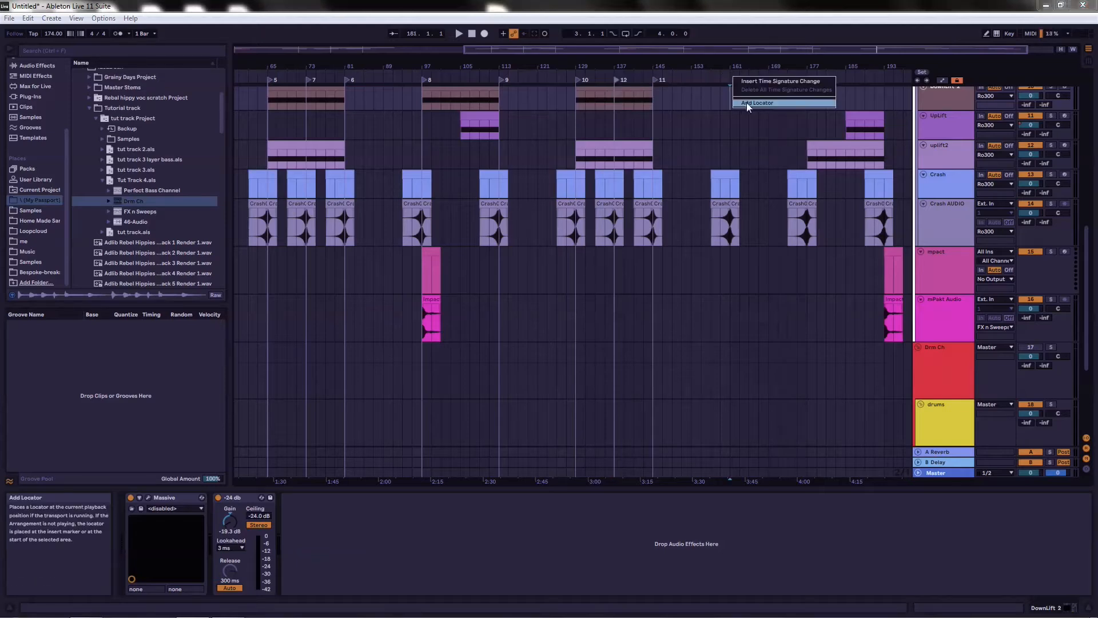
click(746, 102)
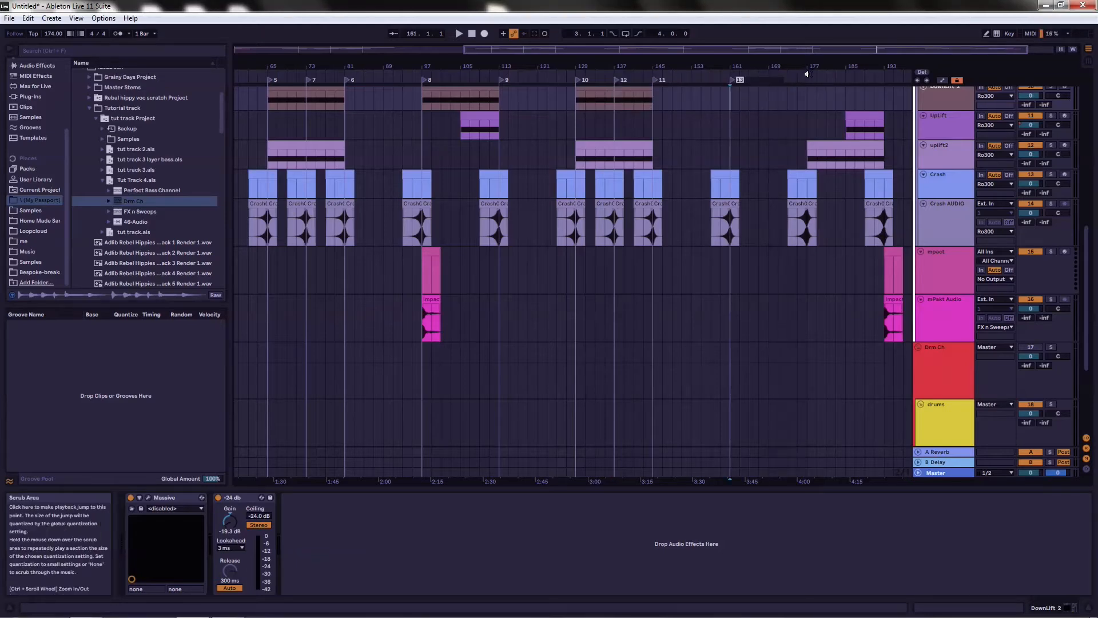
right_click(806, 73)
click(822, 99)
right_click(884, 74)
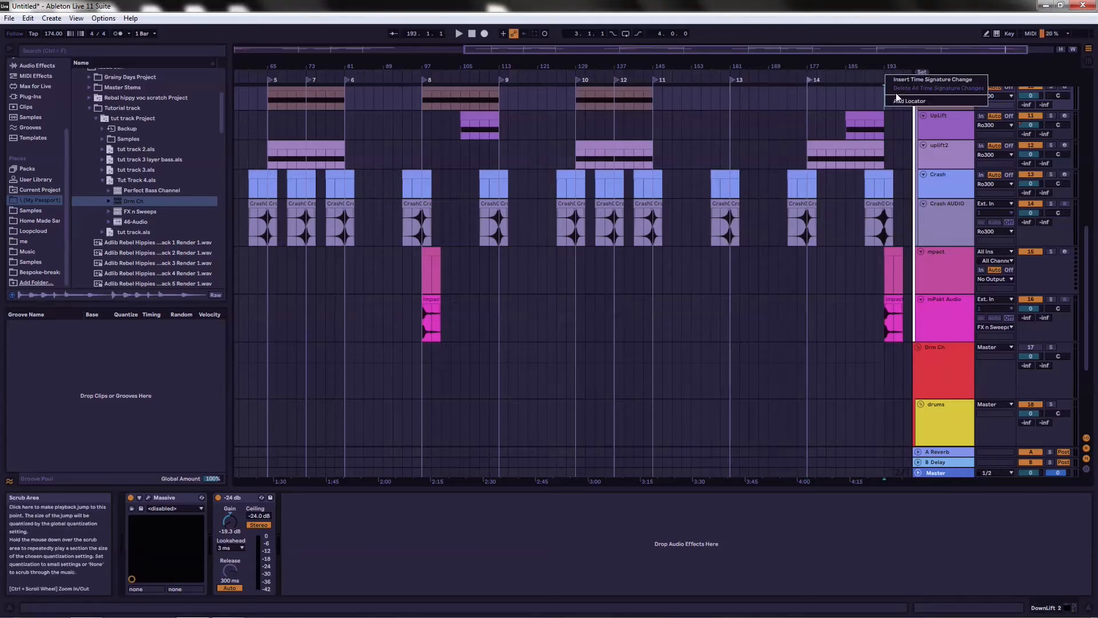
click(903, 102)
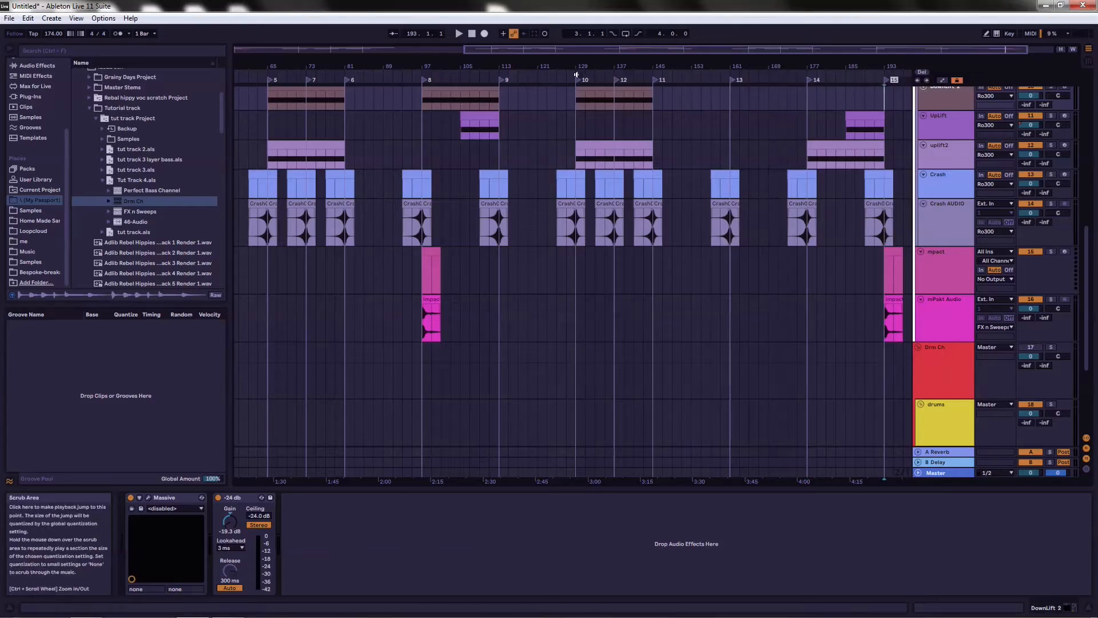
drag(441, 64, 594, 60)
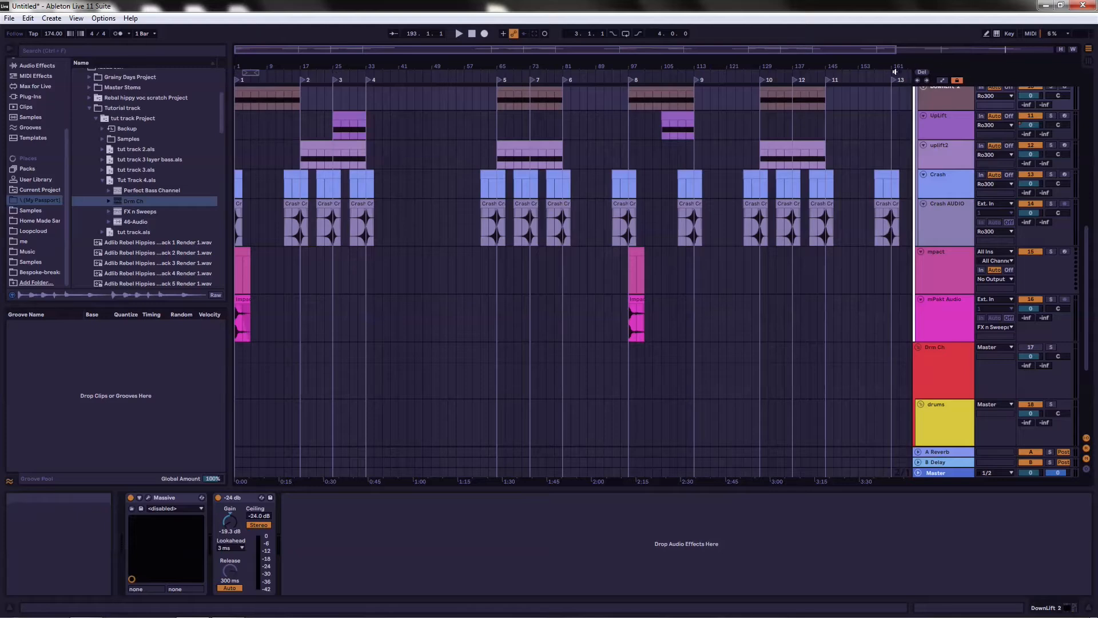
drag(895, 66, 767, 65)
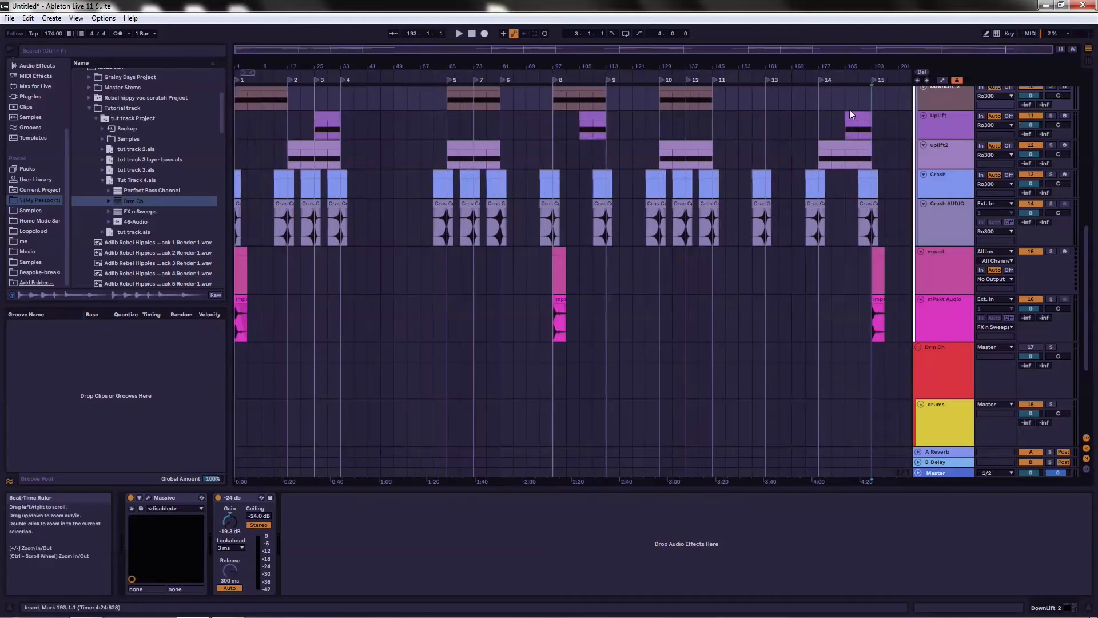
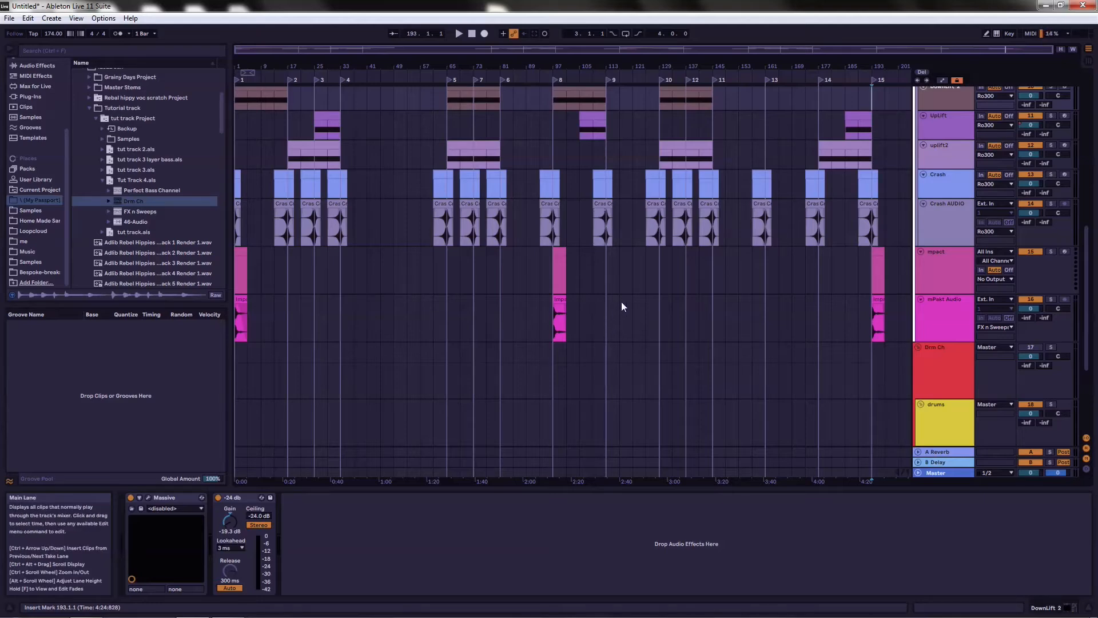
- Review the FX n Sweeps clips from Down White to mPakt Audio against the locators, starting from bar 97
click(557, 80)
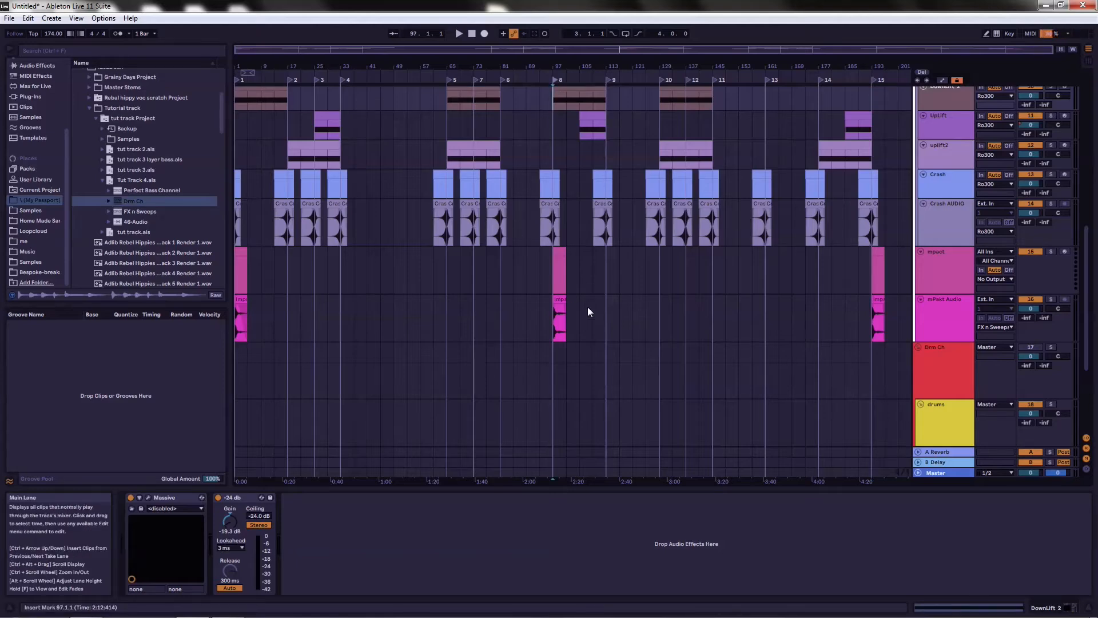
scroll(583, 308, up, 10)
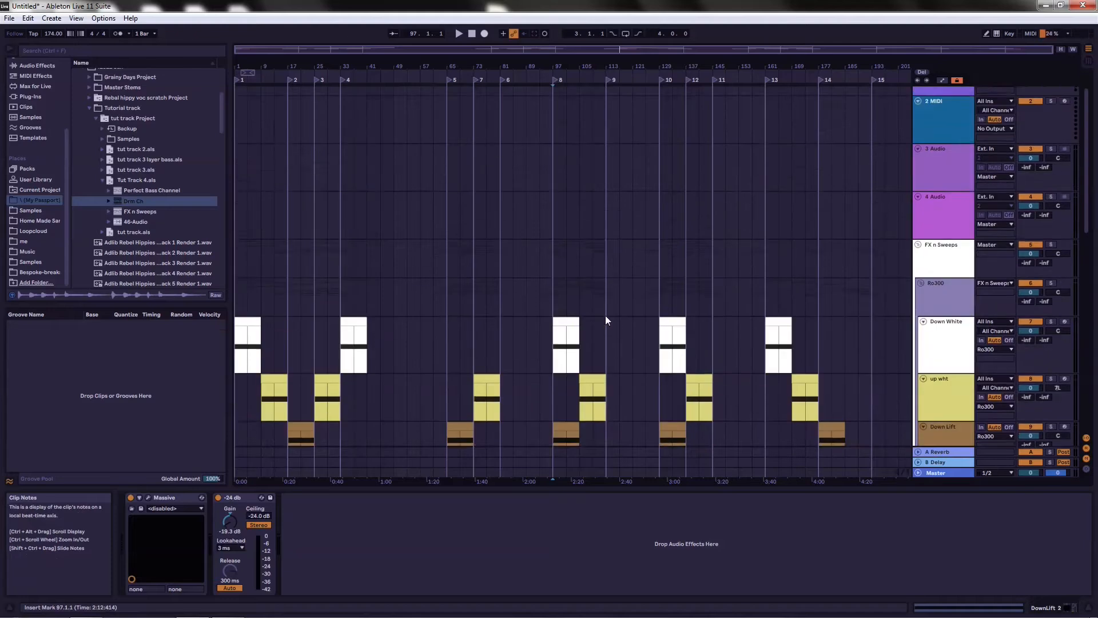
scroll(639, 285, down, 10)
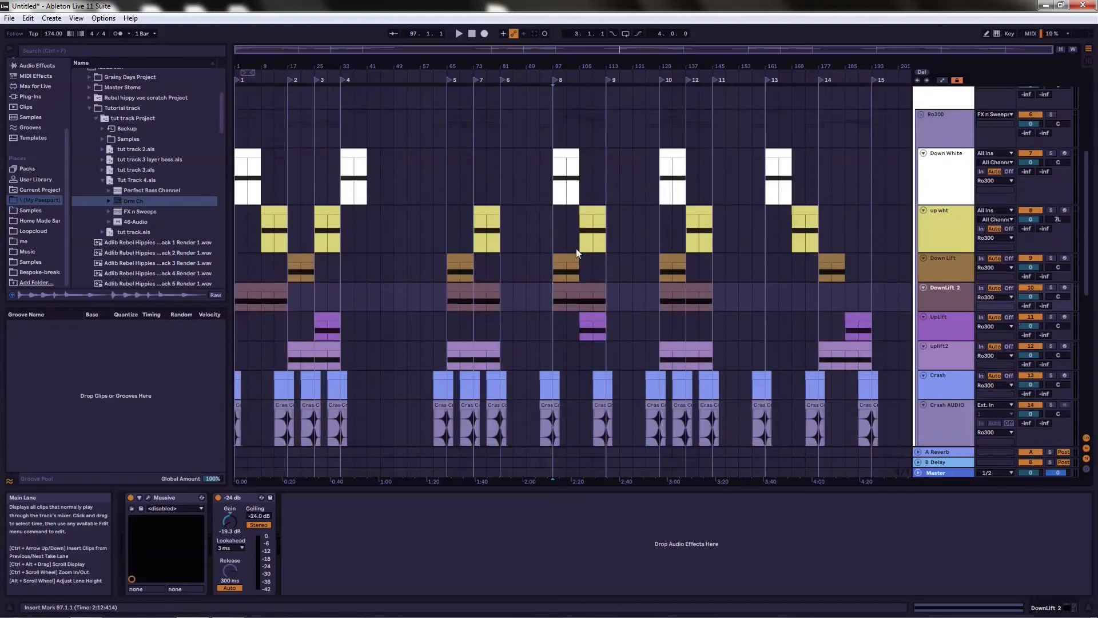
scroll(565, 243, down, 5)
scroll(564, 265, up, 8)
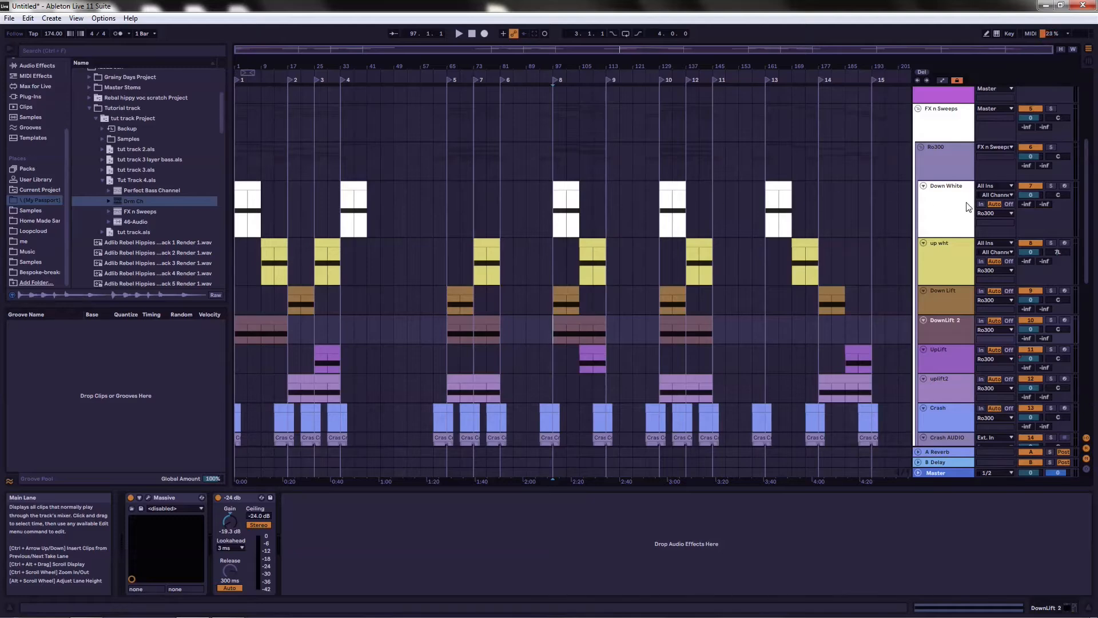
scroll(300, 269, down, 4)
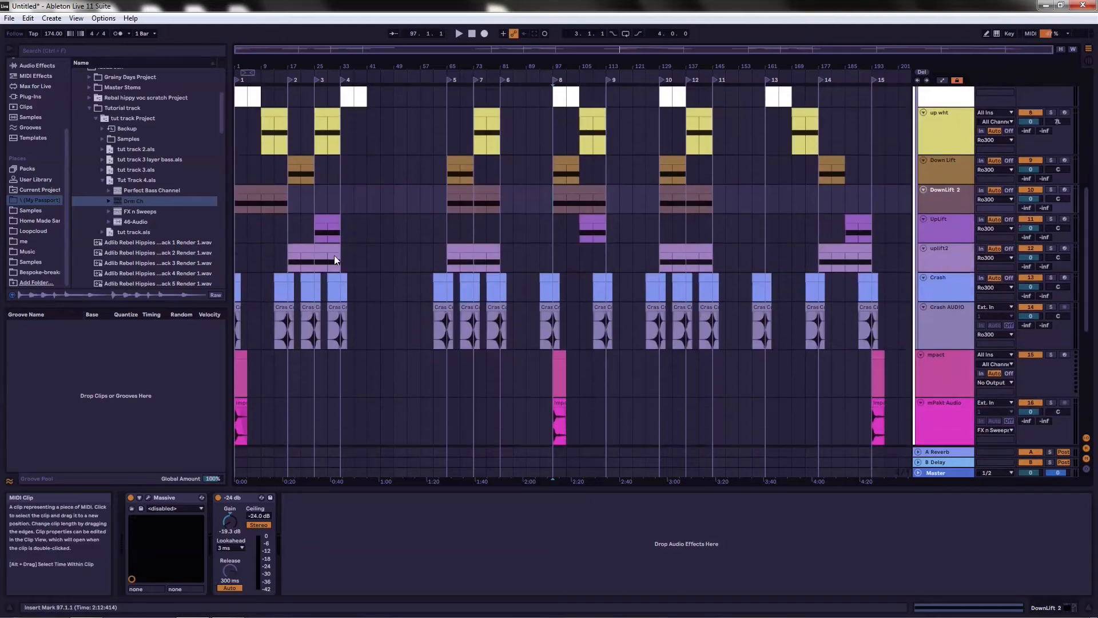
scroll(334, 255, up, 5)
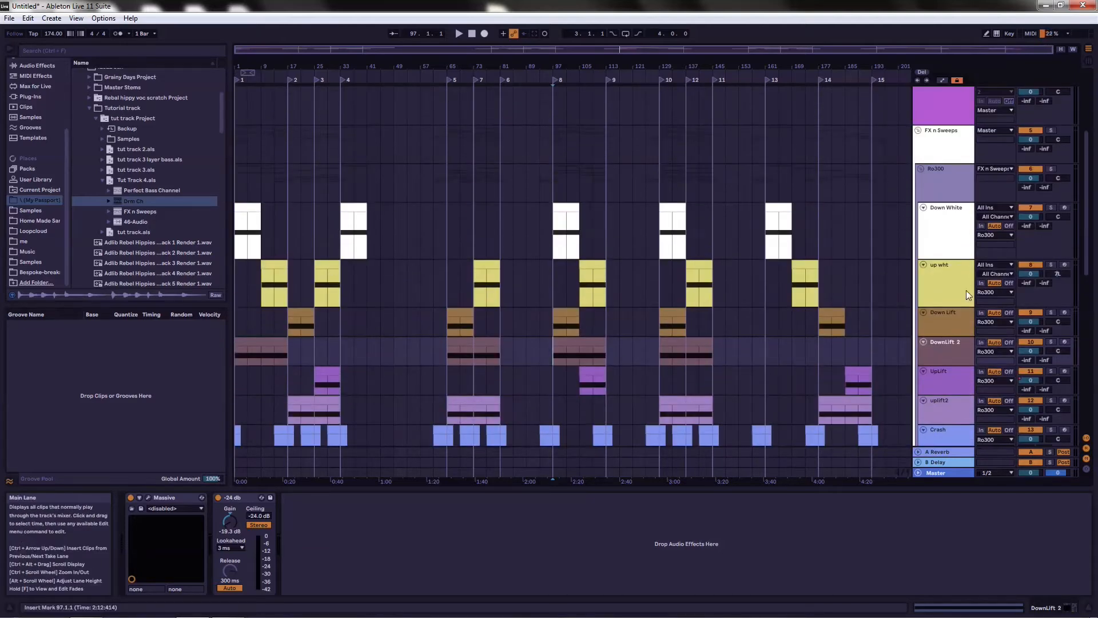
scroll(253, 172, down, 3)
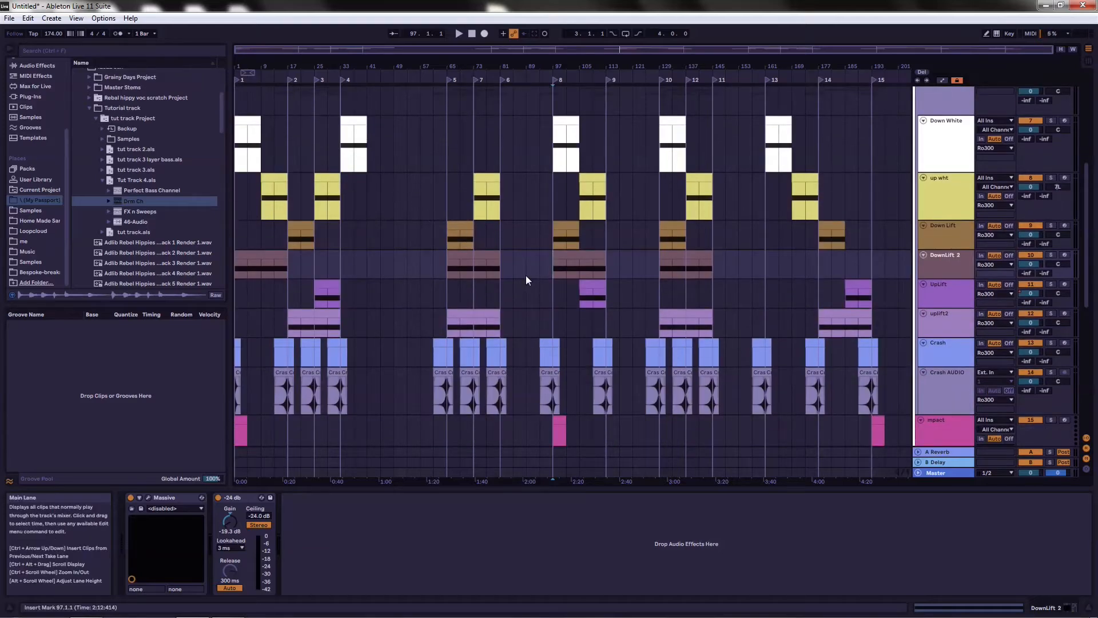
- Delete the Crash and mpact MIDI tracks, keeping their audio versions, Crash AUDIO and mPakt Audio
scroll(532, 280, down, 5)
scroll(539, 286, down, 1)
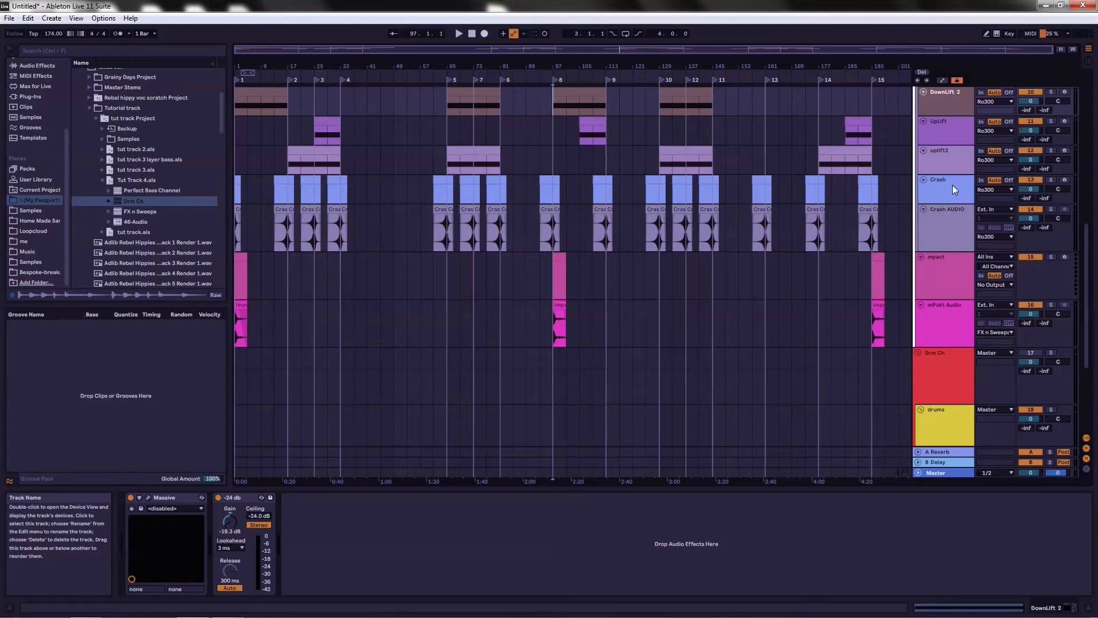
click(952, 185)
key(Delete)
click(945, 245)
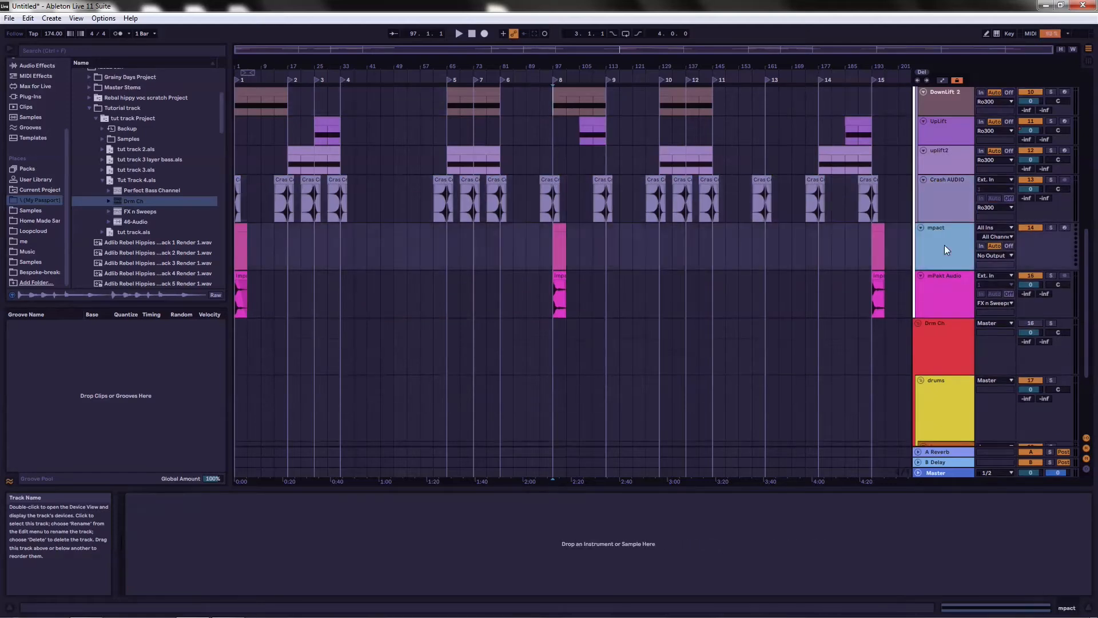
key(Delete)
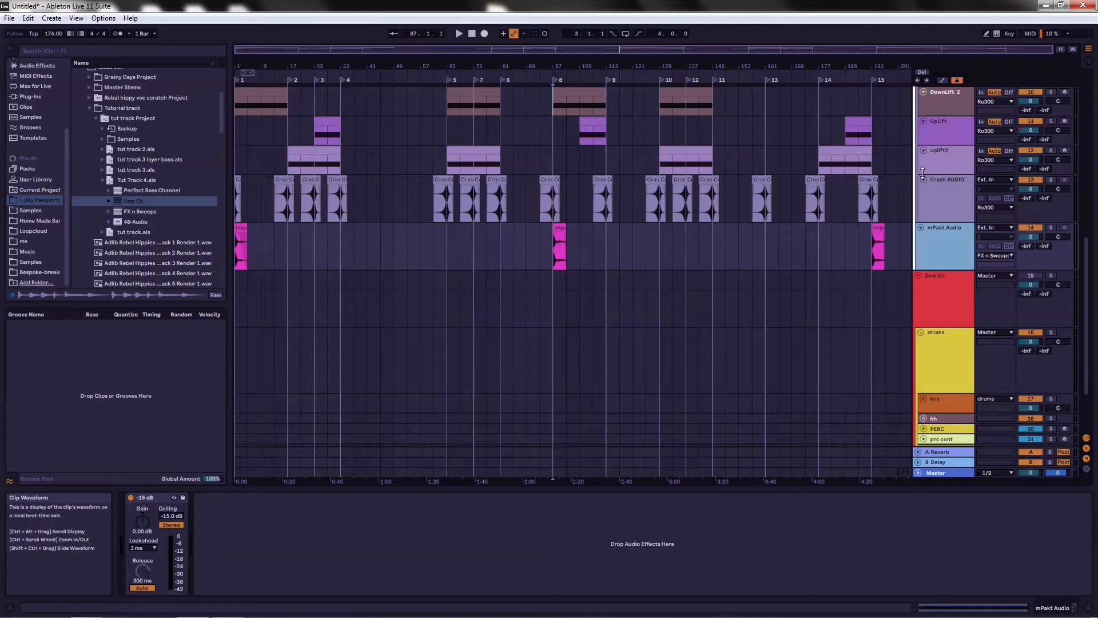
- Examine the device chains on the UpLift, DownLift 2, Down Lift, up wht and Down White tracks
scroll(351, 195, up, 7)
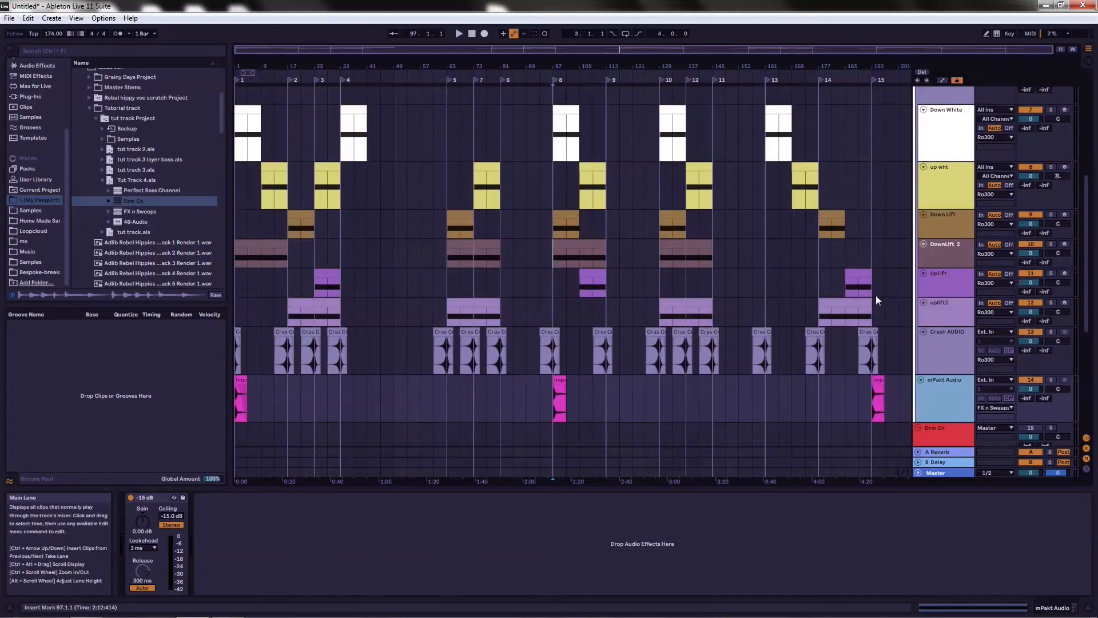
click(938, 279)
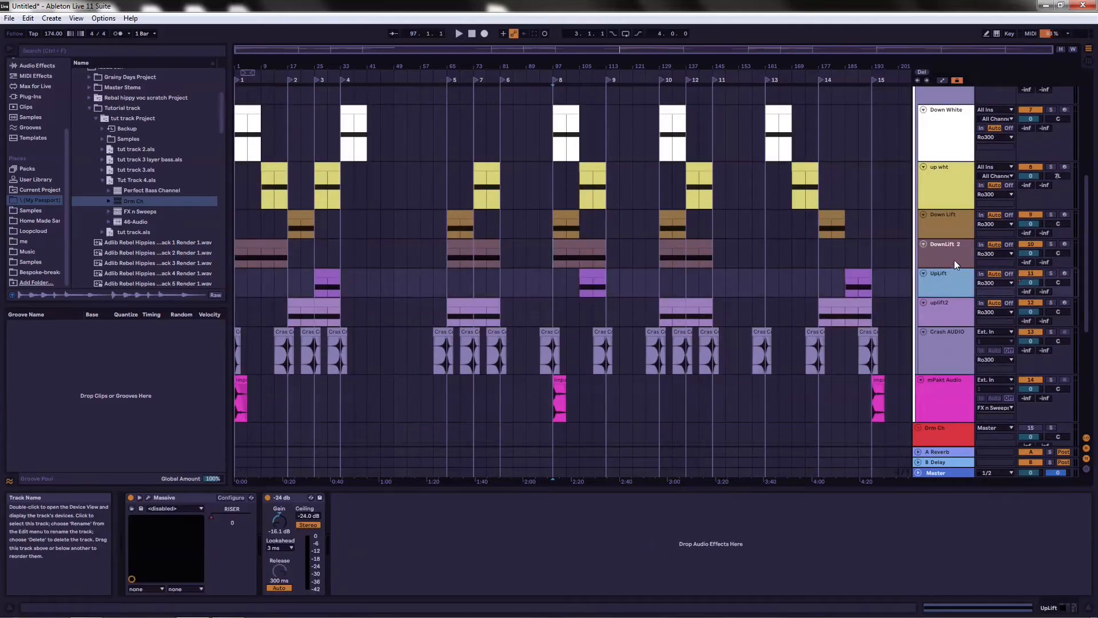
click(954, 260)
click(938, 216)
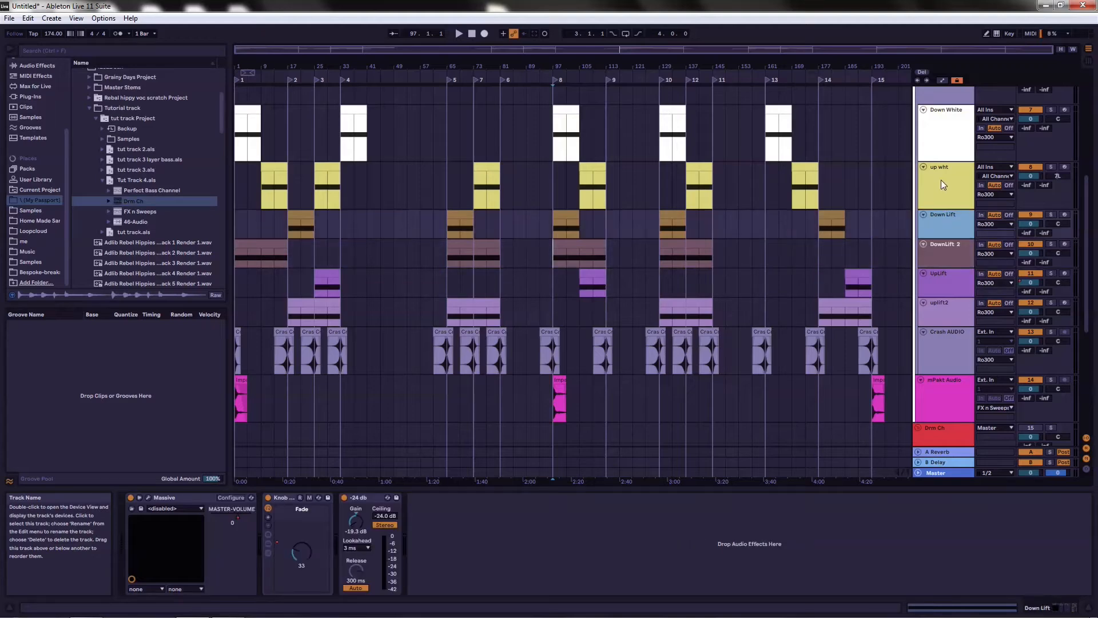
click(941, 179)
click(952, 135)
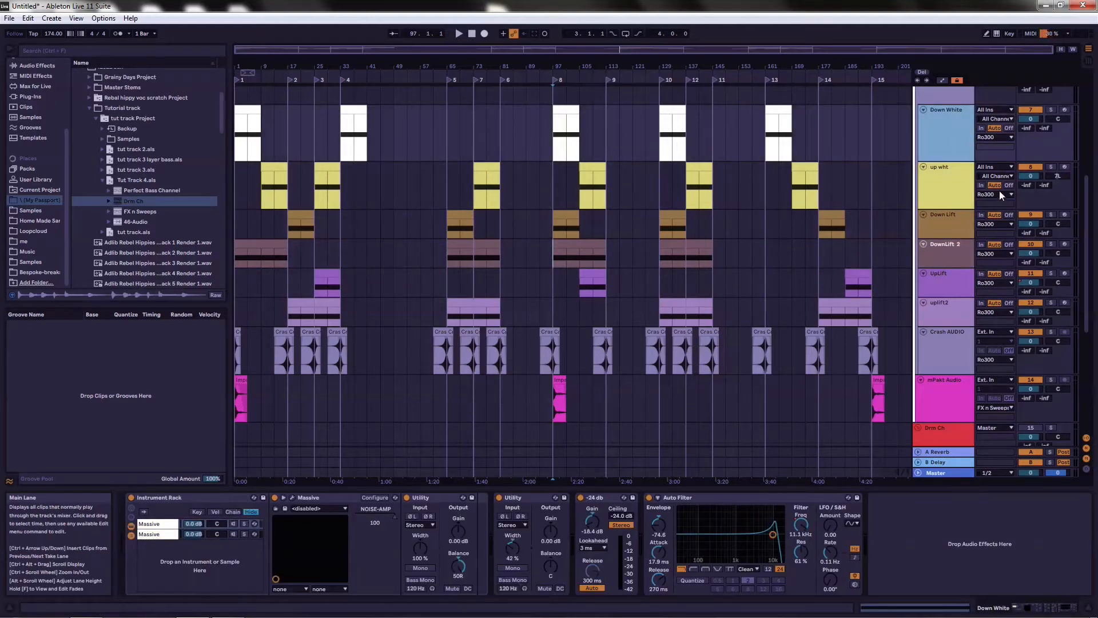
scroll(871, 255, up, 2)
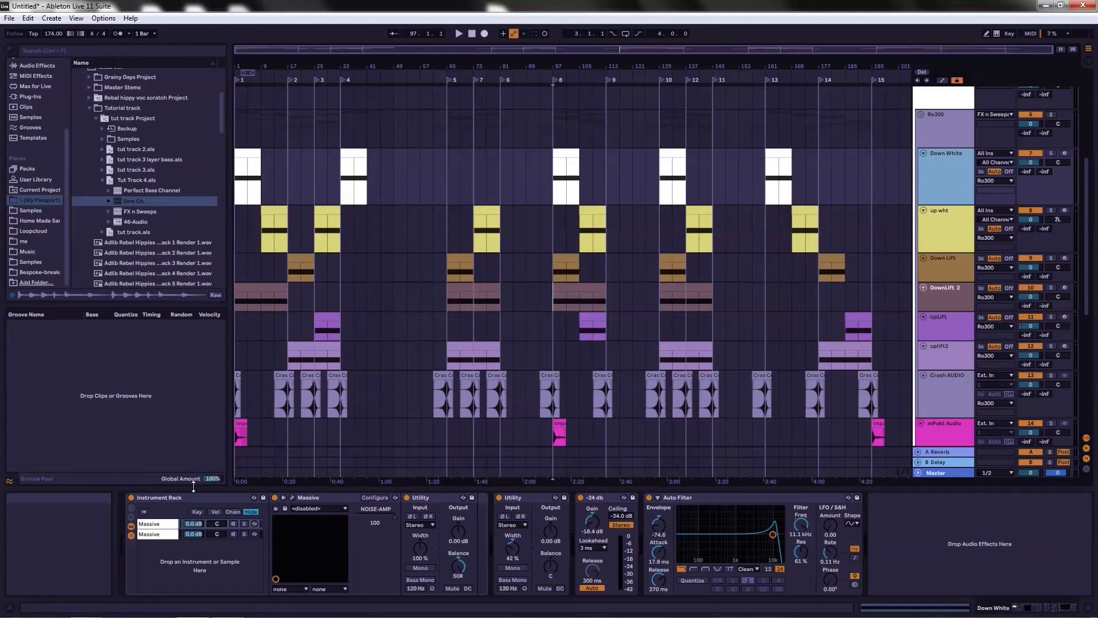
click(944, 245)
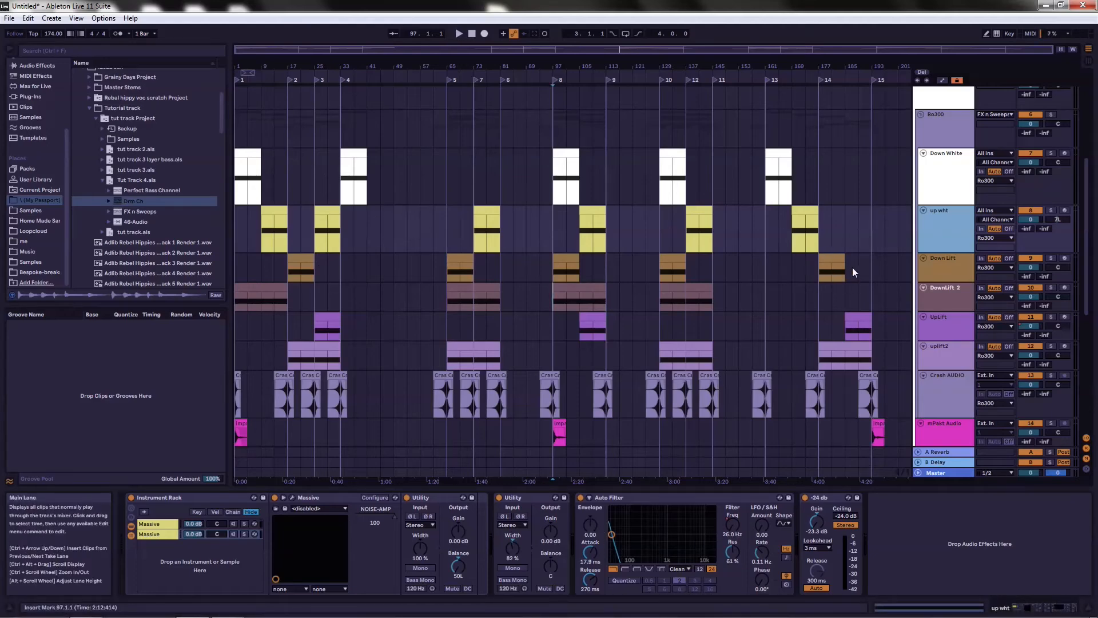
- Set the arrangement loop to start at bar 1 and span 196 bars, past the final impact, and turn looping on
click(244, 80)
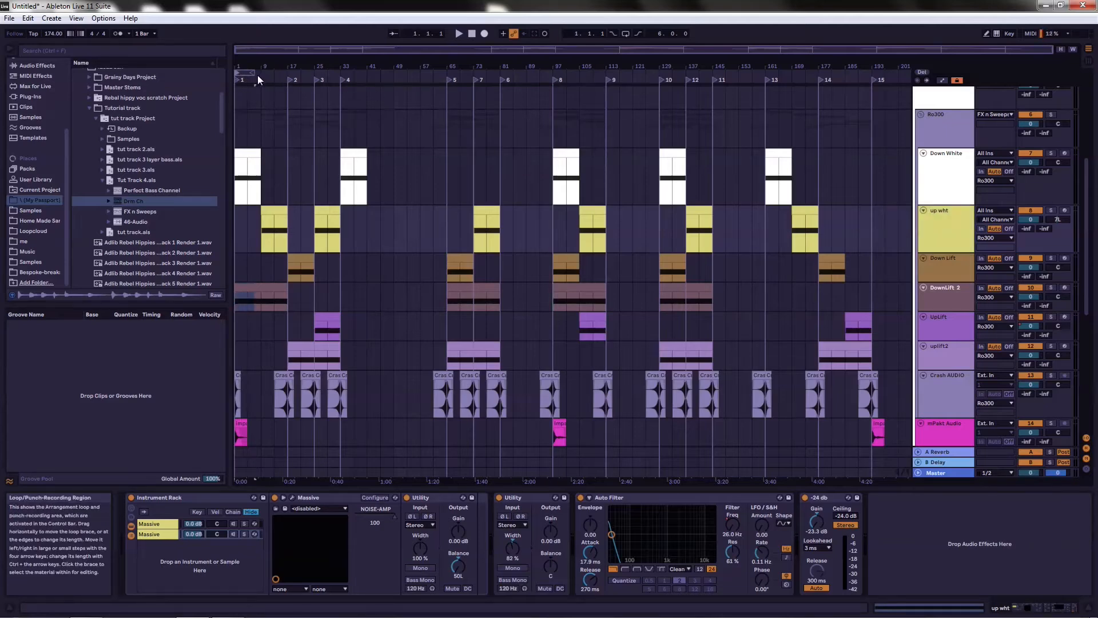
drag(254, 74, 884, 229)
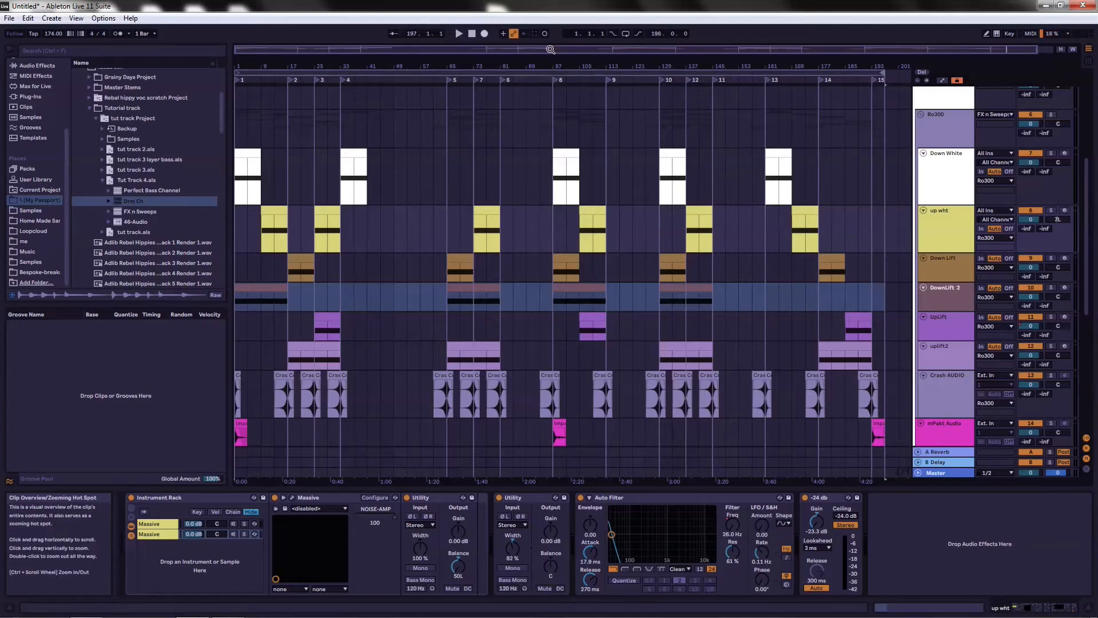
click(625, 33)
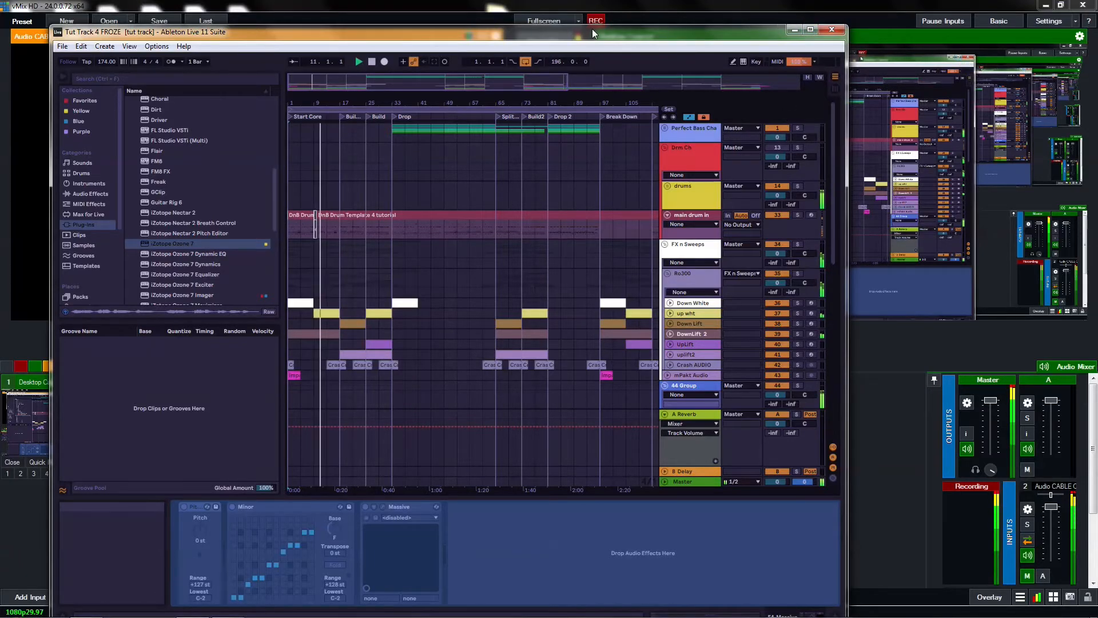
- Stop playback and maximize the Ableton Live window to show the full arrangement
drag(588, 29, 619, 527)
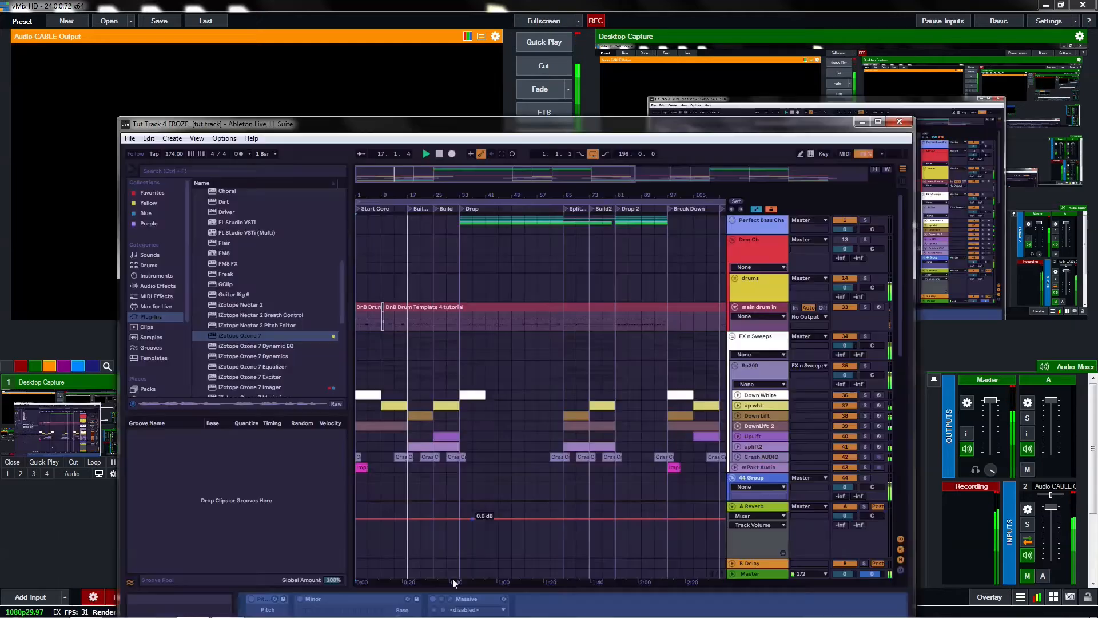
drag(484, 531, 524, 126)
click(440, 153)
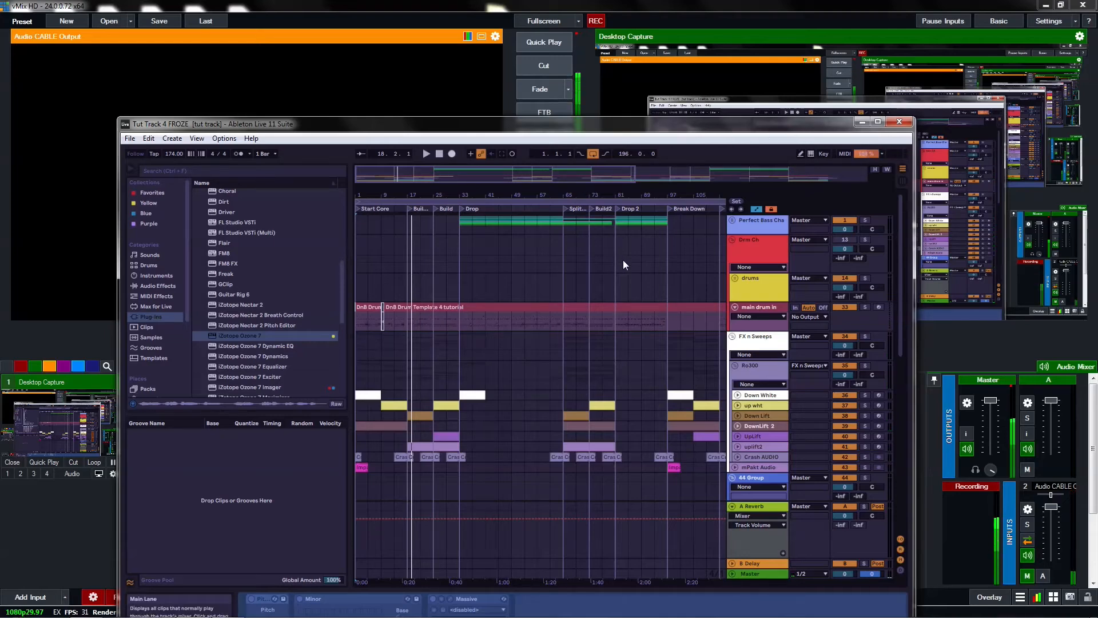
scroll(694, 355, down, 5)
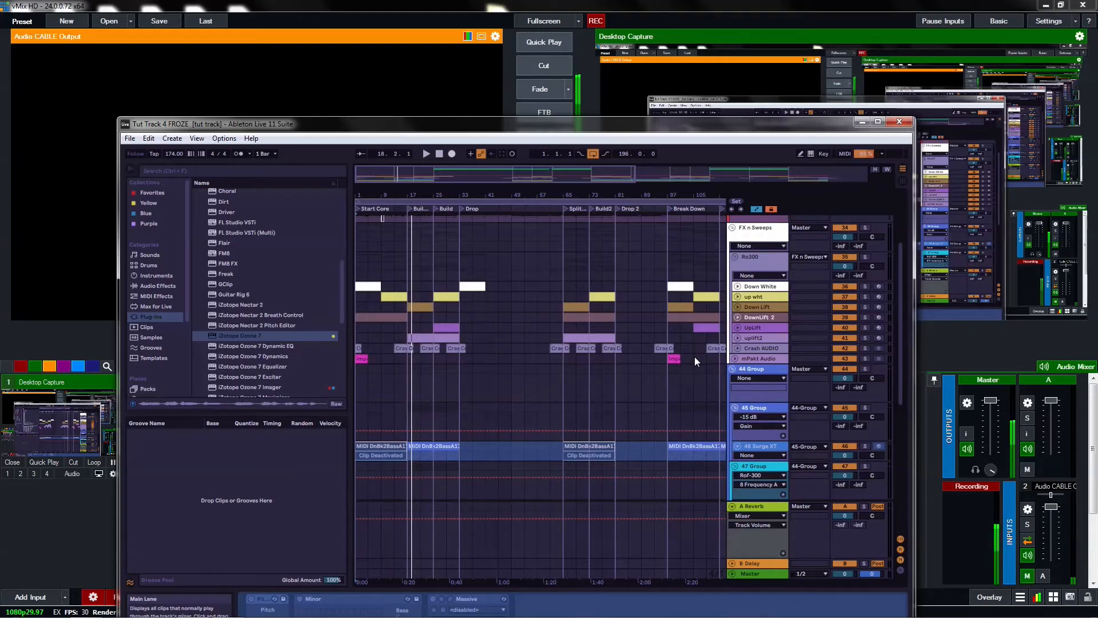
click(876, 122)
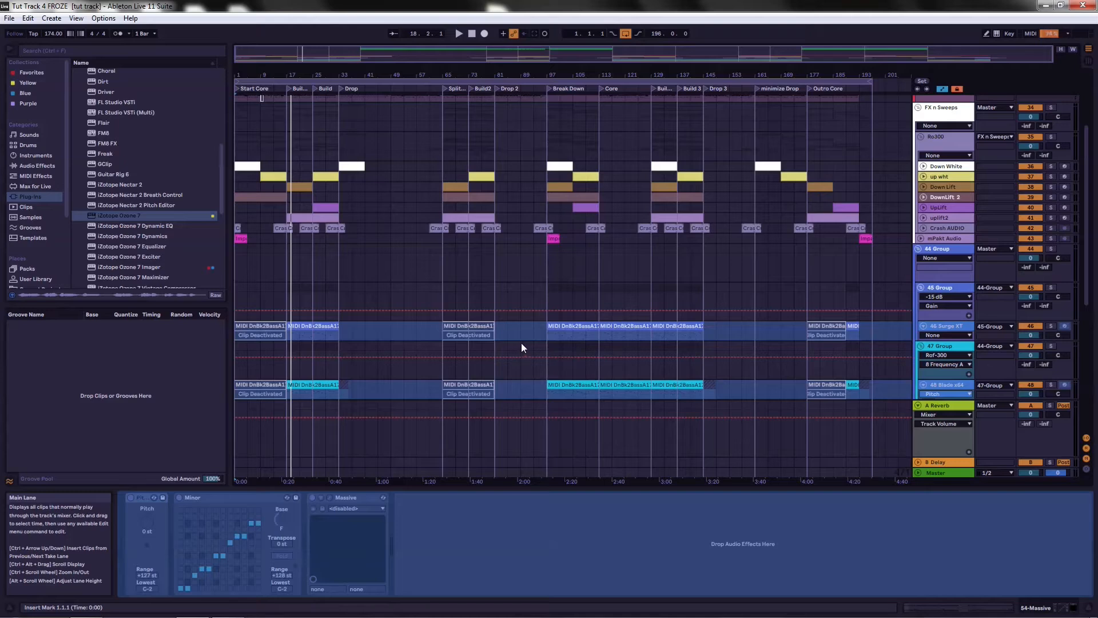
- Unfold the Perfect Bass group to show its layer, sub and transient tracks
click(855, 271)
scroll(877, 276, up, 3)
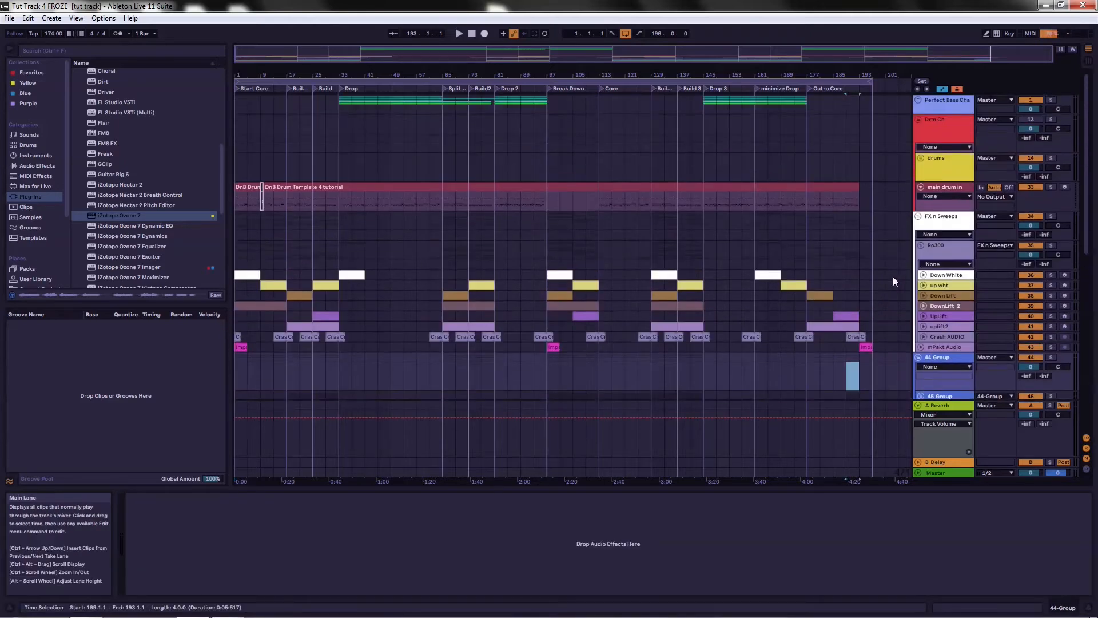
click(917, 100)
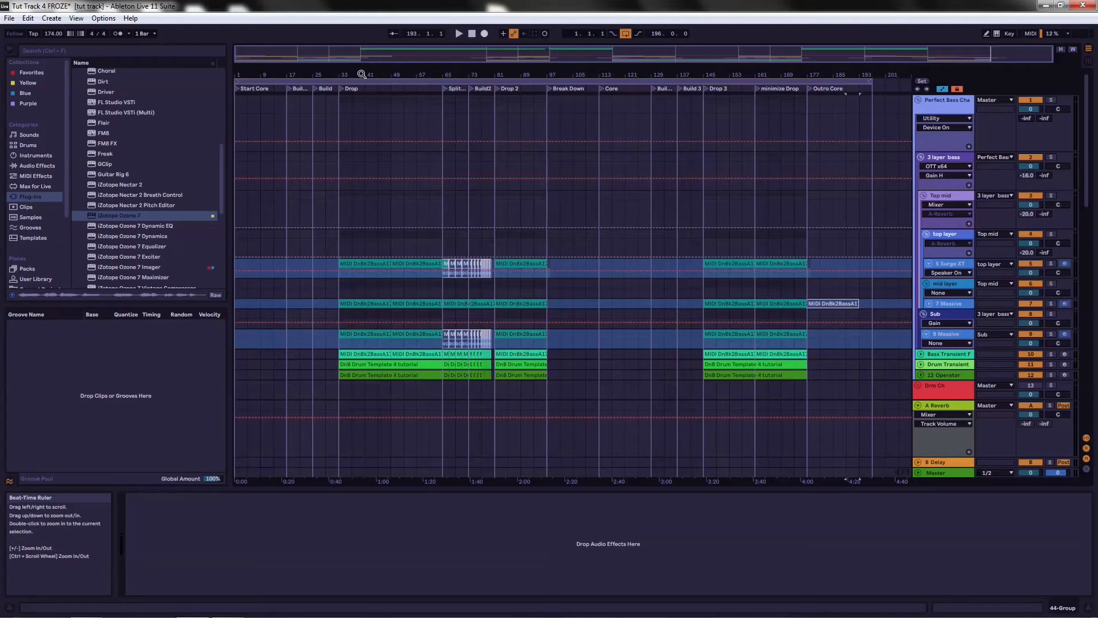
scroll(457, 235, down, 10)
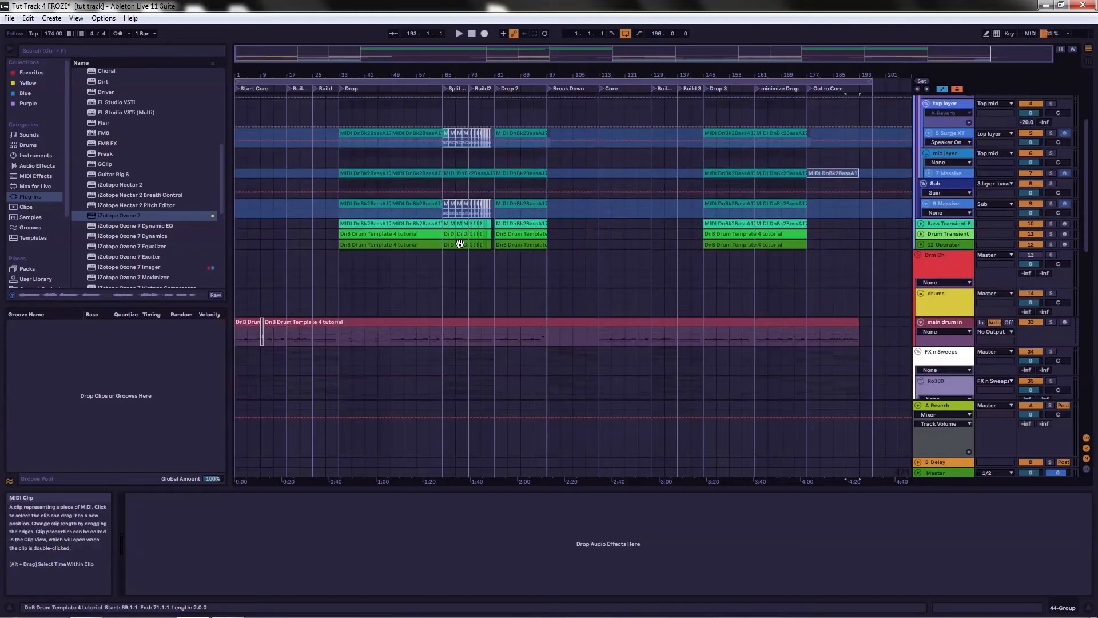
- Unfold the Down White, up wht, Down Lift and DownLift 2 tracks in the FX n Sweeps group
scroll(521, 244, down, 4)
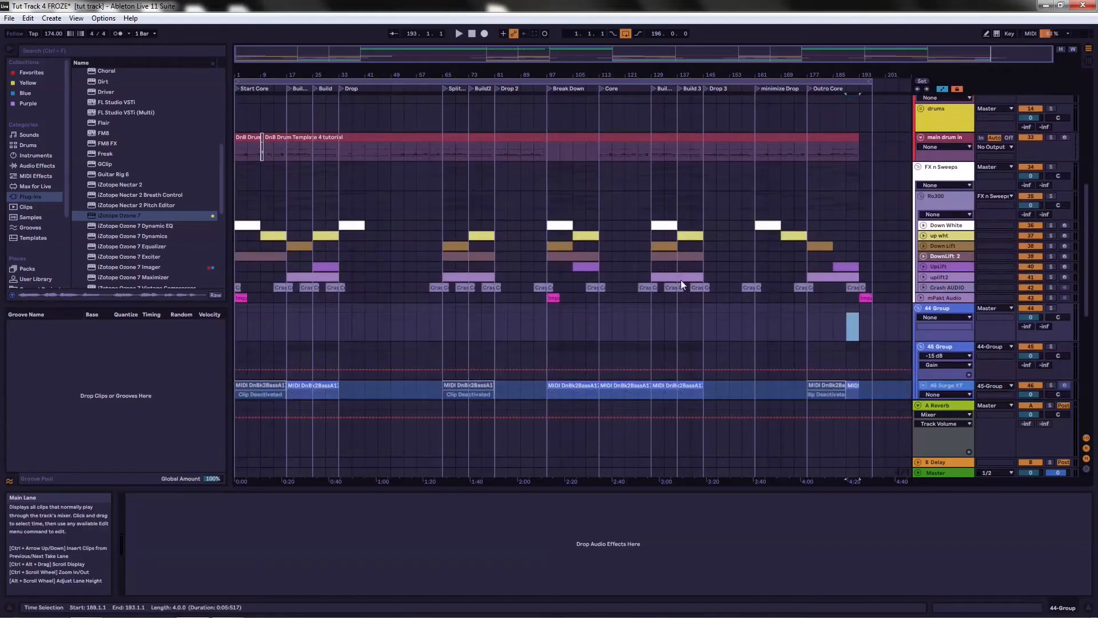
click(923, 203)
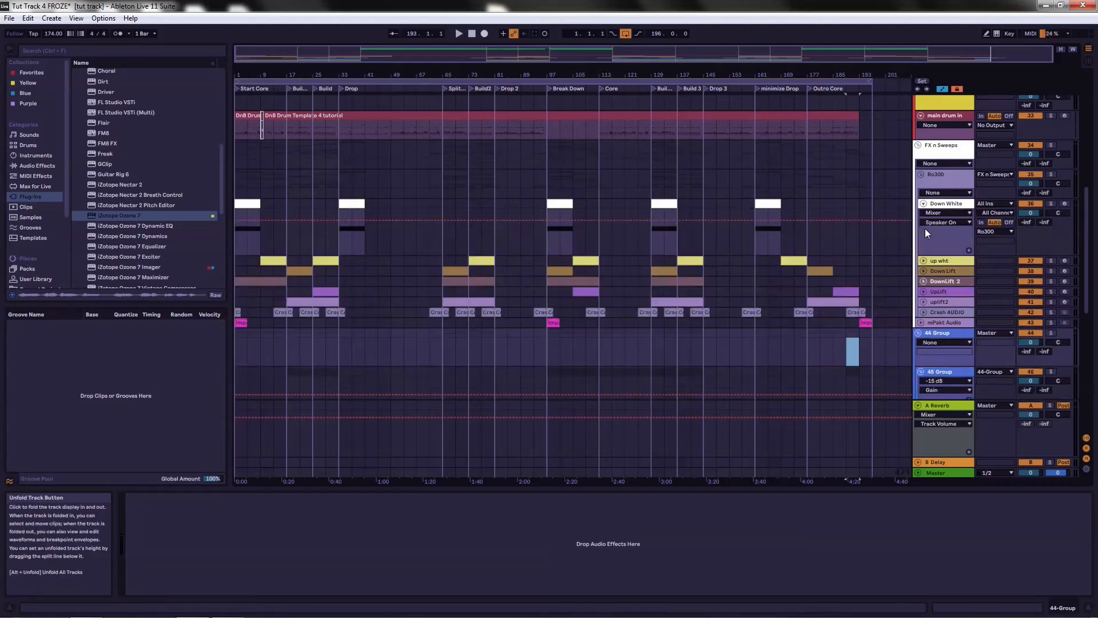
click(922, 261)
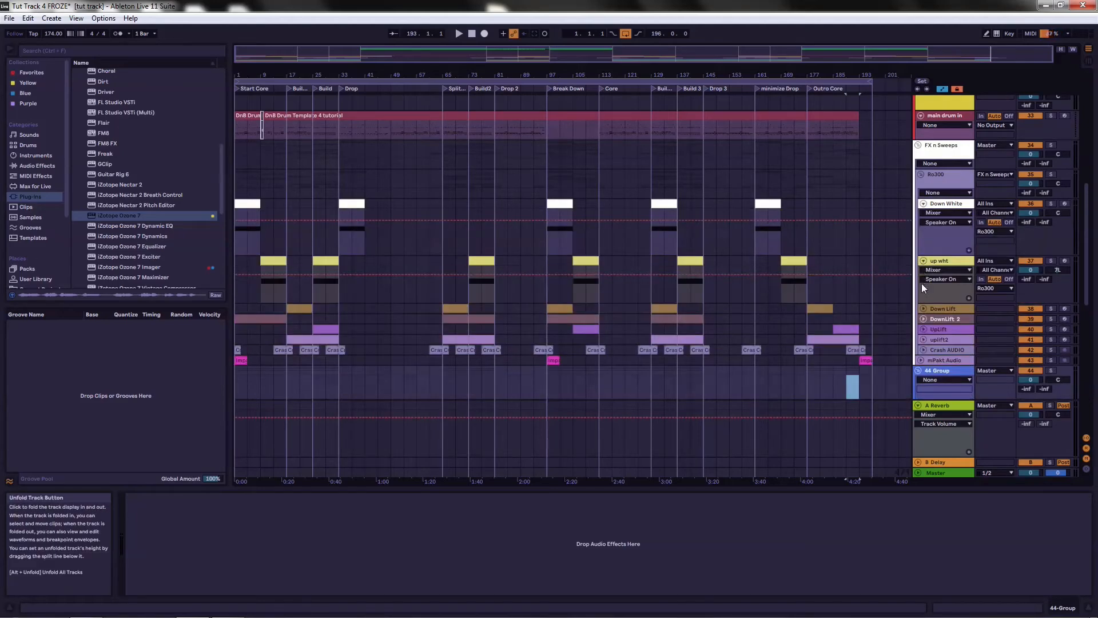
click(924, 307)
scroll(925, 340, down, 1)
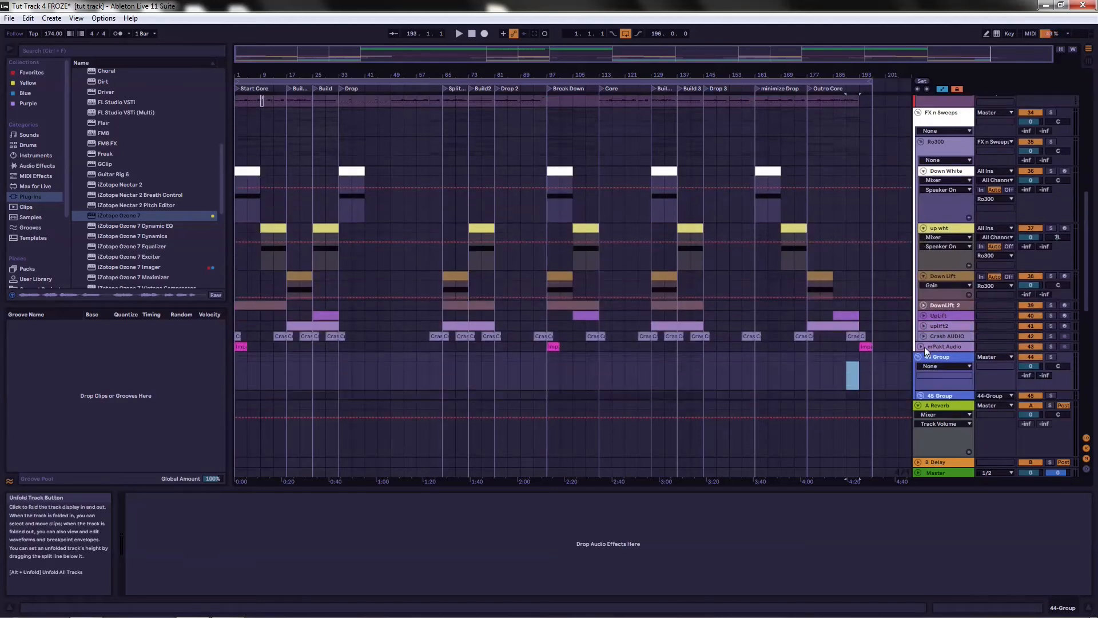
click(923, 306)
- Unfold the UpLift, uplift2, Crash AUDIO and mPakt Audio tracks
scroll(931, 343, down, 3)
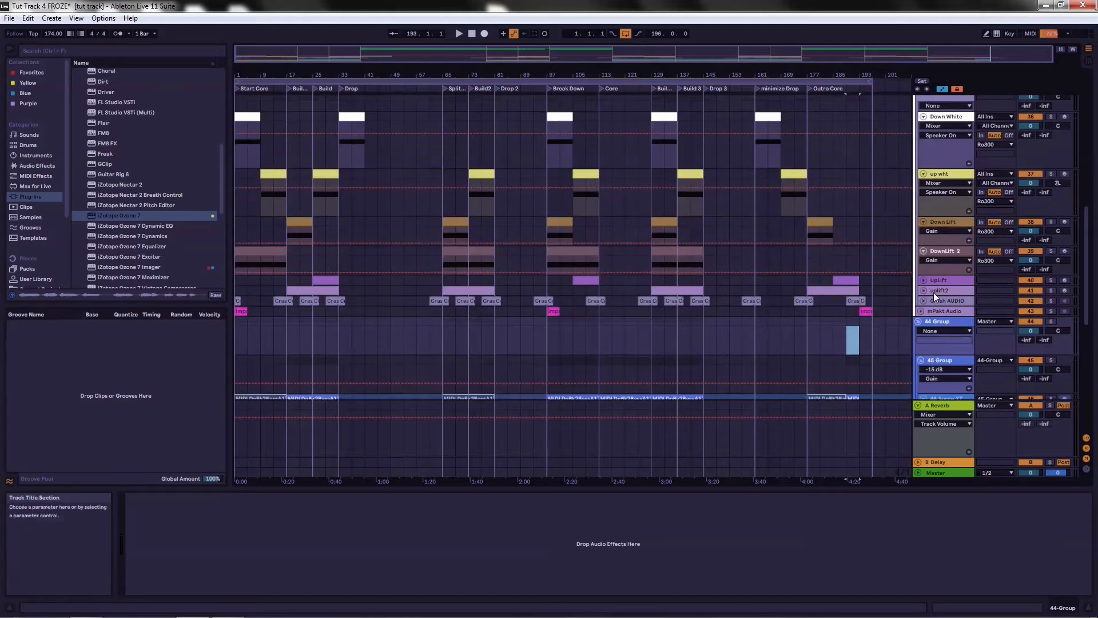
click(922, 279)
click(923, 310)
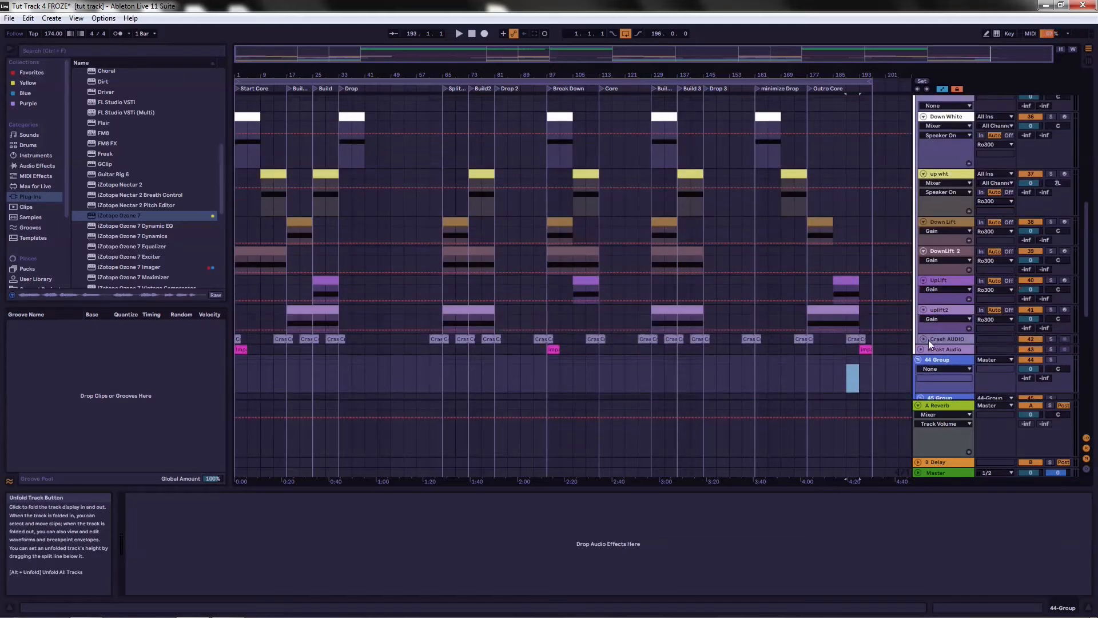
scroll(924, 336, down, 1)
click(921, 318)
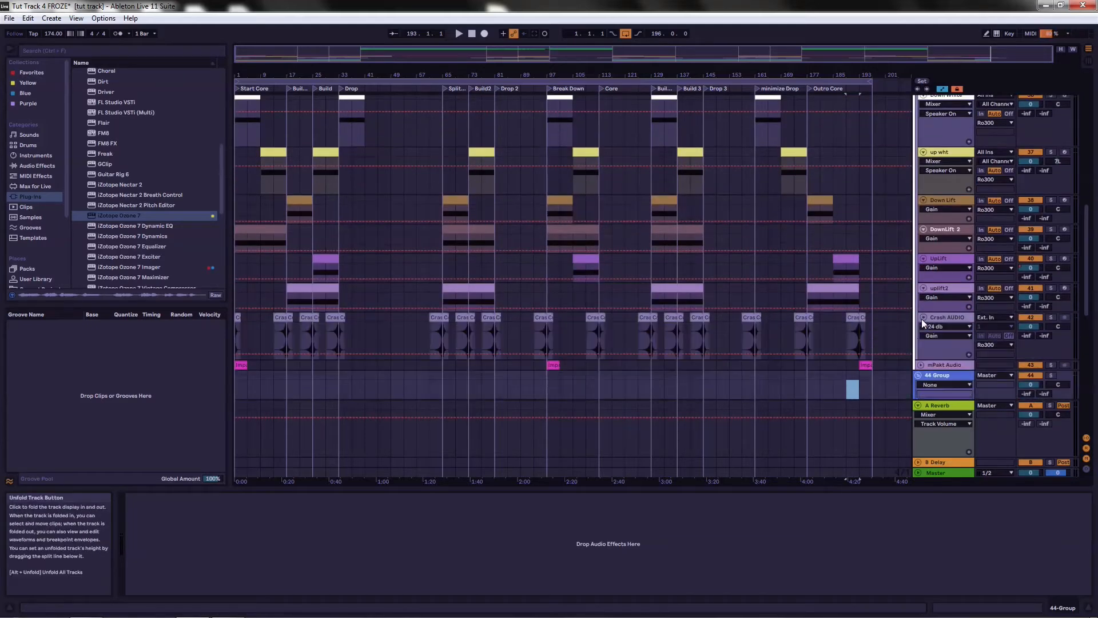
click(920, 364)
- Play the arrangement from the start through the opening Start Core bars, with the 44 Group's tracks in view
scroll(918, 364, down, 3)
mouse_move(860, 74)
mouse_down()
mouse_move(860, 155)
mouse_move(860, 57)
mouse_up()
scroll(760, 308, down, 7)
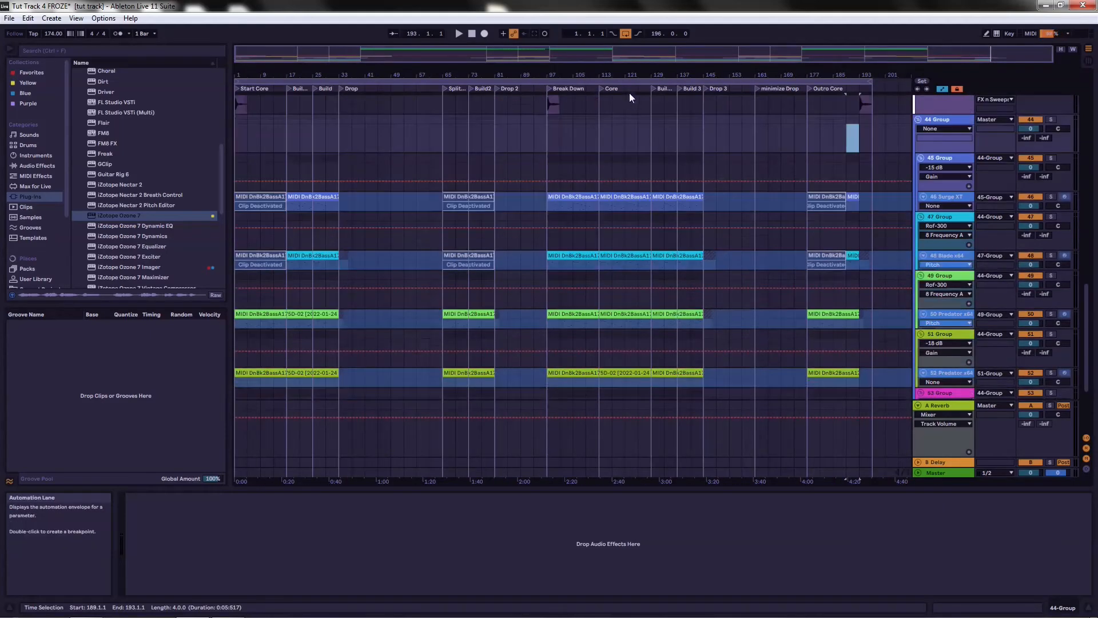
mouse_move(639, 74)
mouse_down()
mouse_move(639, 252)
mouse_move(634, 74)
mouse_up()
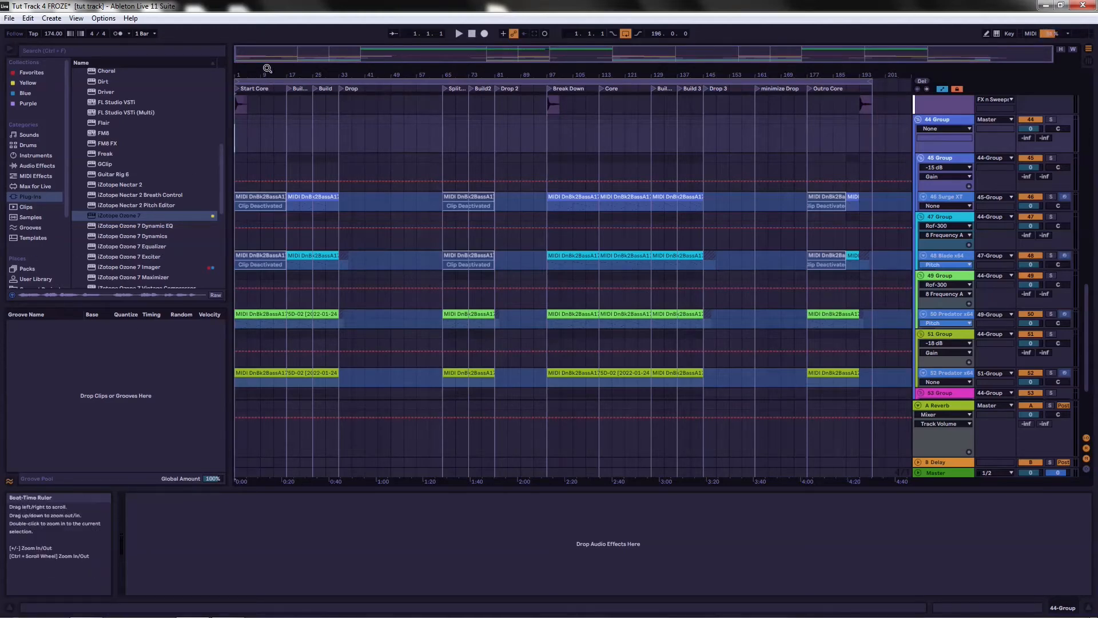
click(457, 34)
mouse_move(269, 75)
mouse_down()
mouse_move(268, 240)
mouse_move(206, 245)
mouse_move(209, 74)
mouse_move(209, 246)
mouse_move(137, 250)
mouse_move(137, 74)
mouse_move(252, 83)
mouse_up()
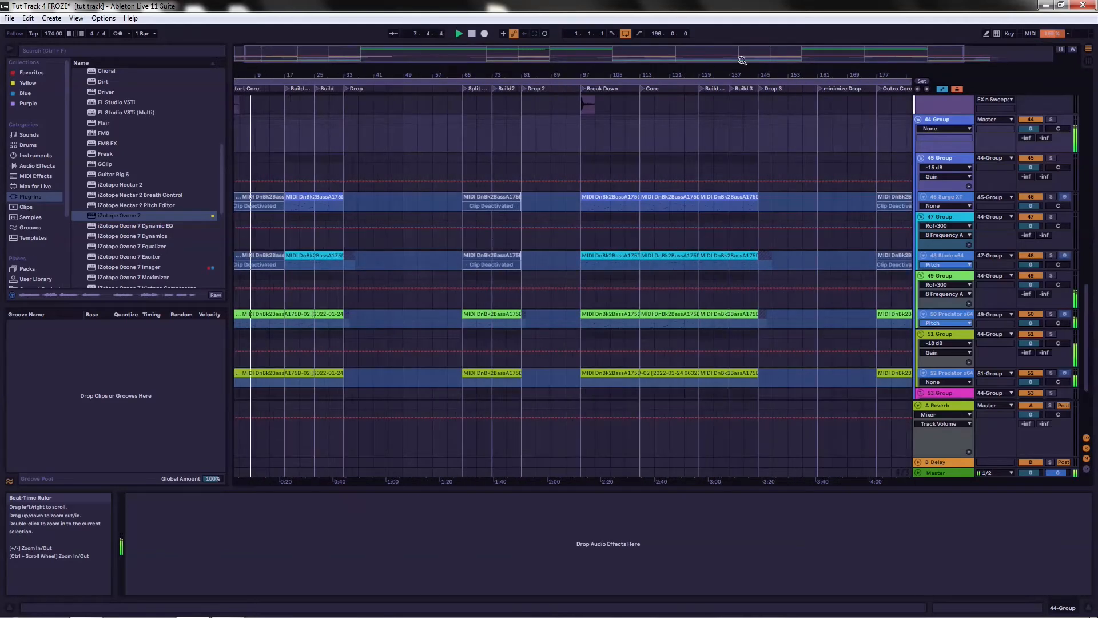
drag(679, 75, 693, 200)
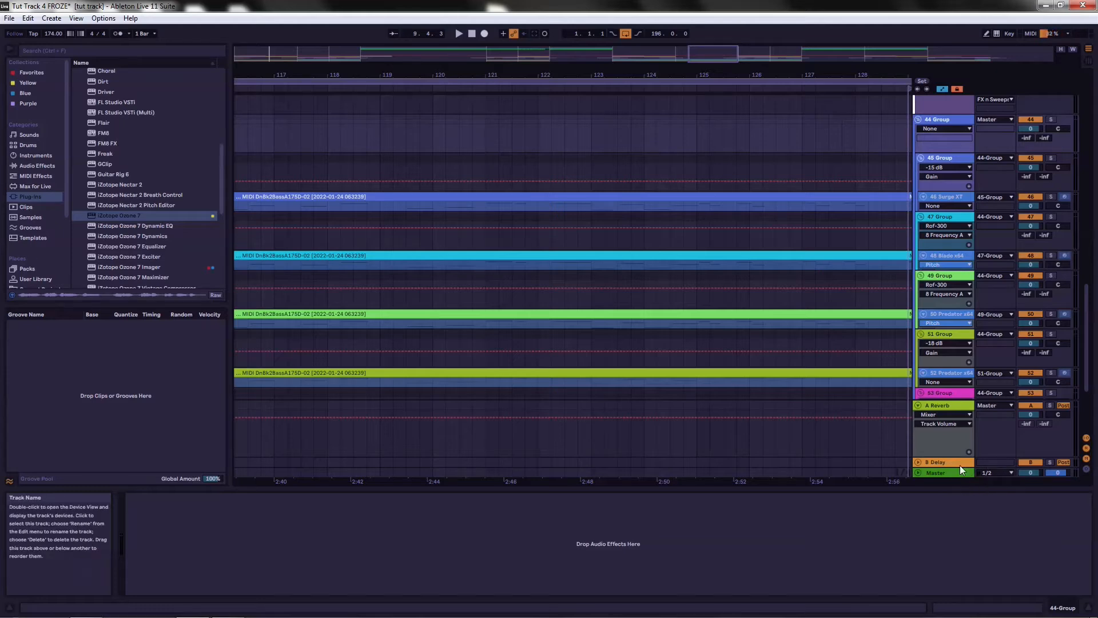
- Inspect the Pro-L 2 and iZotope Ozone 7 plug-in windows on the Master track, and close them
click(939, 472)
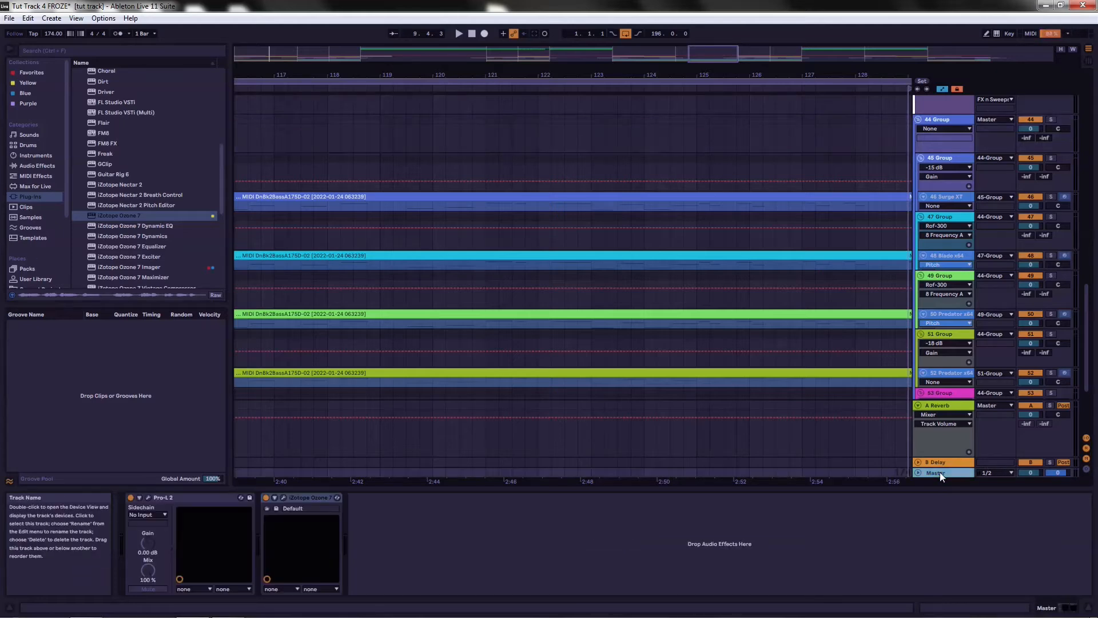
click(148, 497)
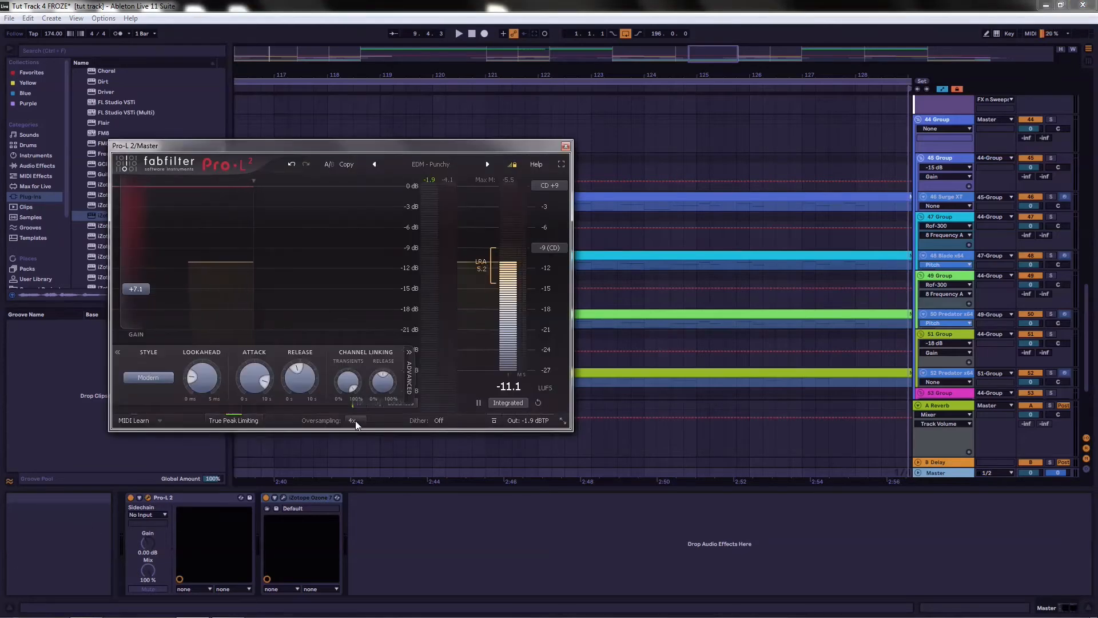
click(283, 498)
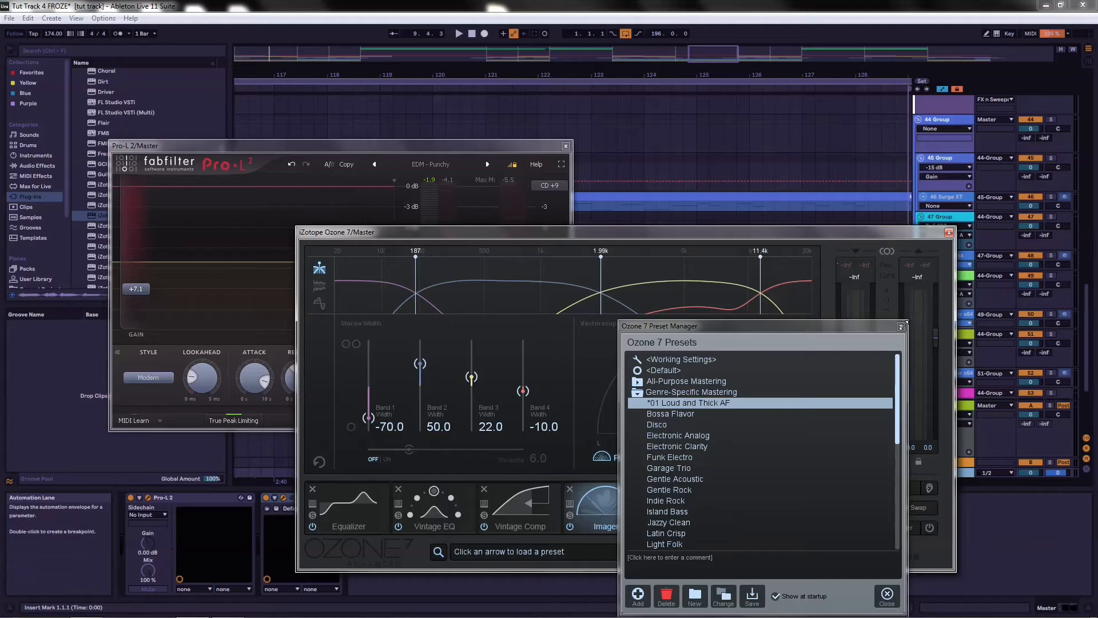
click(902, 326)
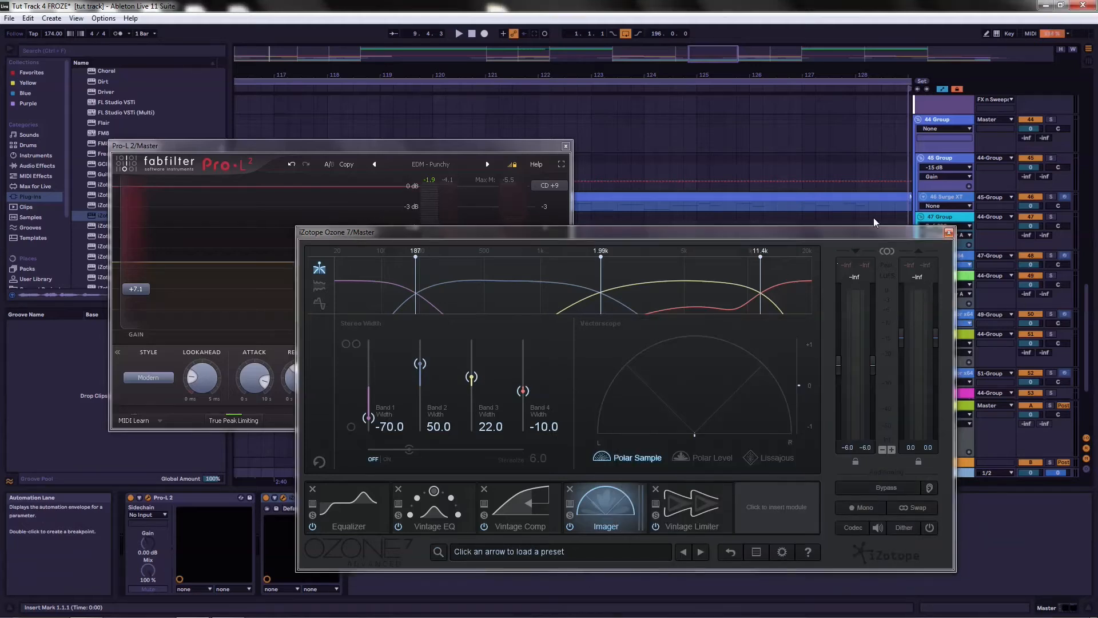
click(948, 232)
click(566, 146)
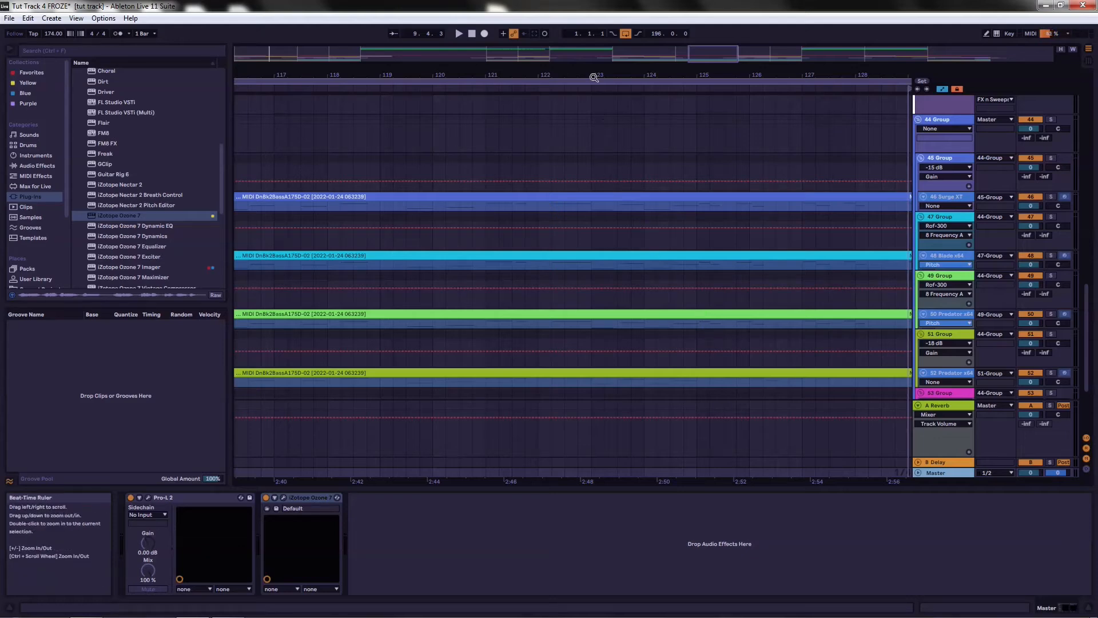
- Examine the 44 Group's clips across the arrangement's sections, from Start Core through the drops and Break Down to Outro Core
drag(594, 76, 667, 49)
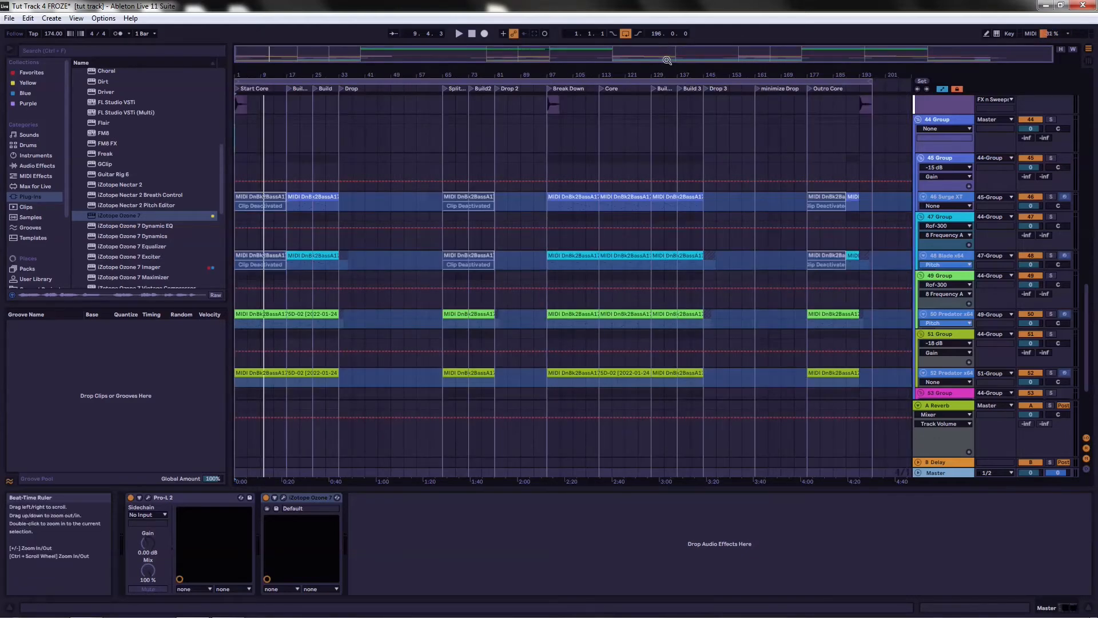
drag(668, 64, 661, 73)
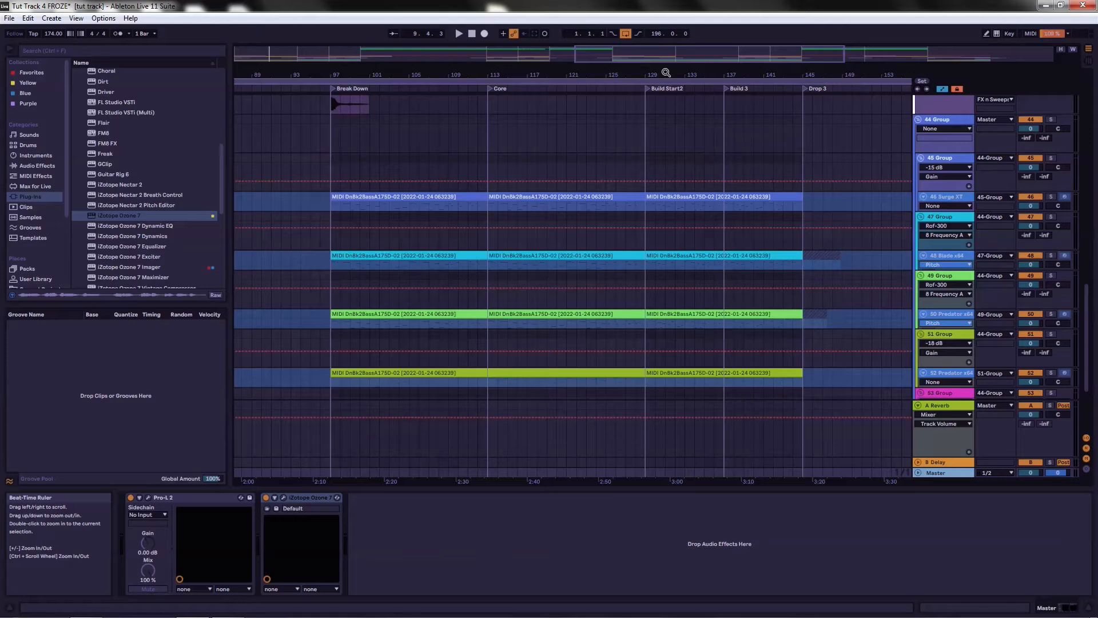
drag(666, 73, 465, 72)
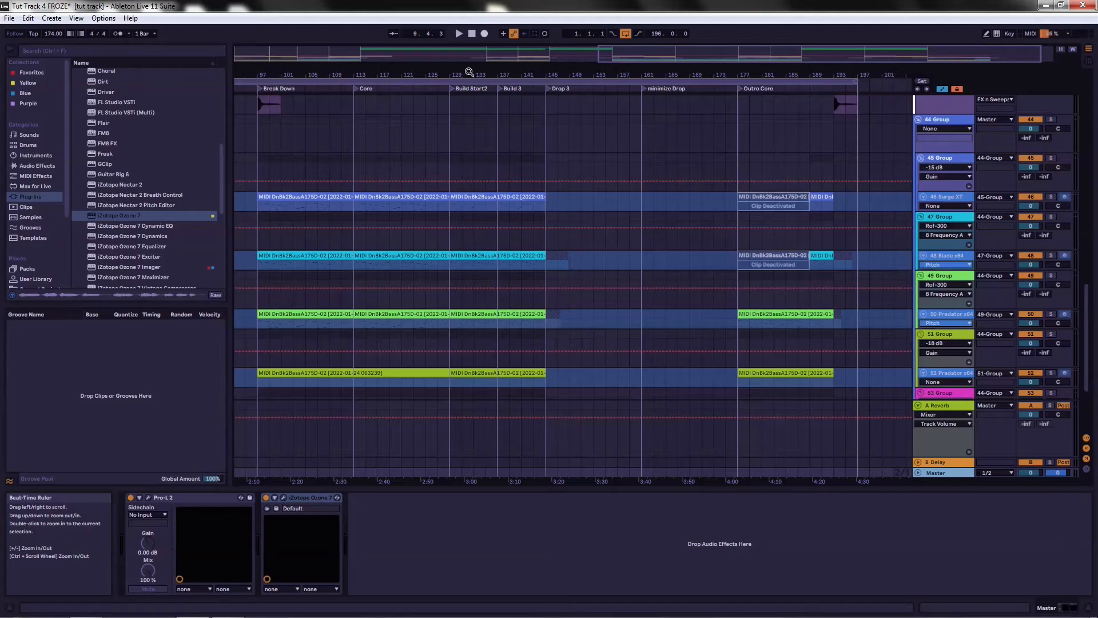
drag(469, 72, 780, 72)
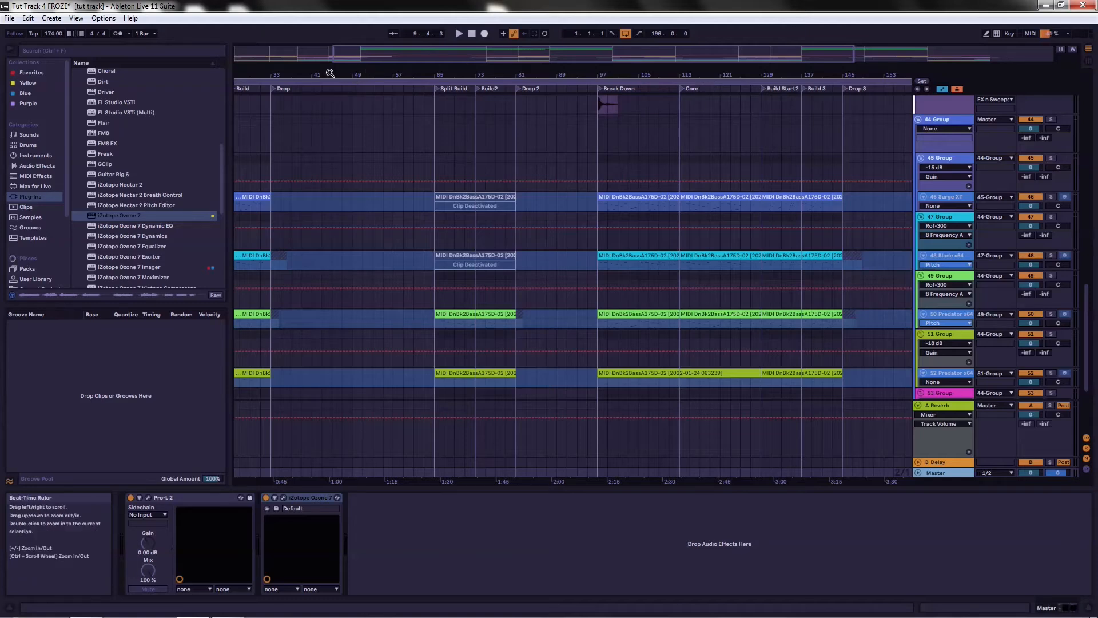
drag(332, 74, 457, 75)
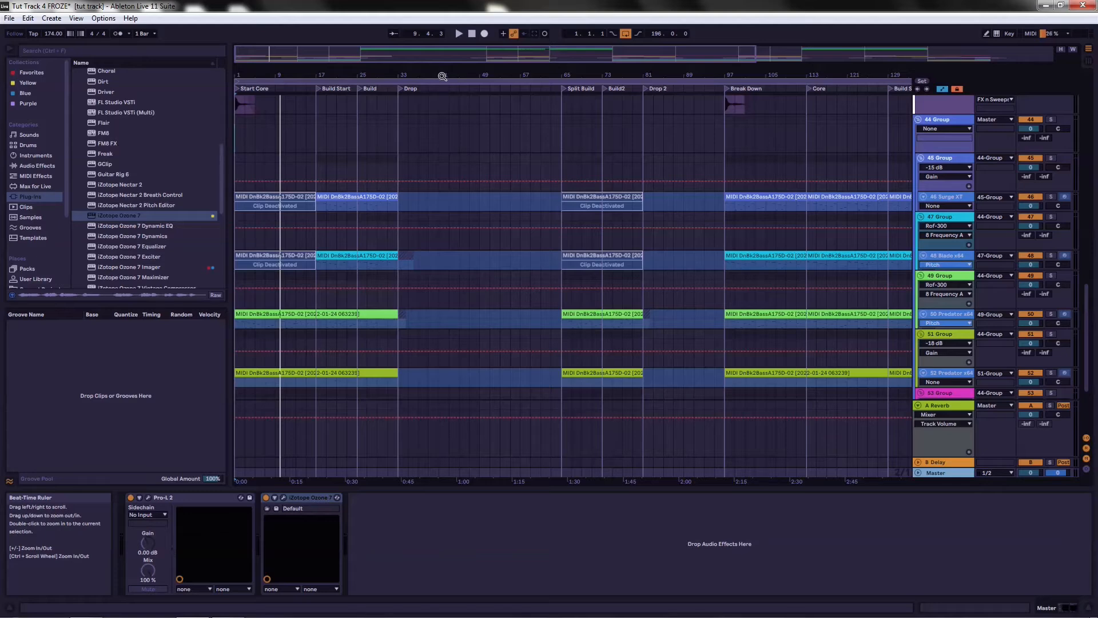
drag(442, 76, 372, 67)
scroll(935, 407, down, 5)
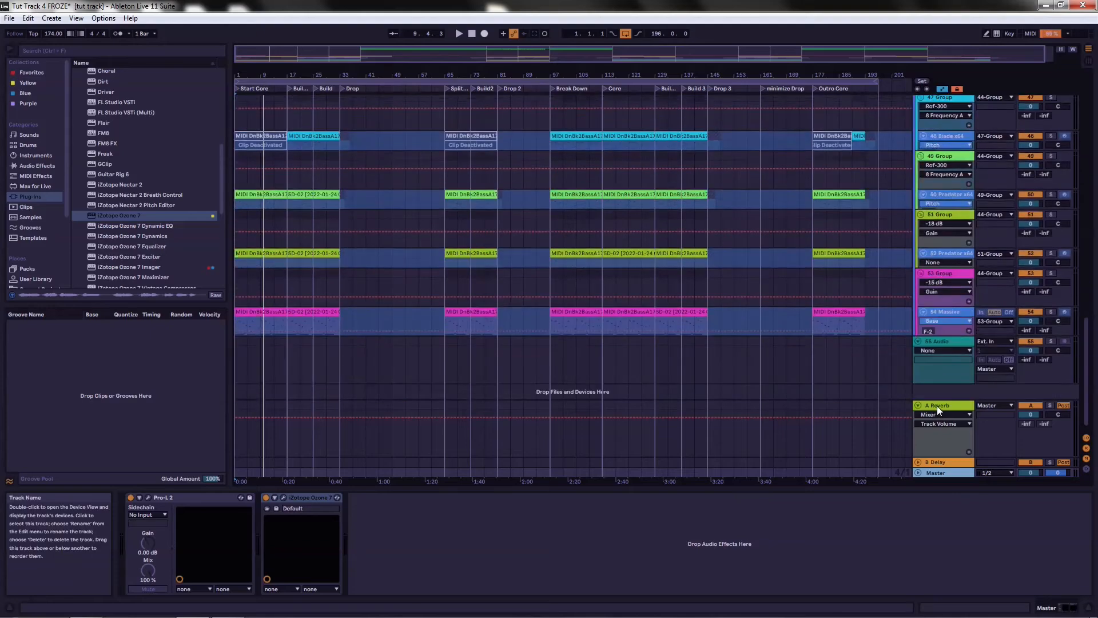
scroll(940, 396, up, 5)
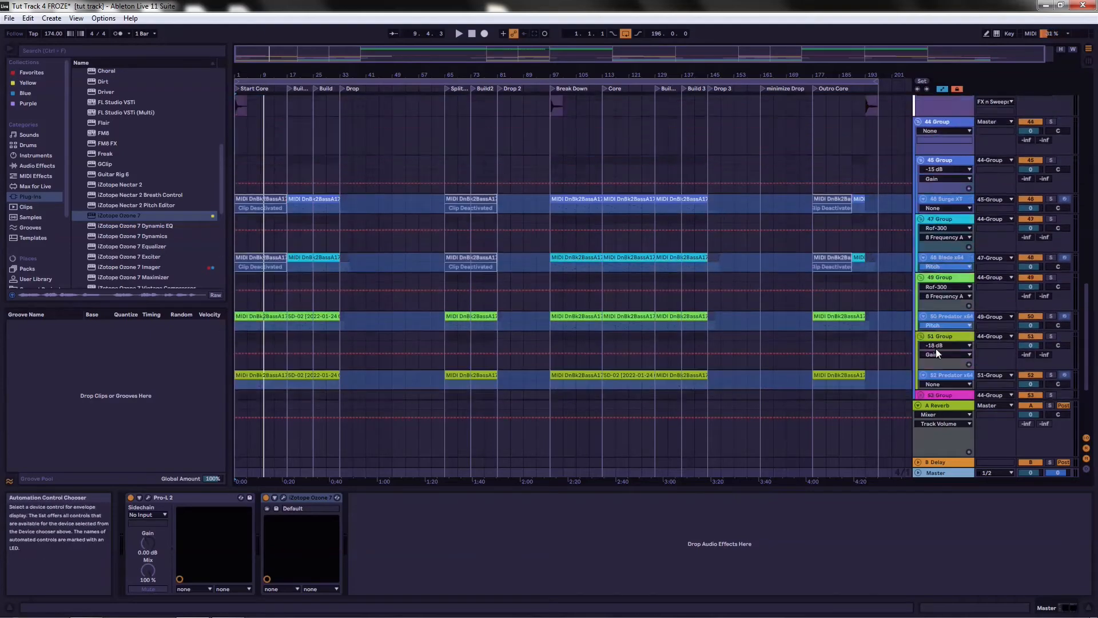
- Show the device chain of the Ro300 group, followed by that of the Down White track
scroll(921, 325, up, 8)
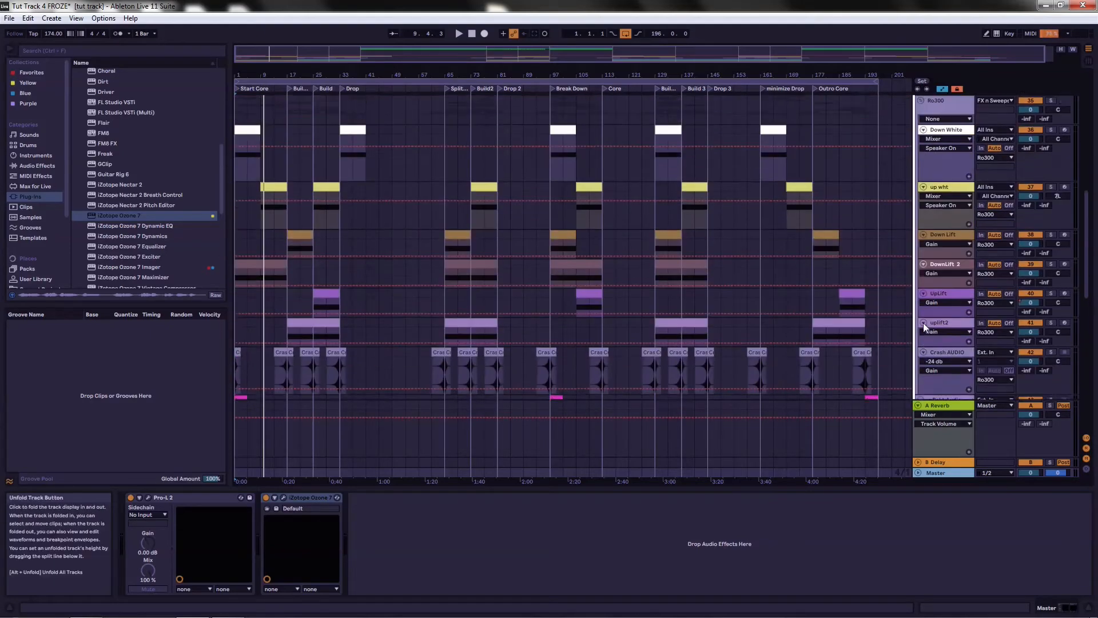
click(946, 183)
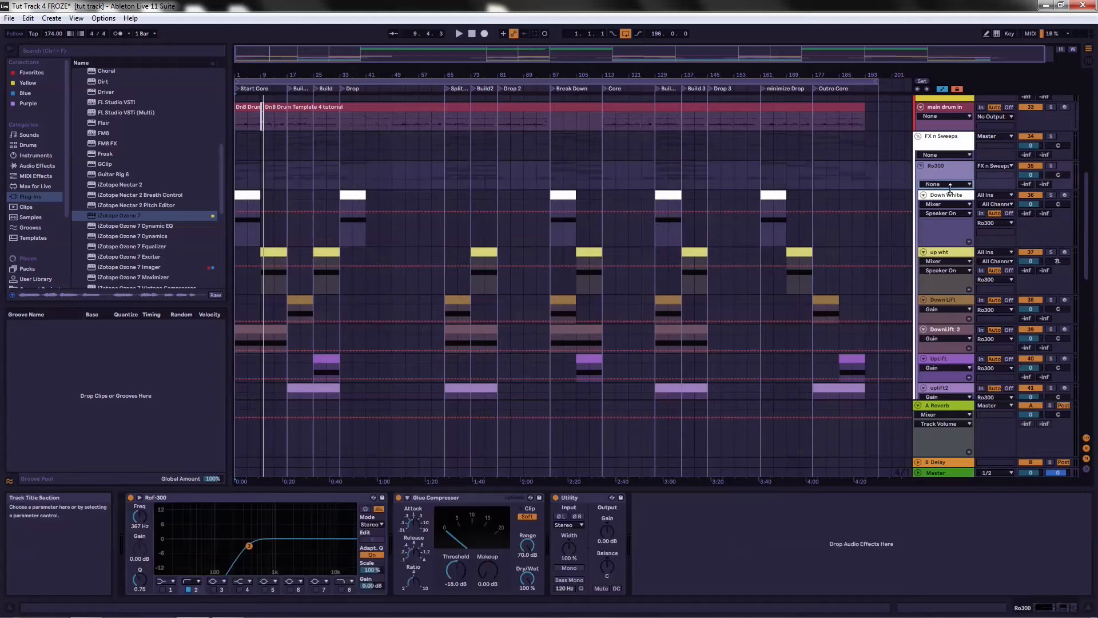
click(928, 197)
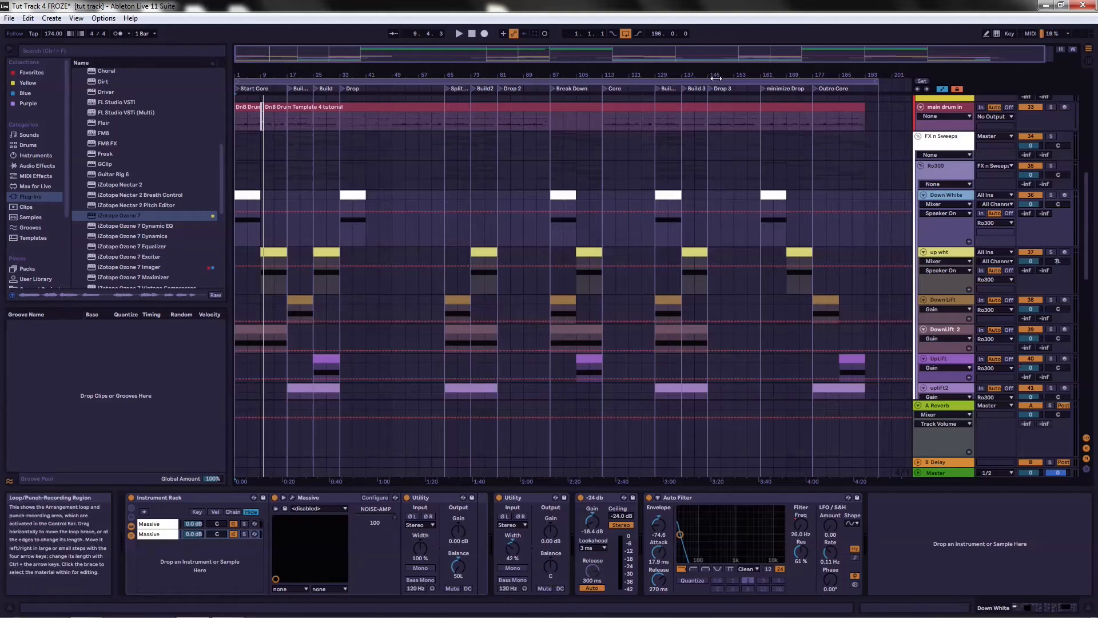
- Examine the bass and drum transient clips from Drop 3 to Outro Core, followed by the whole arrangement
drag(713, 73, 546, 93)
scroll(579, 228, up, 1)
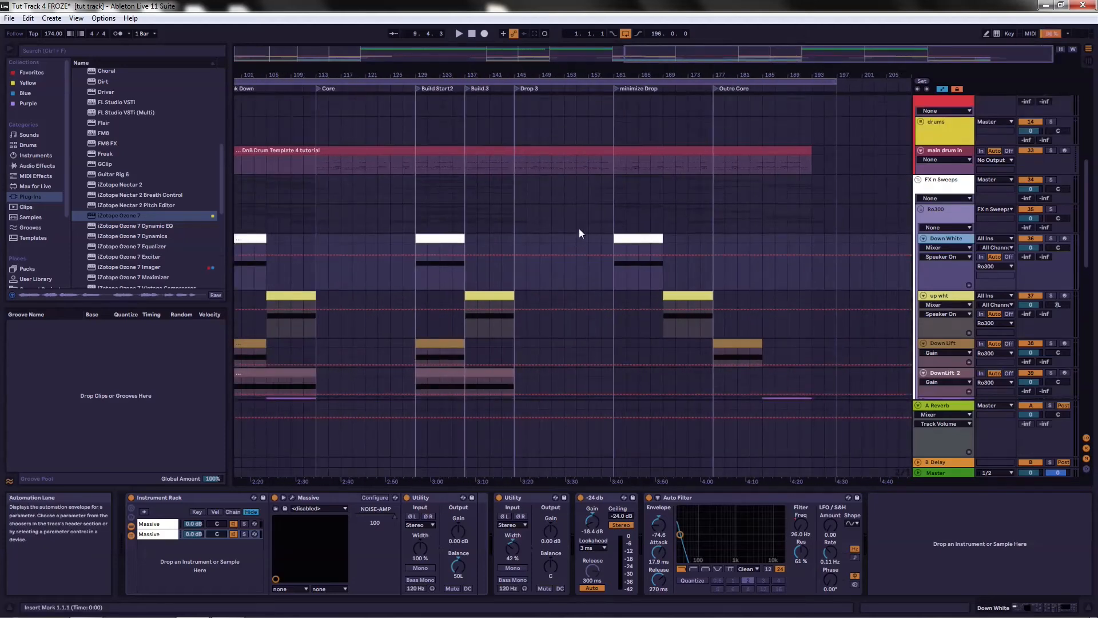
scroll(579, 232, up, 4)
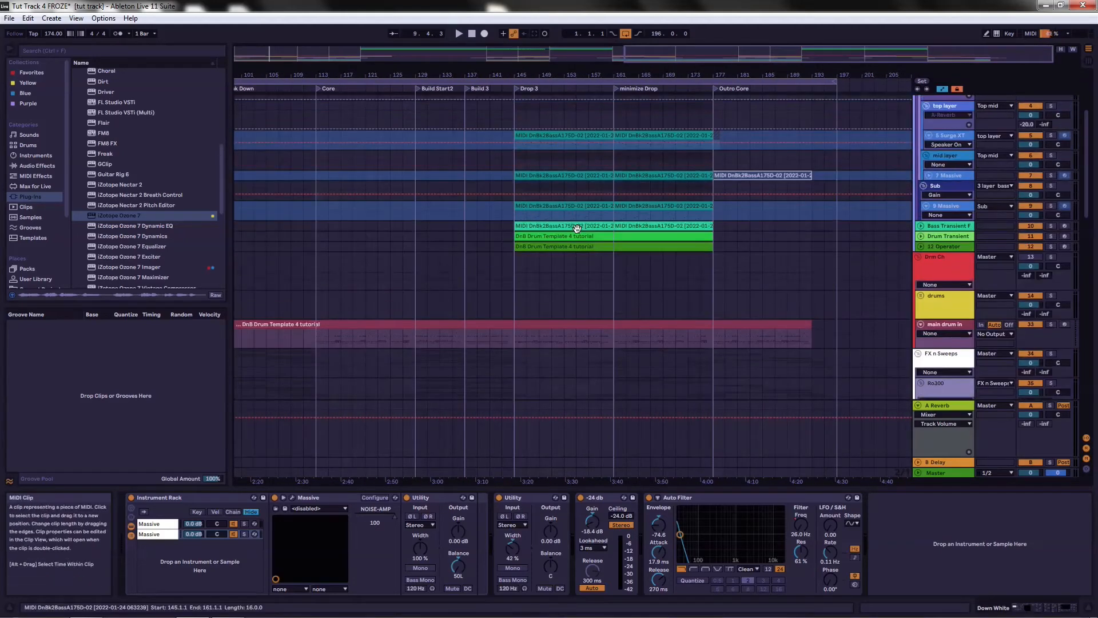
scroll(577, 229, up, 3)
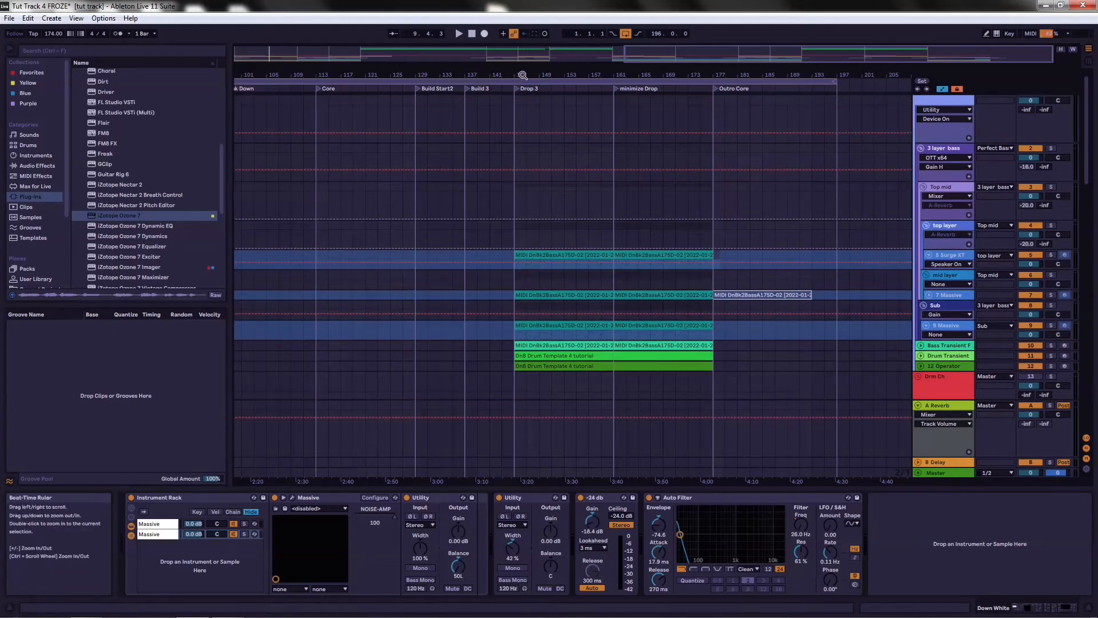
drag(523, 75, 523, 45)
scroll(545, 259, down, 1)
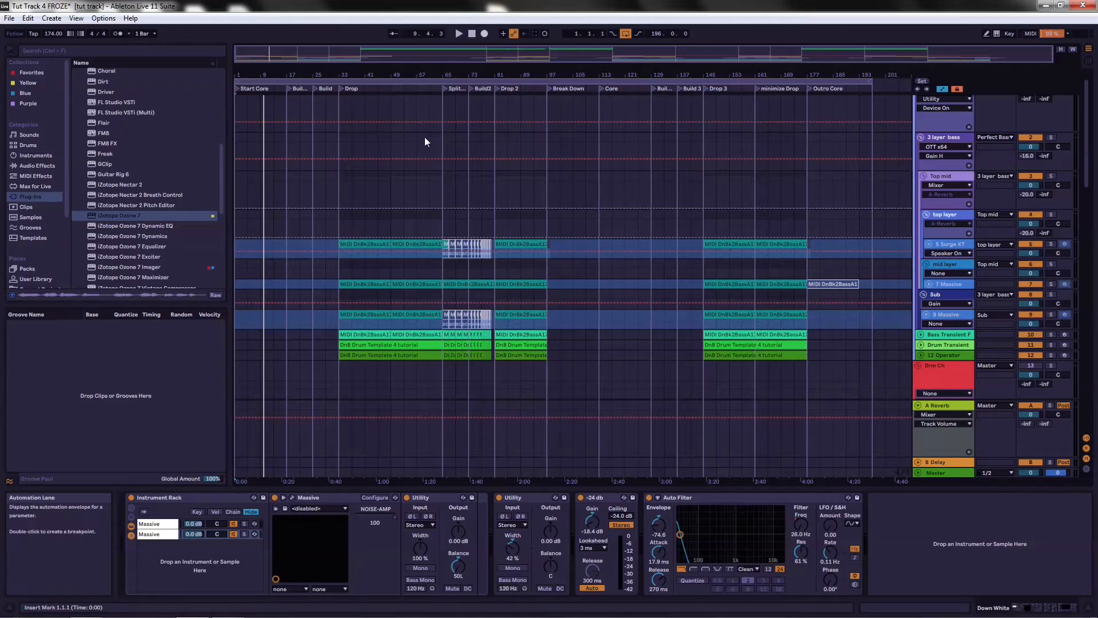
- Examine the lift, sweep and crash clips of the Ro300 group around Split Build, Build2 and Drop 2
drag(447, 70, 550, 151)
scroll(564, 356, down, 13)
scroll(571, 348, down, 20)
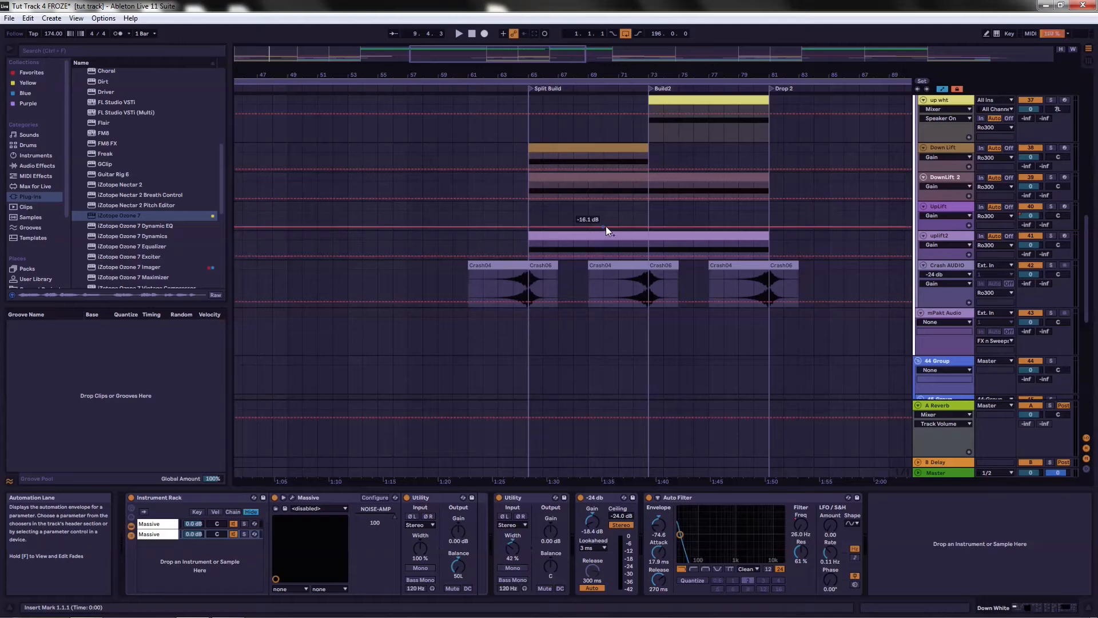
key(w)
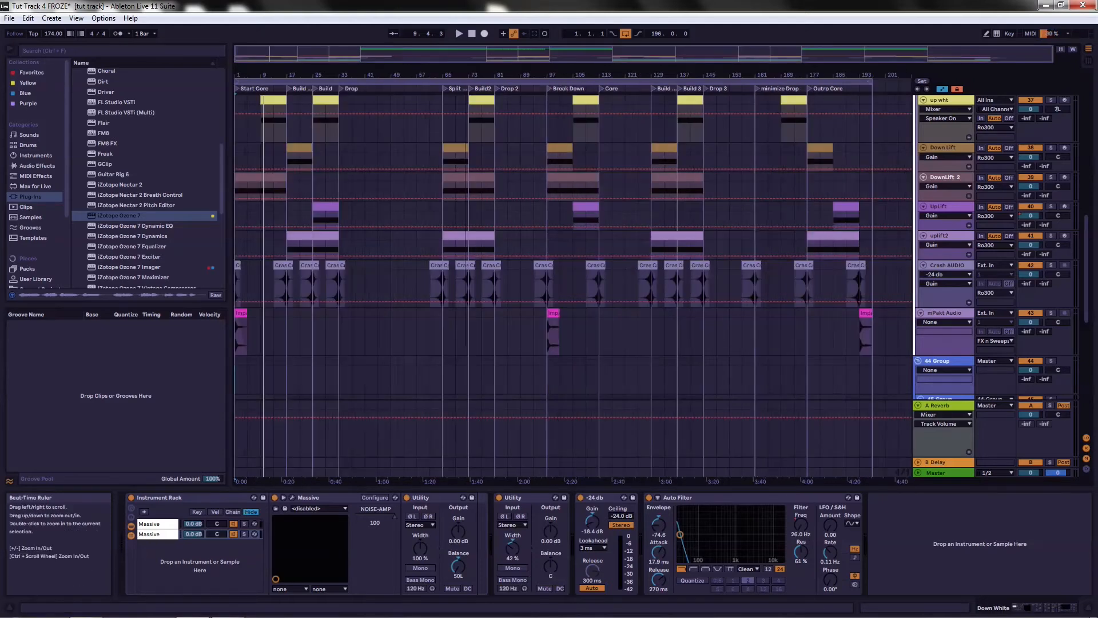
- Examine the impact, crash, sweep, synth and drum clips from Start Core through Build Start and Build
drag(238, 75, 238, 198)
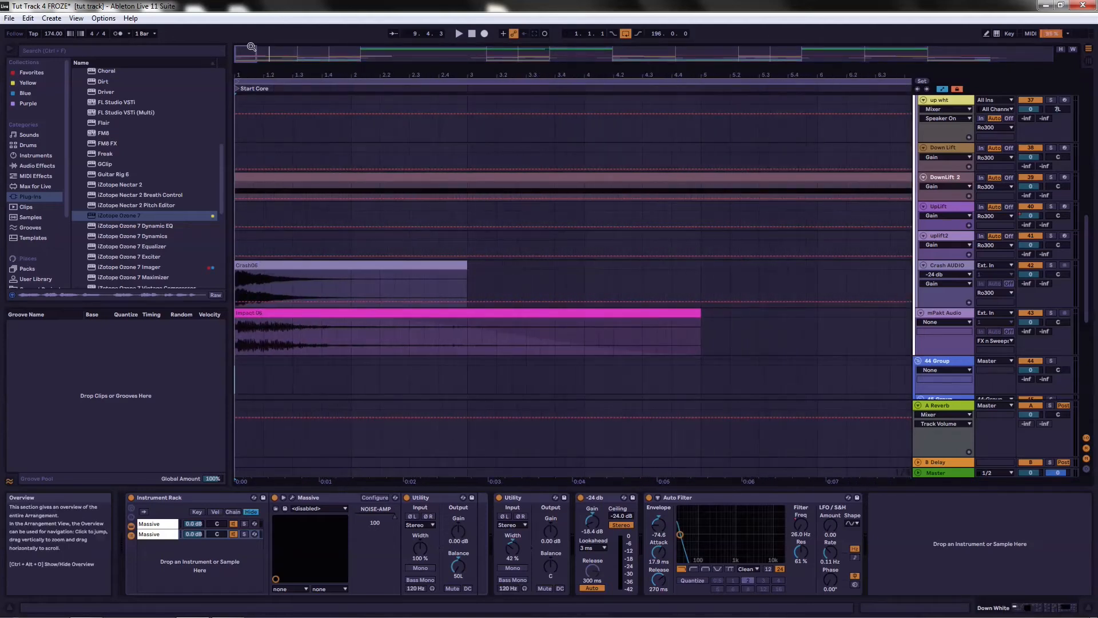
drag(413, 76, 302, 73)
scroll(380, 229, up, 8)
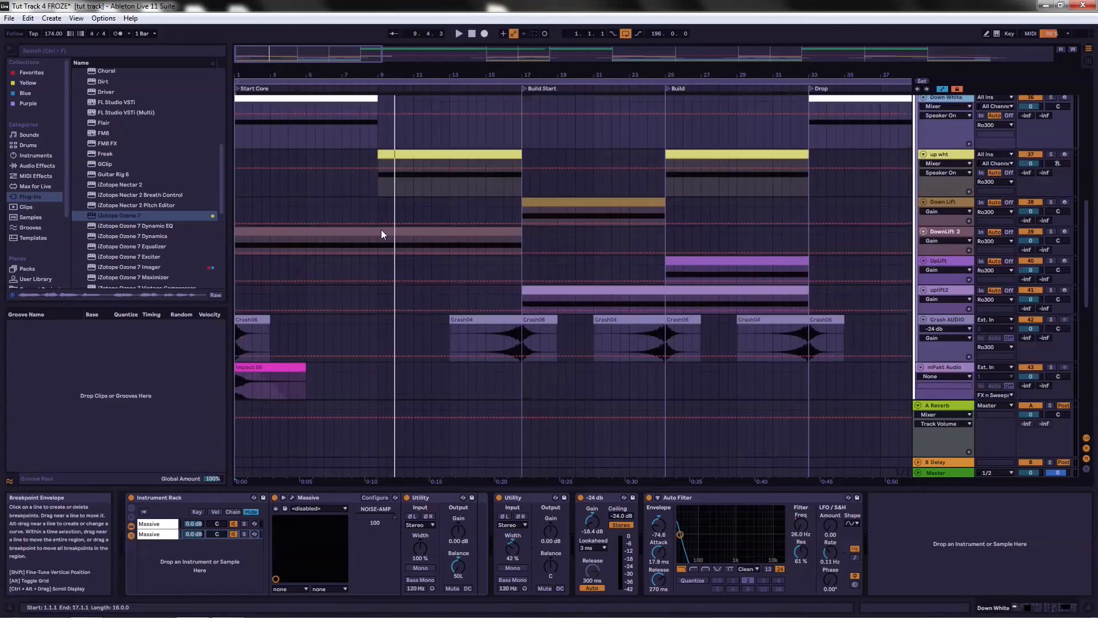
scroll(381, 228, up, 3)
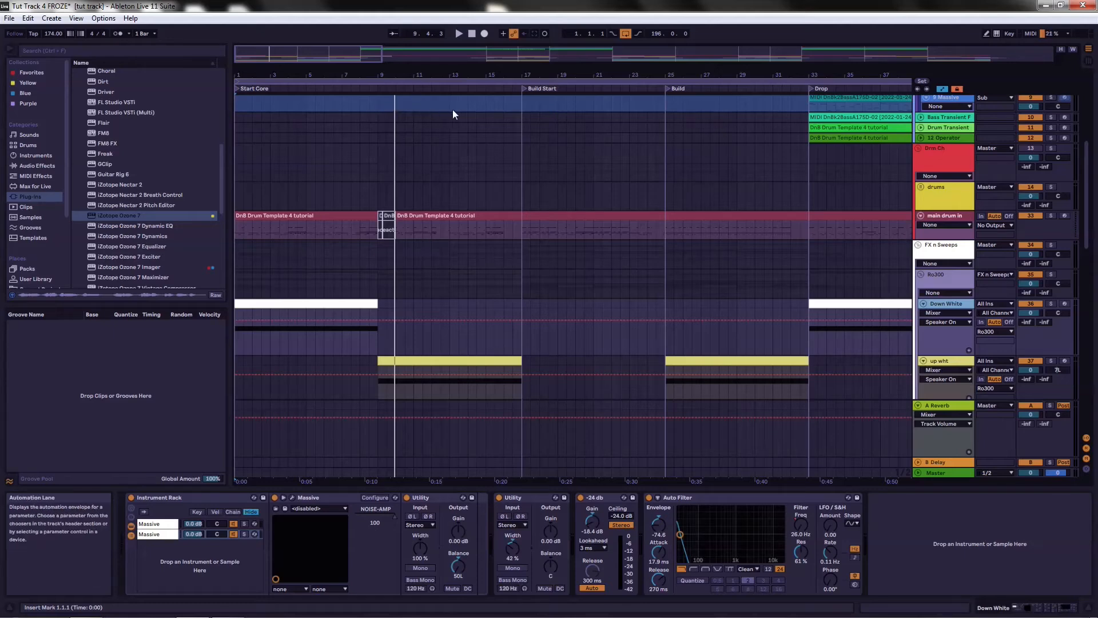
scroll(520, 228, down, 3)
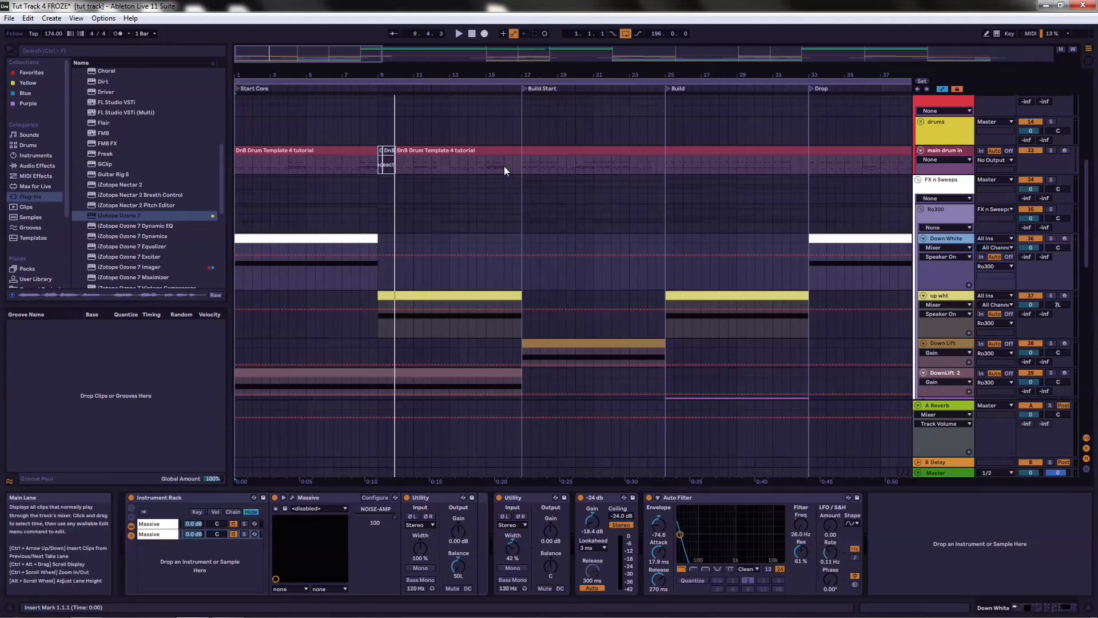
scroll(500, 174, down, 3)
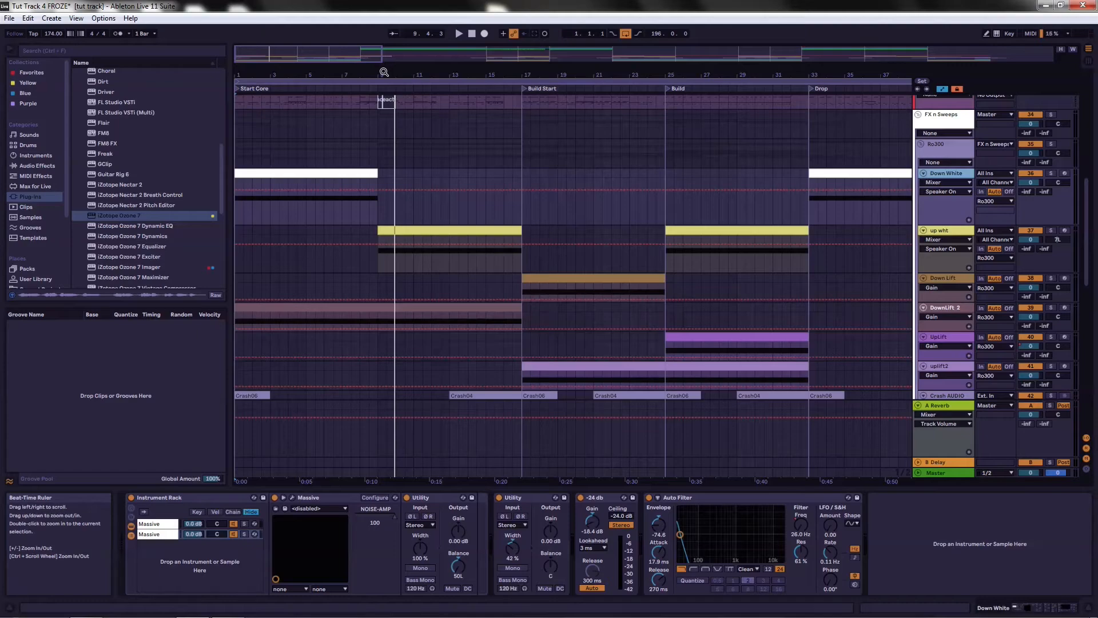
mouse_move(385, 72)
mouse_down()
mouse_move(390, 103)
mouse_move(394, 61)
mouse_up()
scroll(532, 186, down, 10)
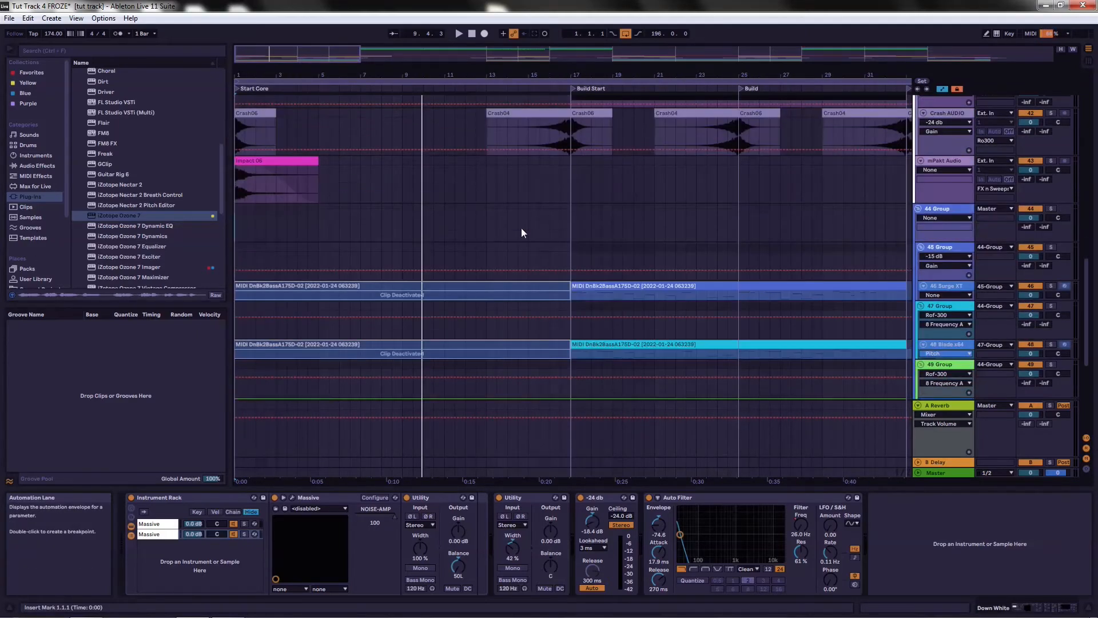
scroll(709, 235, up, 10)
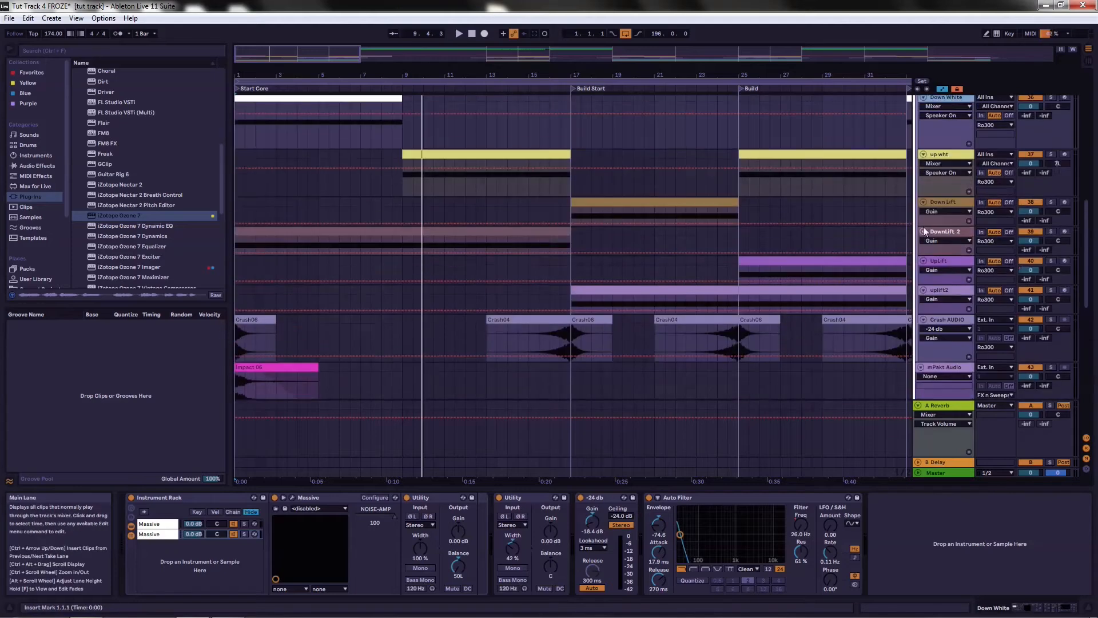
scroll(955, 366, up, 6)
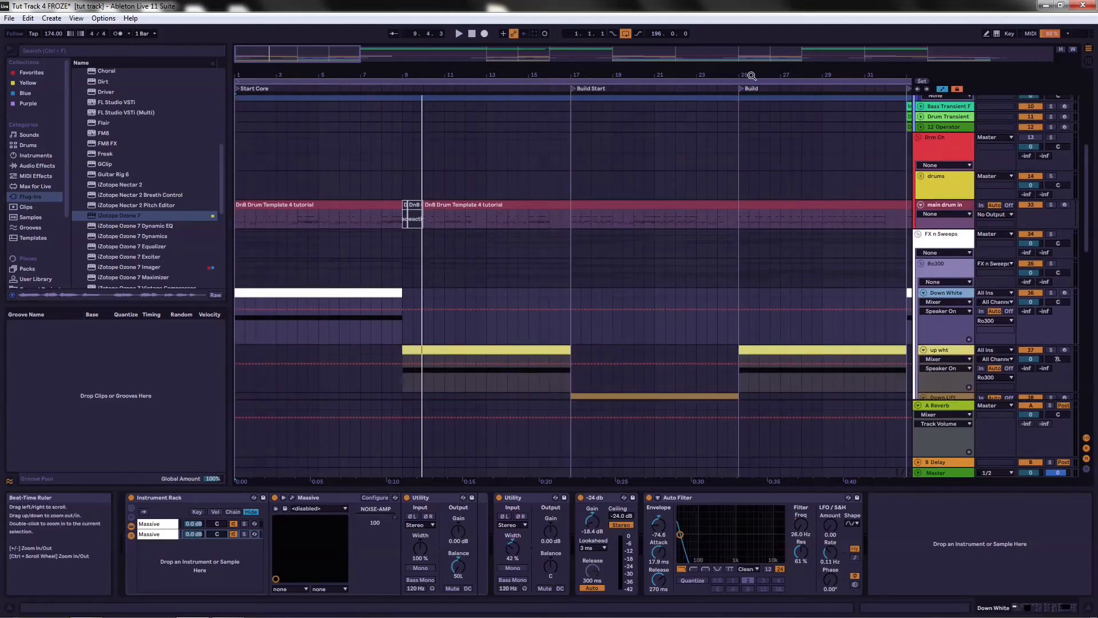
- Unfold the drums group, look through its kick, snare, hi-hat and percussion tracks, and fold up the Drm Ch group
key(w)
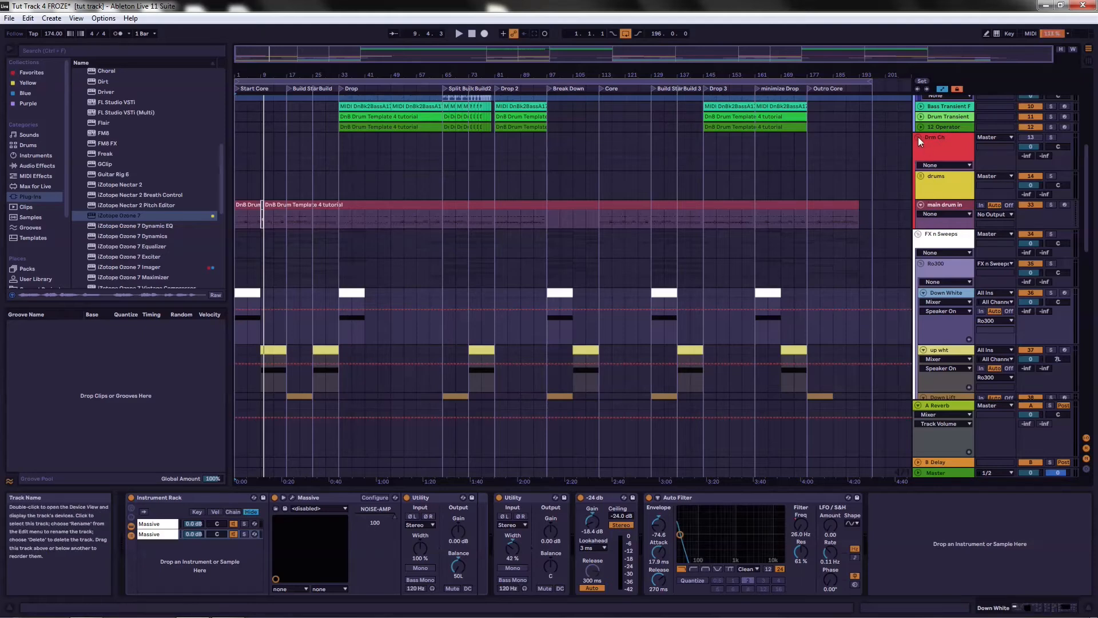
click(920, 176)
scroll(924, 199, down, 5)
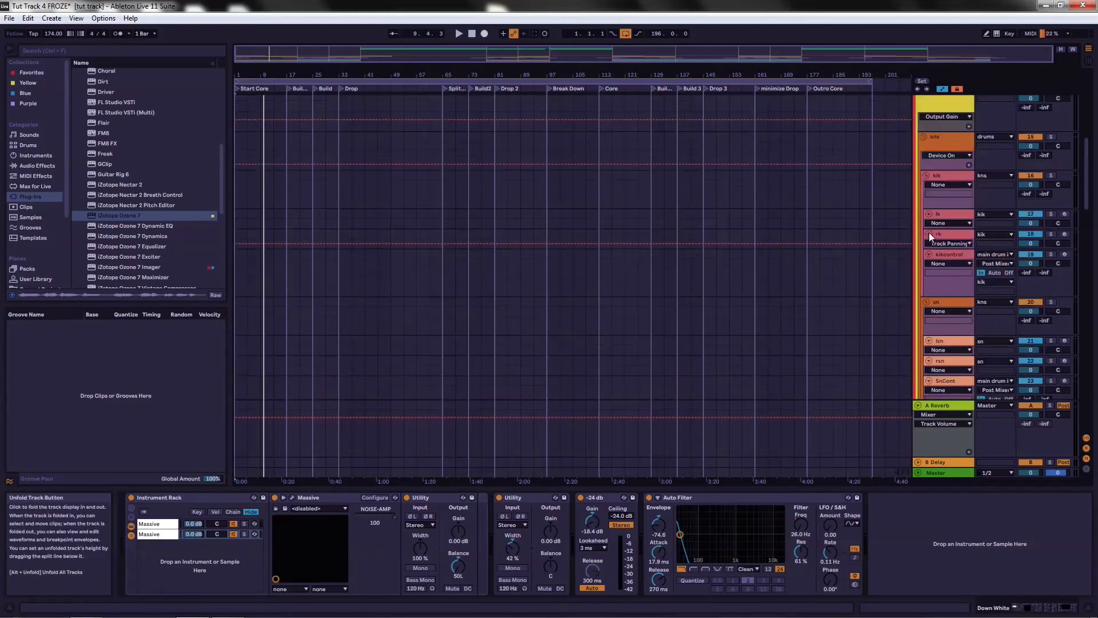
scroll(940, 268, down, 6)
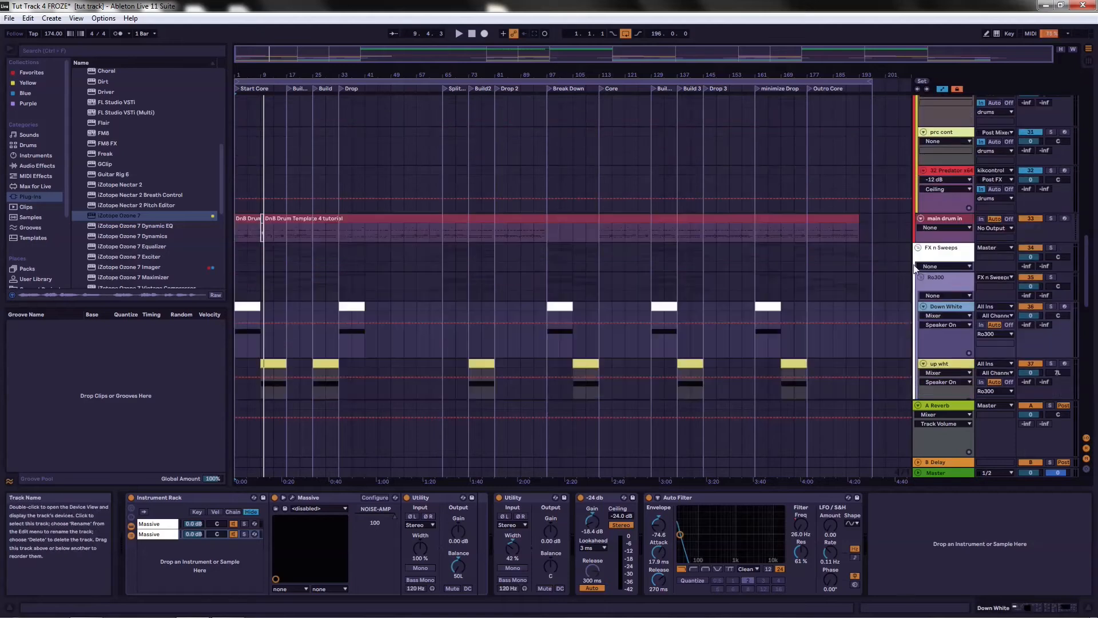
scroll(571, 251, up, 2)
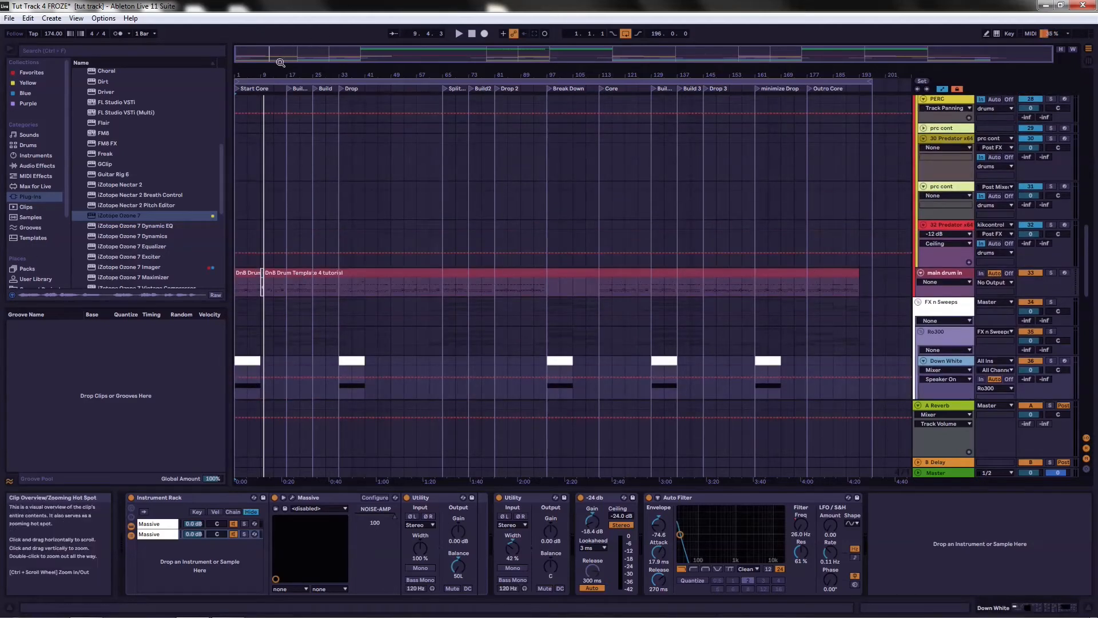
drag(278, 76, 316, 343)
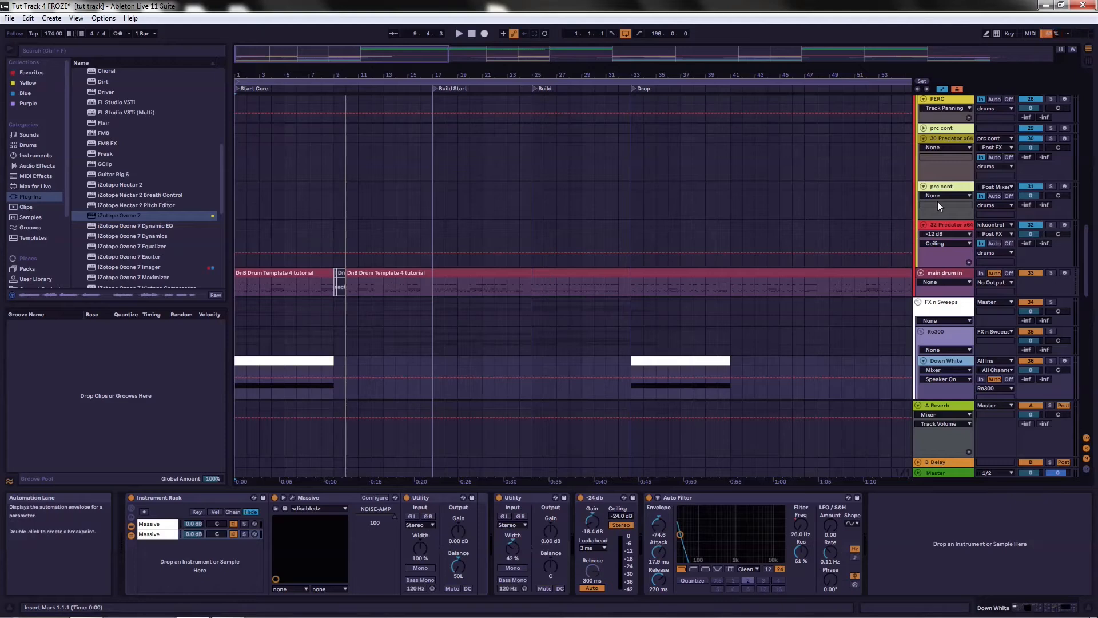
scroll(907, 187, up, 10)
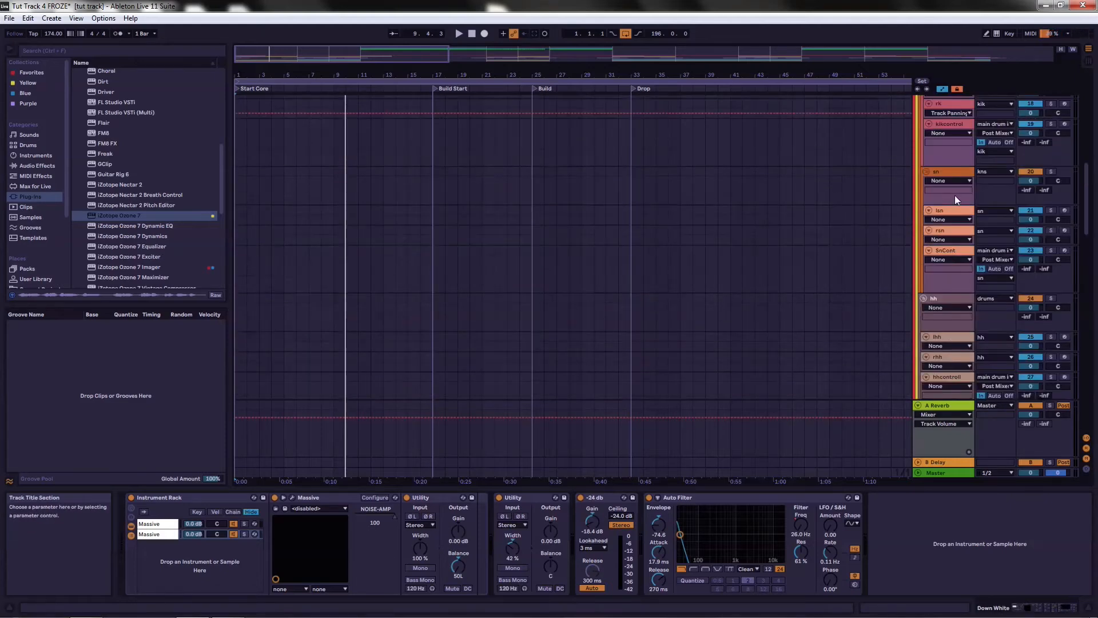
scroll(952, 194, up, 5)
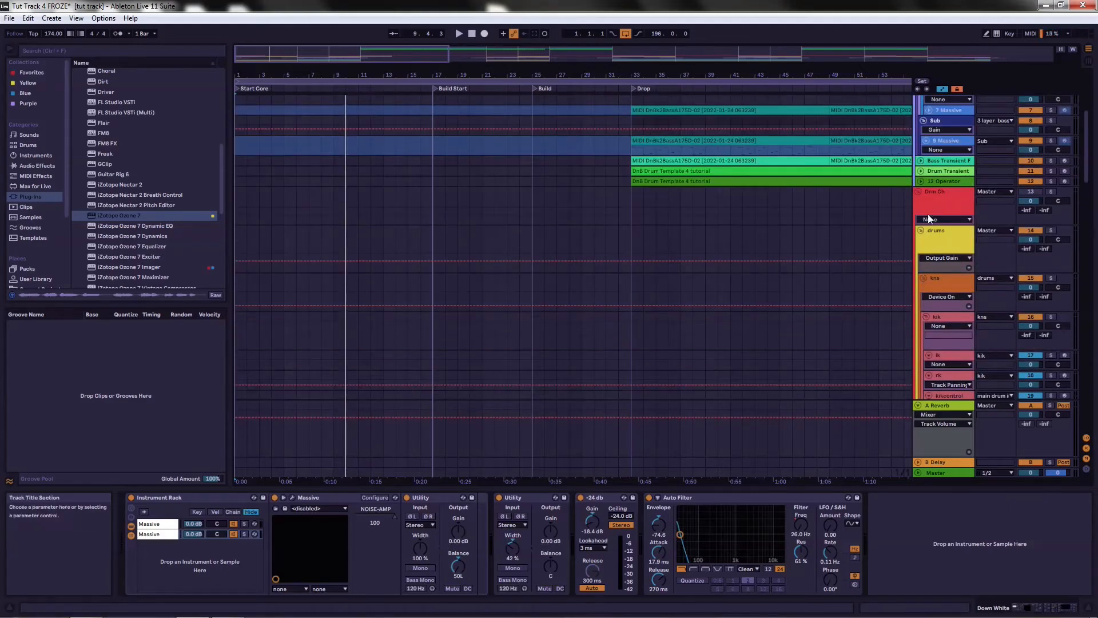
click(917, 192)
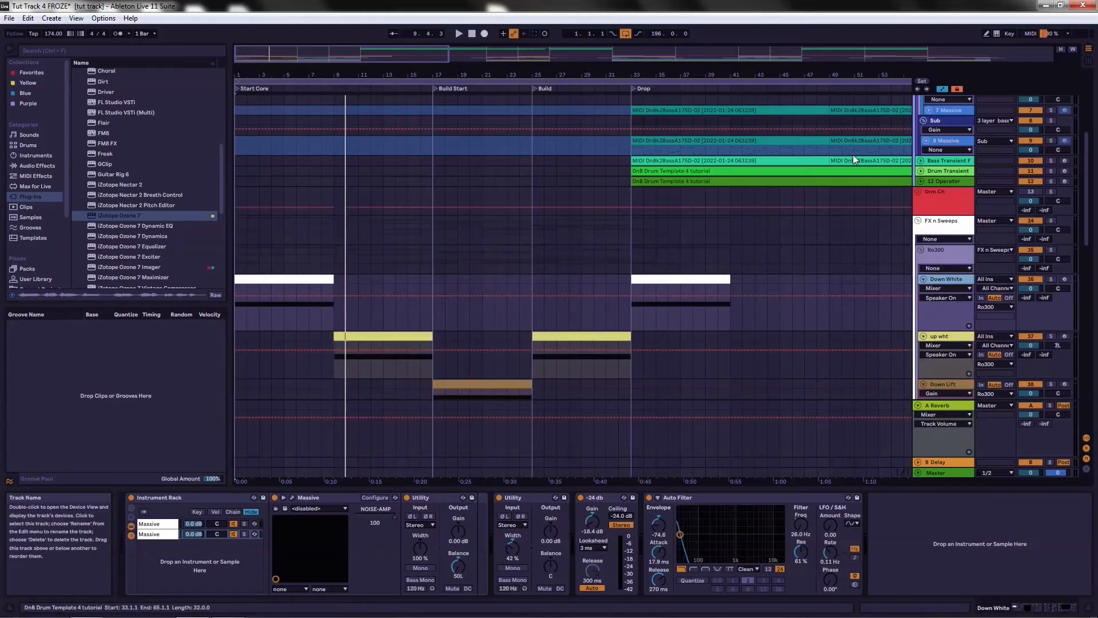
- Show the Auto Filter frequency automation on the Down White track across the whole arrangement
drag(780, 74, 780, 20)
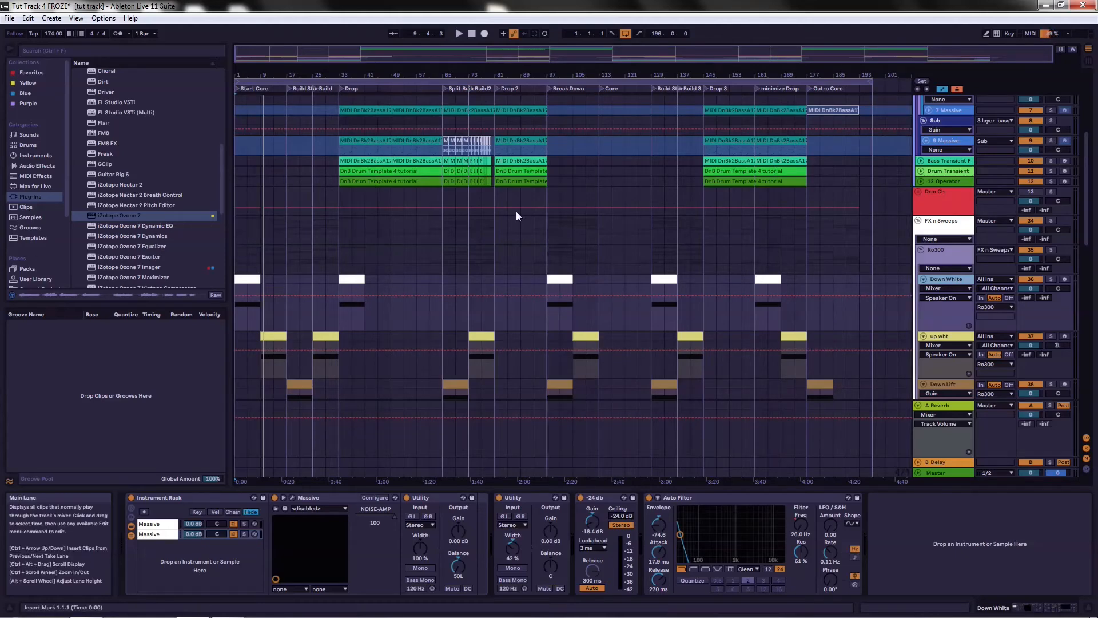
scroll(350, 256, down, 5)
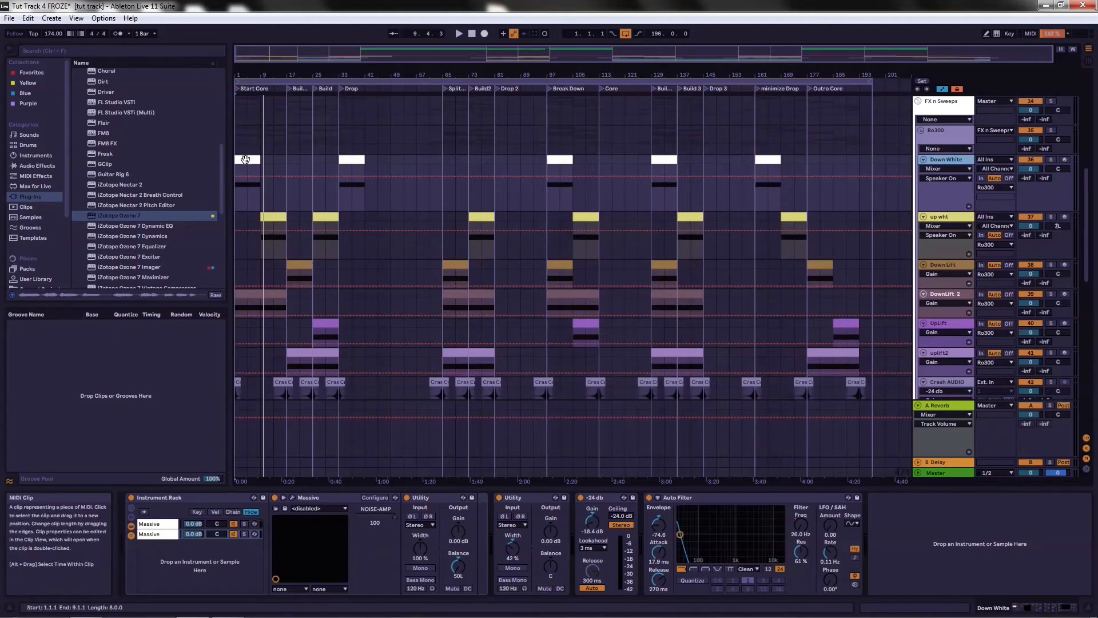
right_click(803, 524)
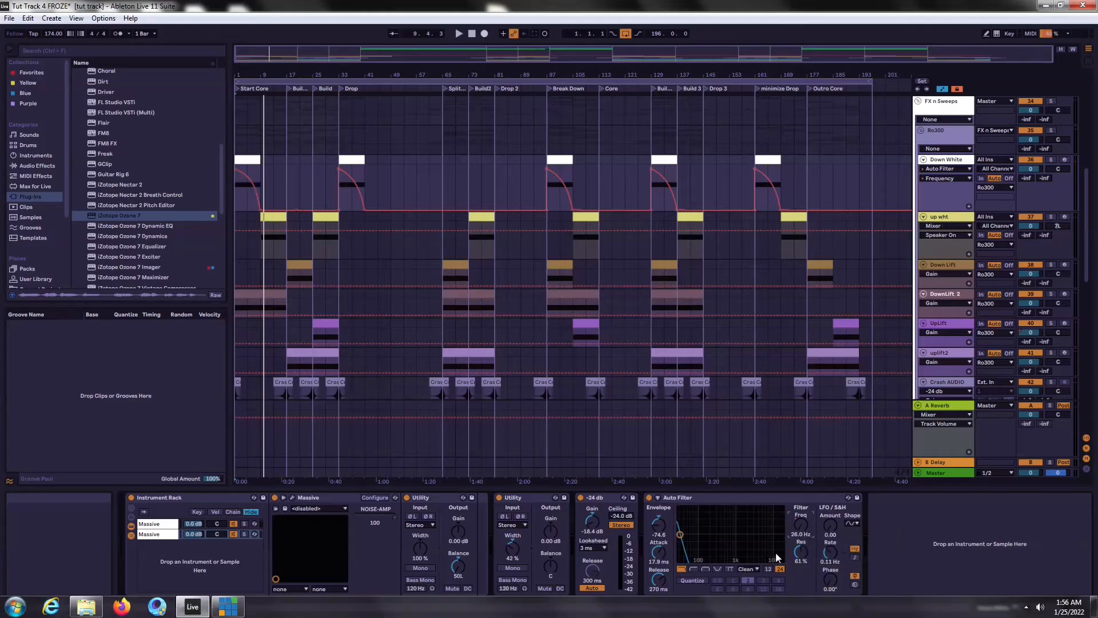
right_click(801, 525)
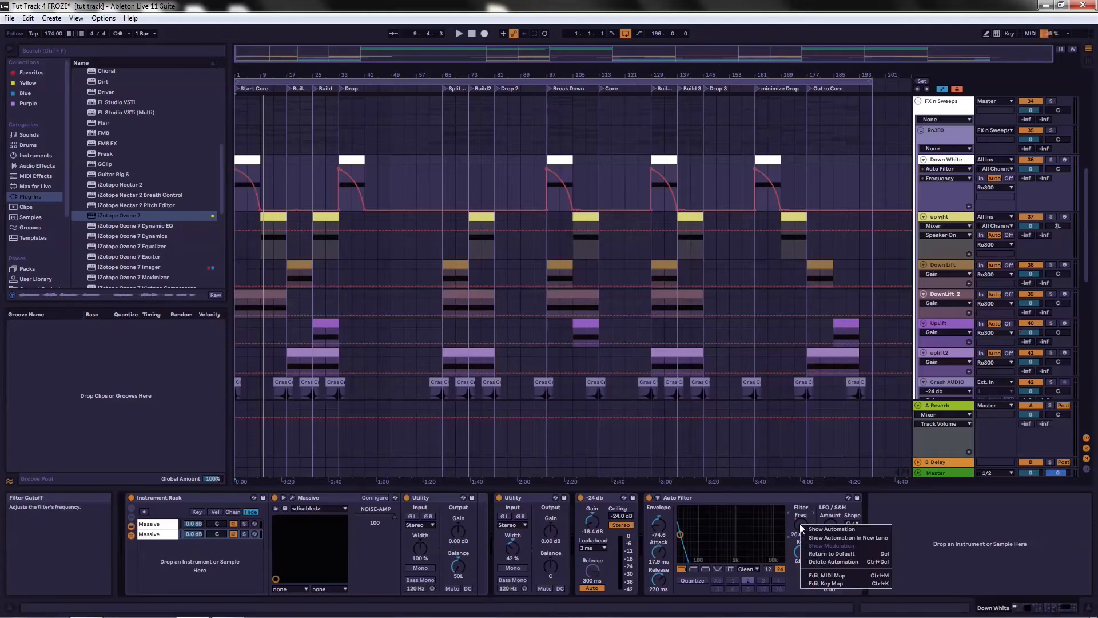
click(964, 531)
right_click(804, 524)
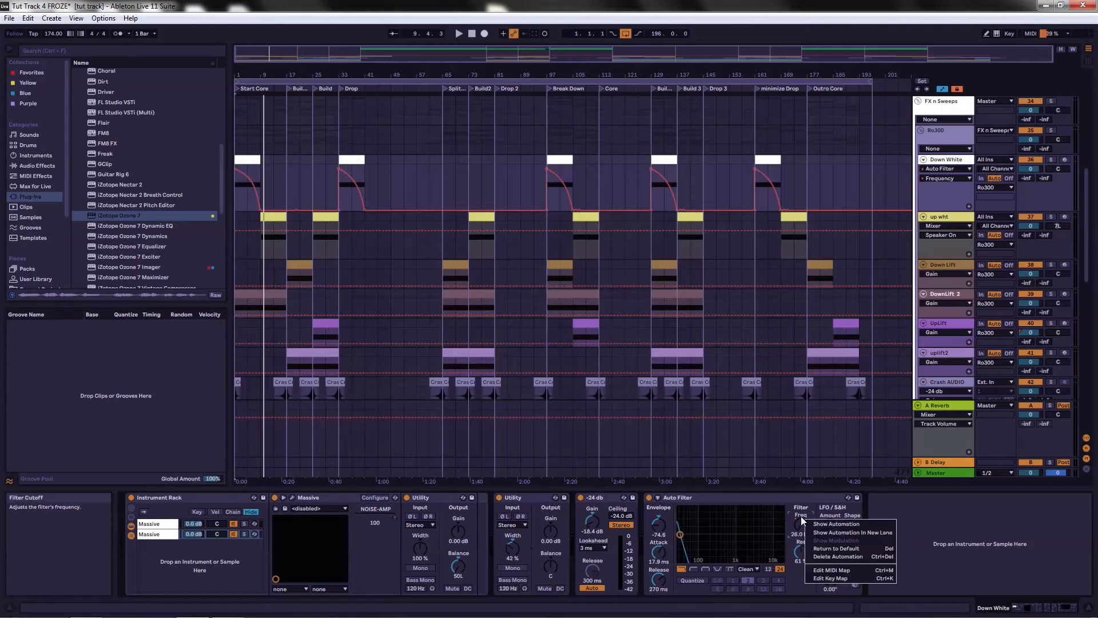
click(837, 524)
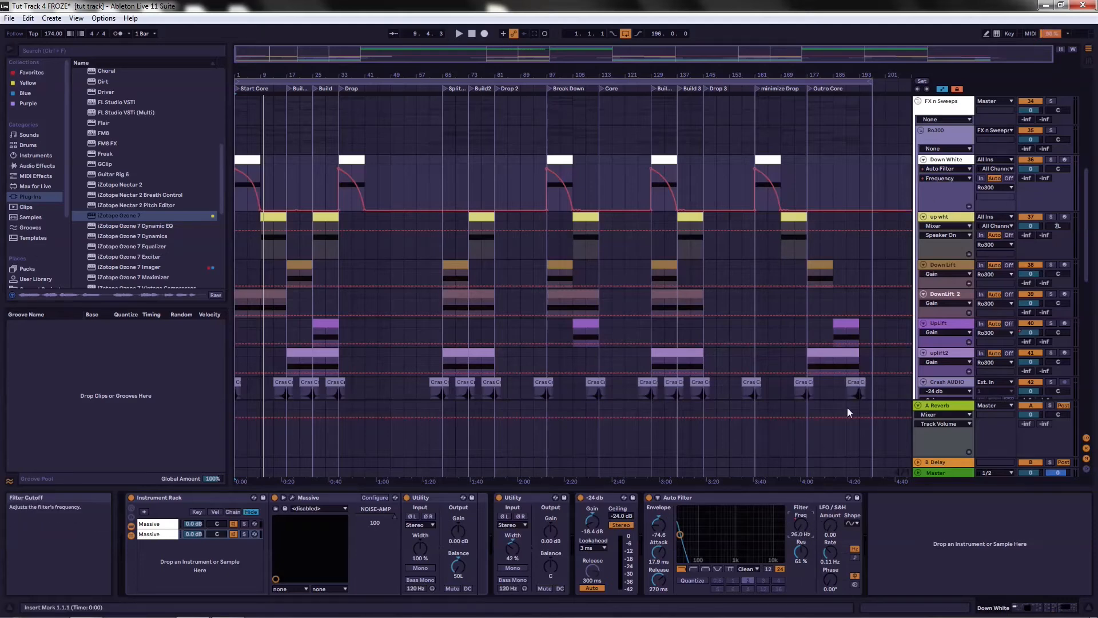
- Show the Auto Filter frequency automation on the up wht track
click(939, 217)
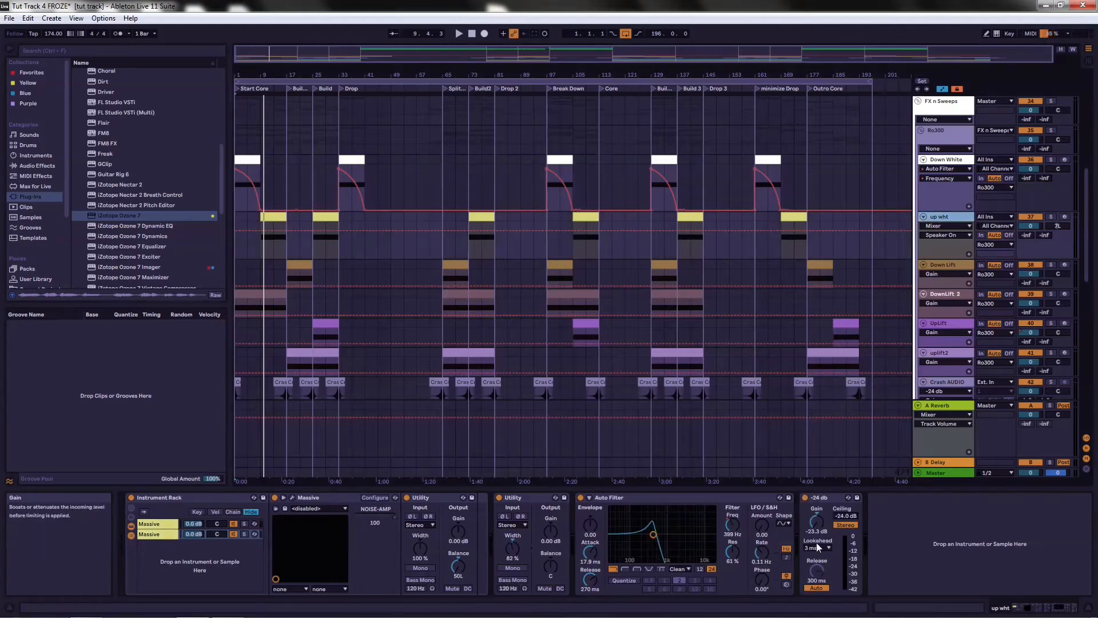
right_click(731, 524)
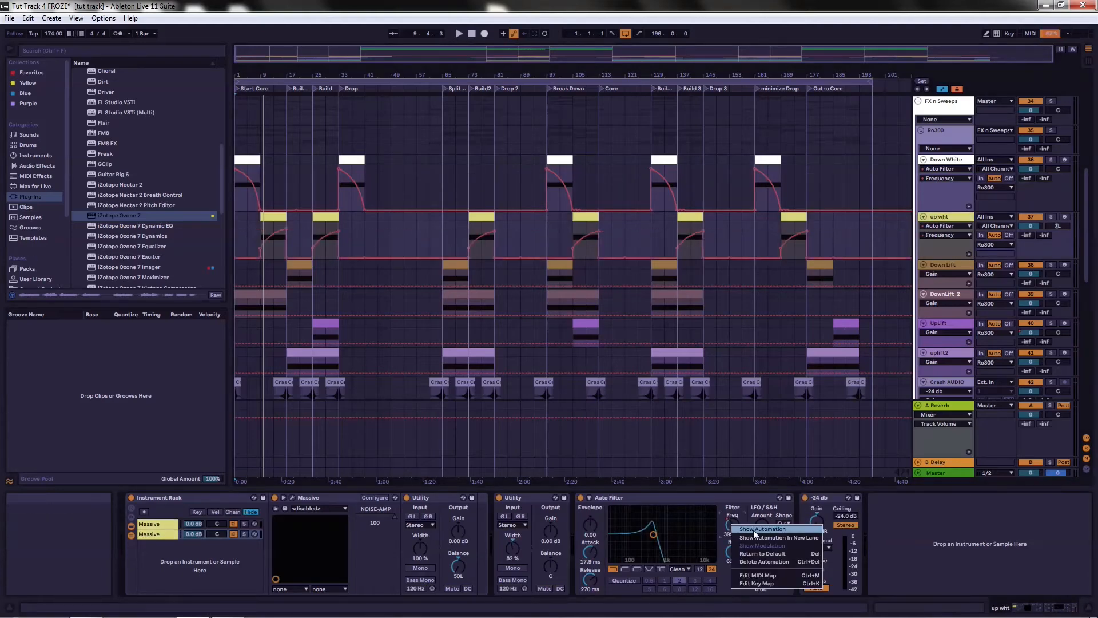
click(896, 516)
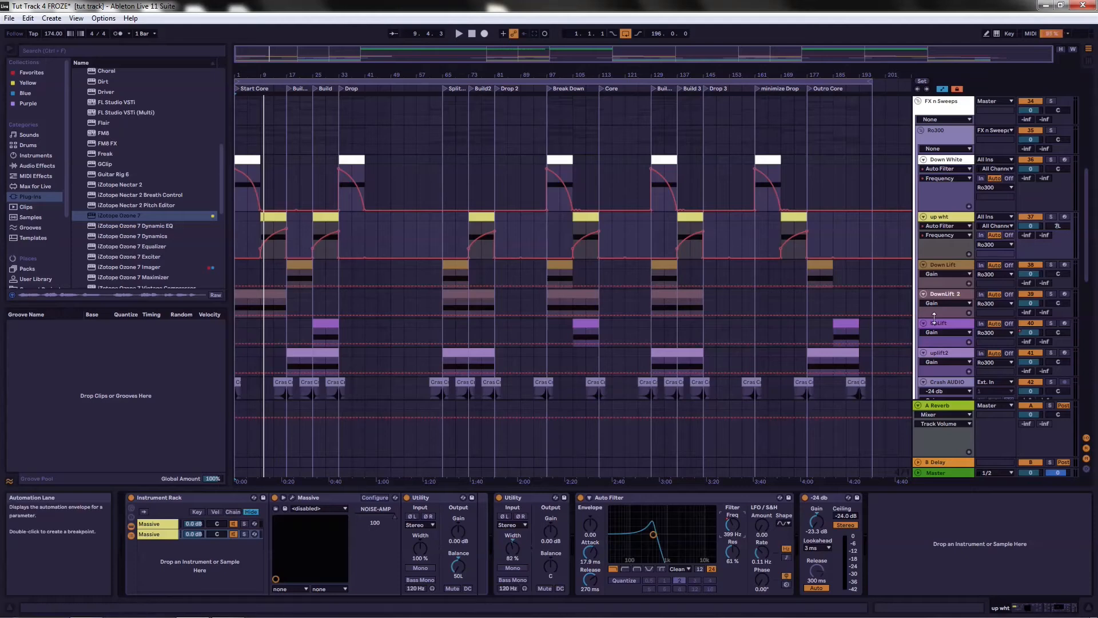
- Show the Massive master volume automation on the Down Lift track, followed by its Fade automation
click(952, 265)
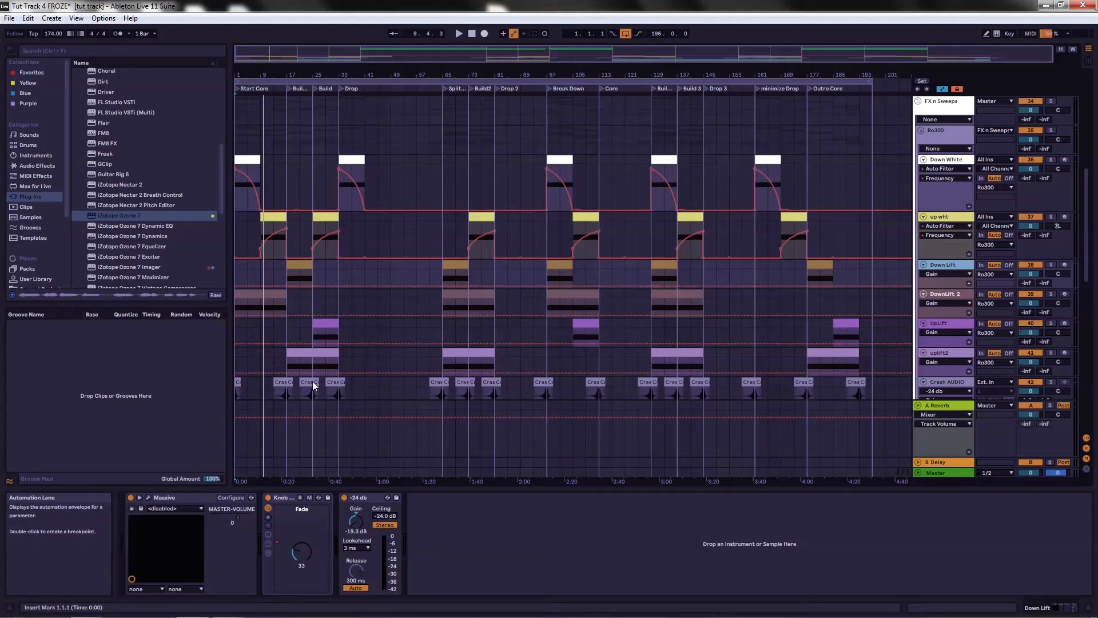
right_click(234, 517)
click(514, 557)
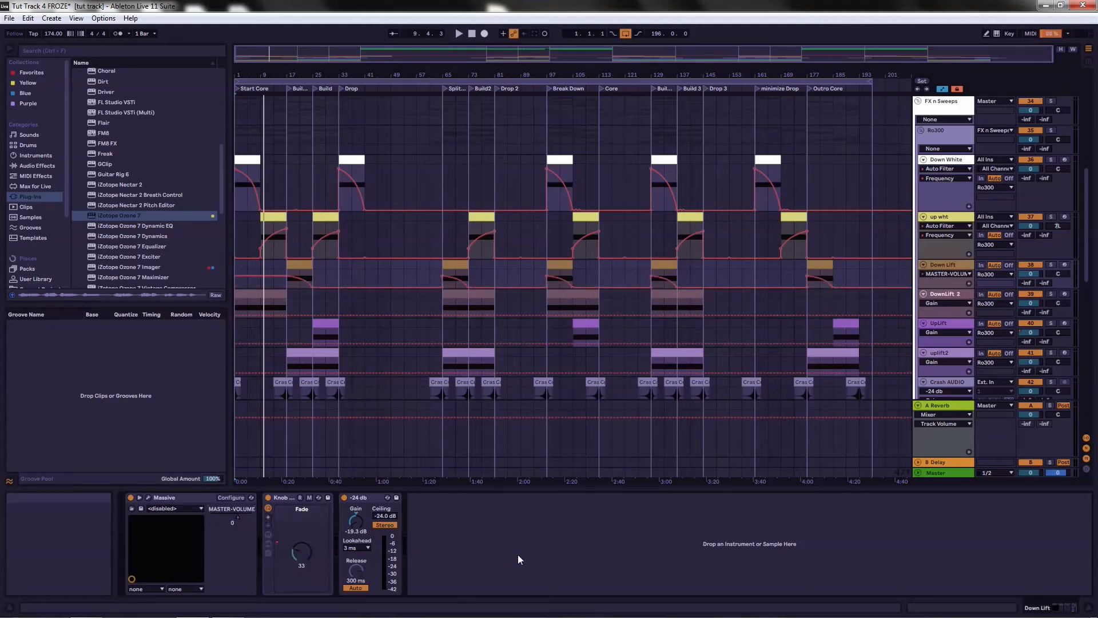
right_click(303, 556)
click(522, 537)
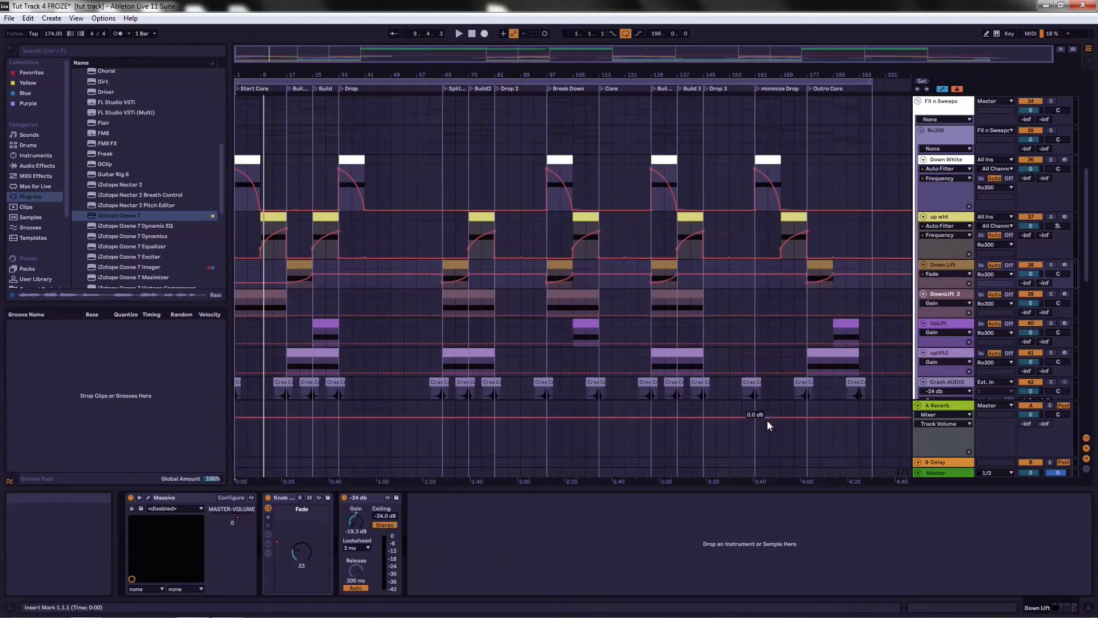
- Show the device chains of the DownLift 2, UpLift and uplift2 tracks one after another
click(958, 296)
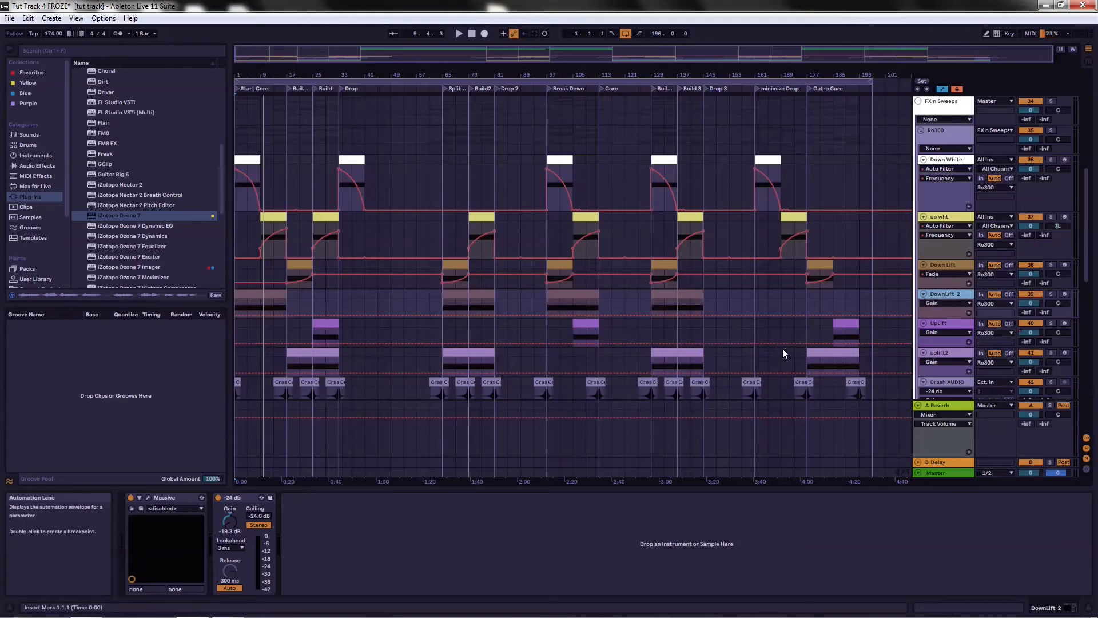
click(943, 326)
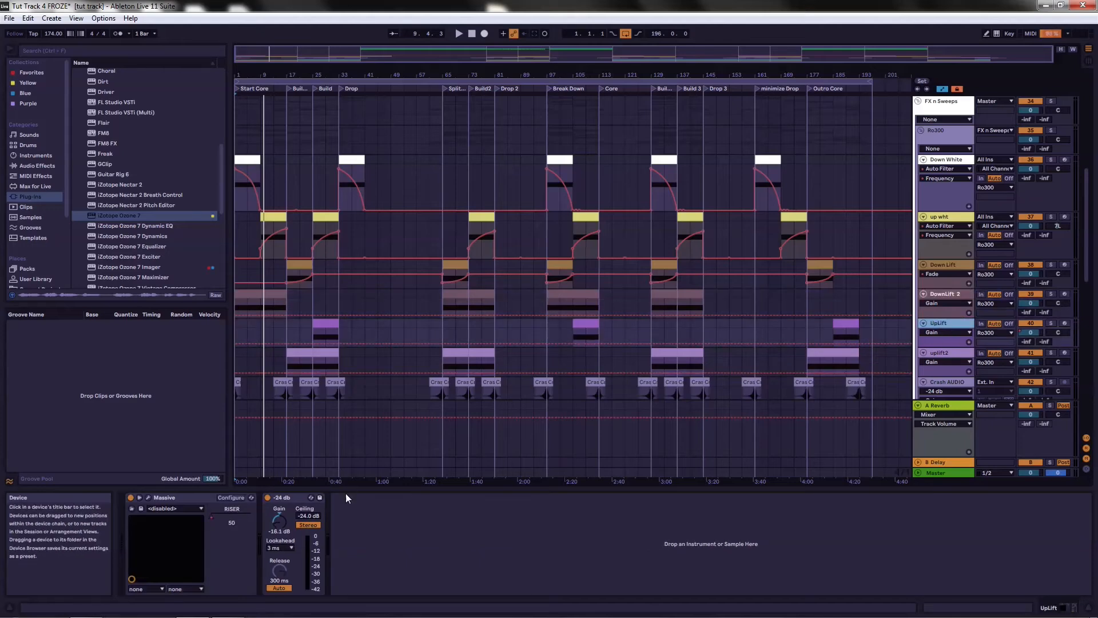
click(958, 349)
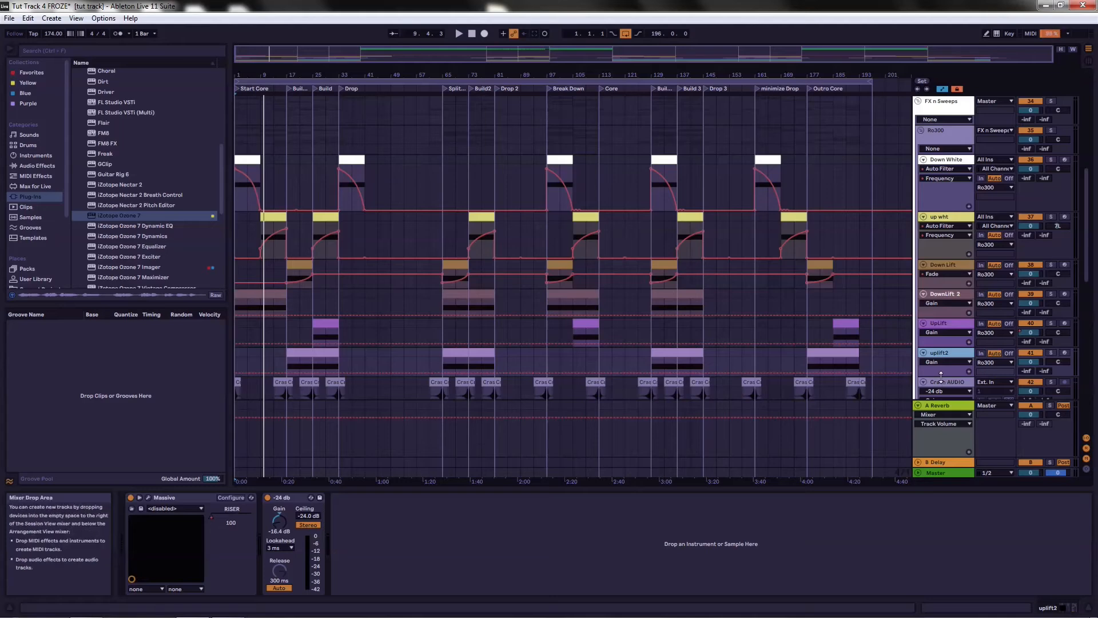
- Examine where the Crash AUDIO and mPakt Audio clips sit across the arrangement, relative to the sweeps, lifts and the 44 Group
scroll(880, 255, down, 3)
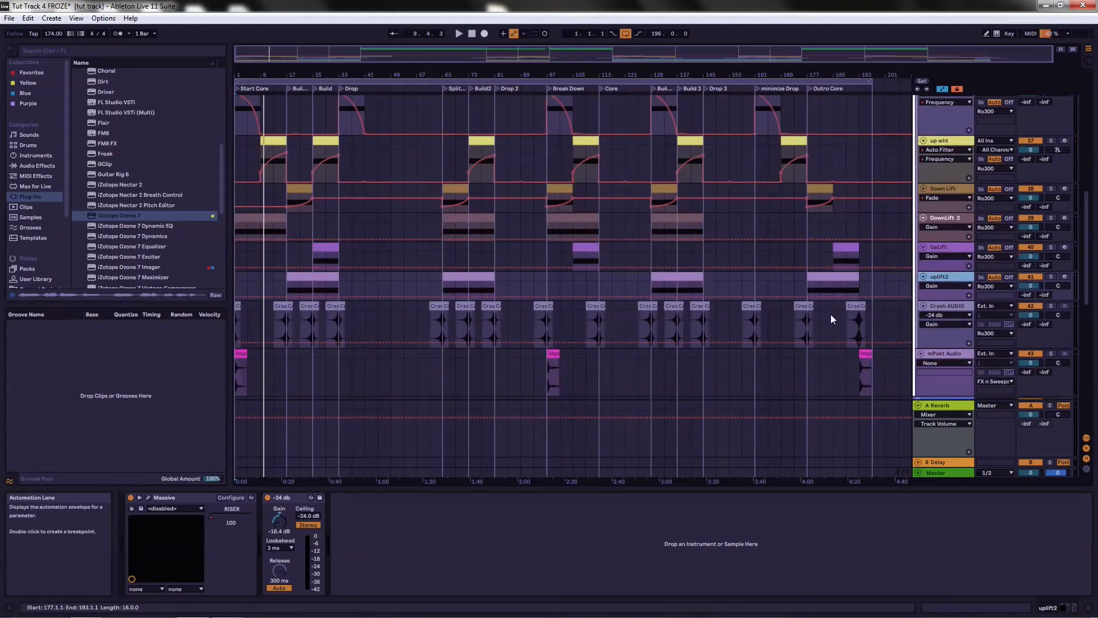
scroll(922, 195, up, 1)
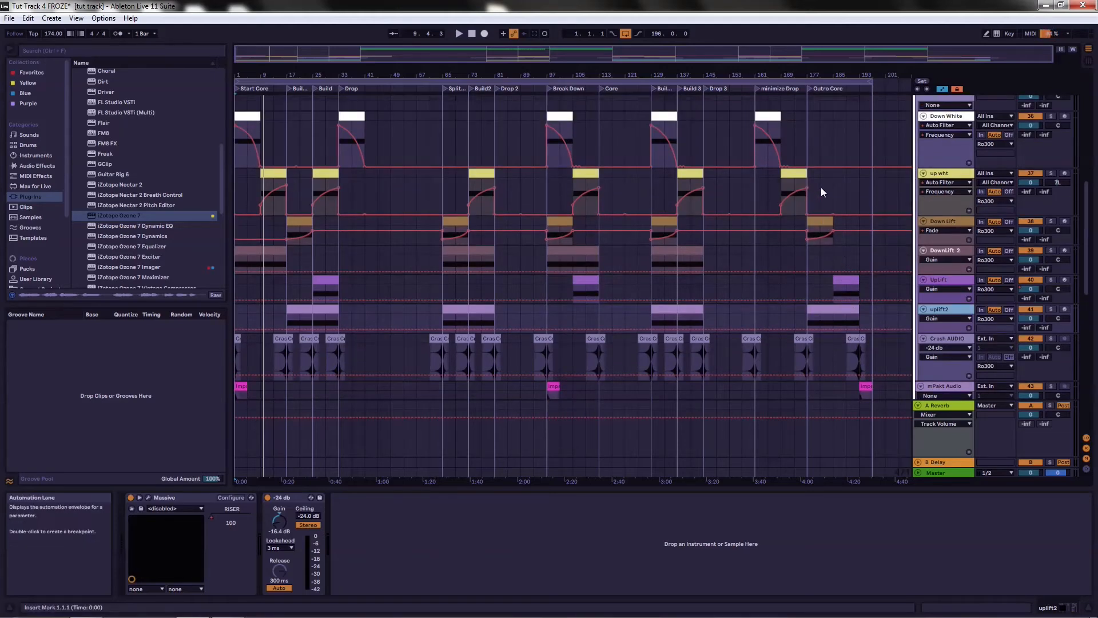
scroll(915, 269, down, 2)
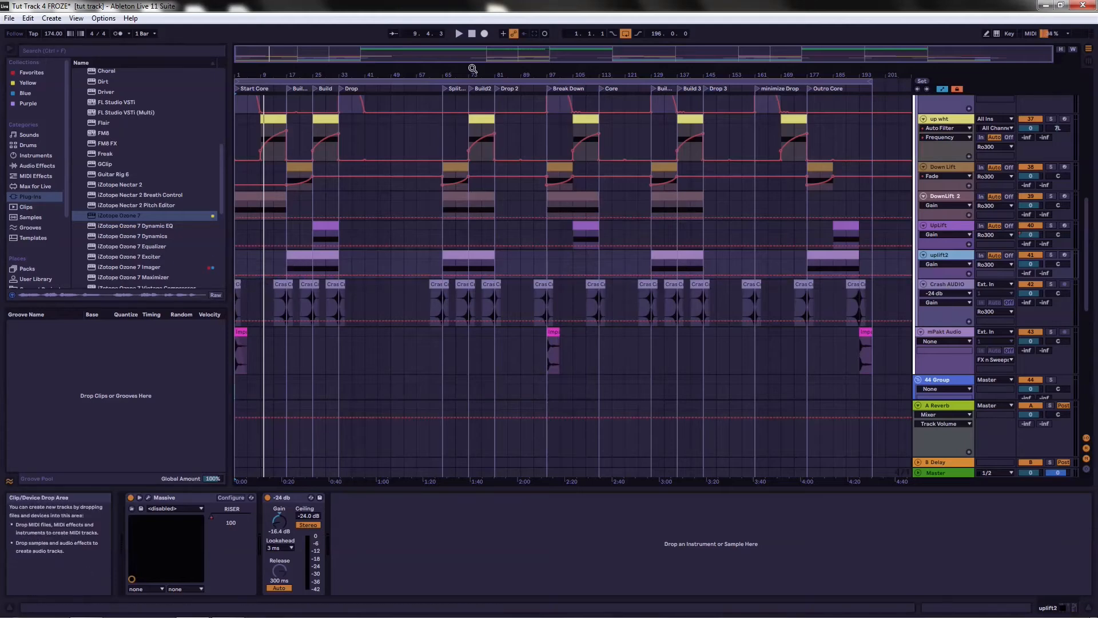
mouse_move(458, 73)
mouse_down()
mouse_move(459, 91)
mouse_move(461, 63)
mouse_move(462, 75)
mouse_up()
scroll(289, 290, down, 3)
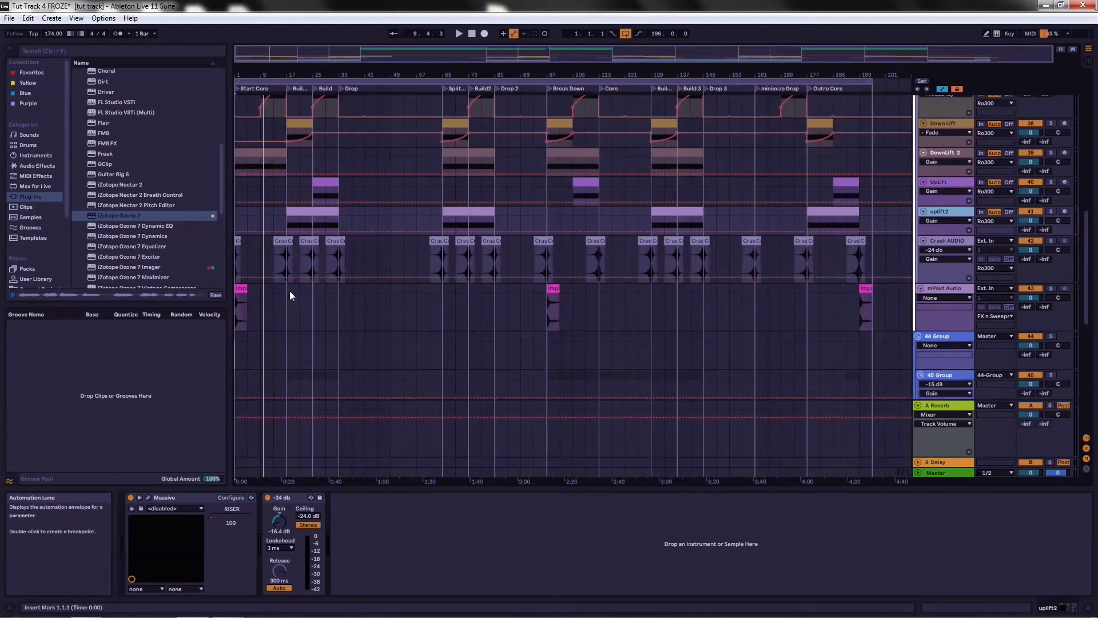
scroll(925, 263, down, 10)
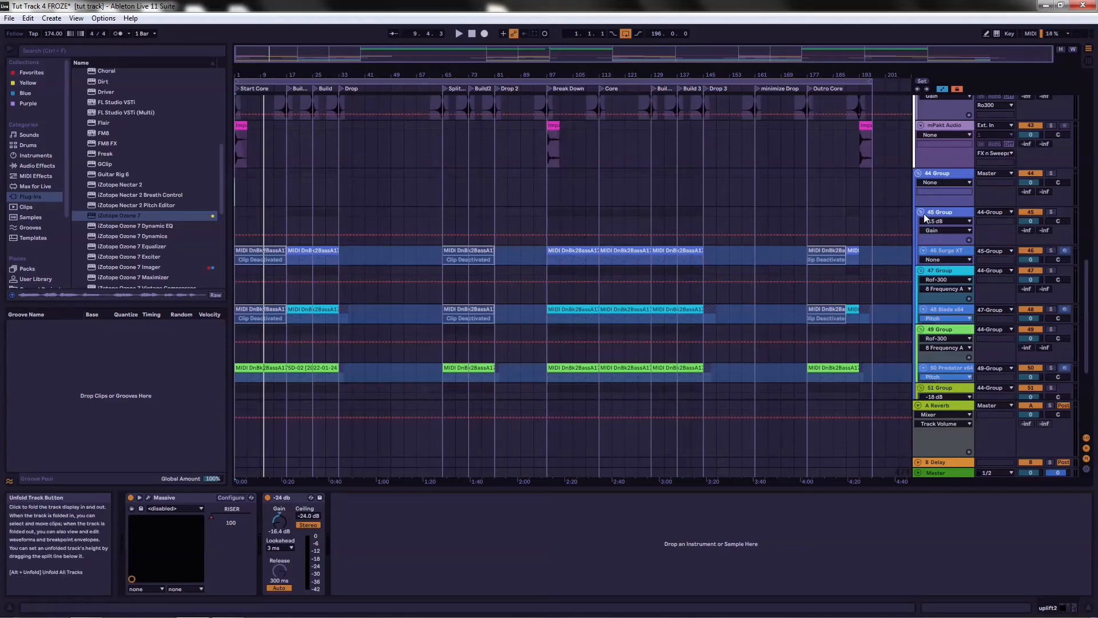
scroll(920, 171, up, 9)
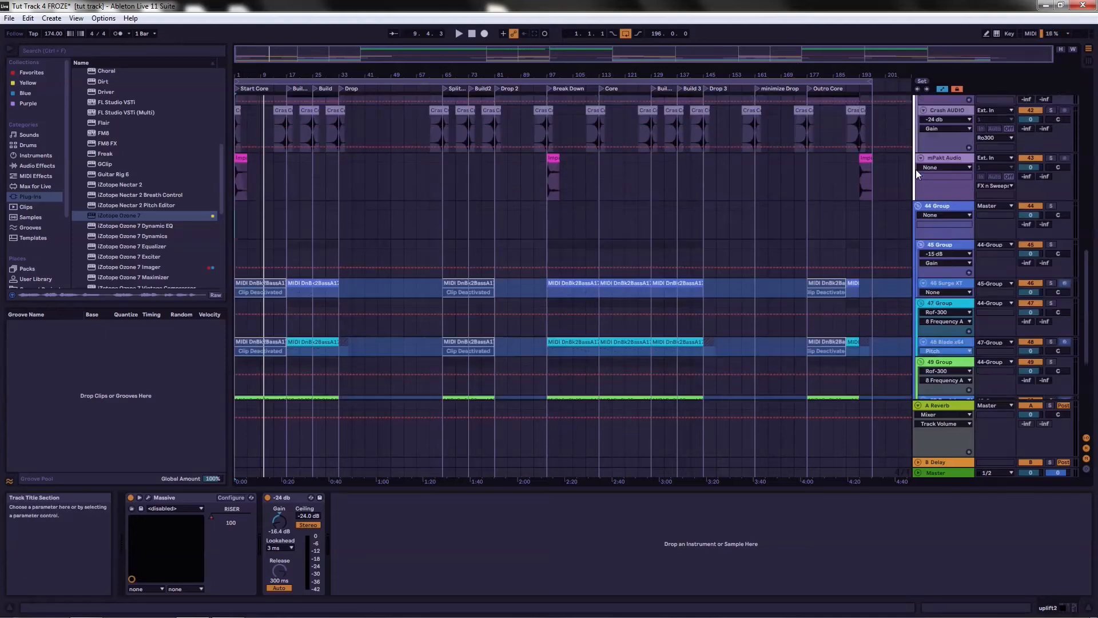
scroll(918, 166, up, 4)
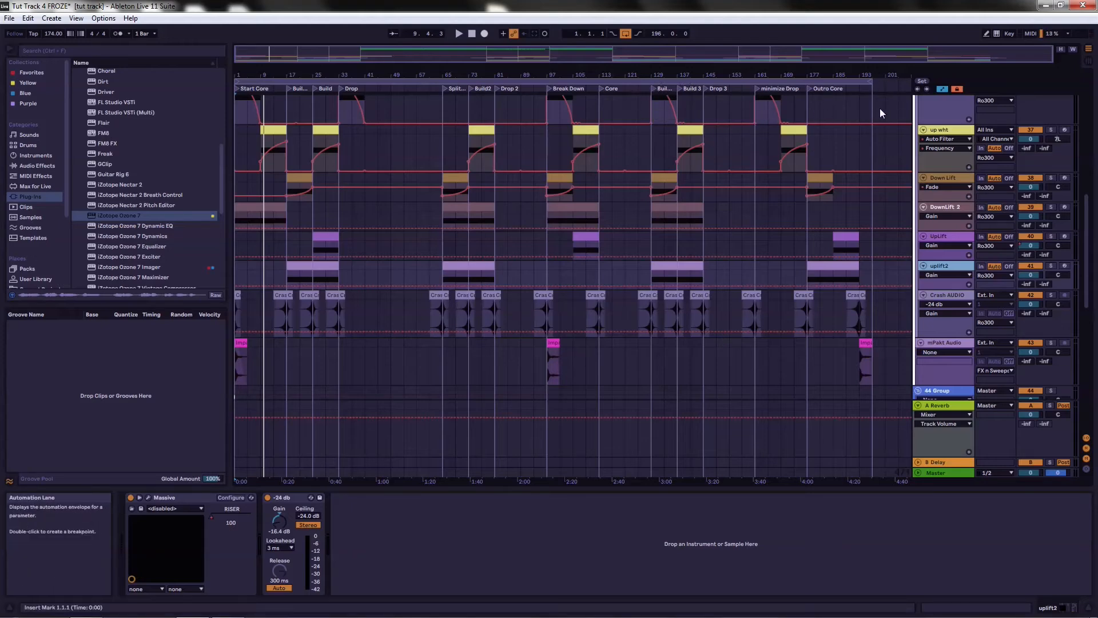
- Look through the whole arrangement from the Perfect Bass group at the start of the track list to the instrument tracks in the 44 Group
scroll(880, 108, up, 3)
scroll(877, 136, up, 10)
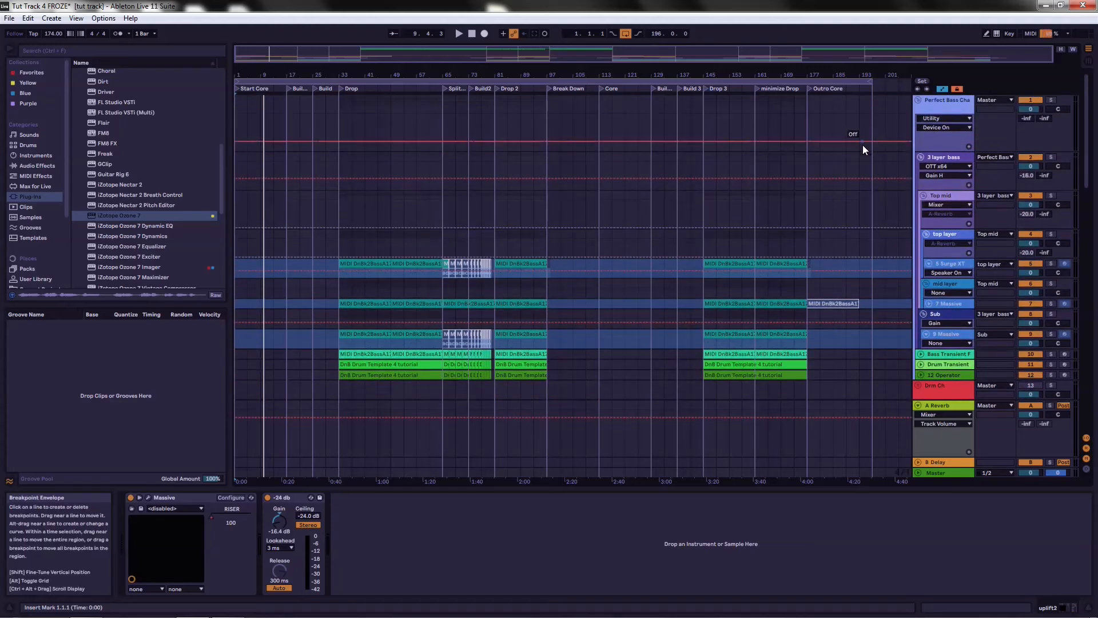
scroll(881, 177, down, 2)
scroll(891, 173, down, 15)
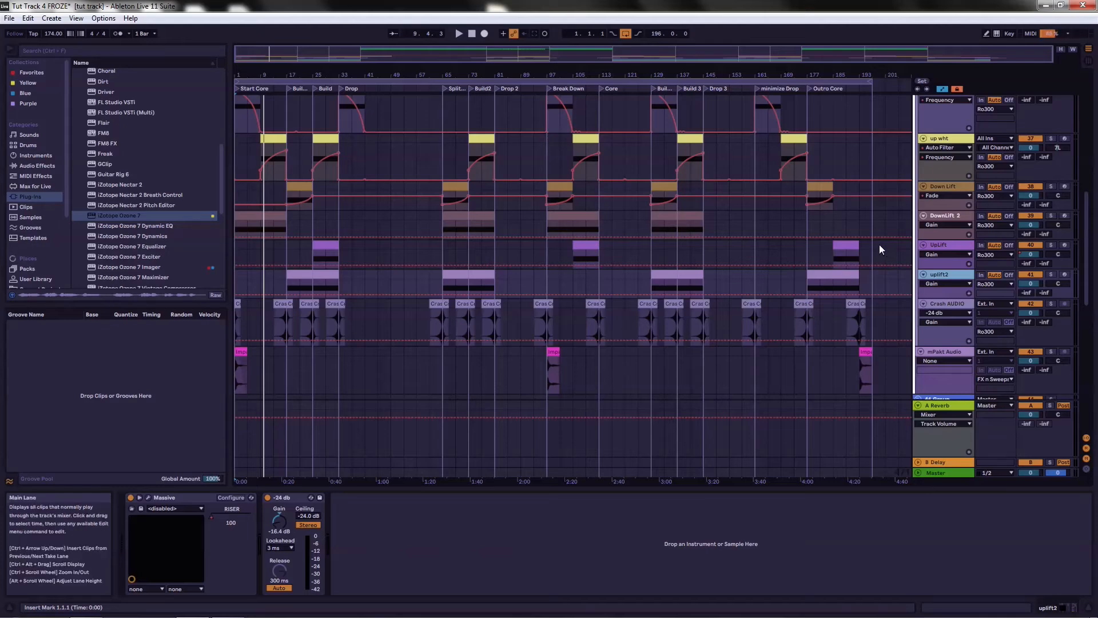
scroll(866, 242, down, 5)
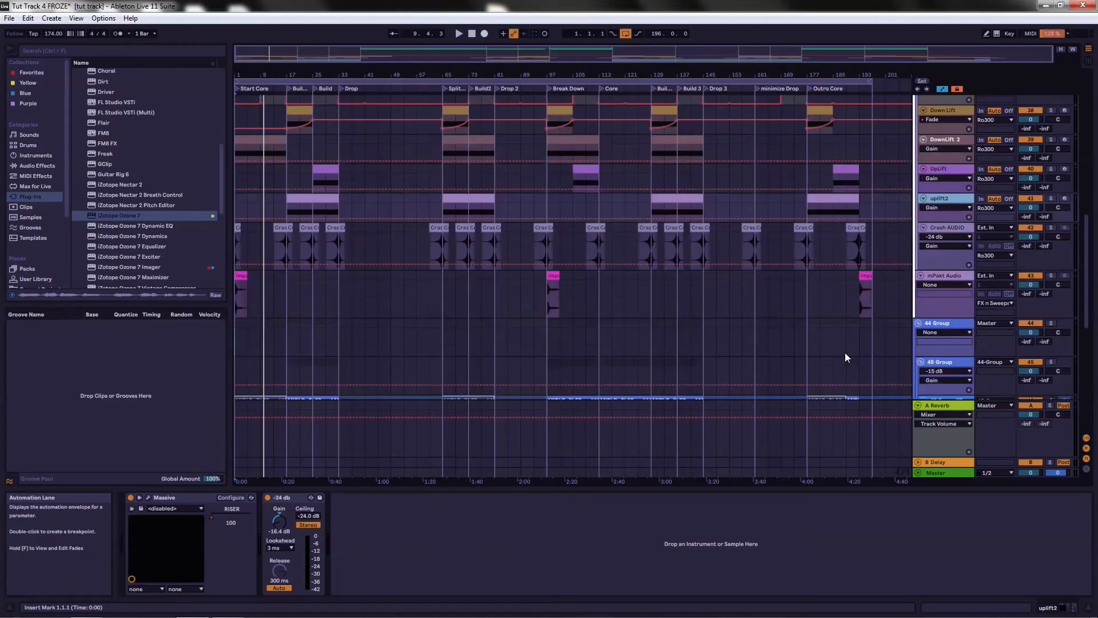
scroll(856, 352, down, 15)
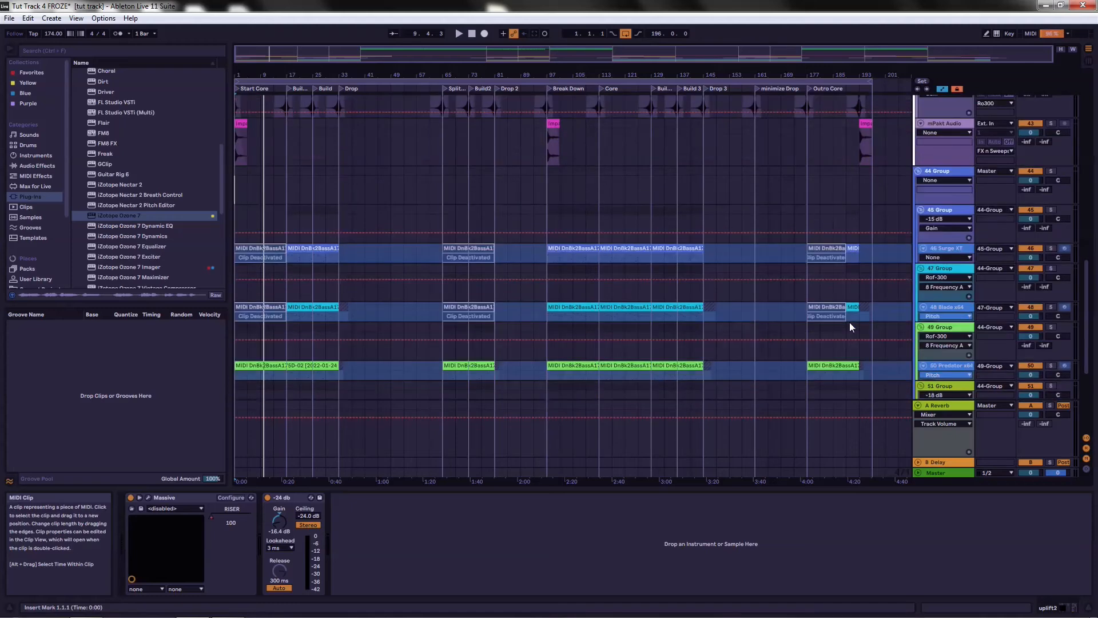
scroll(869, 201, up, 5)
scroll(870, 201, down, 5)
scroll(949, 226, up, 4)
scroll(962, 235, down, 3)
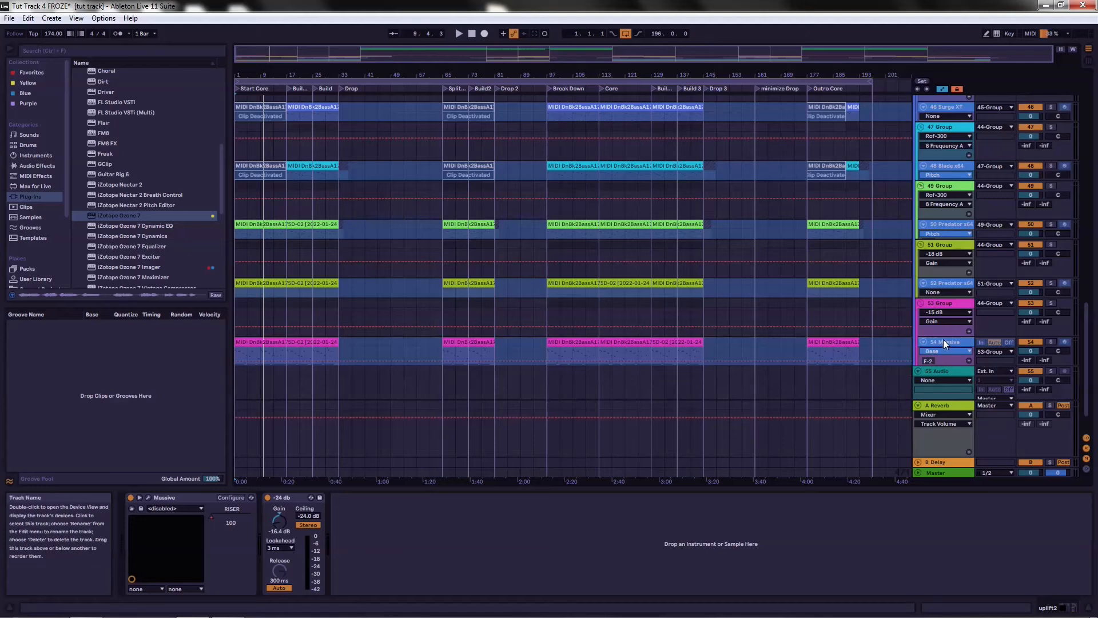
- Fold up the 45, 47, 49, 51 and 53 groups inside the 44 Group, plus the 55 Audio track
scroll(736, 137, up, 4)
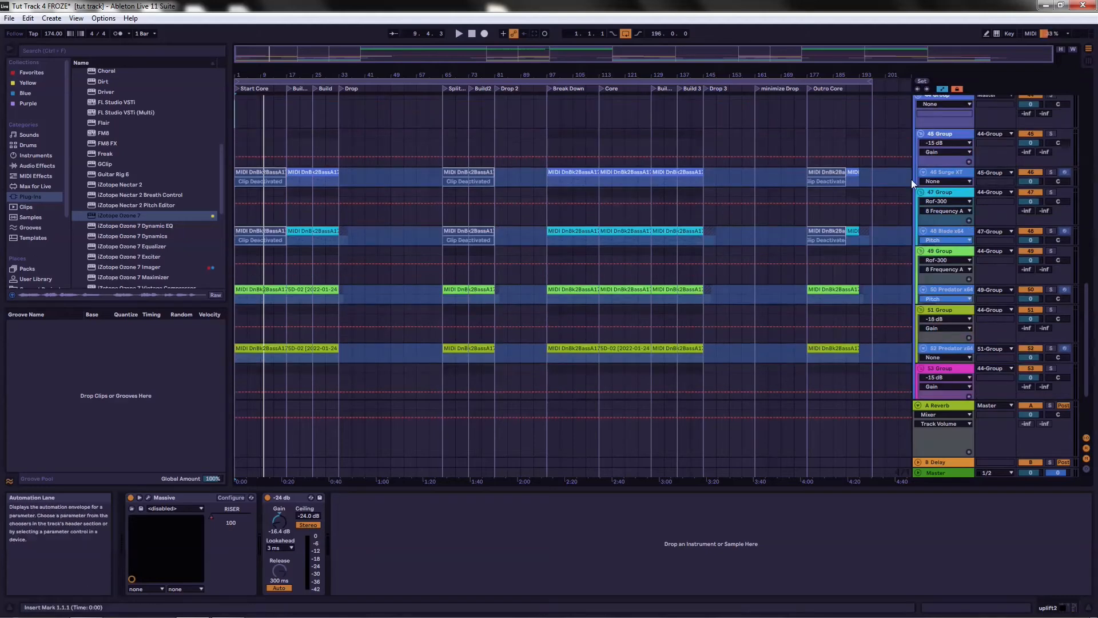
click(921, 132)
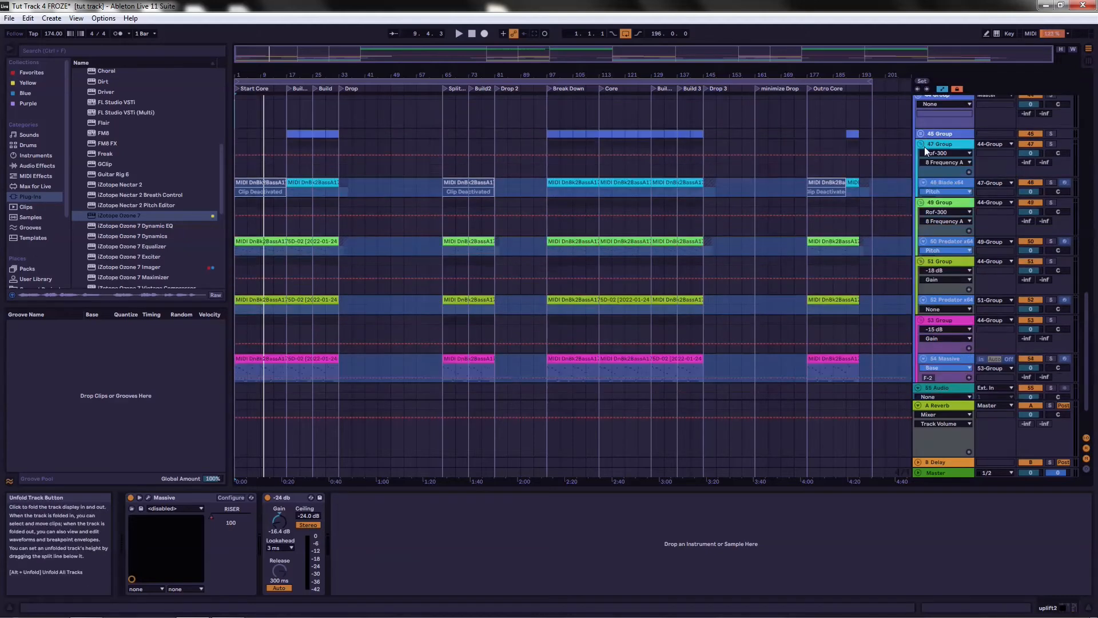
click(922, 144)
click(921, 155)
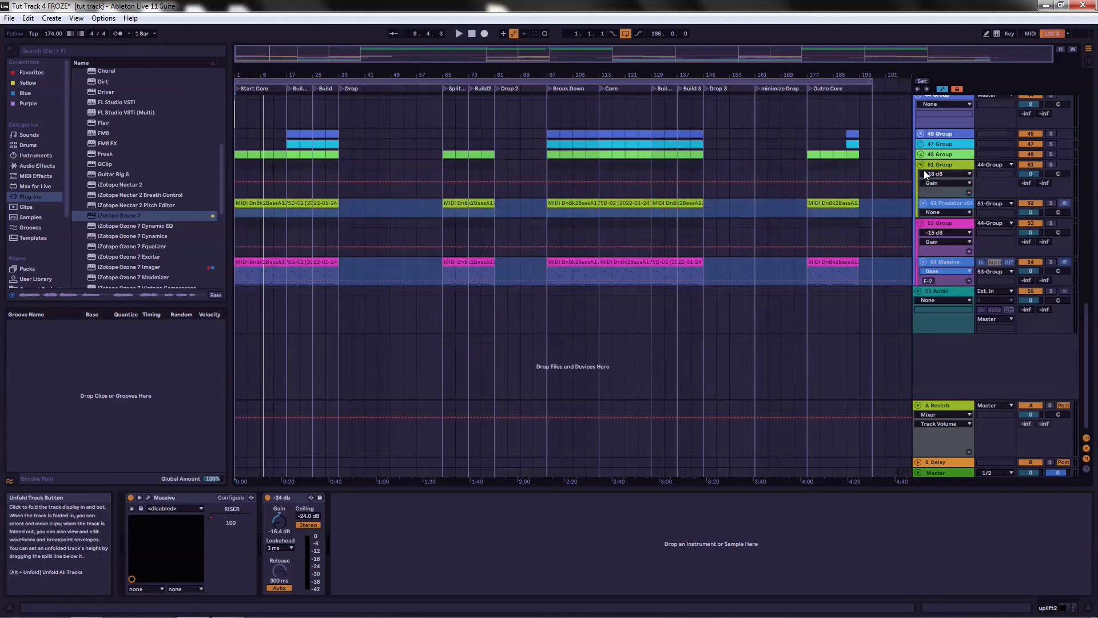
click(920, 164)
click(922, 175)
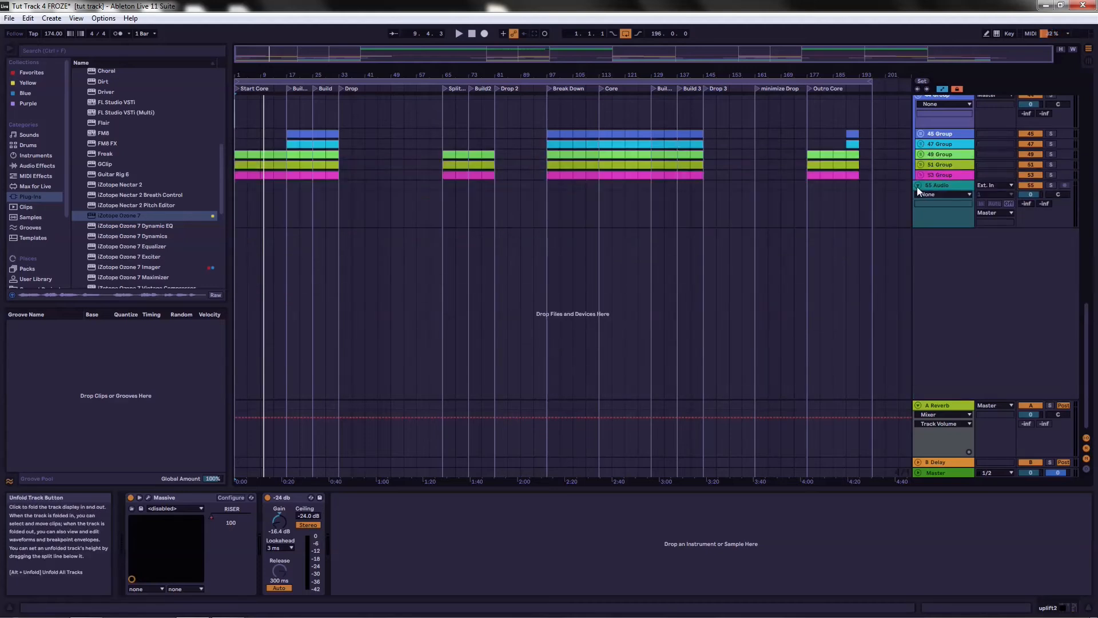
click(917, 187)
- Fold up all tracks in the FX n Sweeps group from Down White through mPakt Audio
scroll(928, 226, up, 5)
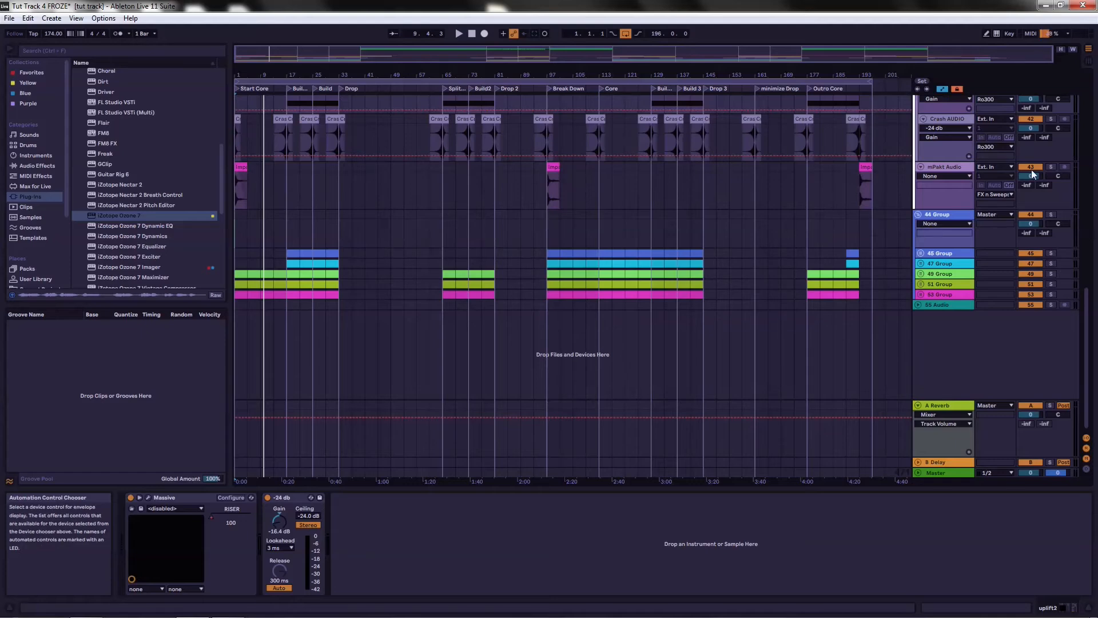
scroll(963, 183, up, 3)
scroll(960, 184, up, 8)
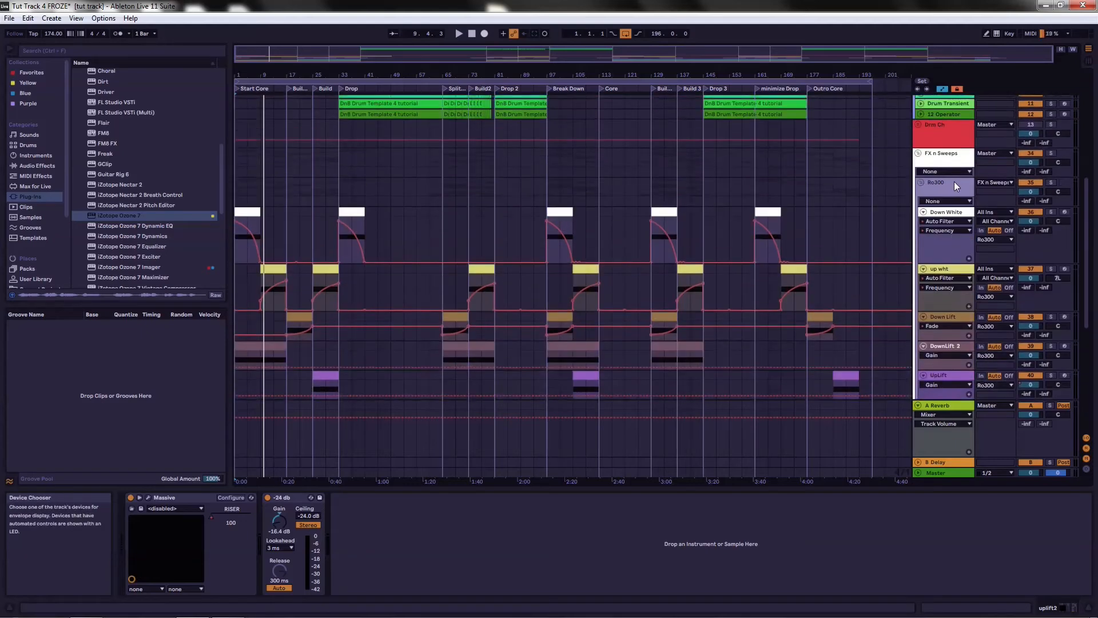
click(923, 212)
click(924, 223)
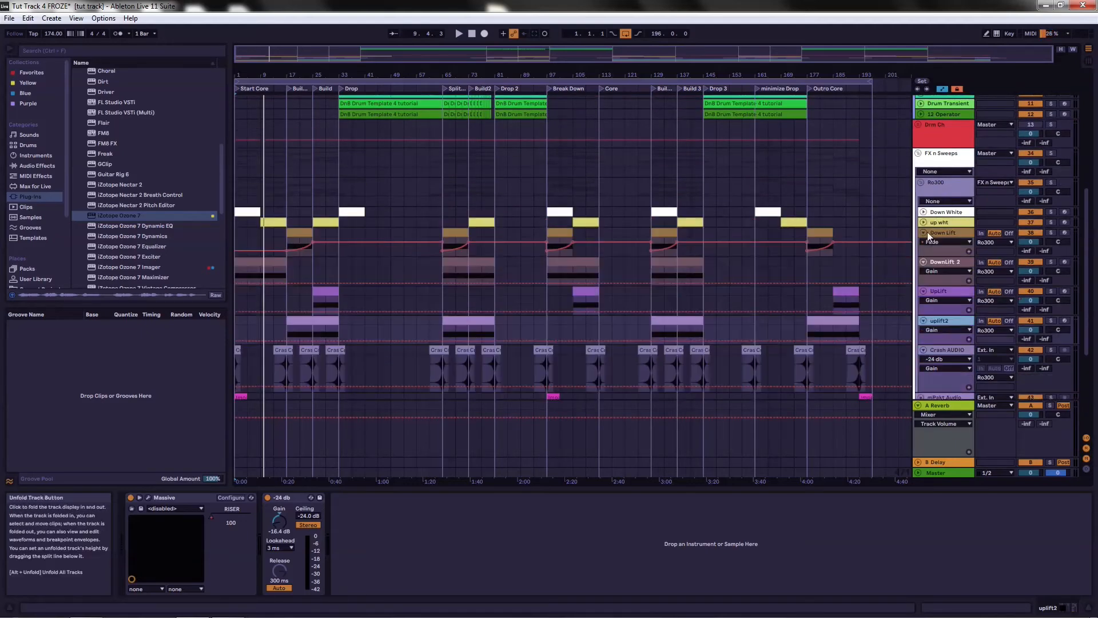
click(924, 233)
click(923, 243)
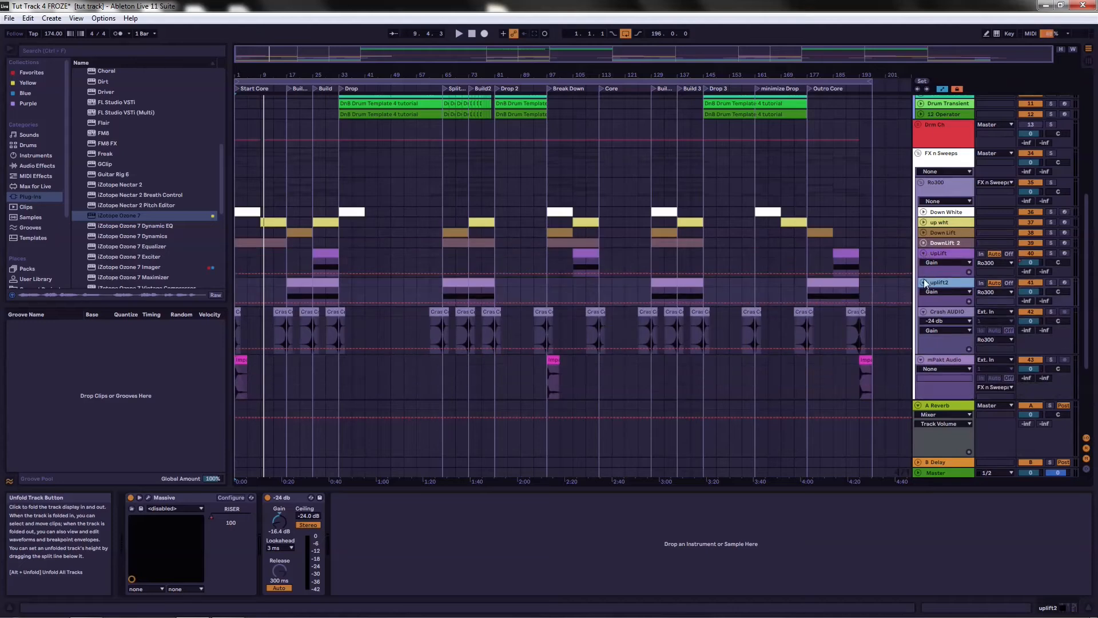
click(922, 253)
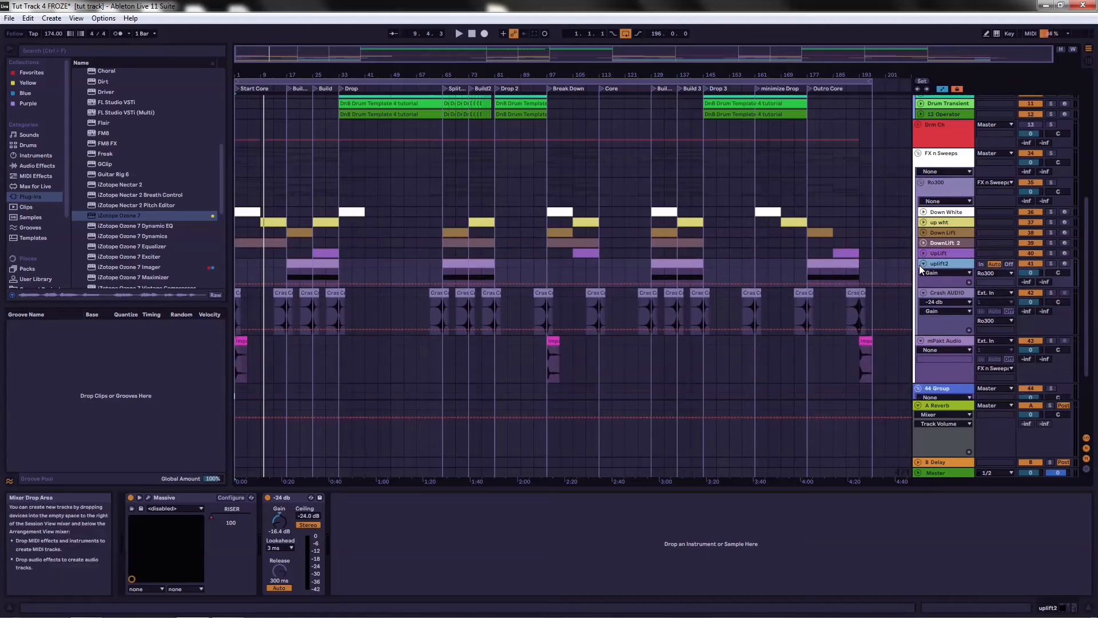
click(922, 263)
click(922, 274)
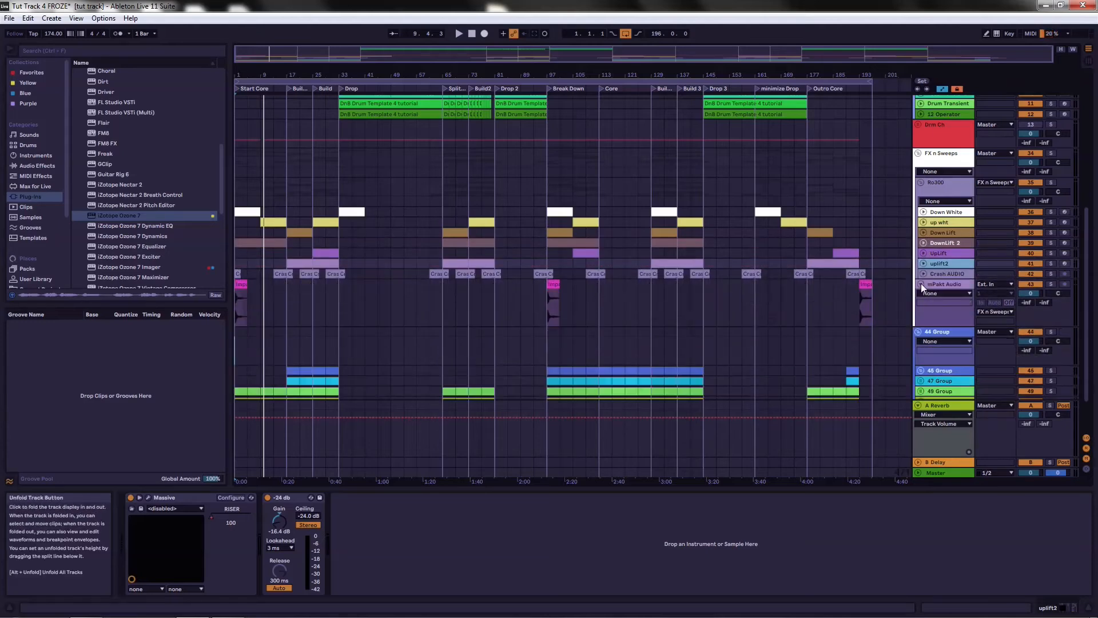
click(921, 284)
- Unfold the Drm Ch group and fold up its drums subgroup, leaving the main drum in track in view
scroll(945, 300, down, 1)
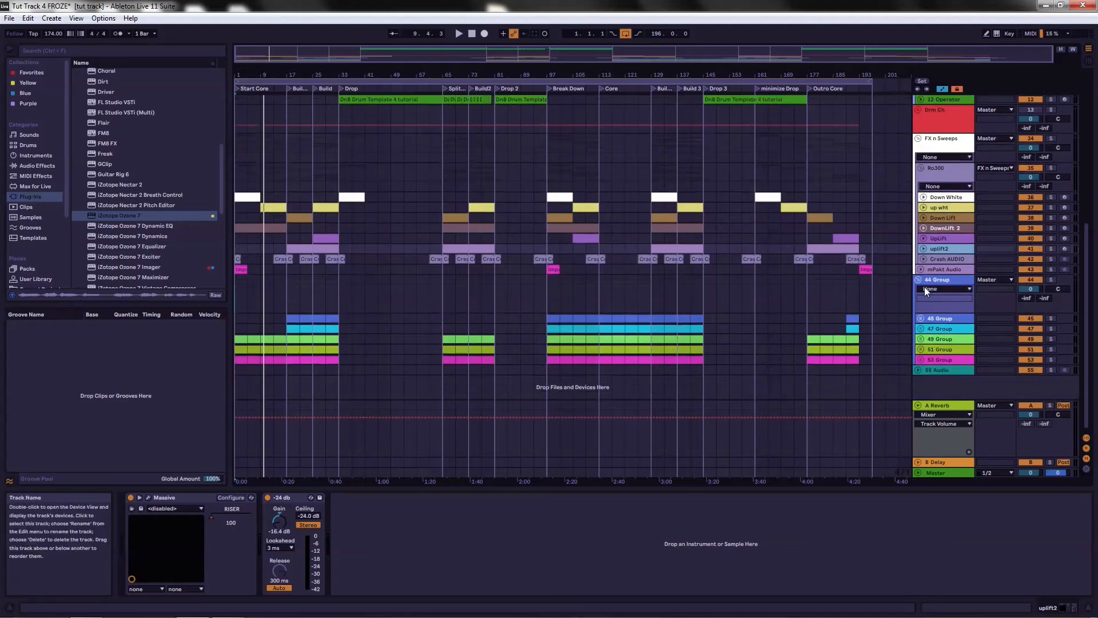
scroll(917, 294, up, 10)
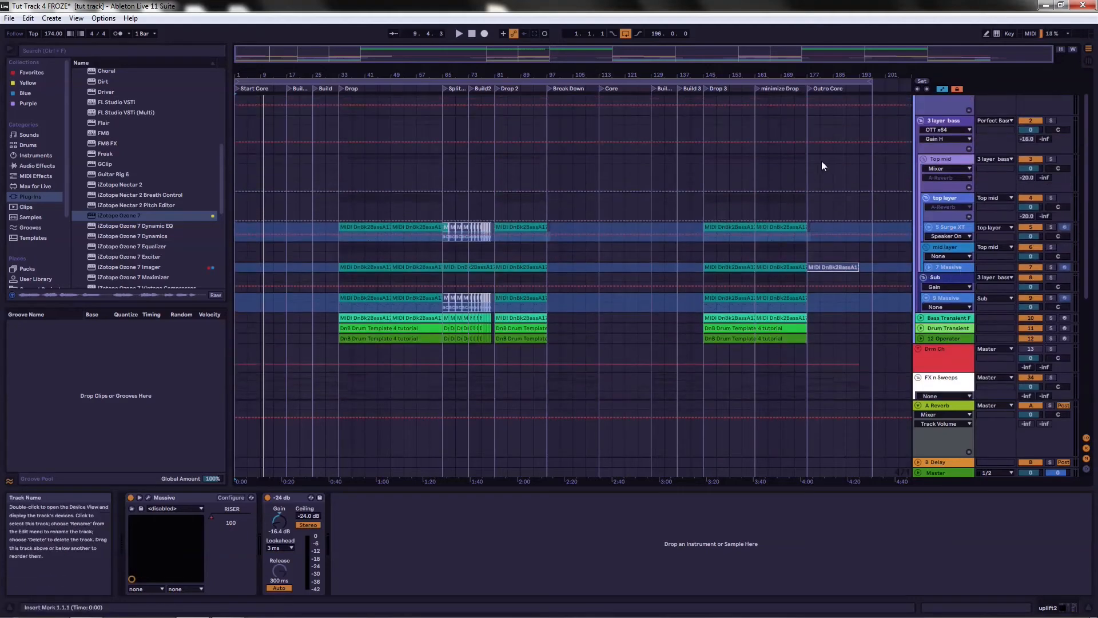
scroll(818, 256, down, 5)
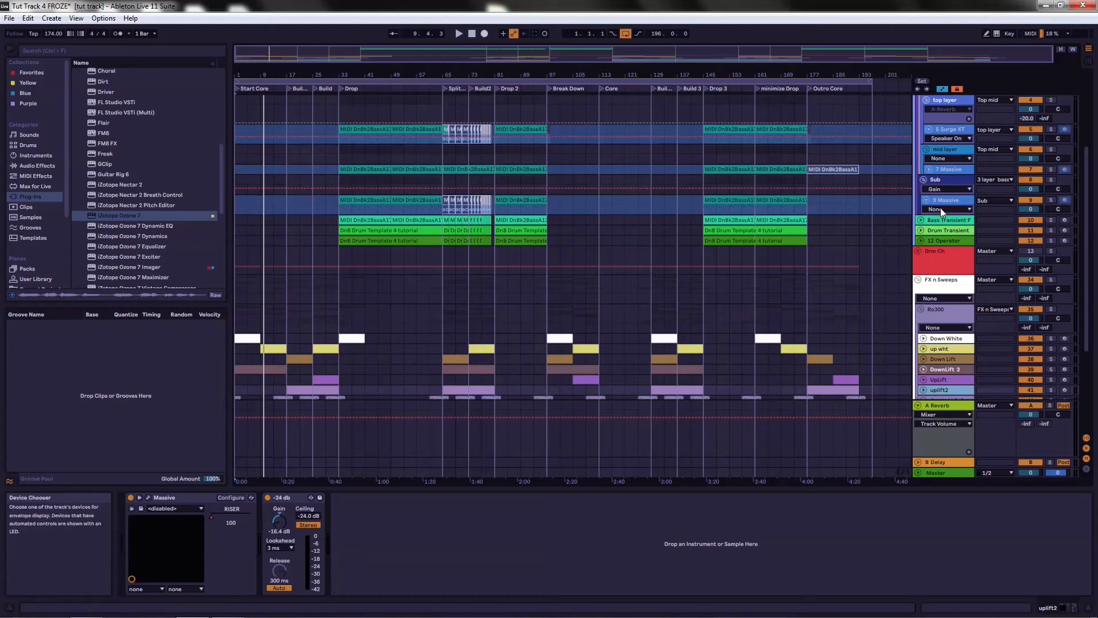
scroll(940, 208, down, 6)
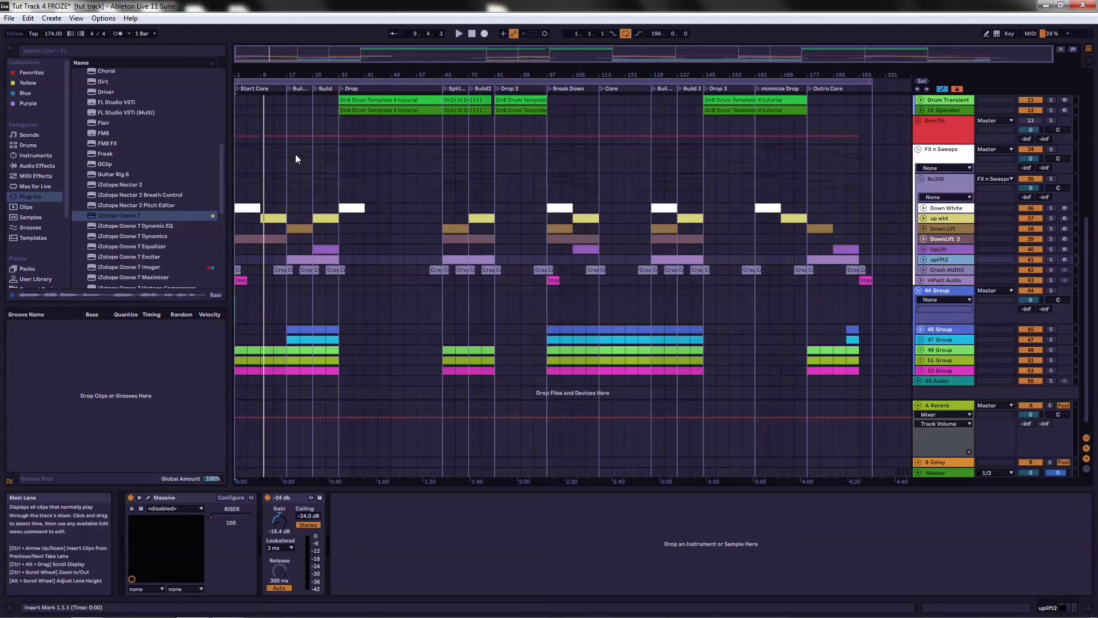
scroll(740, 285, up, 2)
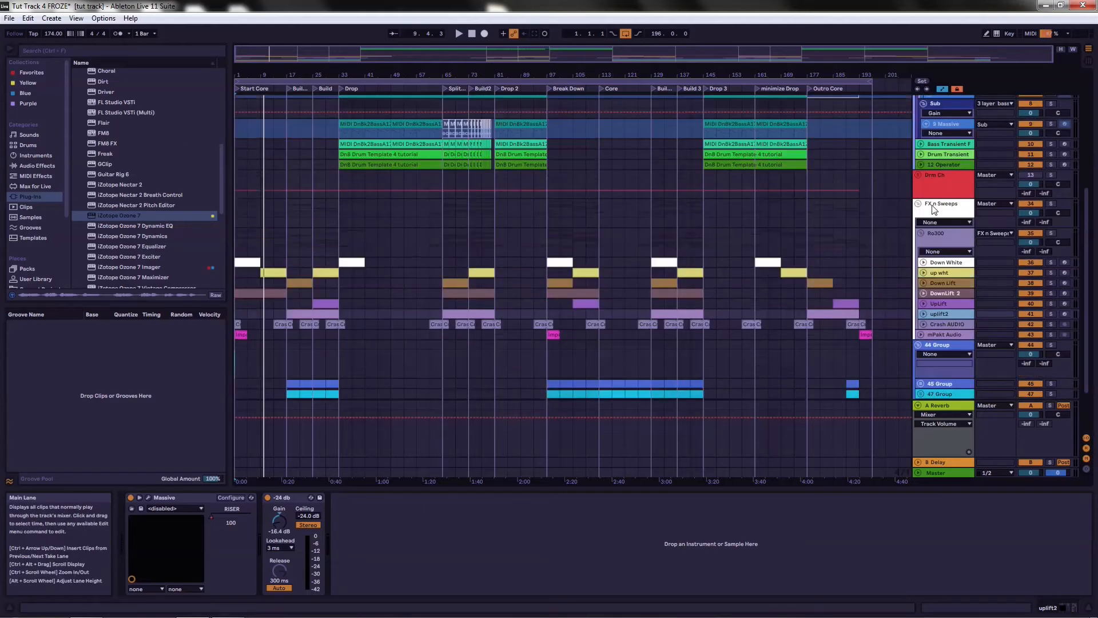
click(918, 175)
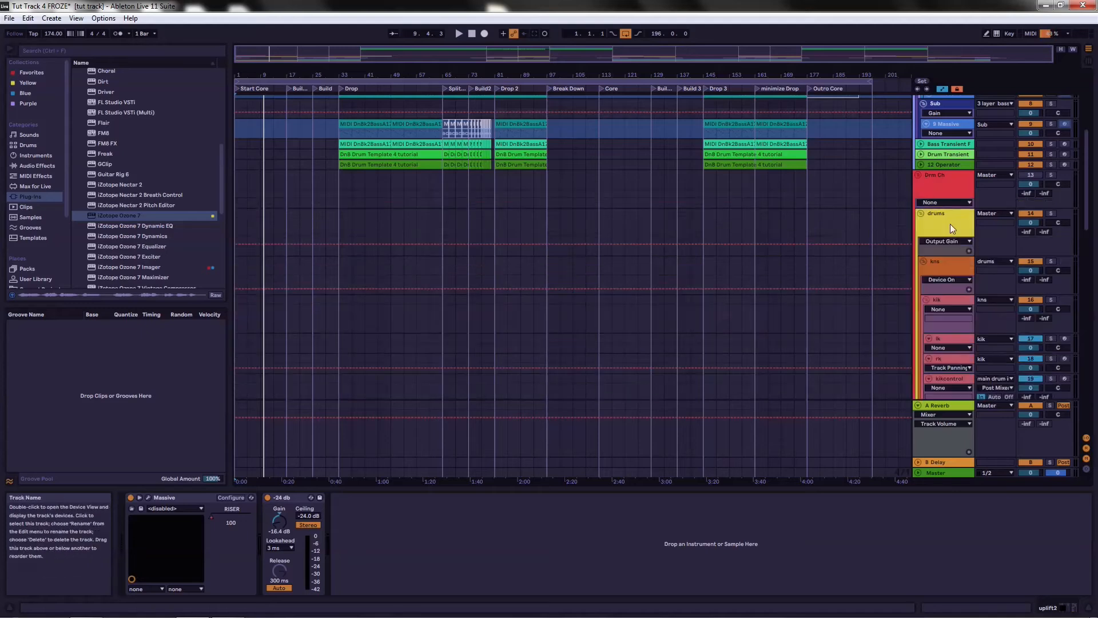
click(920, 215)
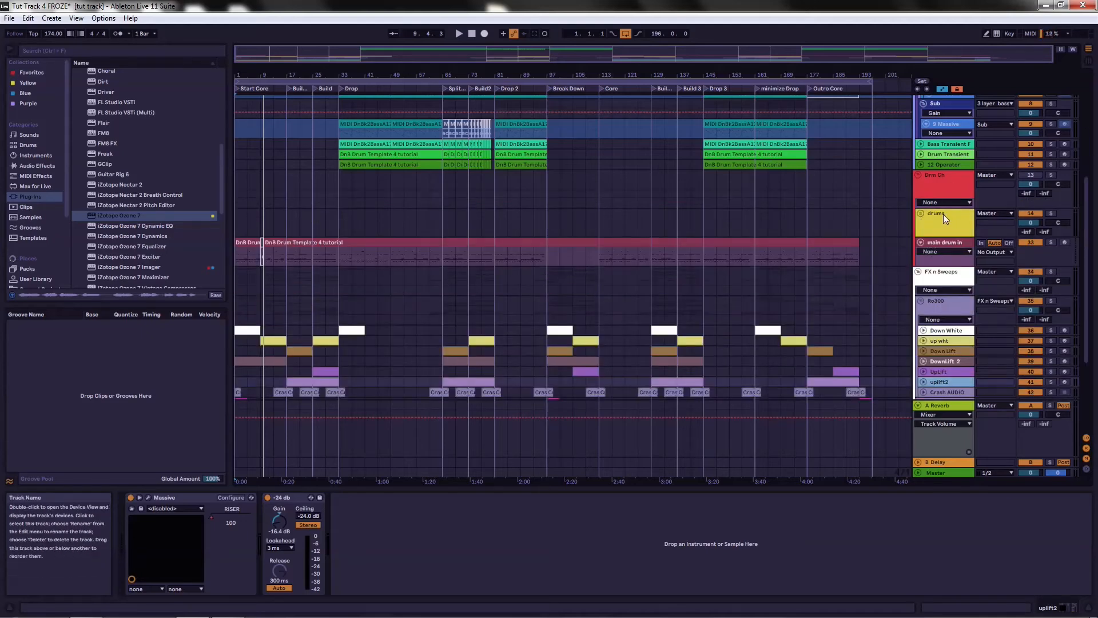
- Look over the compacted arrangement, comparing the main drum in clips with the FX n Sweeps and 44 Group clips
scroll(938, 212, down, 2)
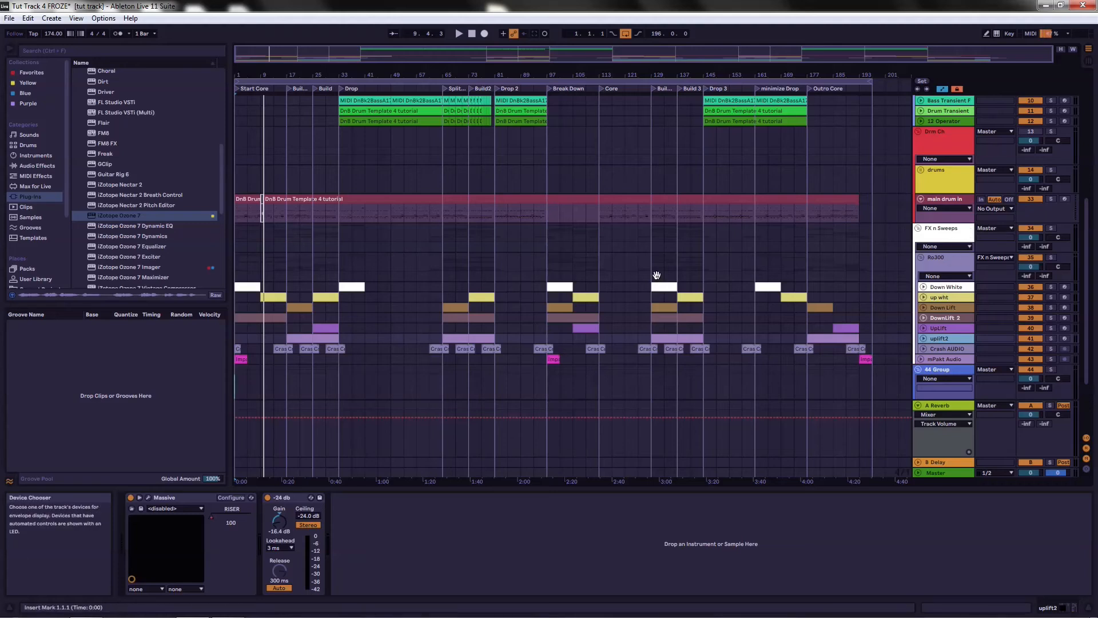
scroll(481, 315, down, 3)
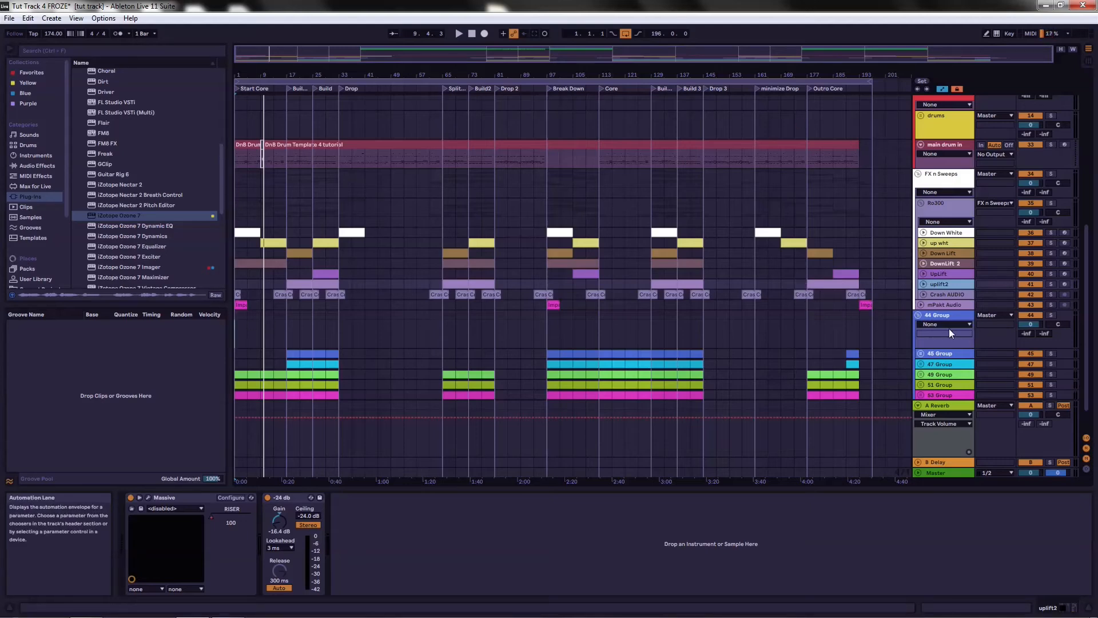
scroll(909, 314, up, 3)
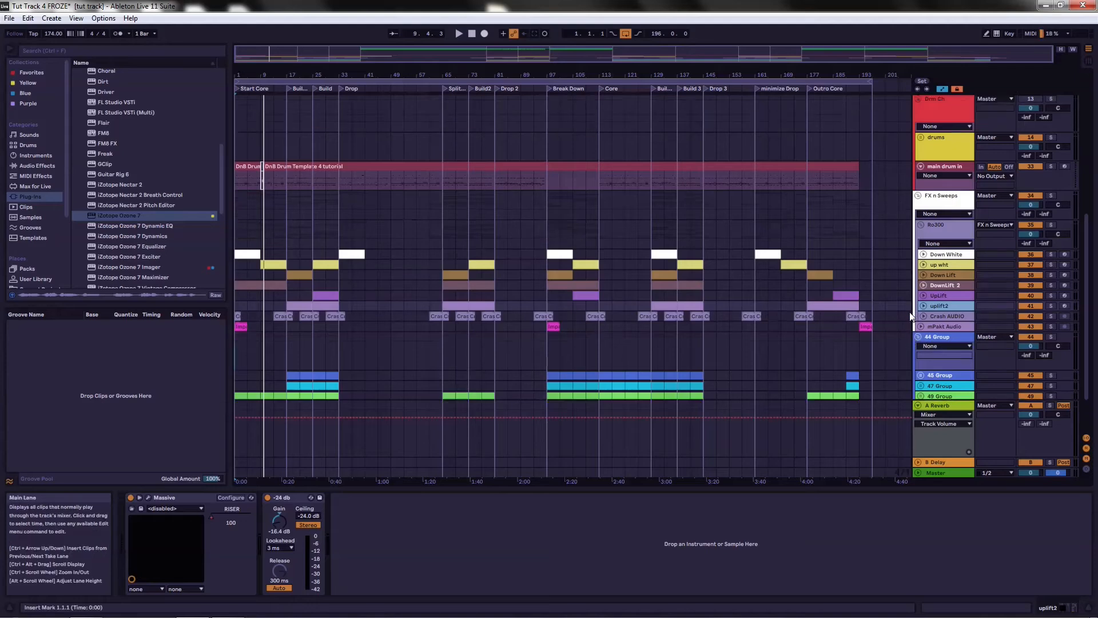
- Zoom in on the bass layers from the start of the Drop and select the 7 Massive clip starting at bar 49
scroll(898, 304, up, 2)
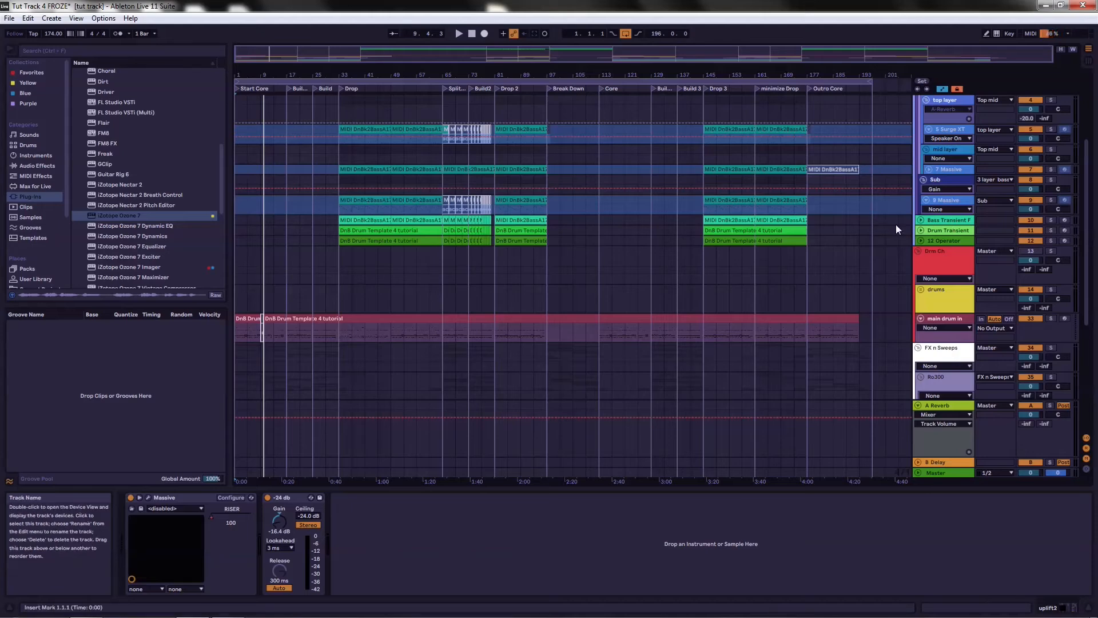
scroll(908, 221, up, 2)
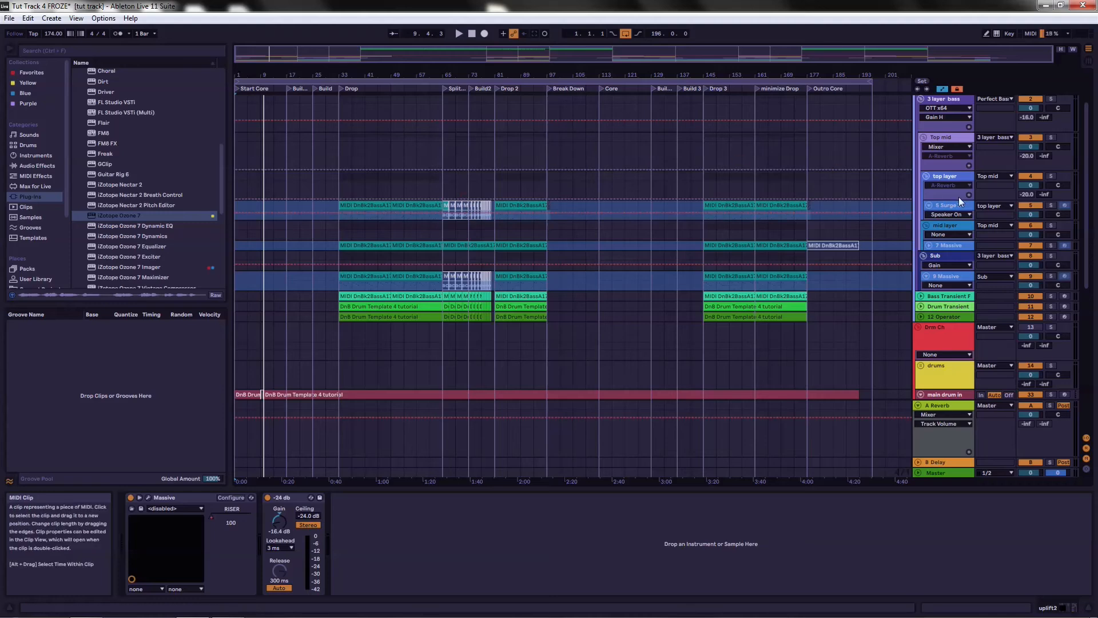
drag(349, 76, 349, 76)
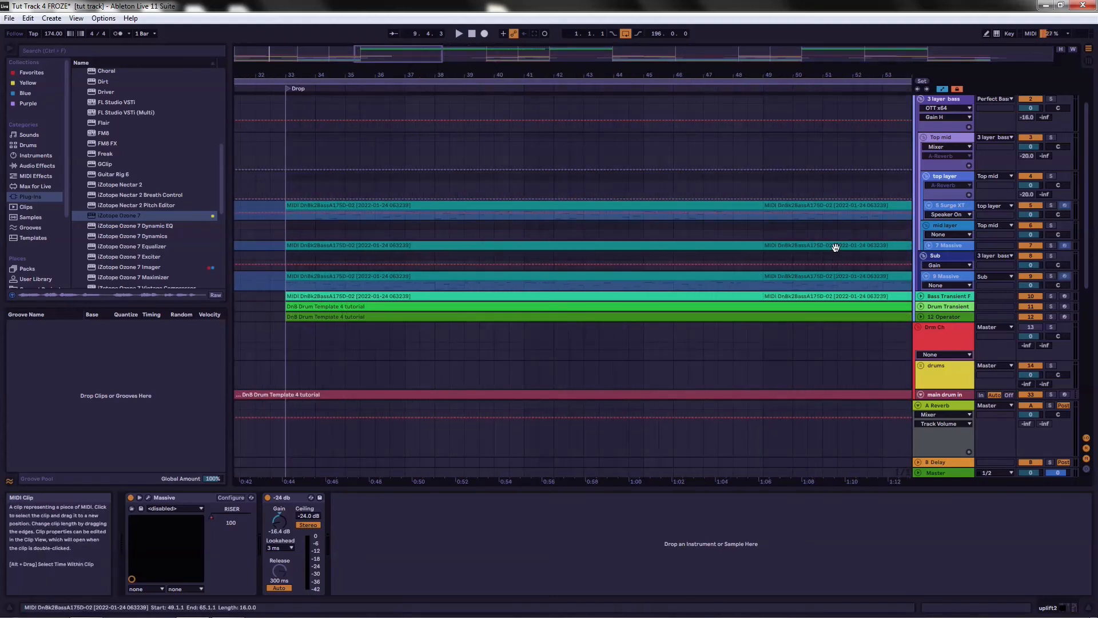
click(812, 247)
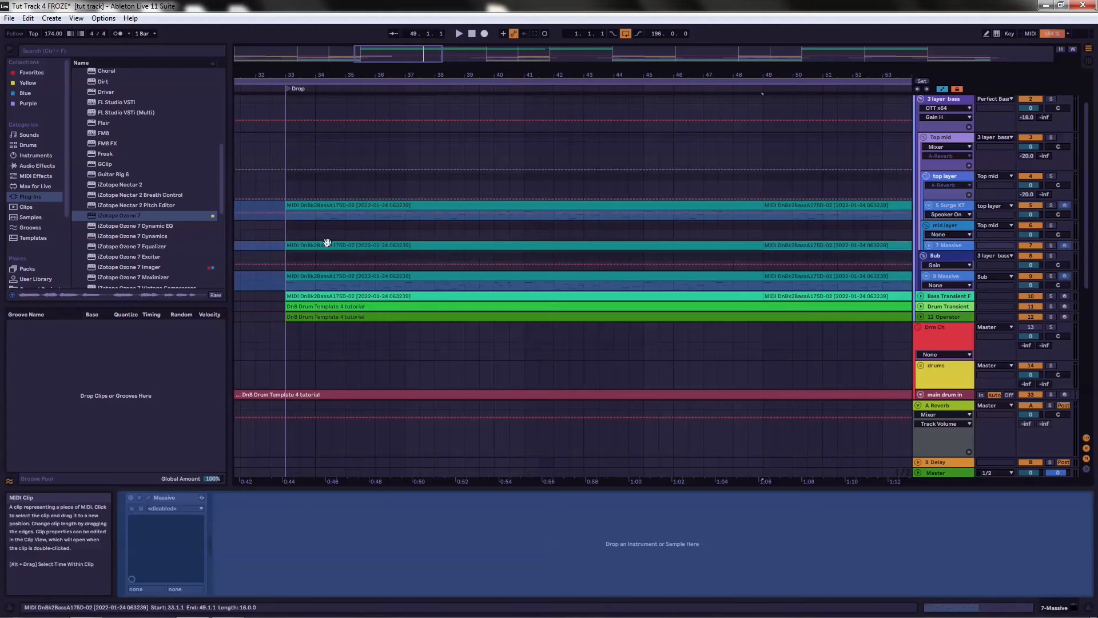
- Enlarge the Sub group track and zoom the timeline out to cover the Build Start through Break Down sections
drag(961, 271, 964, 315)
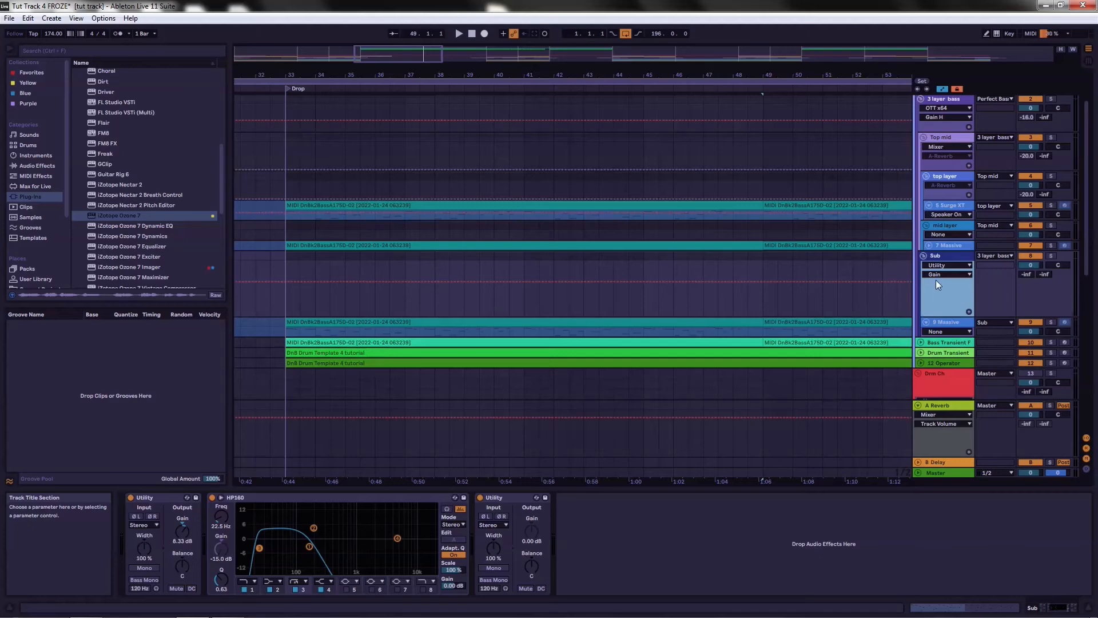
click(924, 254)
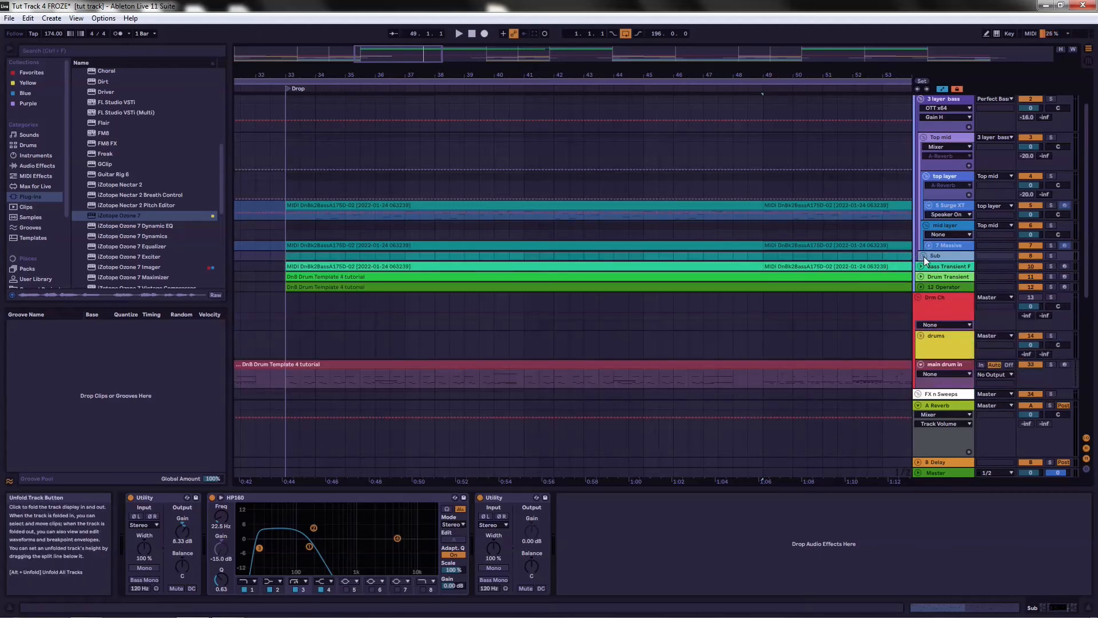
click(924, 257)
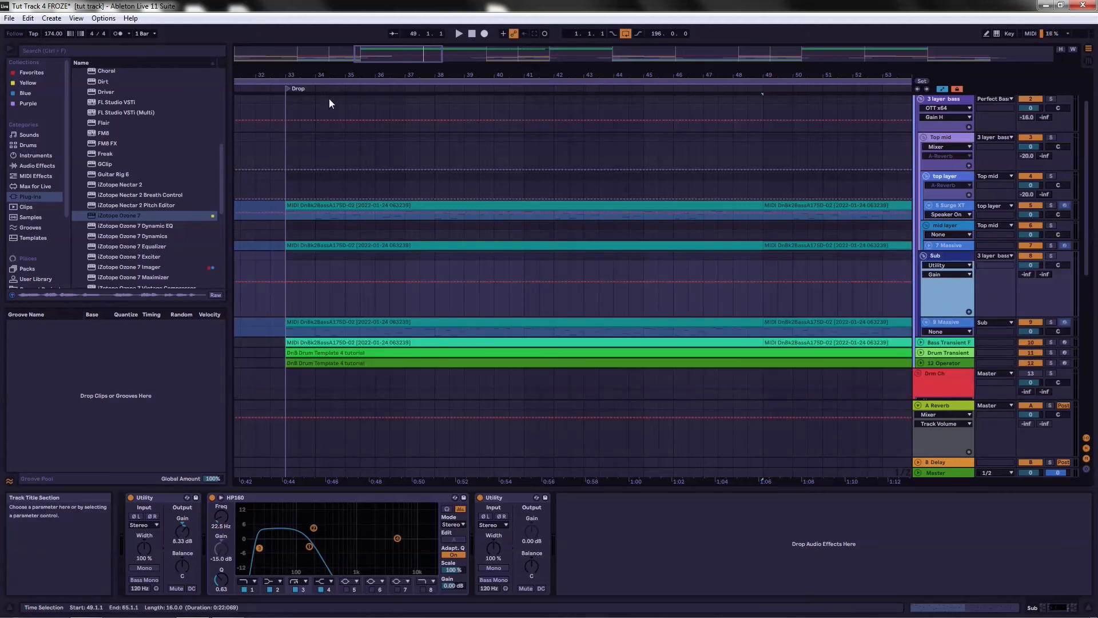
drag(327, 75, 327, 52)
mouse_move(475, 52)
mouse_down()
mouse_move(245, 50)
mouse_move(496, 48)
mouse_up()
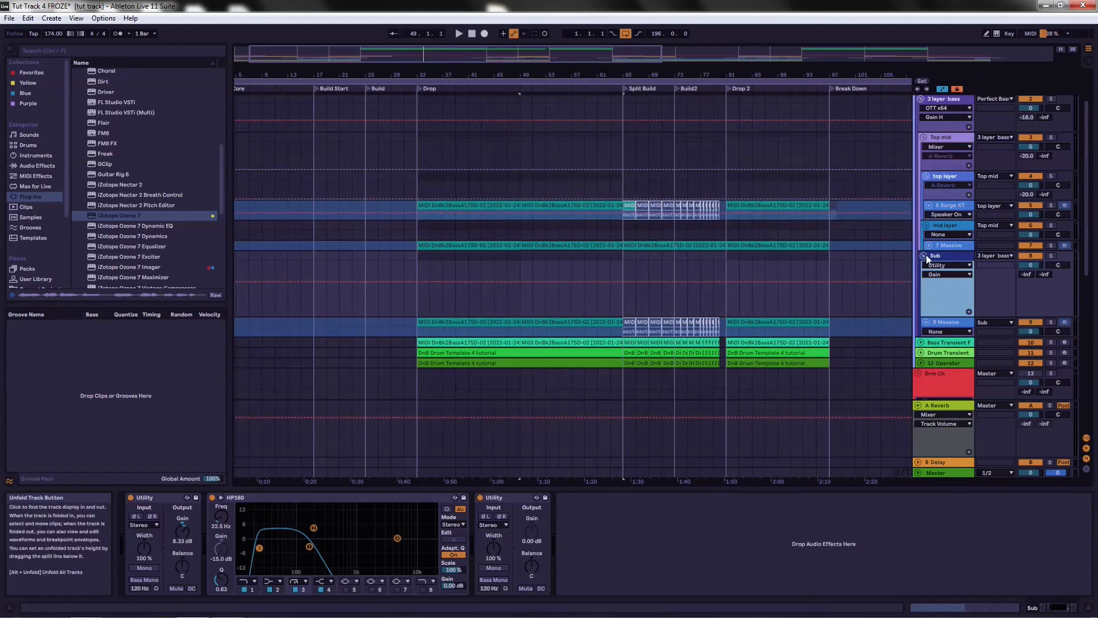
- Unfold the 7 Massive track and reduce the height of the unfolded Sub group track
click(924, 255)
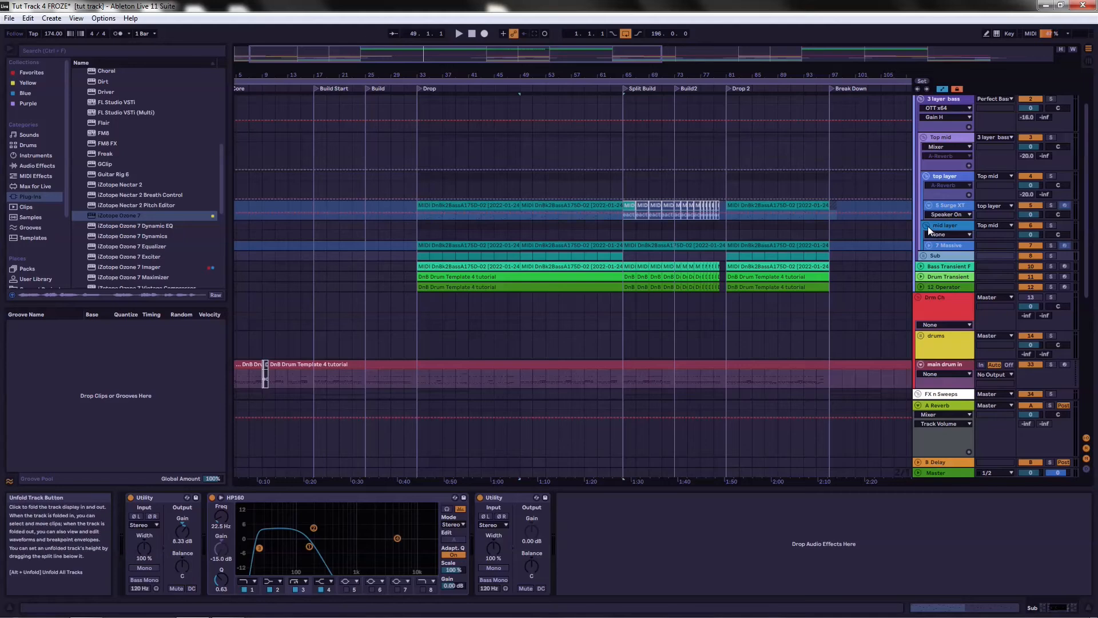
click(926, 245)
scroll(937, 248, down, 2)
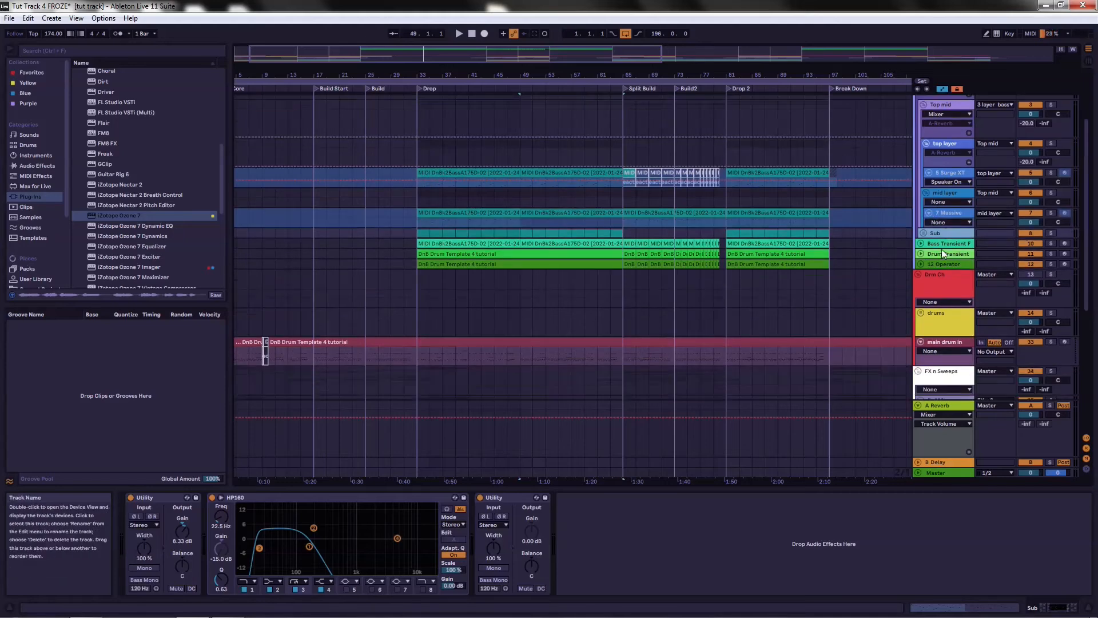
click(925, 232)
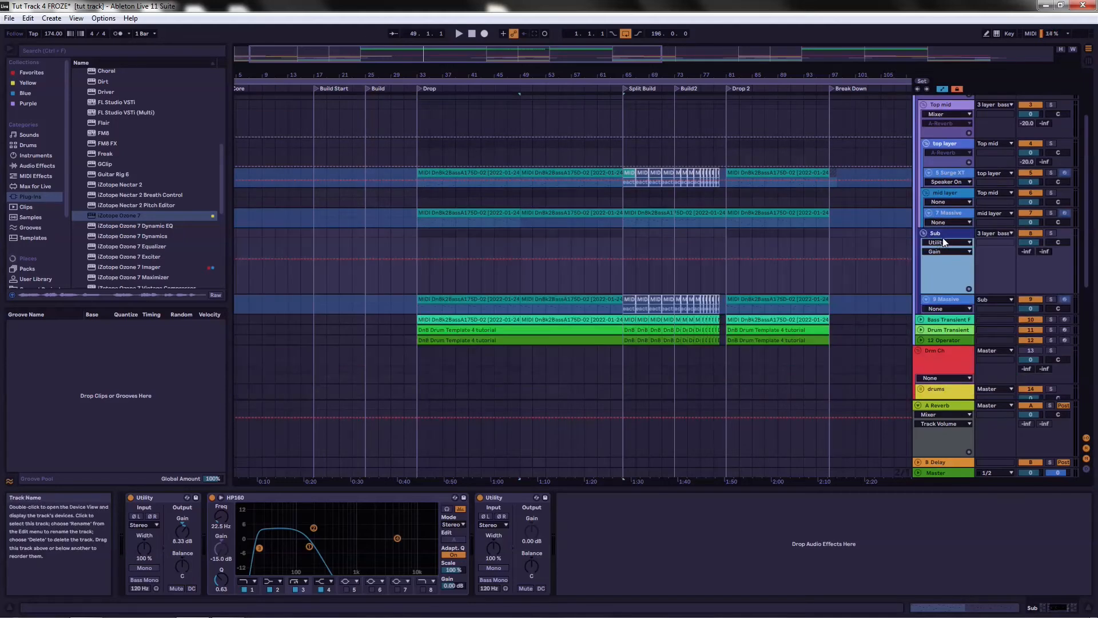
drag(956, 297, 957, 279)
- Inspect the device chains of the Sub group and the 9 Massive track inside it
click(948, 232)
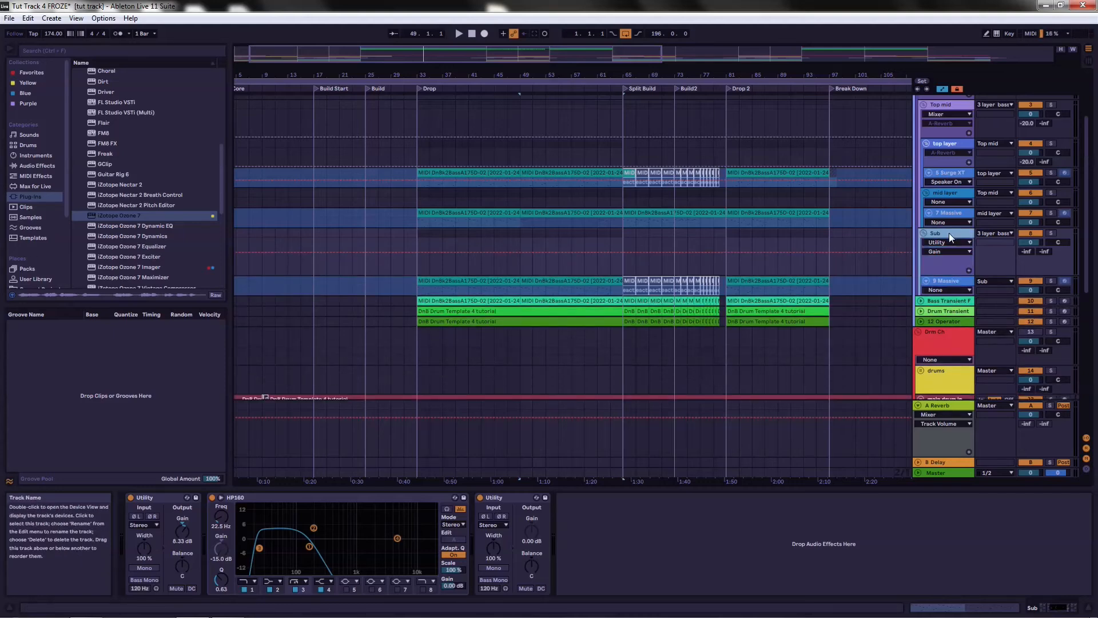
click(951, 232)
click(938, 281)
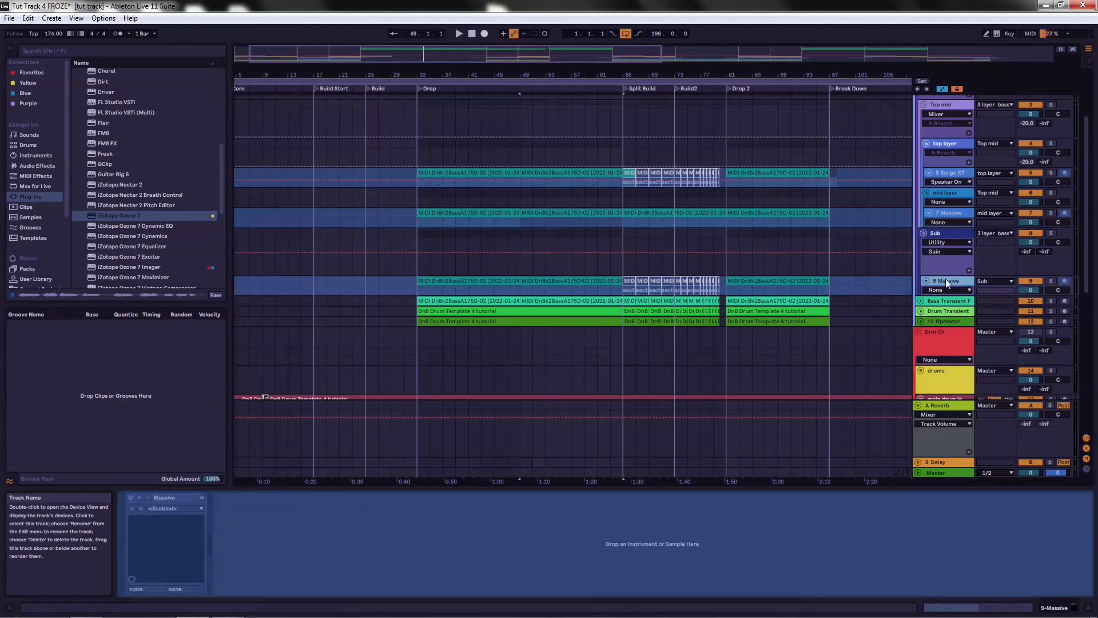
click(948, 231)
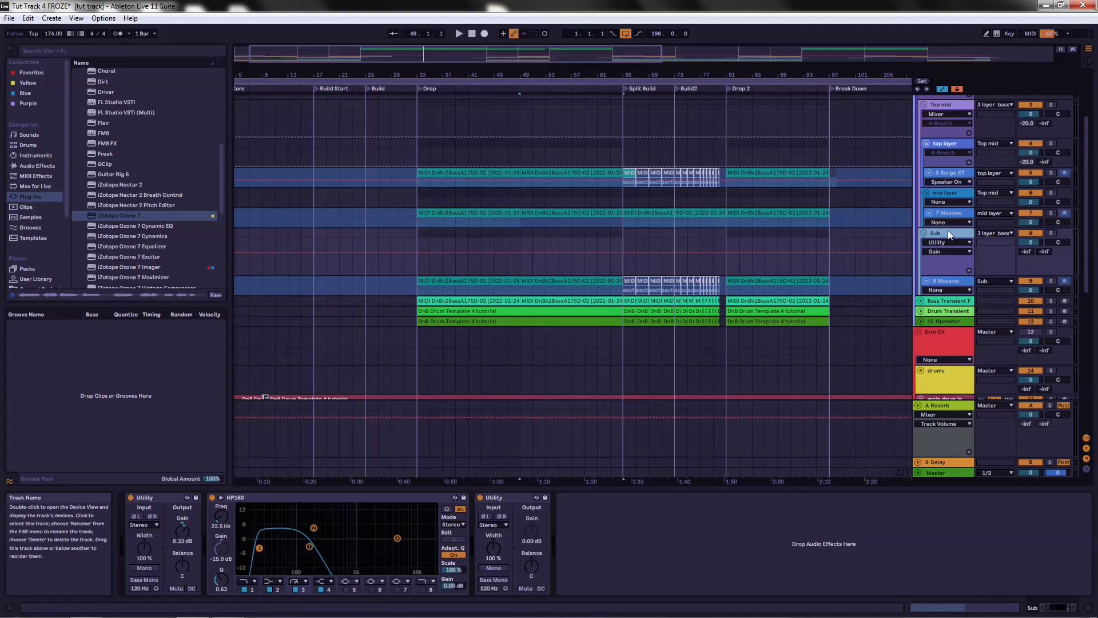
- Unfold the 49 Group and enlarge its 50-Predator x64 track so the MIDI notes in its clips are readable
scroll(956, 234, down, 3)
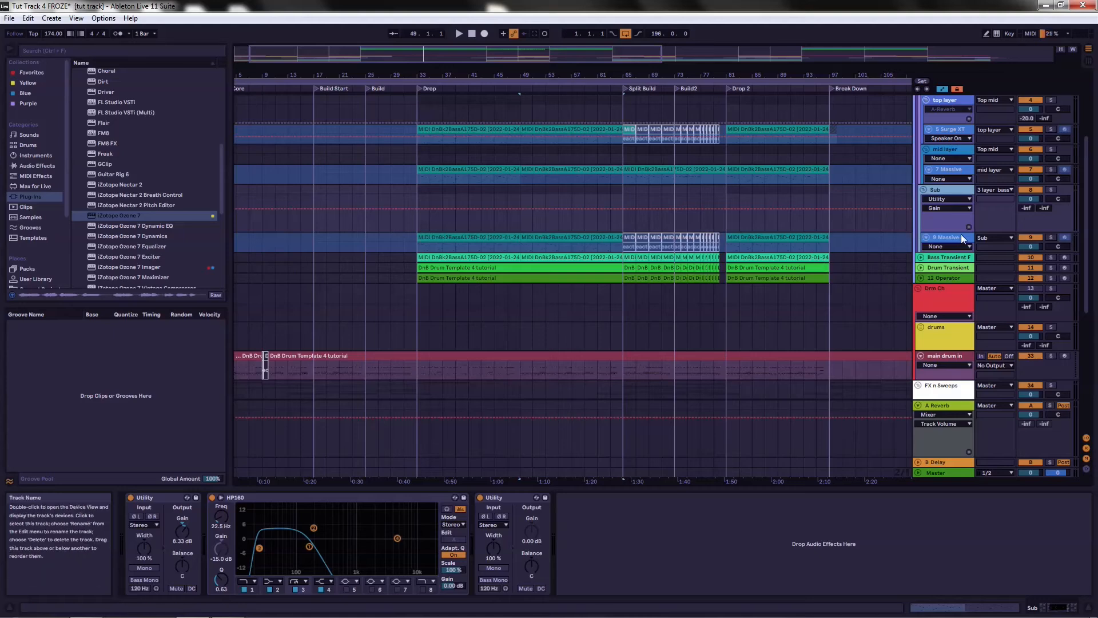
scroll(961, 234, down, 3)
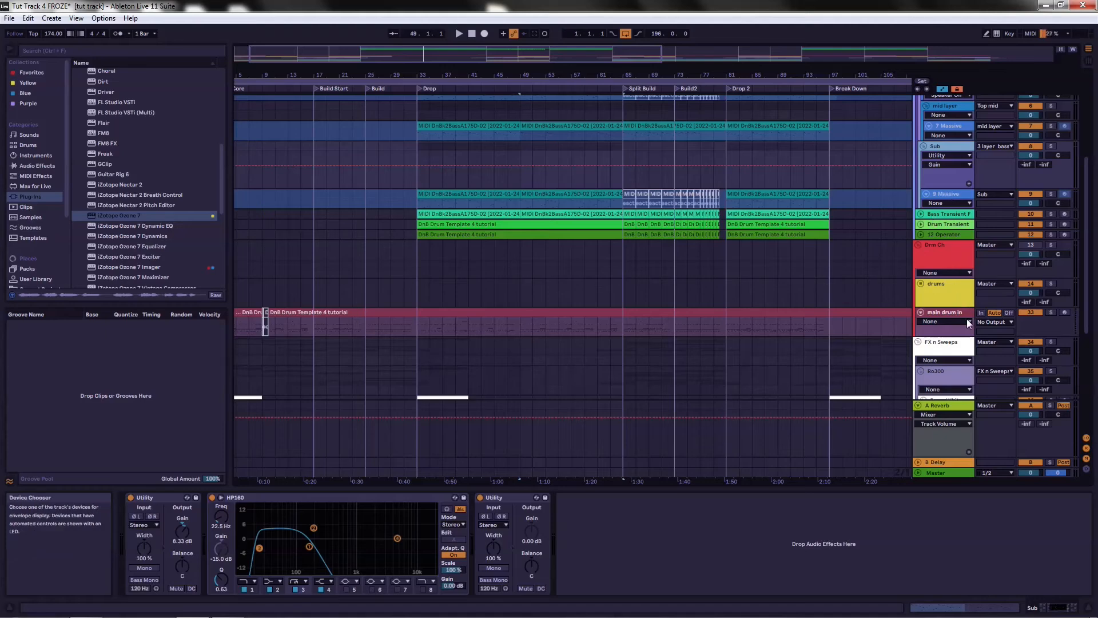
scroll(936, 233, down, 1)
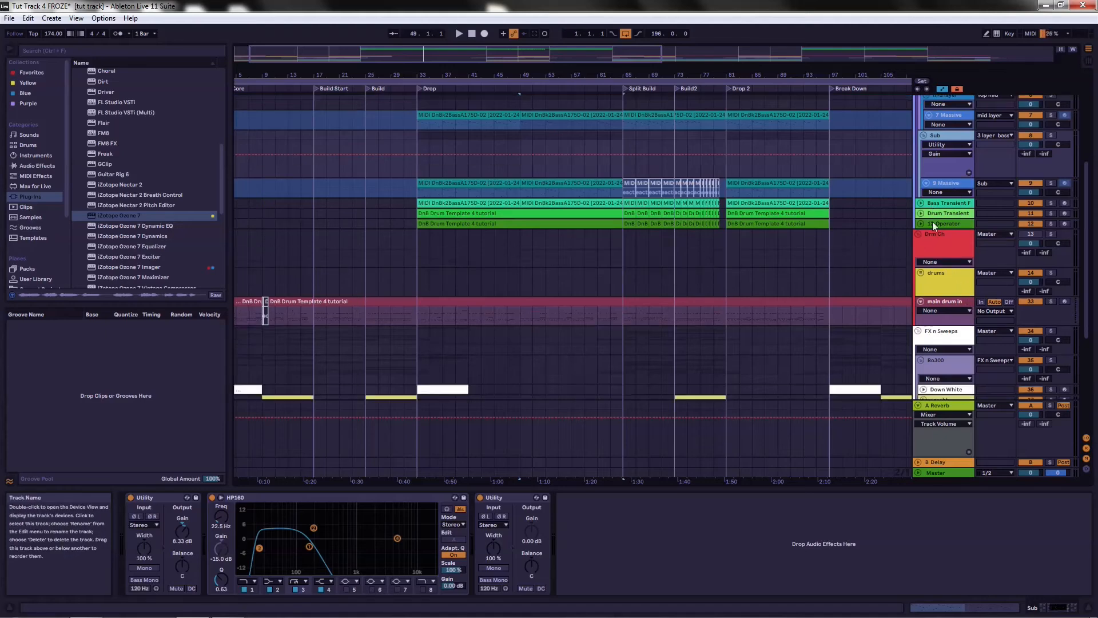
scroll(935, 232, down, 6)
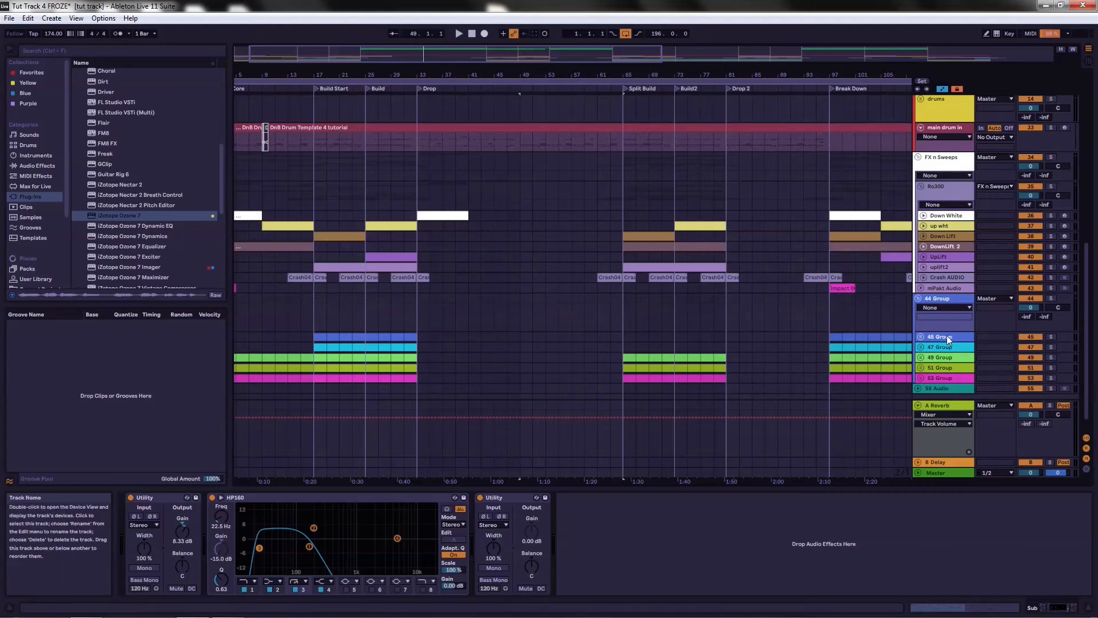
scroll(947, 335, down, 1)
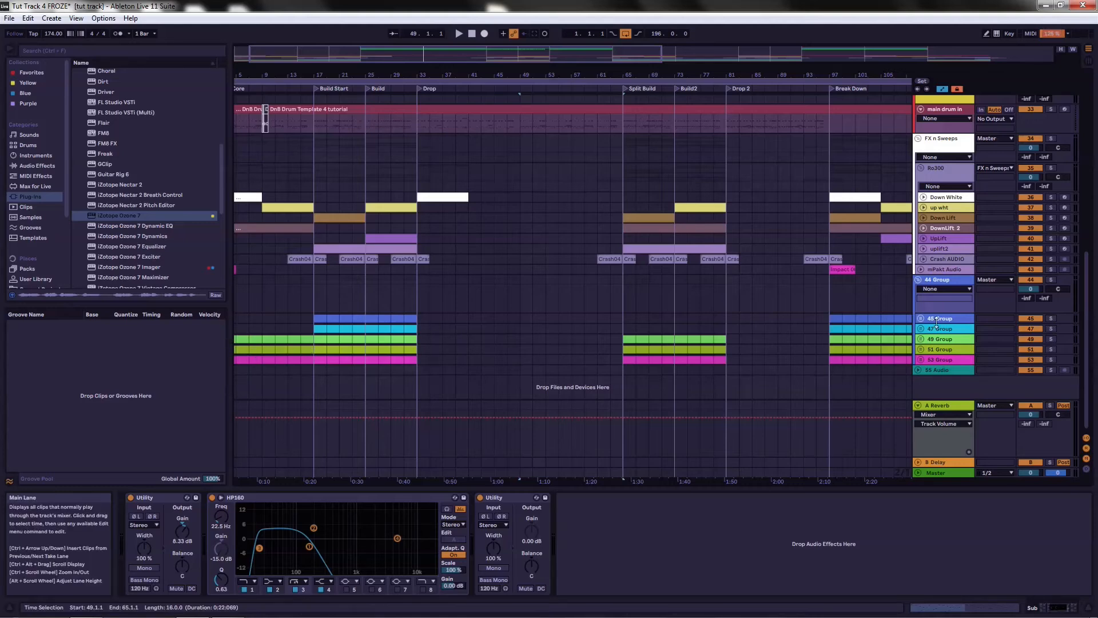
click(920, 339)
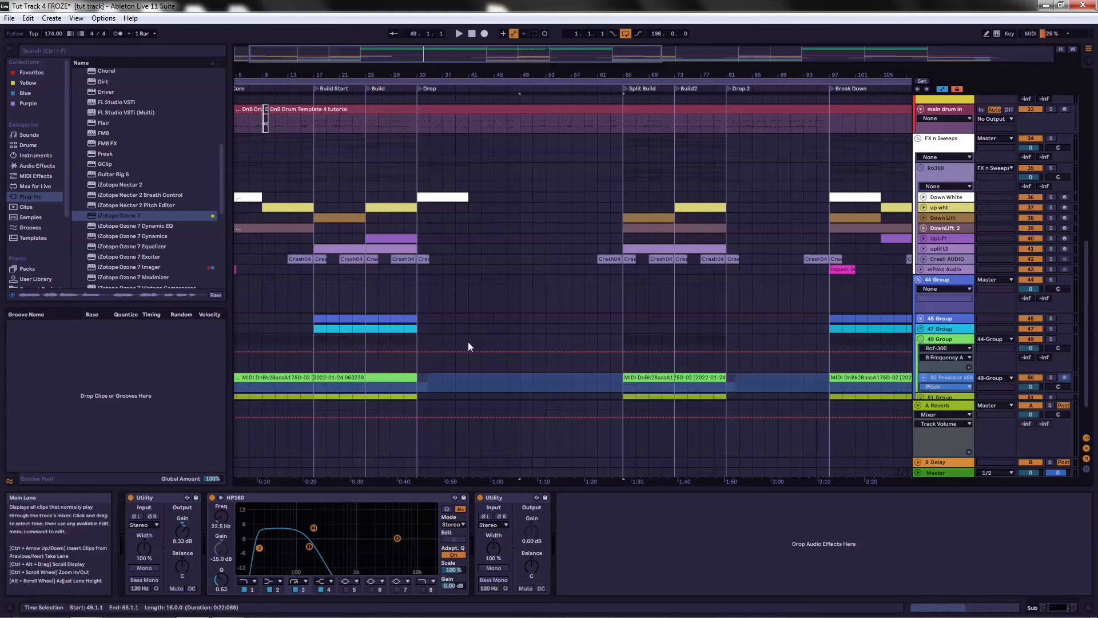
scroll(973, 353, down, 3)
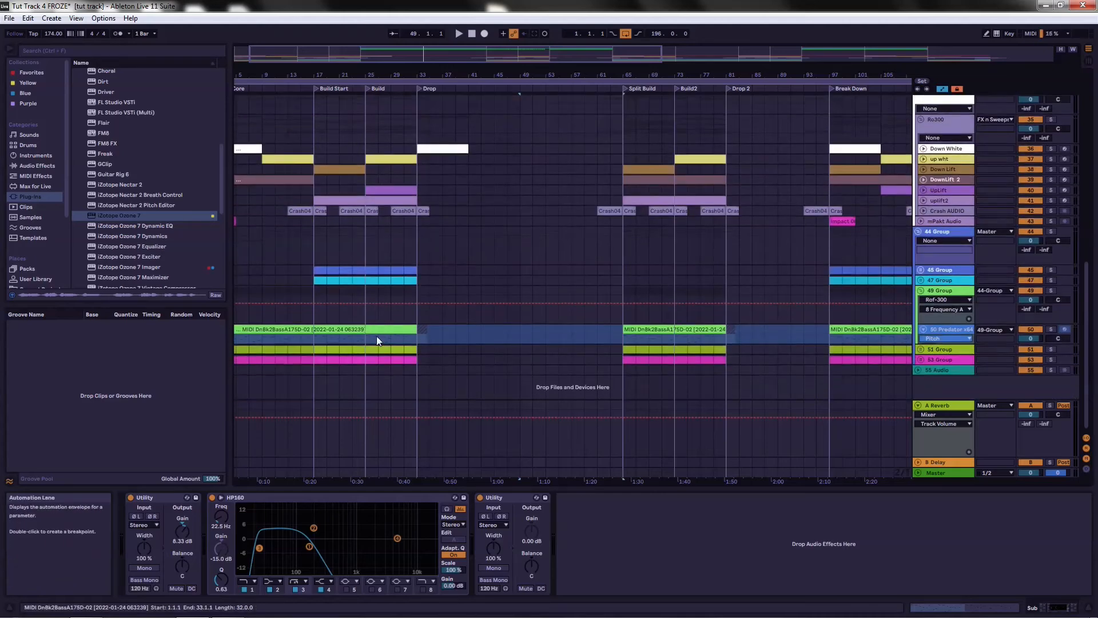
click(922, 330)
click(922, 330)
drag(929, 343, 938, 400)
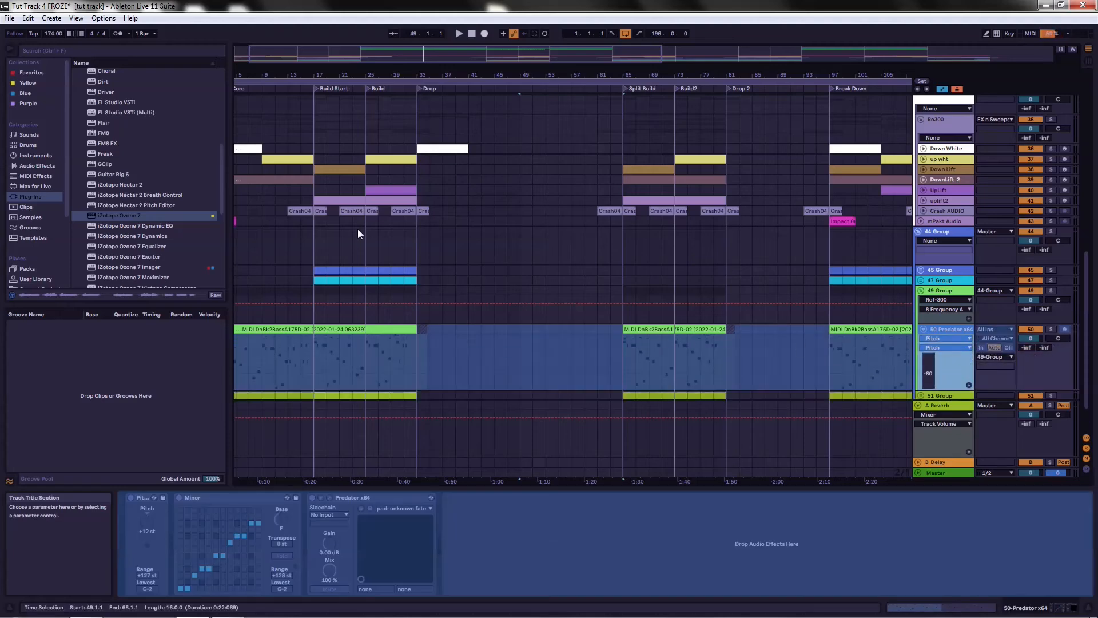
scroll(286, 387, down, 2)
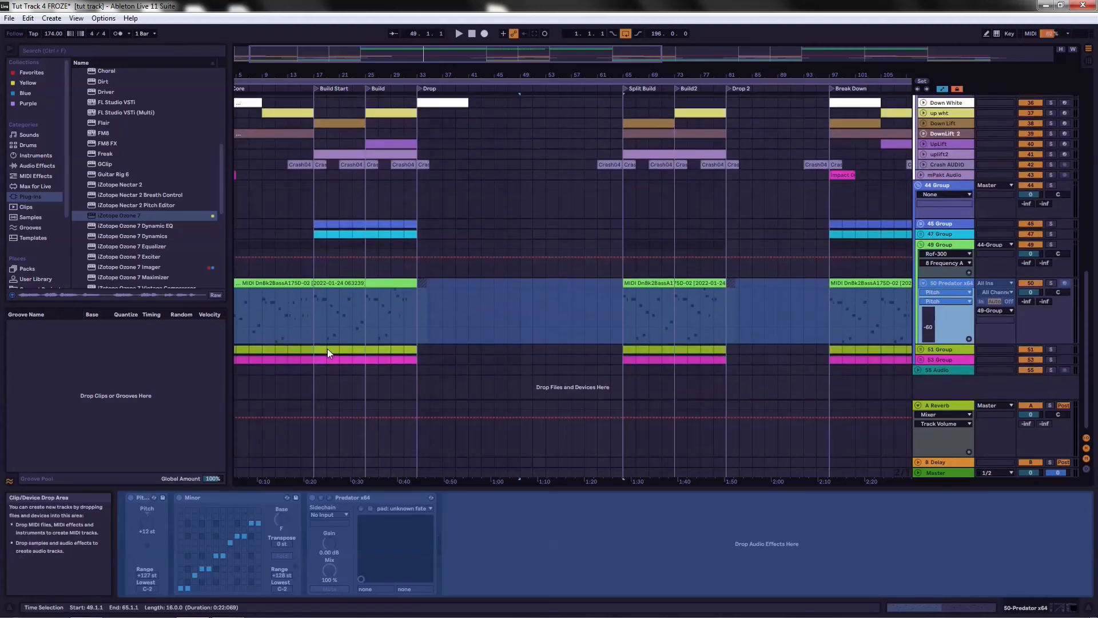
- Unfold the 51 Group and enlarge its 52-Predator x64 track to show the clip notes
scroll(592, 218, up, 10)
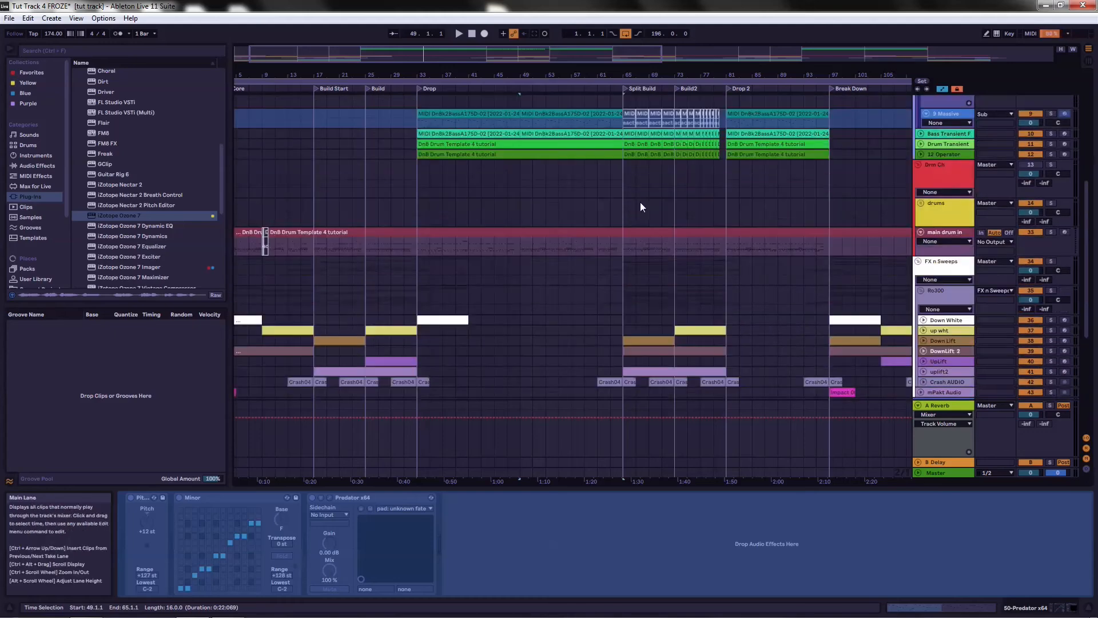
scroll(641, 181, down, 10)
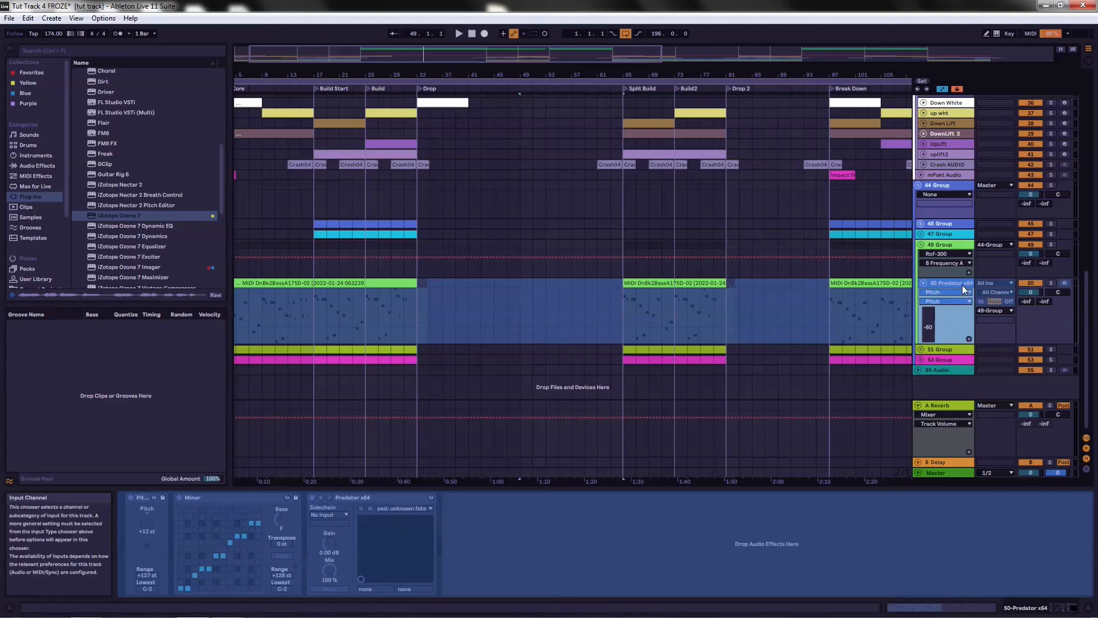
click(921, 350)
scroll(898, 343, down, 2)
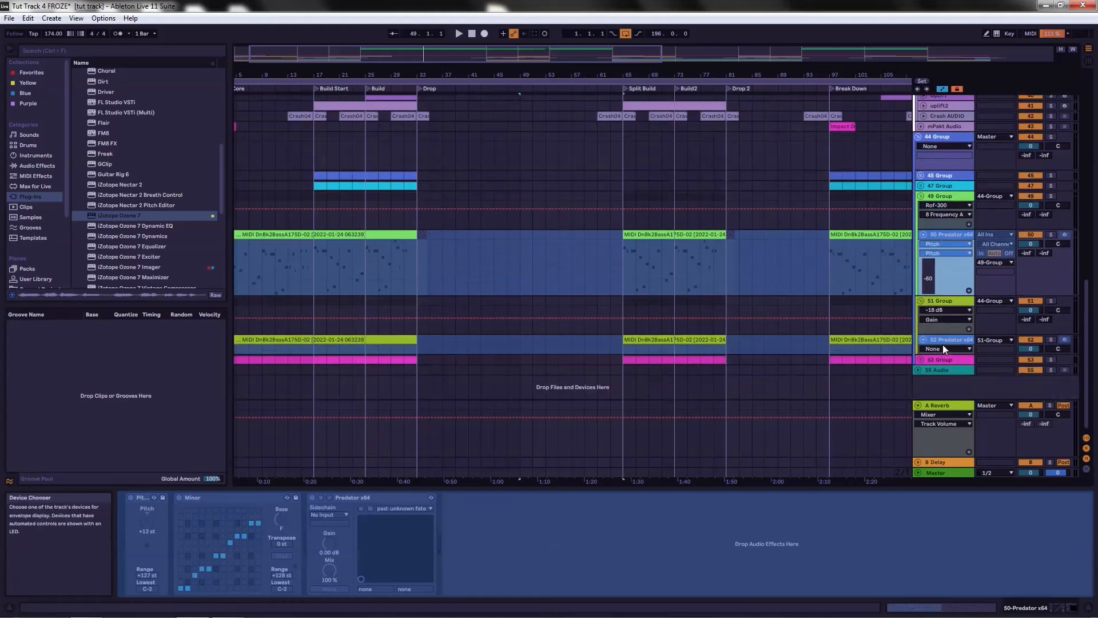
drag(956, 353, 967, 413)
scroll(483, 319, down, 3)
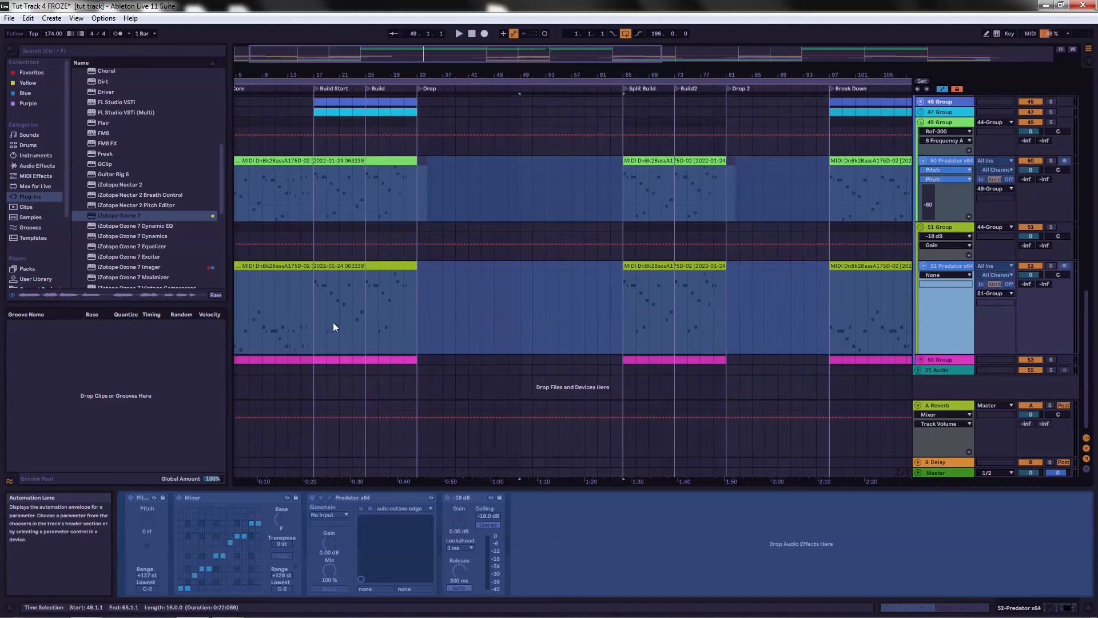
- Unfold the 45 Group and enlarge its 46-Surge XT track to show the notes and deactivated clips
scroll(605, 268, up, 6)
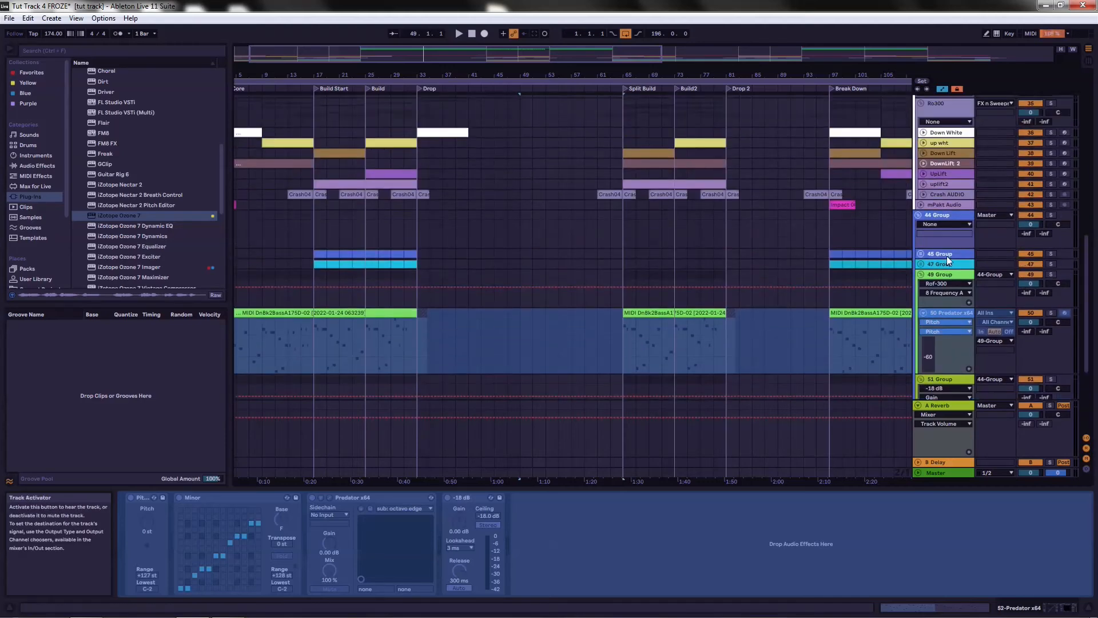
click(921, 253)
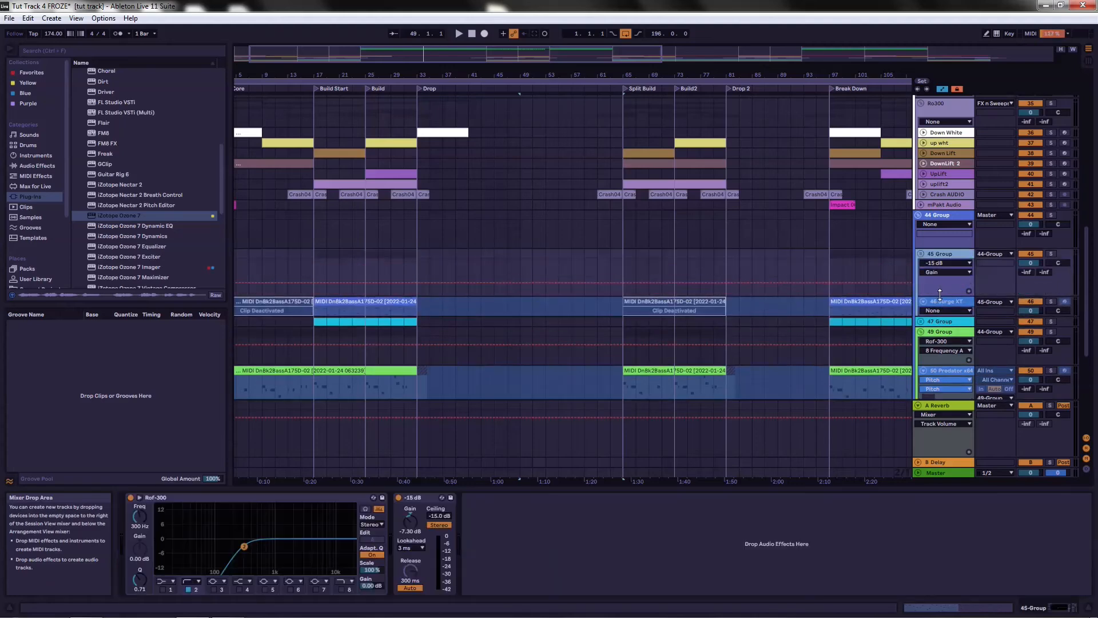
click(932, 302)
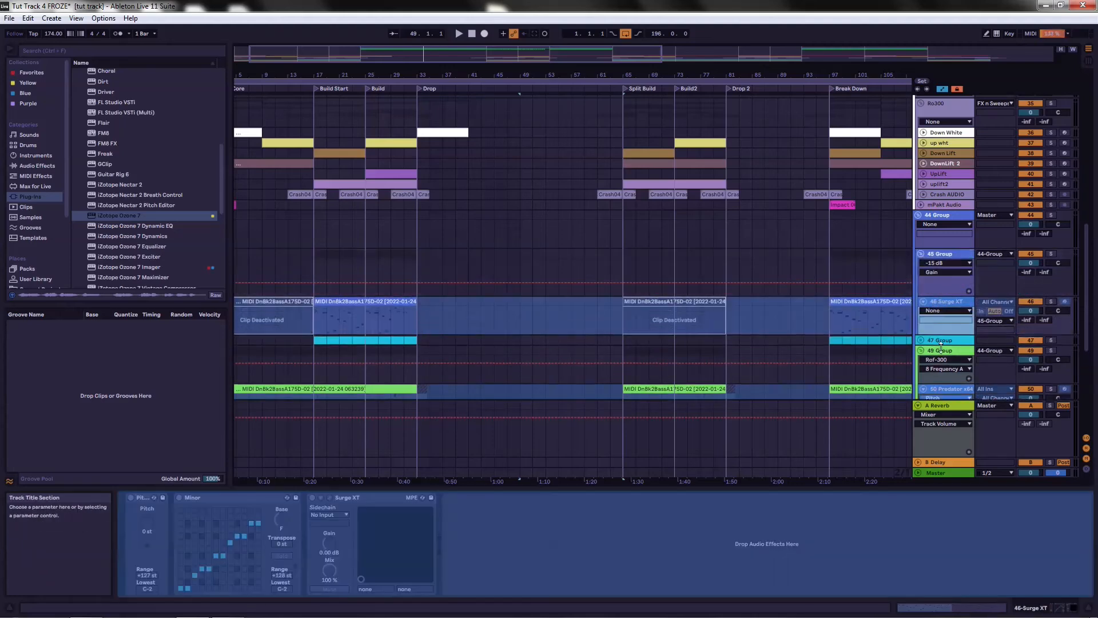
drag(943, 316, 945, 358)
- Unfold the 47 Group and enlarge its 48-Blade x64 track to show the notes in its clips
scroll(946, 356, down, 4)
scroll(952, 340, down, 2)
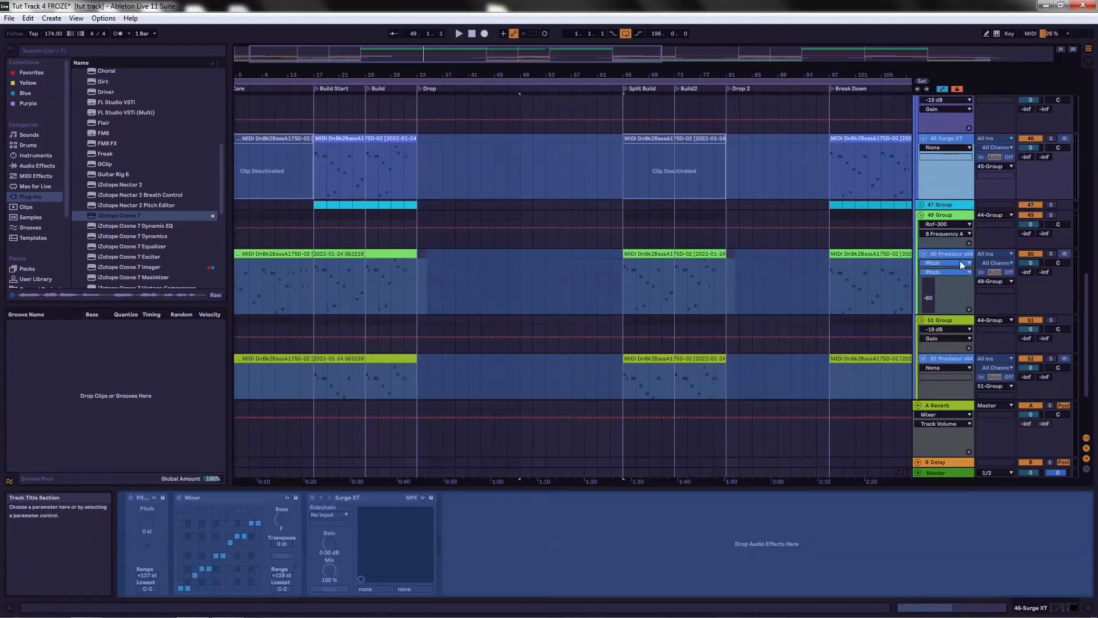
double_click(948, 205)
mouse_move(955, 232)
mouse_down()
mouse_move(958, 274)
mouse_move(965, 237)
mouse_up()
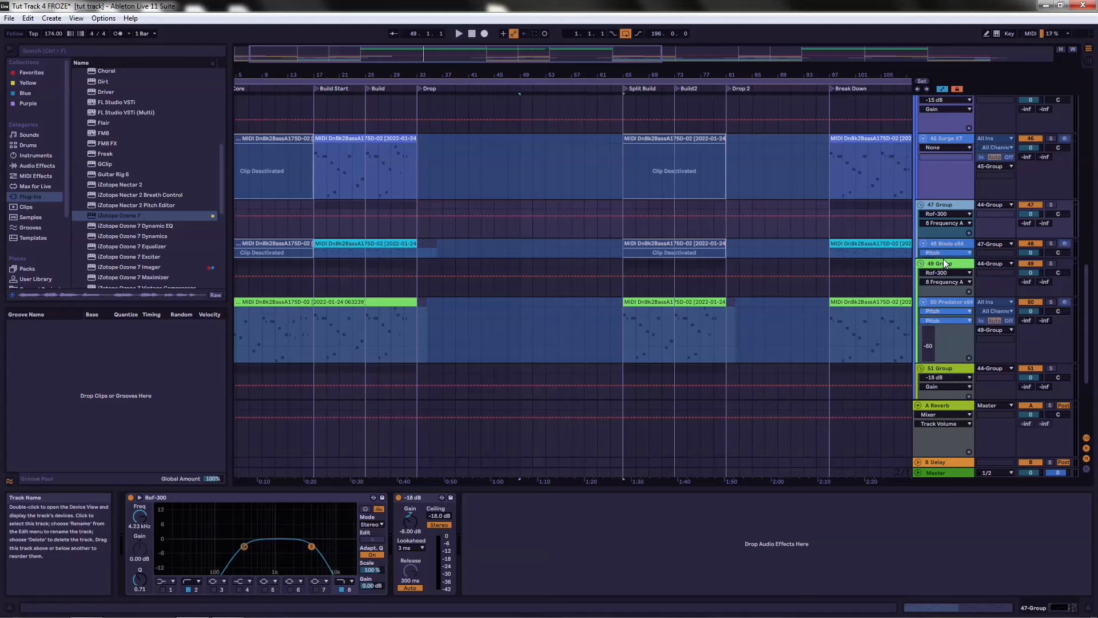
drag(943, 259, 959, 312)
scroll(949, 303, down, 3)
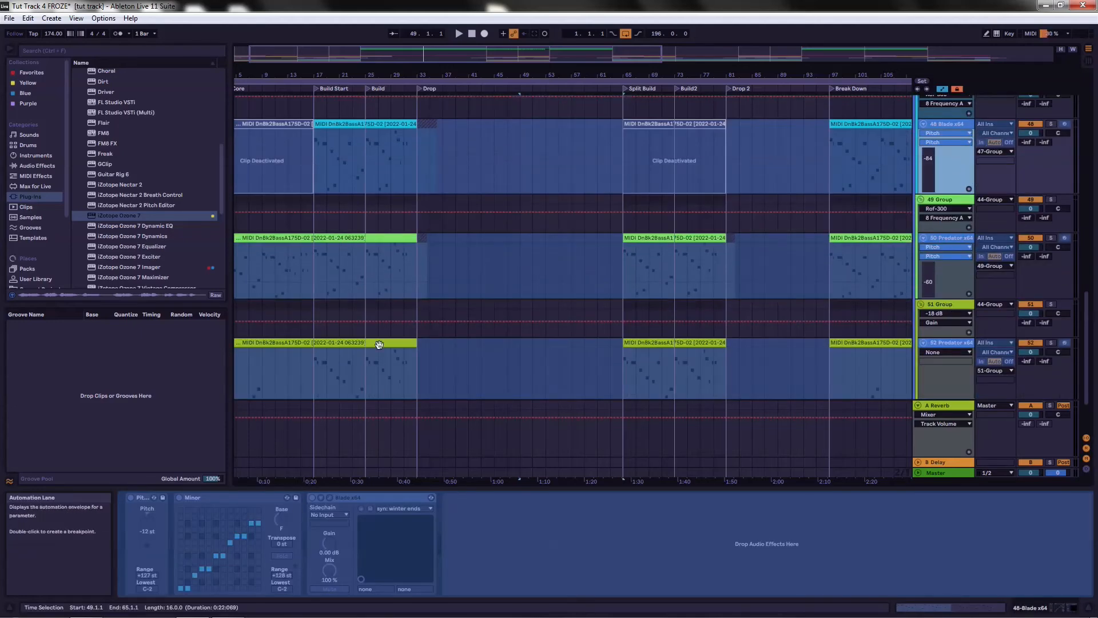
- Open the first 50-Predator x64 clip, ending at the Drop, in the MIDI note editor
scroll(381, 245, up, 2)
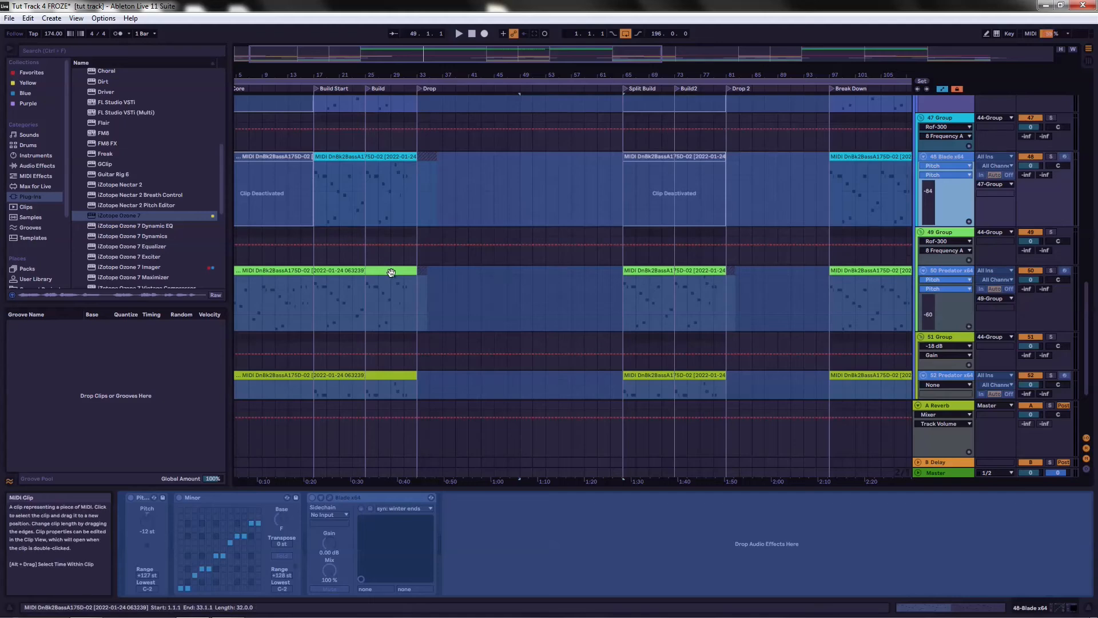
double_click(391, 272)
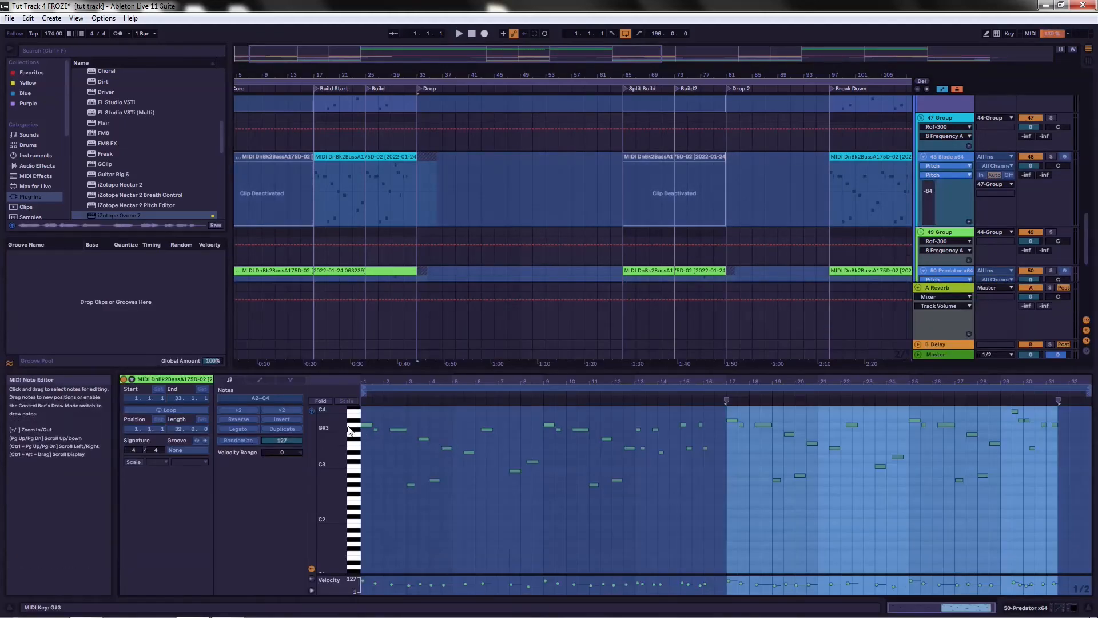
- Open the 46-Surge XT clip that begins at Build Start in the MIDI note editor
click(363, 393)
scroll(452, 198, up, 4)
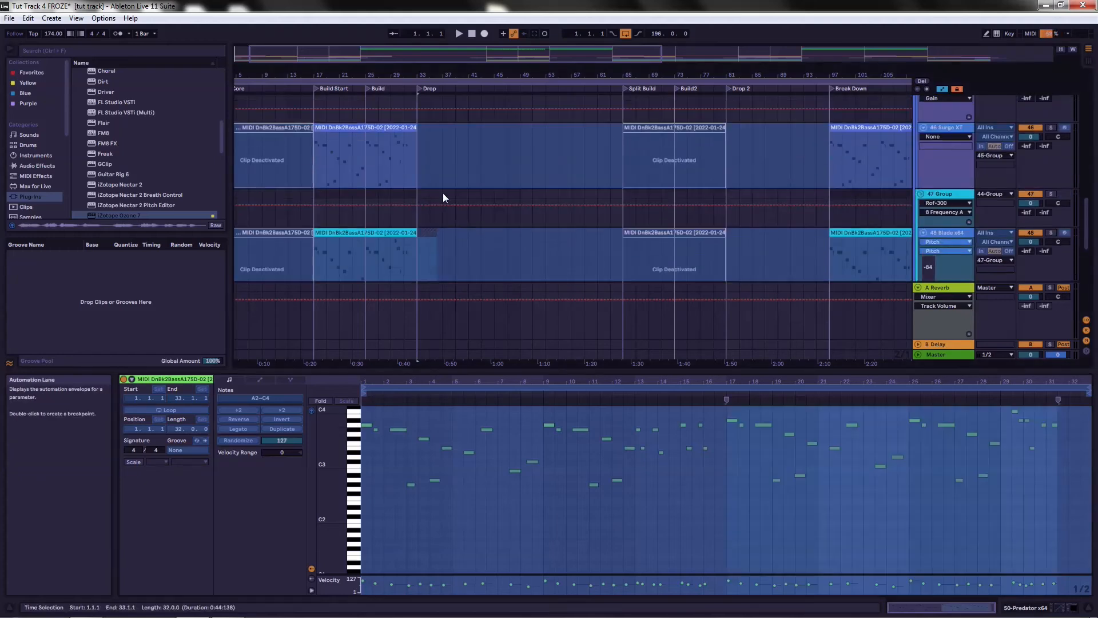
click(345, 127)
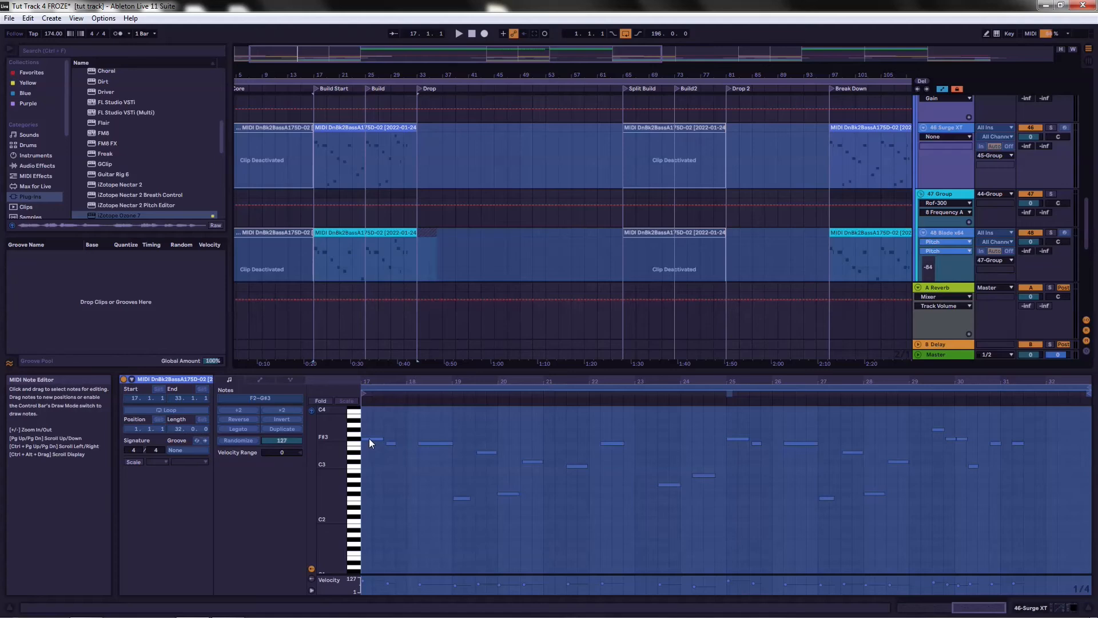
- Bring up the 50-Predator x64 clip's notes again to compare them with the 46-Surge XT notes
scroll(406, 221, down, 3)
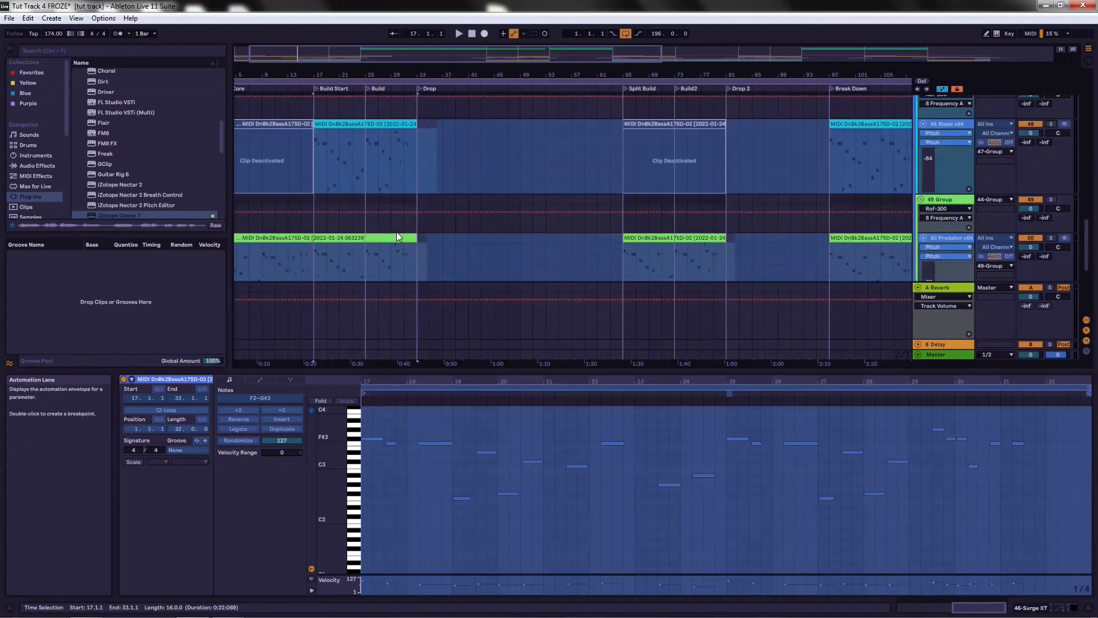
scroll(399, 236, down, 2)
click(372, 181)
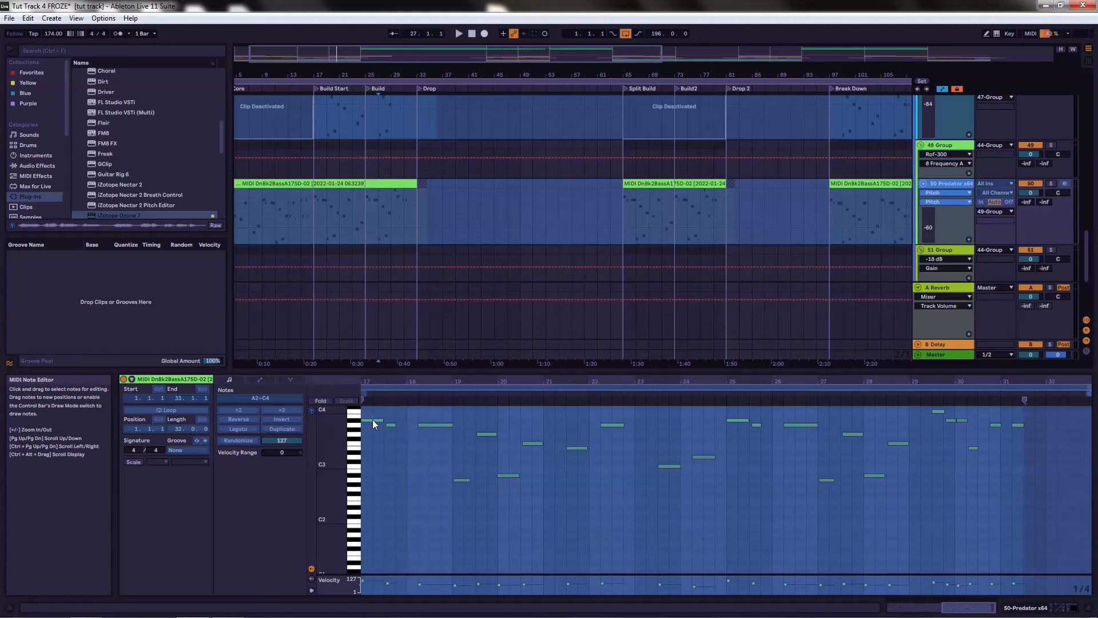
- Unfold the 53 Group and enlarge its 54-Massive track to show the notes in its clips
scroll(392, 414, up, 3)
scroll(372, 279, down, 2)
scroll(373, 279, down, 4)
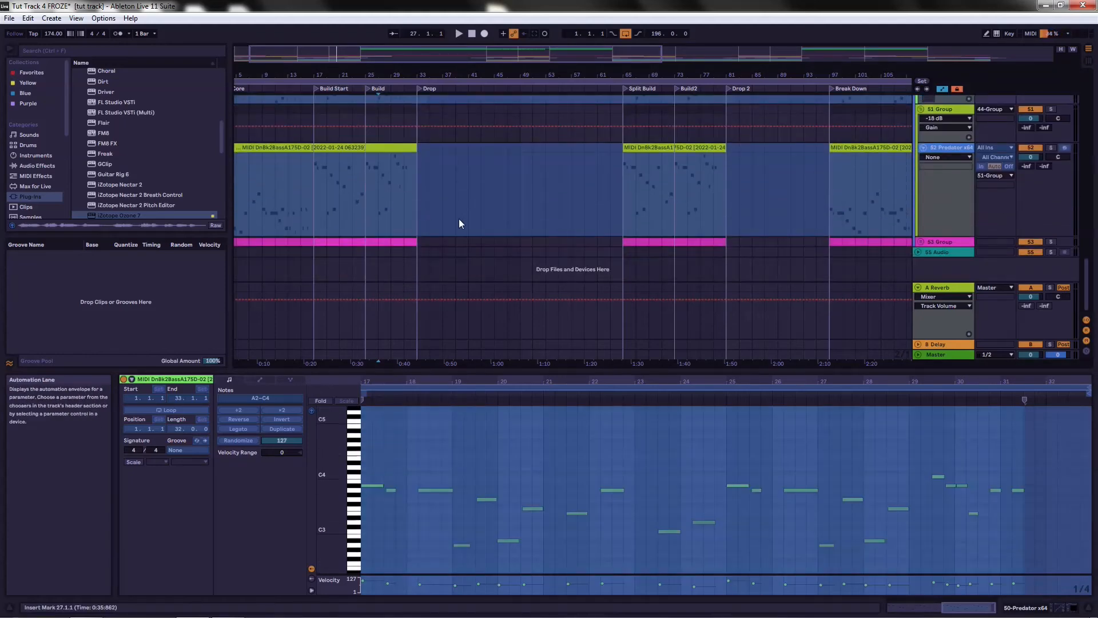
click(921, 242)
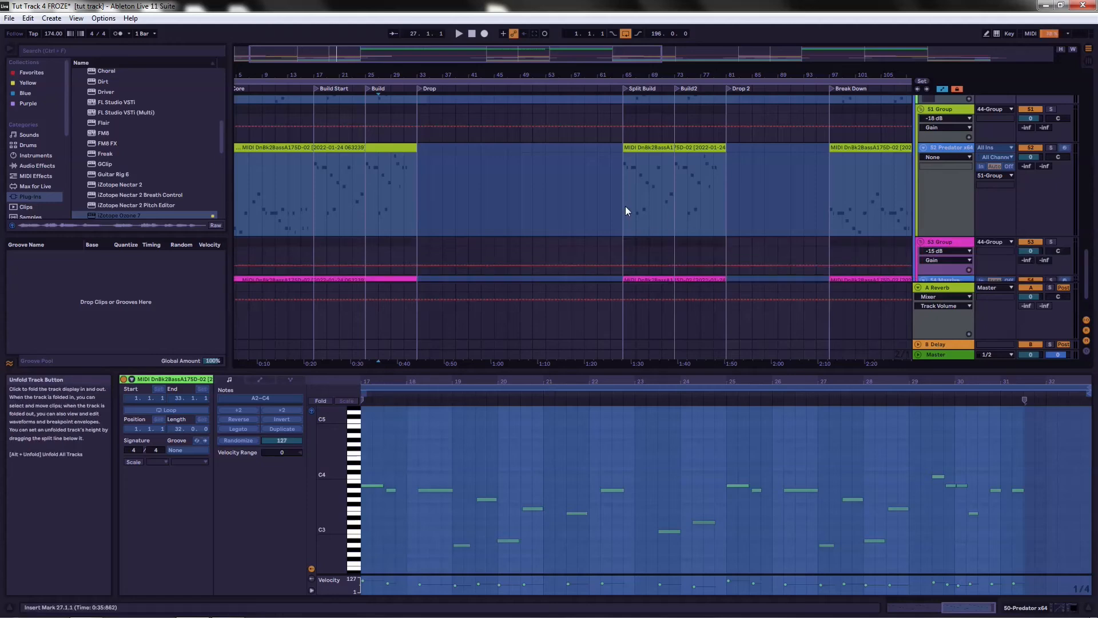
scroll(626, 209, down, 2)
drag(942, 243, 957, 284)
scroll(452, 243, down, 2)
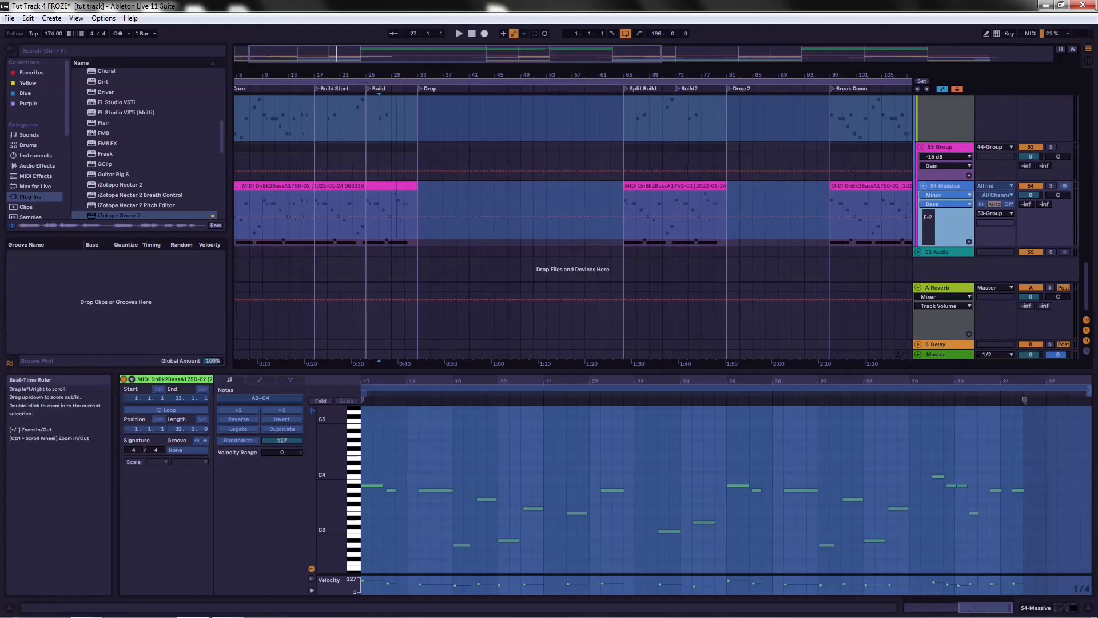
- Open the first 54-Massive clip, running from Start Core to the Drop, in the MIDI note editor
drag(395, 75, 330, 66)
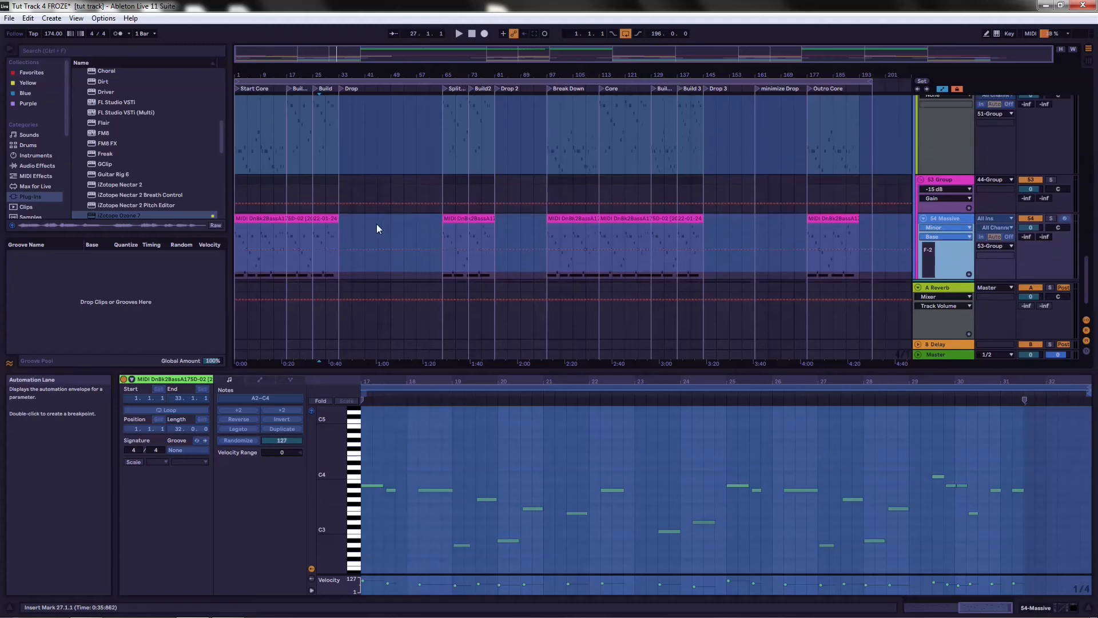
click(268, 185)
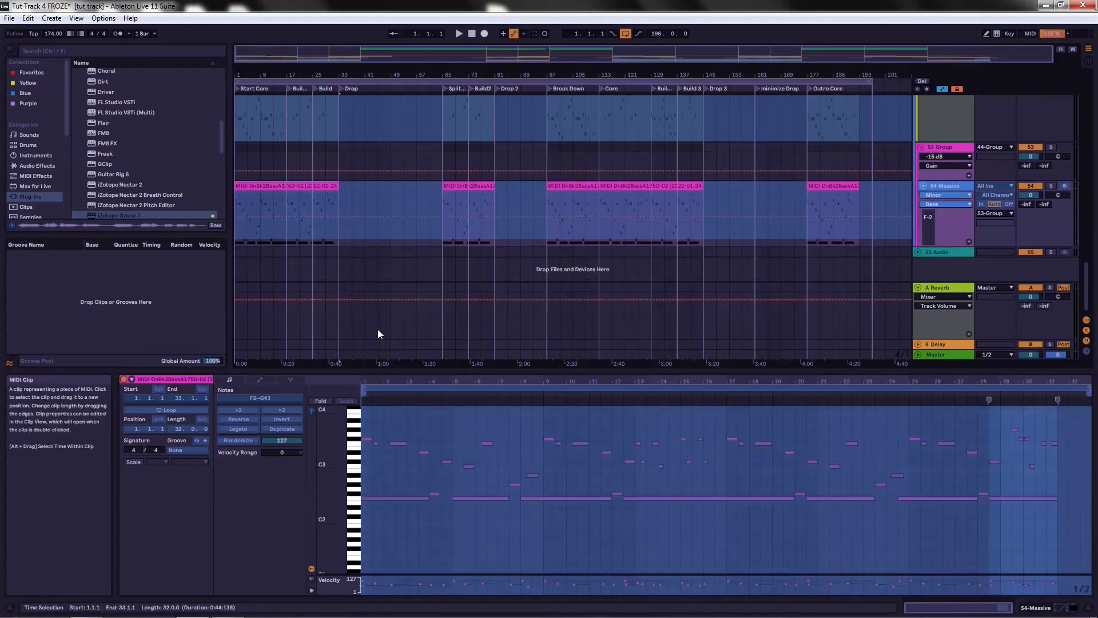
scroll(406, 448, up, 4)
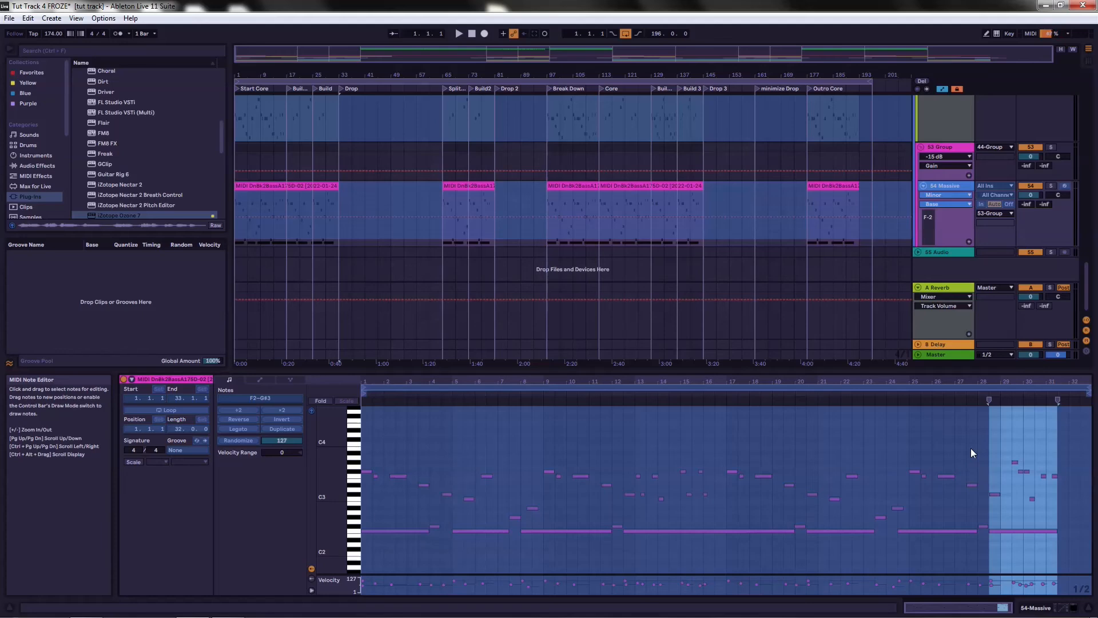
- Play the arrangement from the start through the core and build sections while viewing the melodic group tracks
scroll(948, 223, up, 5)
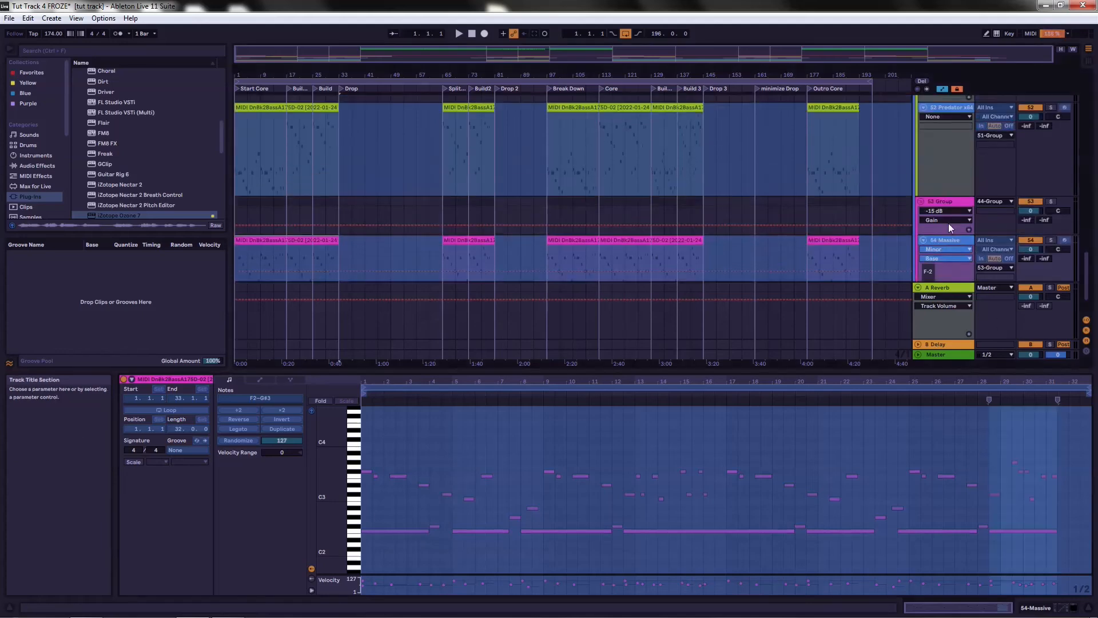
scroll(747, 103, up, 3)
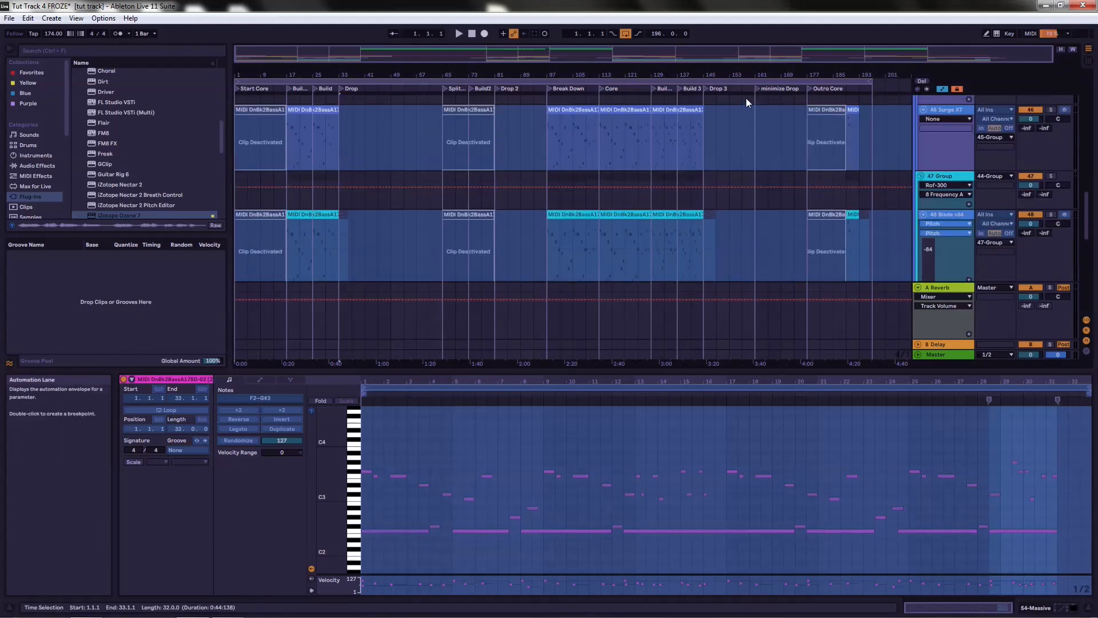
click(460, 33)
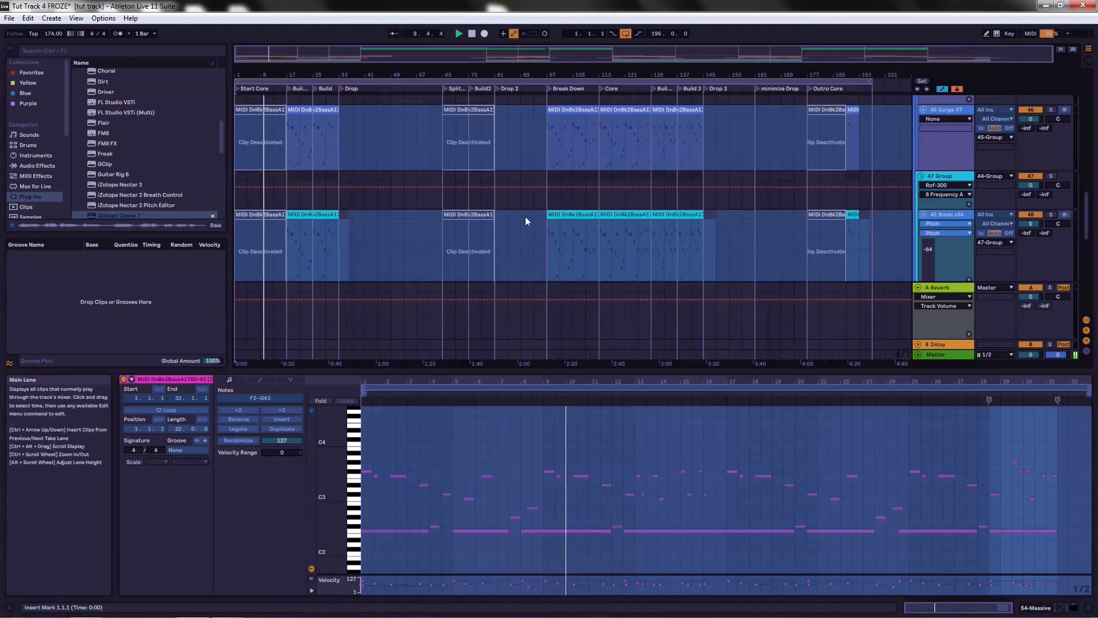
scroll(368, 181, down, 3)
scroll(375, 185, down, 3)
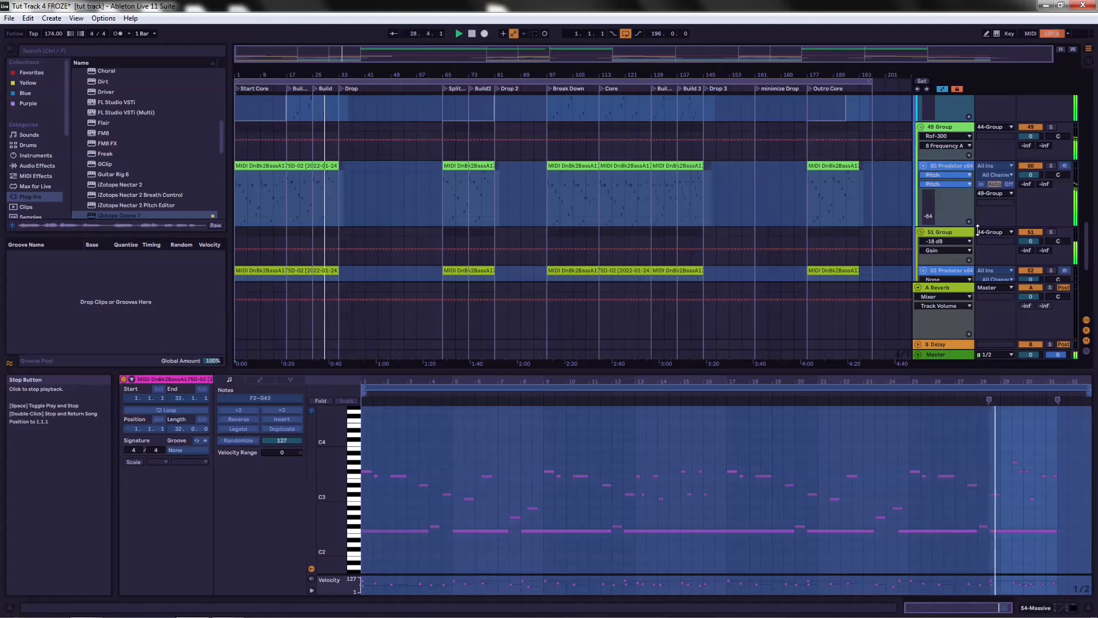
- Unfold the Bass Transient Follower track and show its Operator, Envelope Follower and Utility devices
drag(1086, 225, 1093, 105)
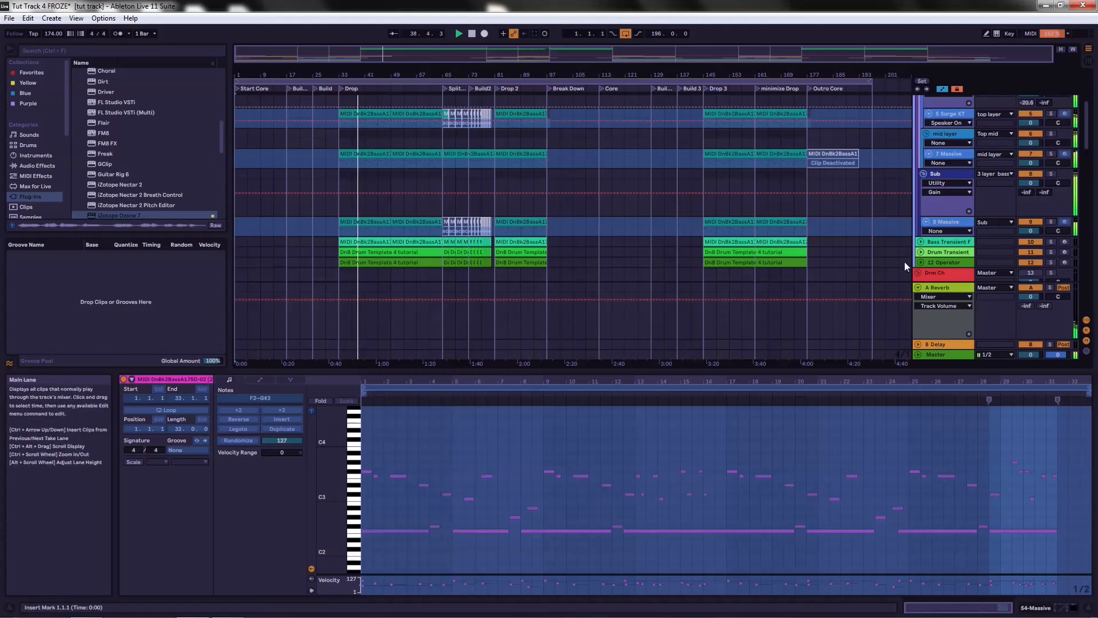
click(920, 245)
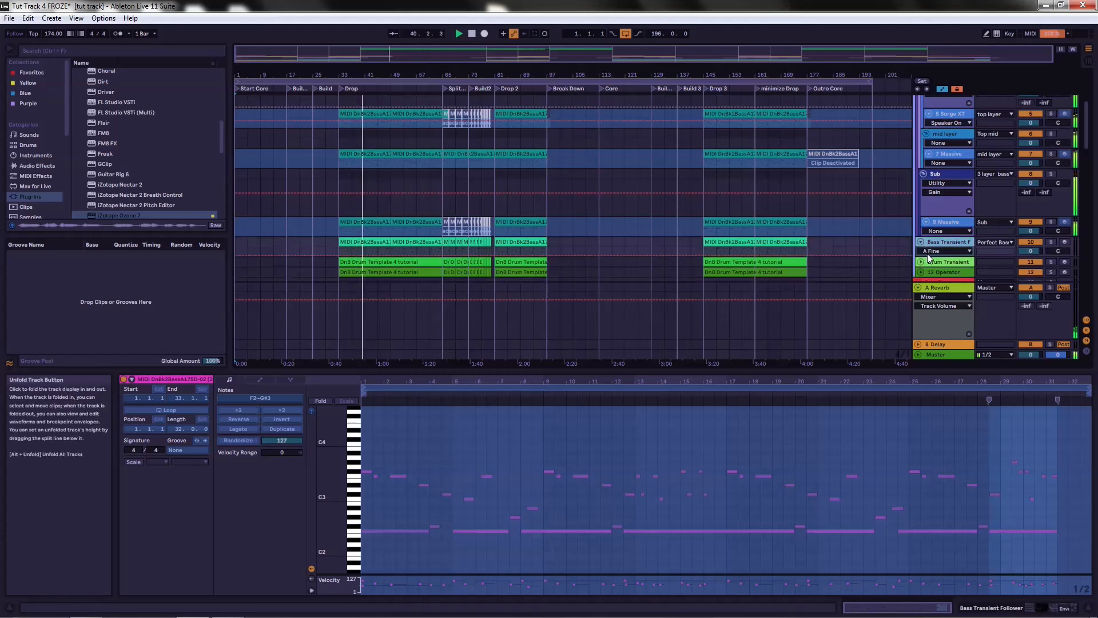
click(949, 242)
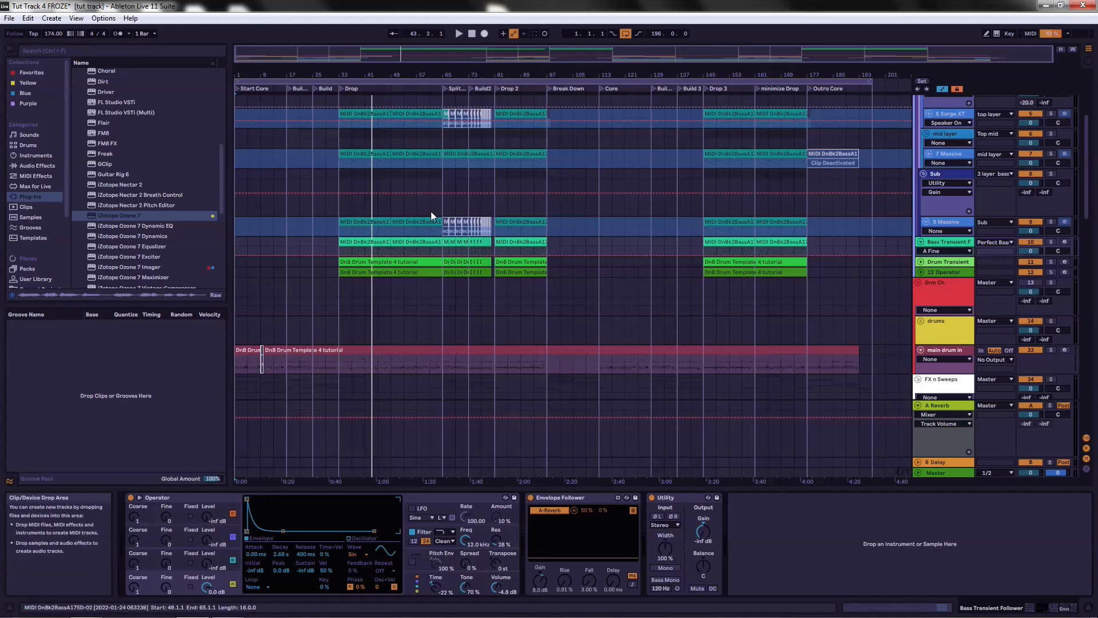
- Open the first Bass Transient Follower clip at the Drop in the MIDI note editor
scroll(400, 308, down, 5)
scroll(372, 340, down, 6)
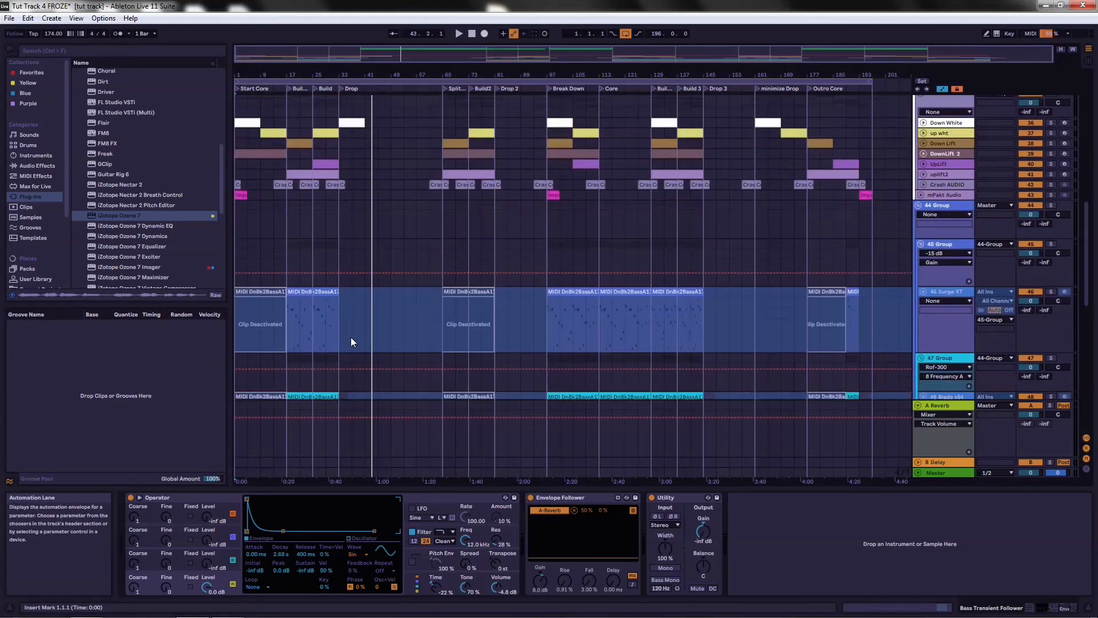
scroll(343, 333, up, 12)
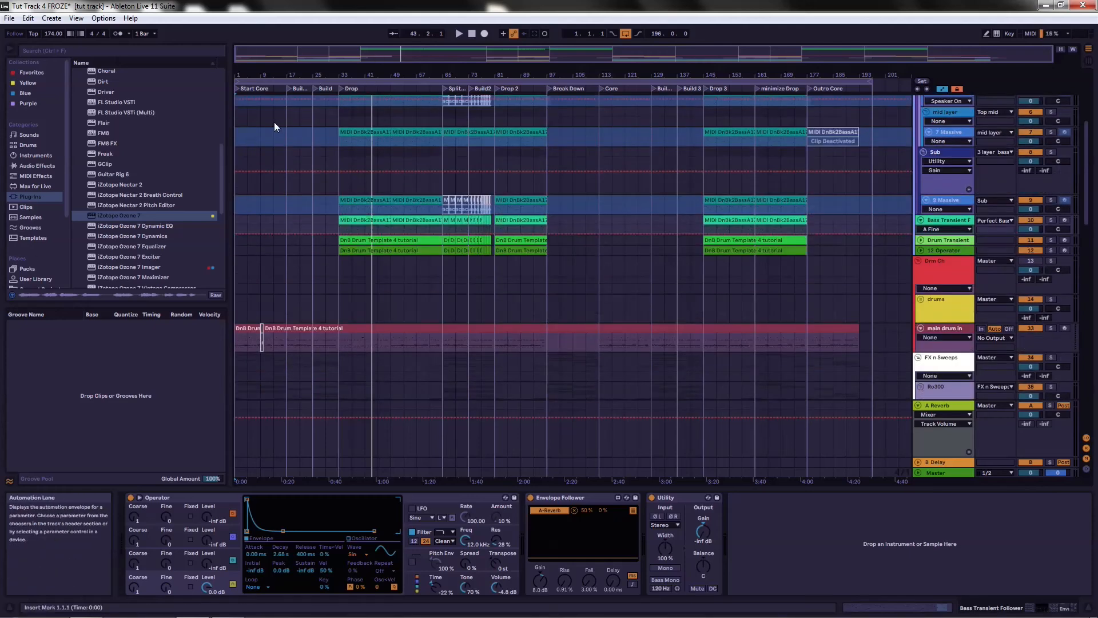
scroll(446, 271, down, 3)
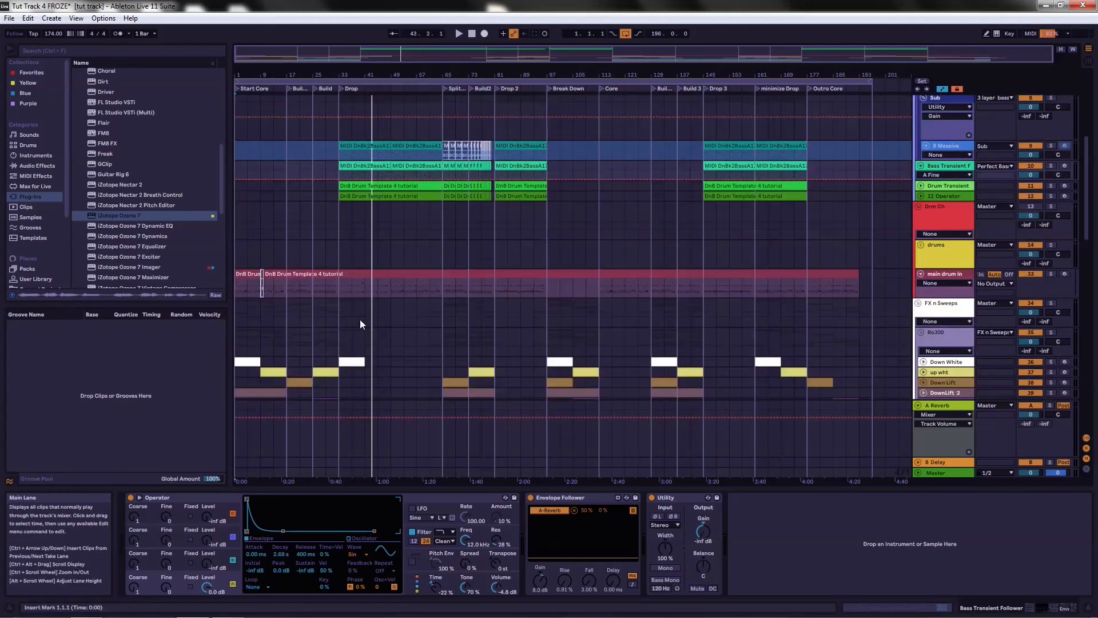
scroll(380, 307, up, 3)
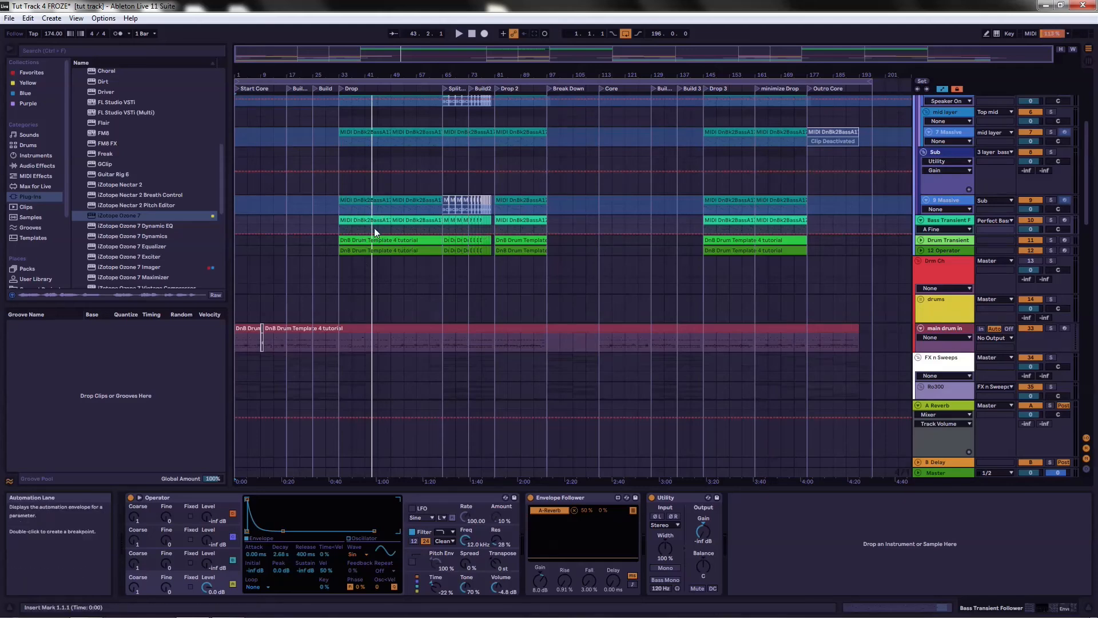
click(348, 219)
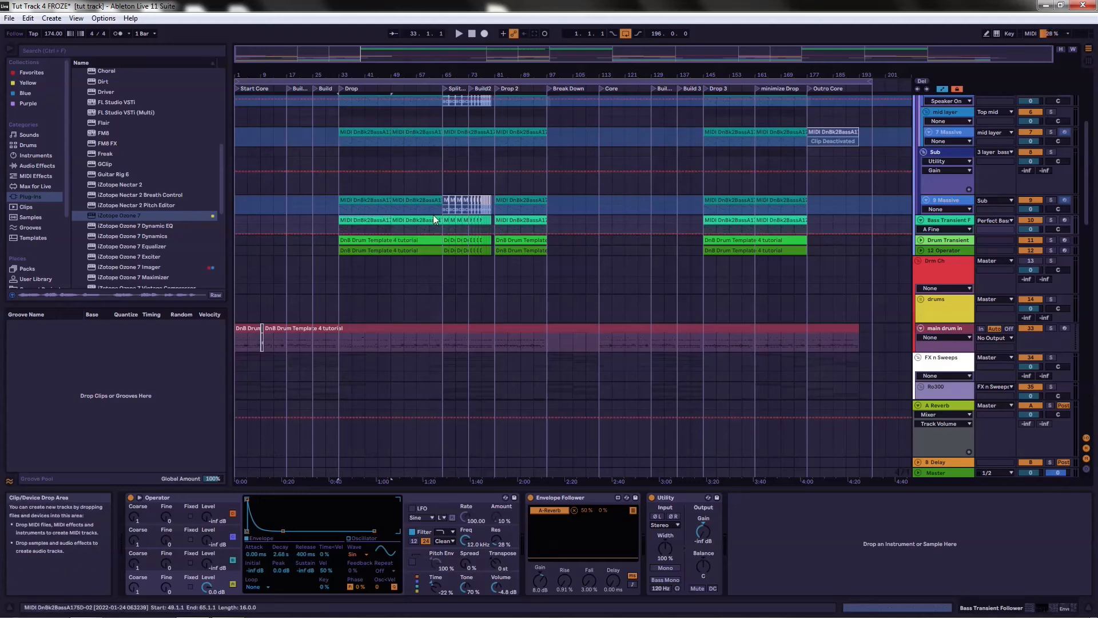
double_click(355, 219)
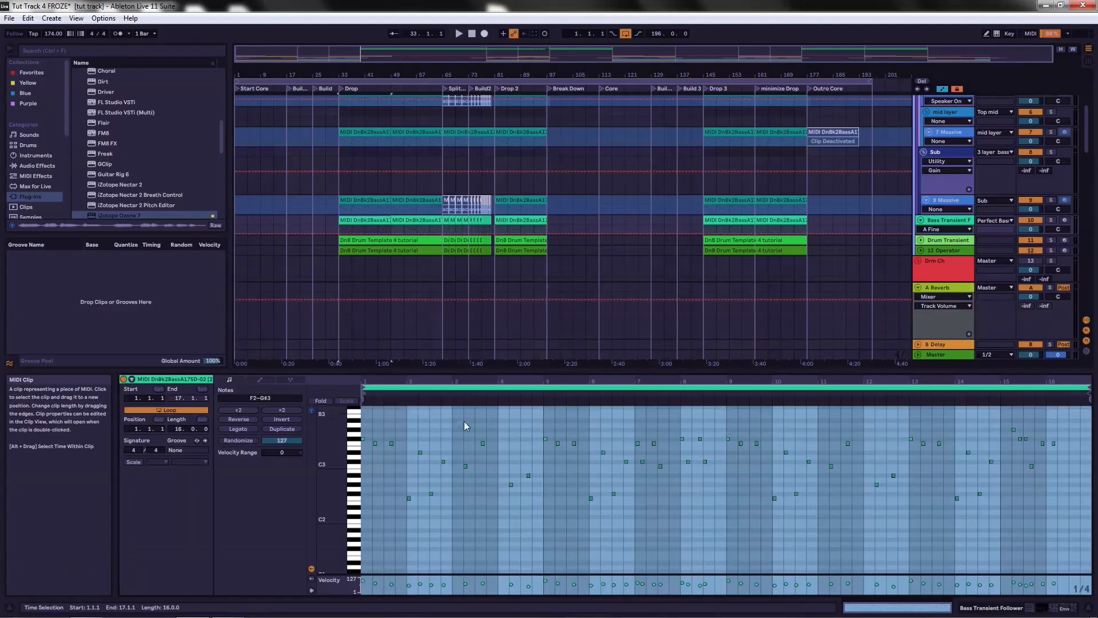
- Slightly extend the ends of several short notes in the first four bars of the Bass Transient Follower clip
drag(367, 381, 366, 412)
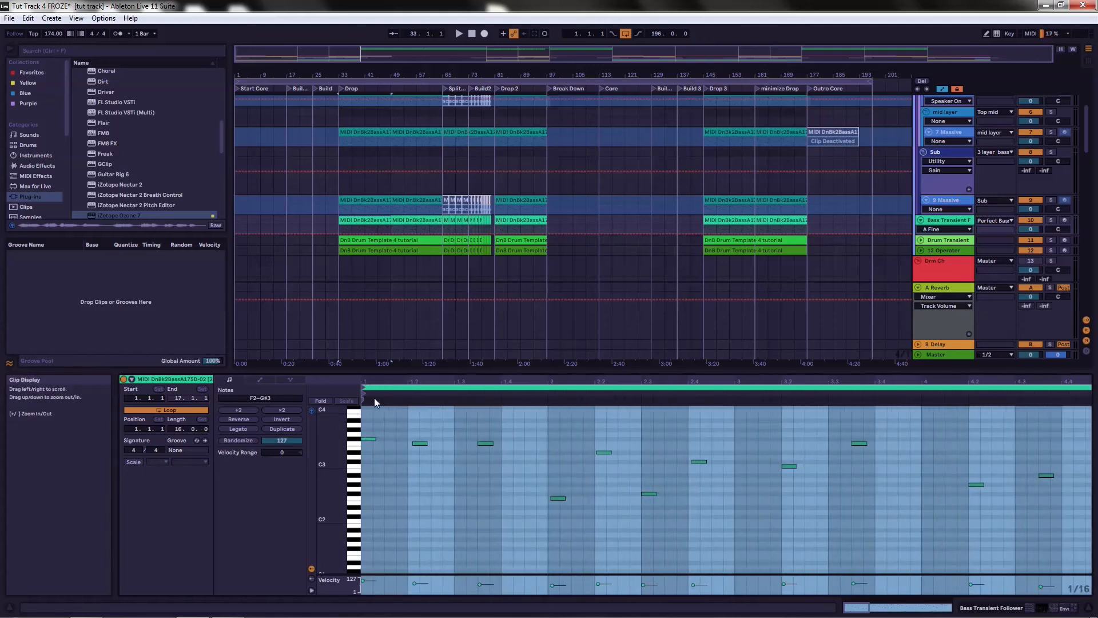
click(386, 438)
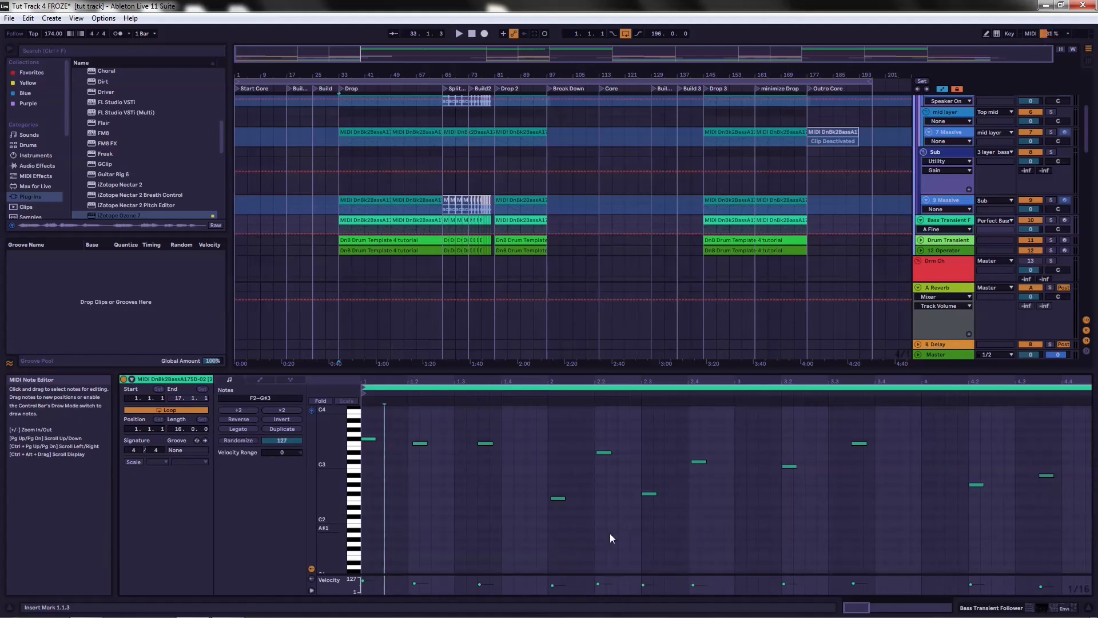
drag(510, 487, 480, 444)
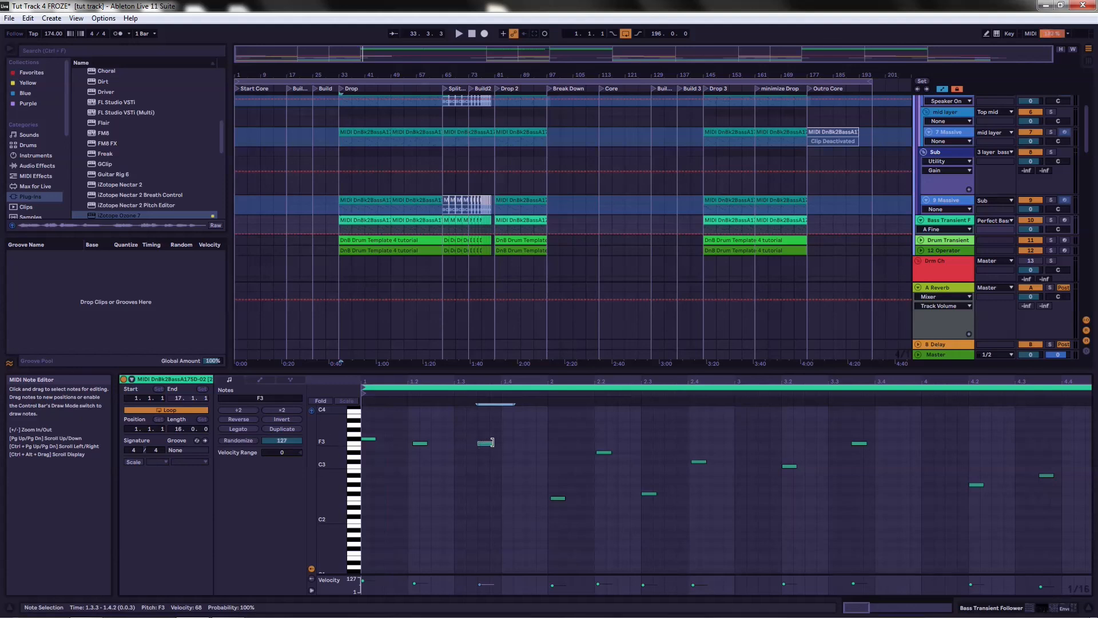
click(492, 442)
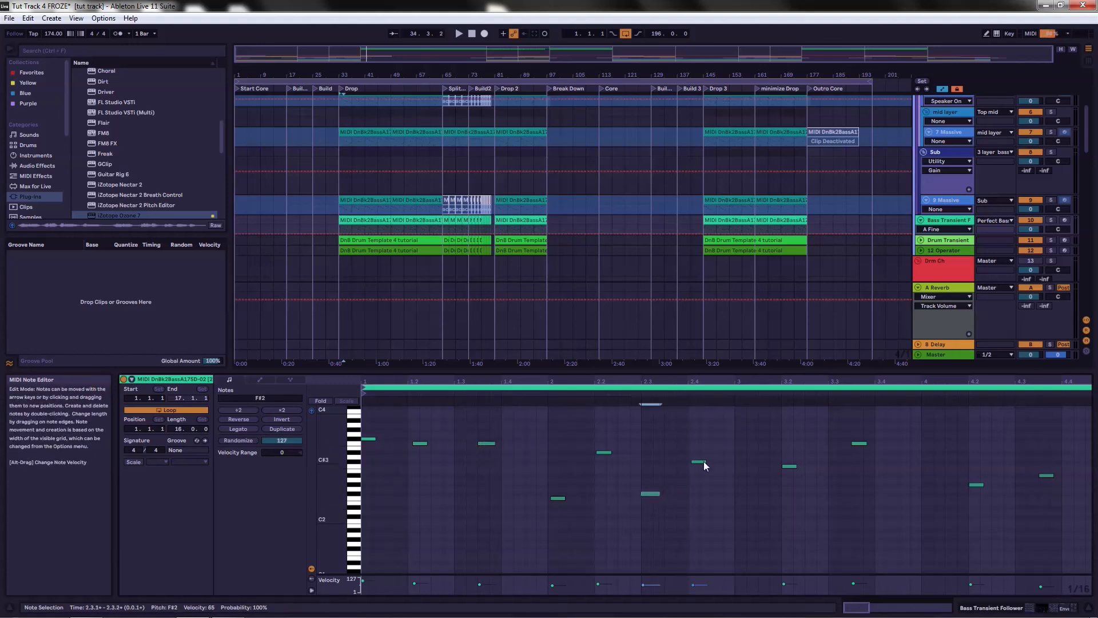
click(795, 466)
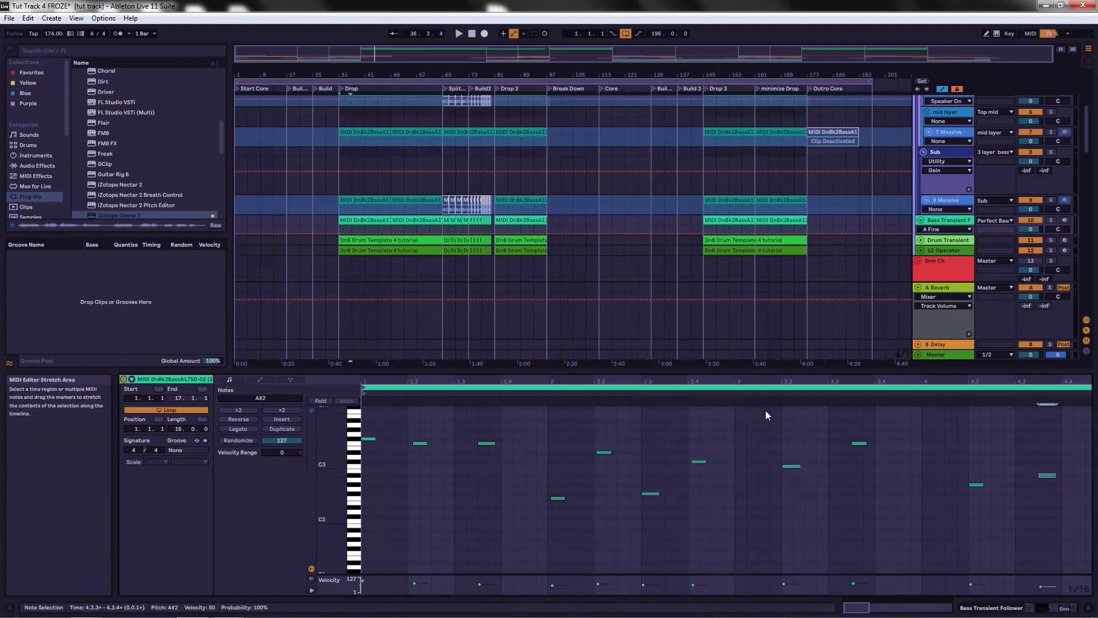
drag(864, 381, 865, 320)
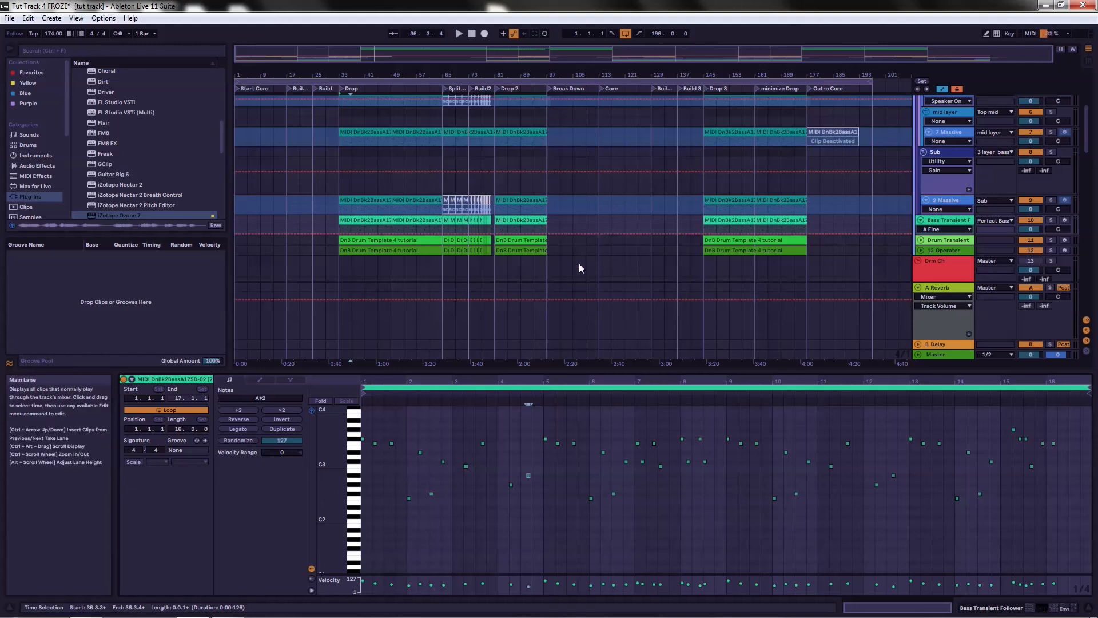
- Compare the Bass Transient Follower clips with the top, mid and sub bass layers and the drum transient tracks
scroll(597, 221, down, 1)
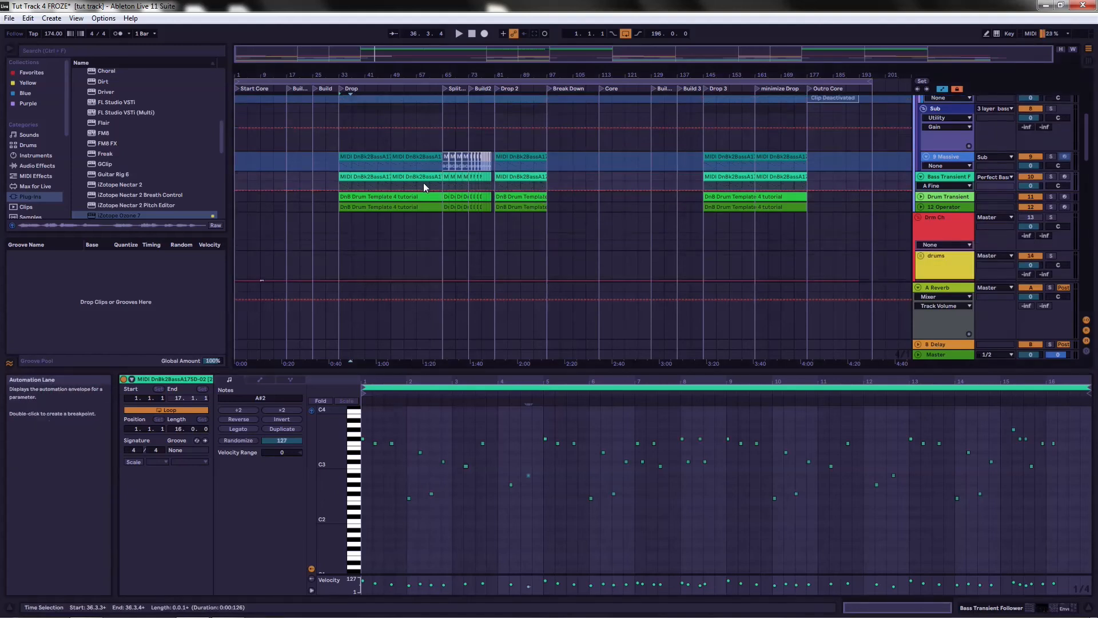
scroll(420, 184, up, 1)
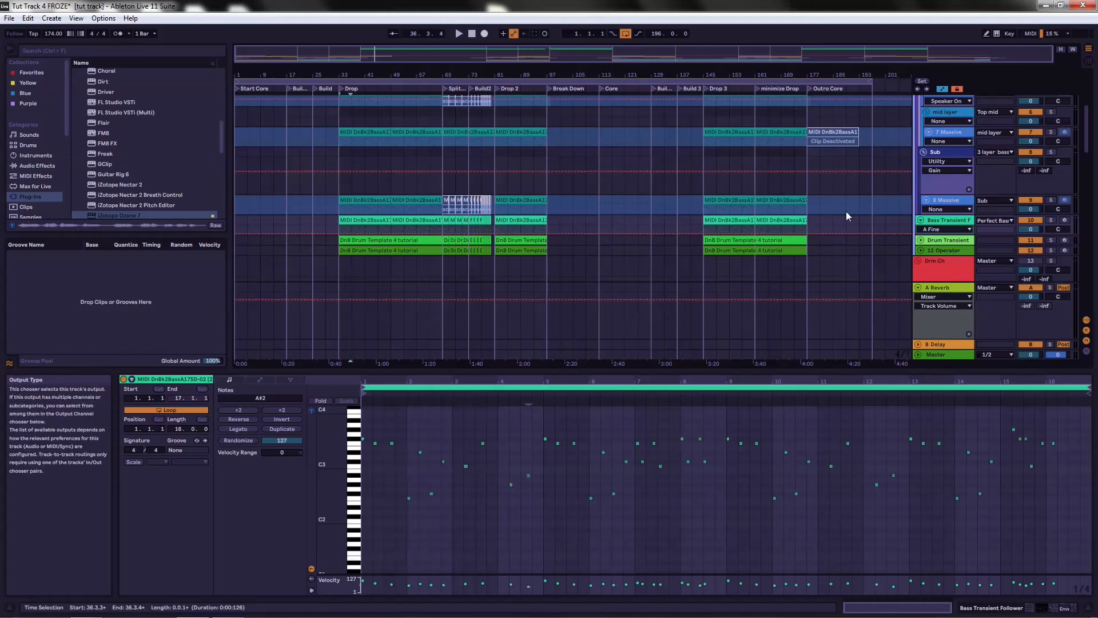
scroll(1061, 176, up, 2)
scroll(1062, 177, up, 2)
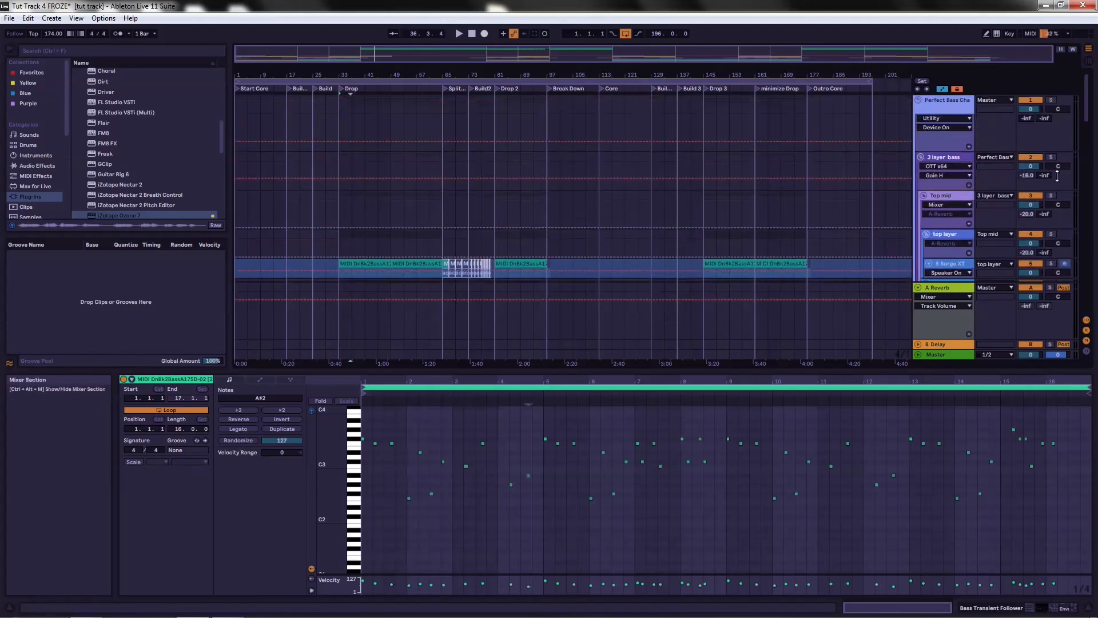
scroll(1056, 175, down, 1)
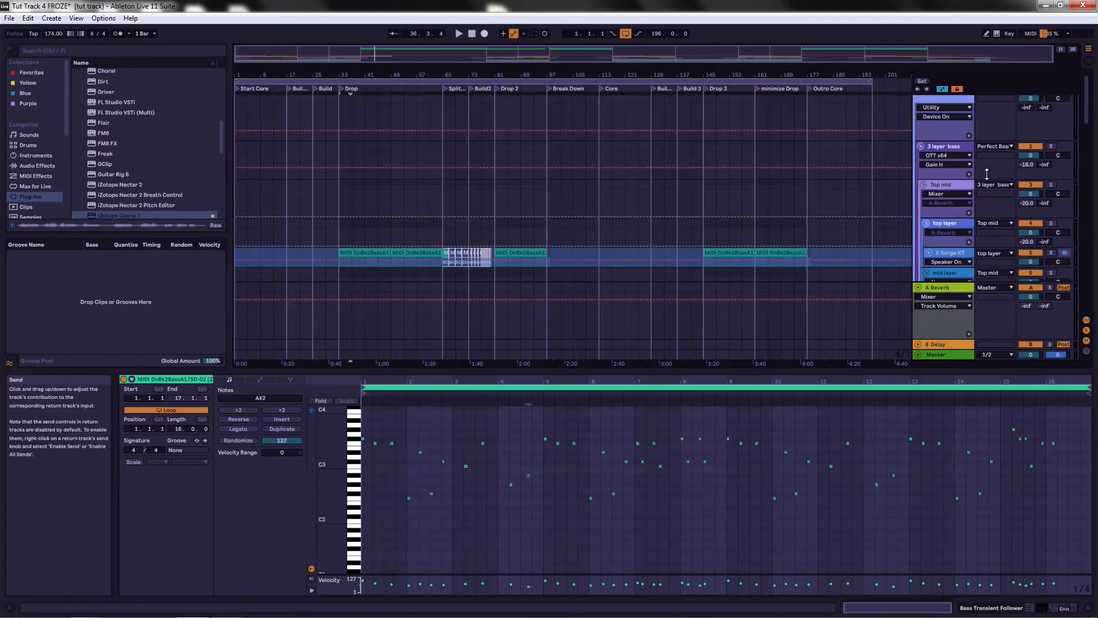
scroll(678, 152, down, 4)
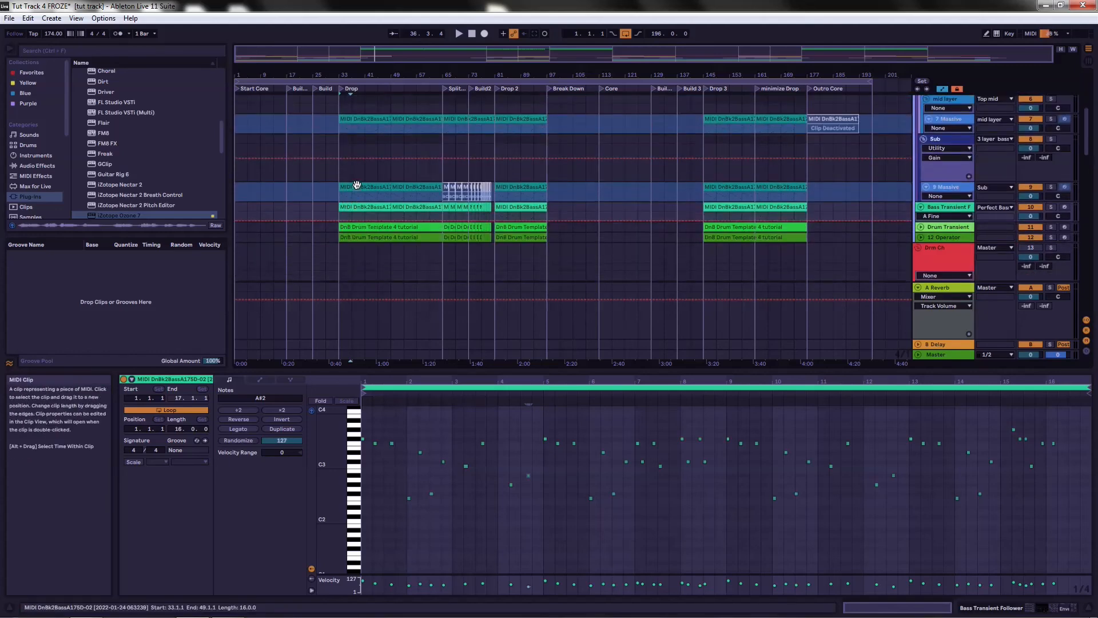
scroll(400, 196, down, 1)
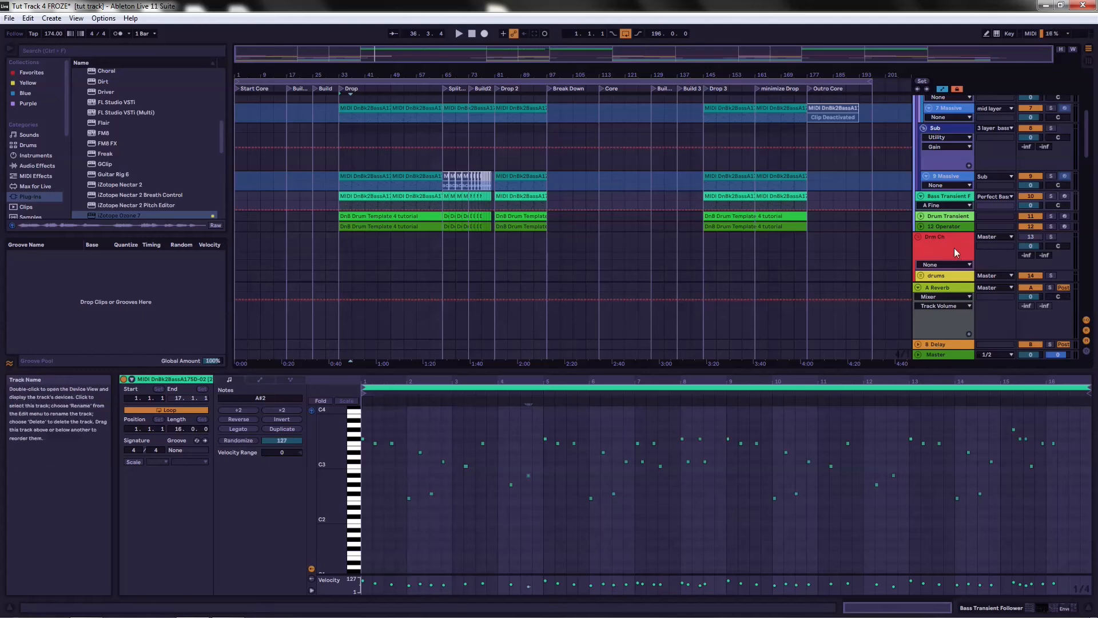
- Unfold the Drum Transient Ducker track and look over the main drum in track and the FX n Sweeps group
scroll(945, 216, down, 3)
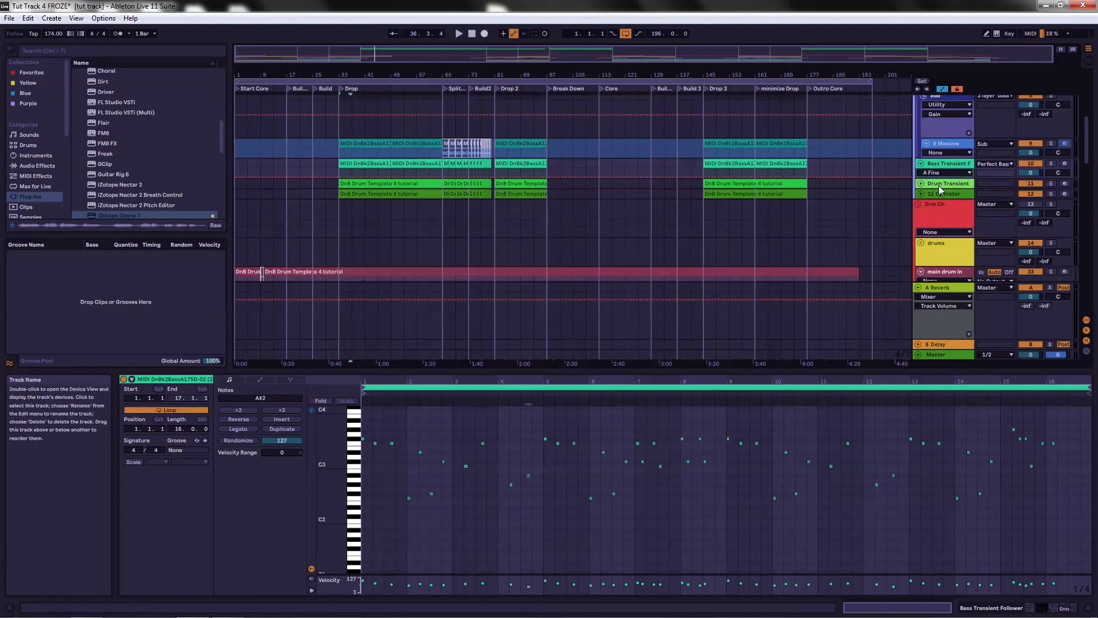
click(920, 184)
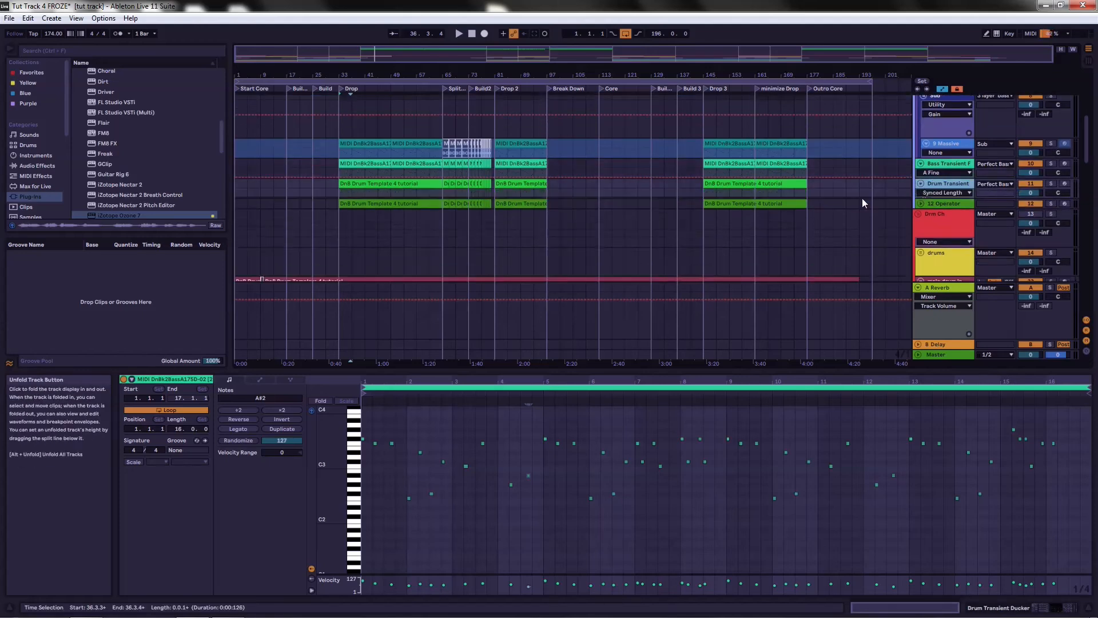
scroll(503, 212, down, 10)
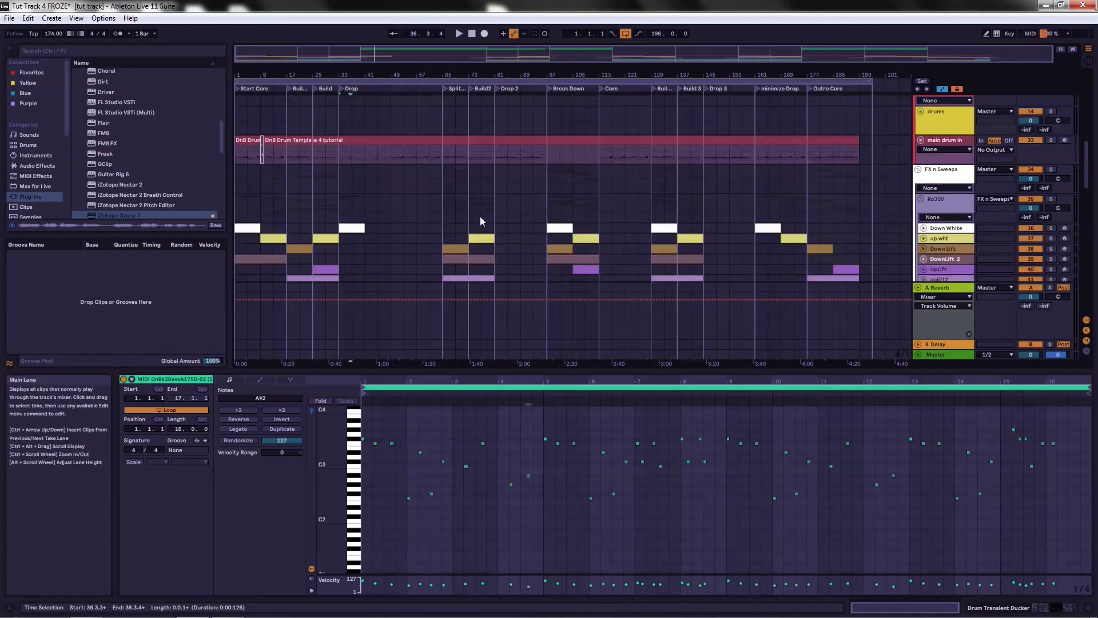
scroll(698, 201, up, 5)
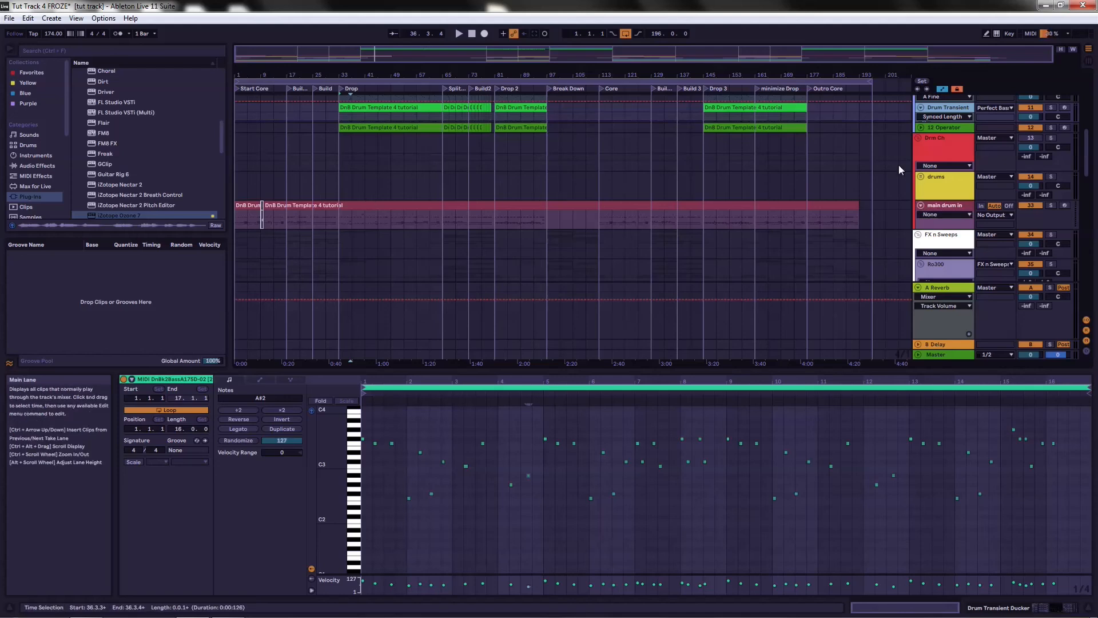
scroll(946, 190, down, 6)
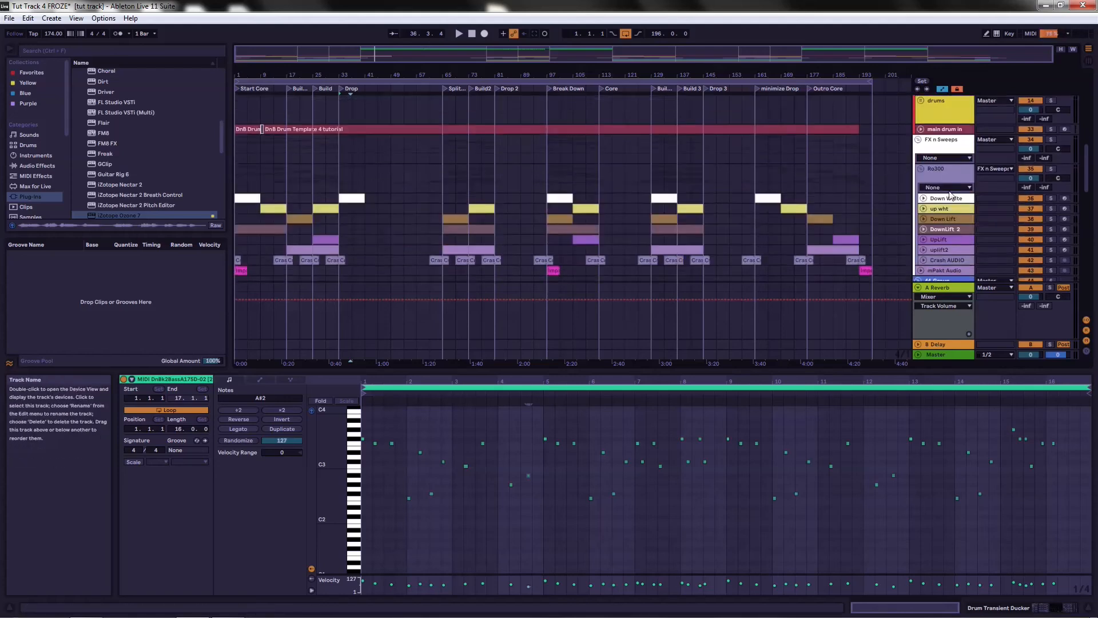
scroll(938, 183, up, 5)
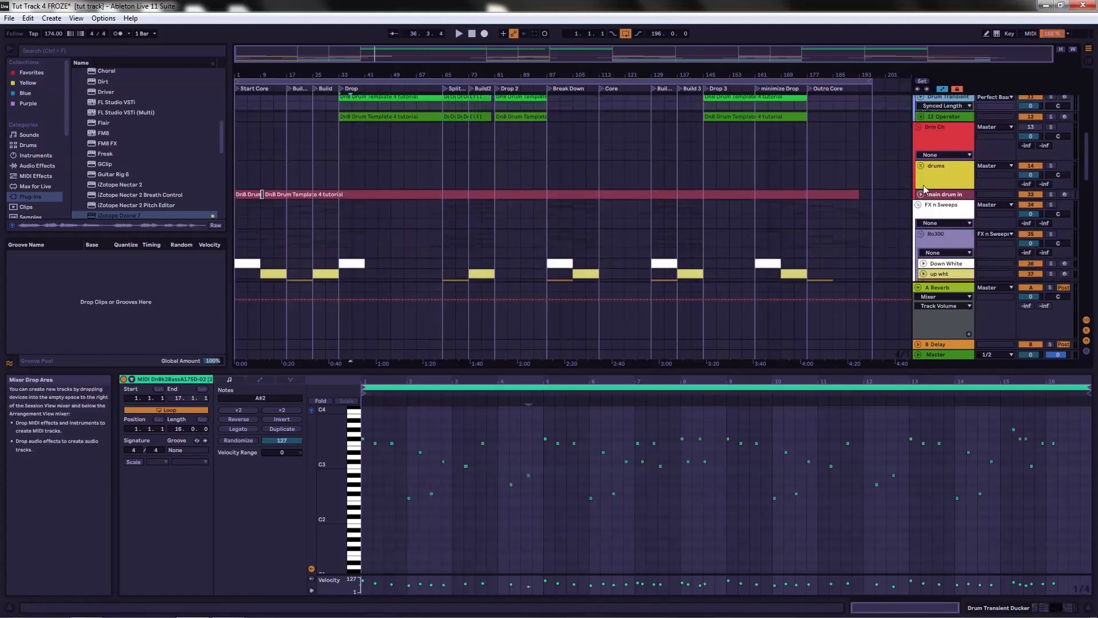
- Unfold the drums group and look through the kick and snare tracks and their routing inside it
click(920, 166)
scroll(926, 171, down, 3)
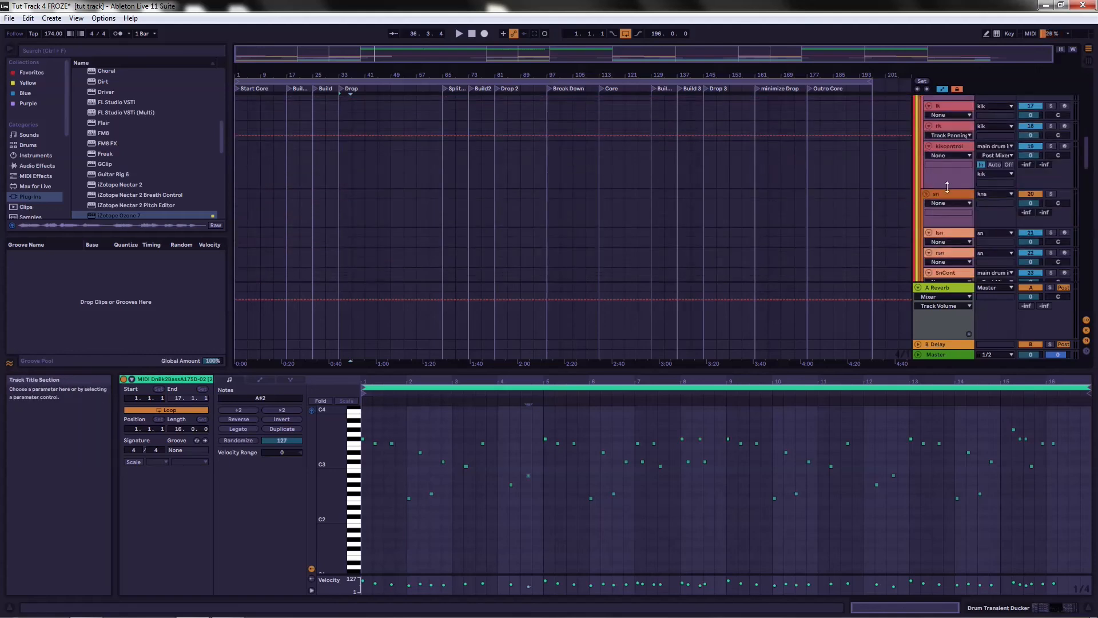
scroll(956, 225, up, 4)
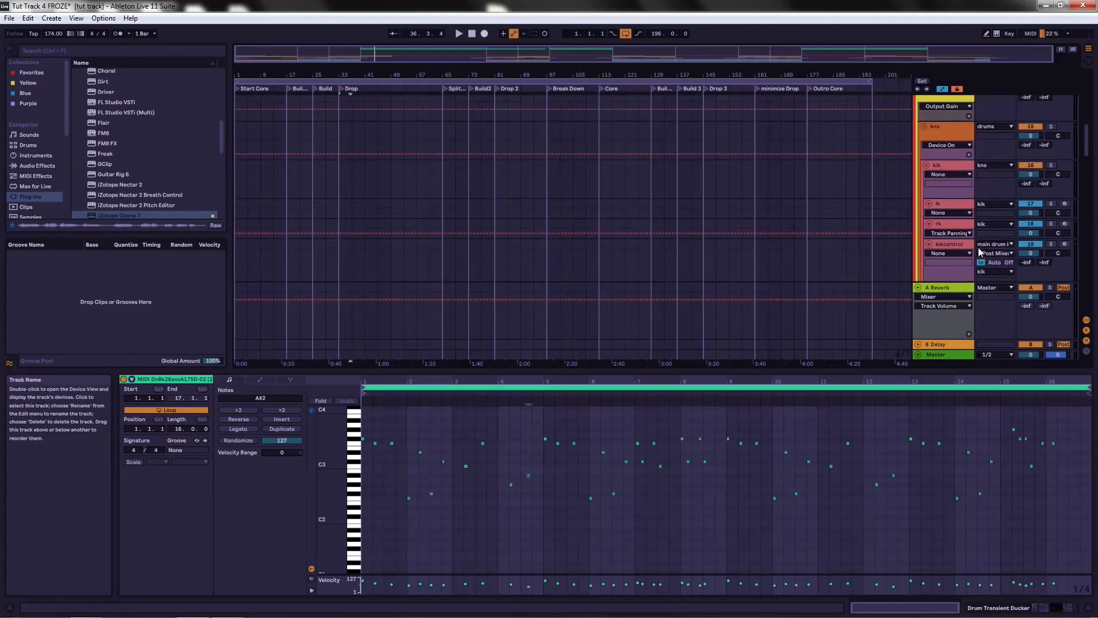
scroll(958, 214, down, 1)
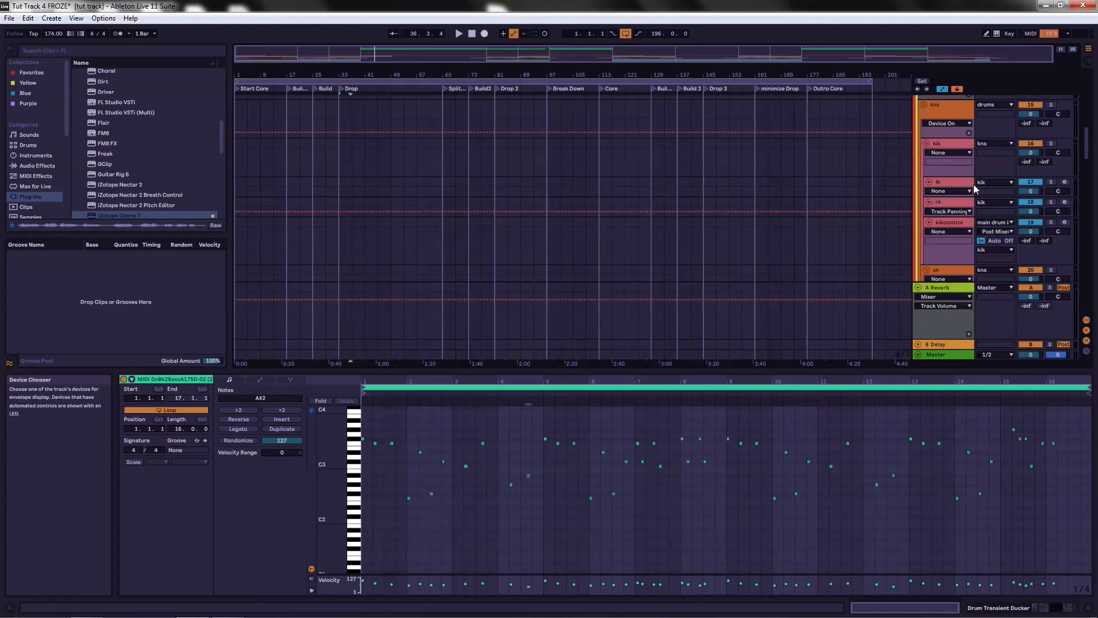
- Select the lk kick track and show the MIDI devices of the kikcontrol track
click(1065, 182)
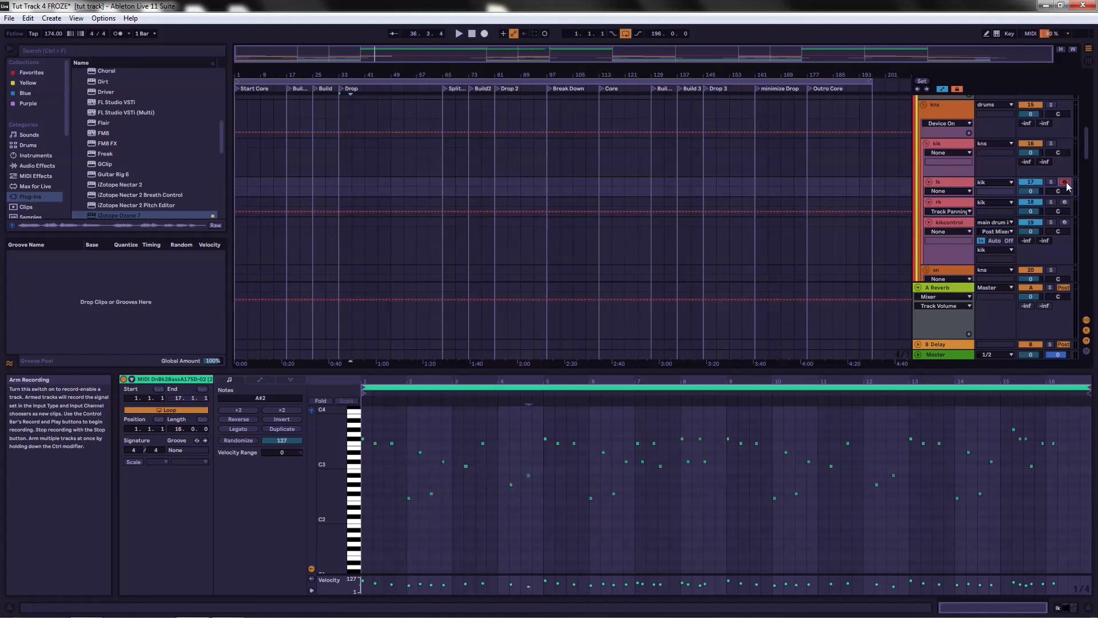
scroll(950, 202, up, 3)
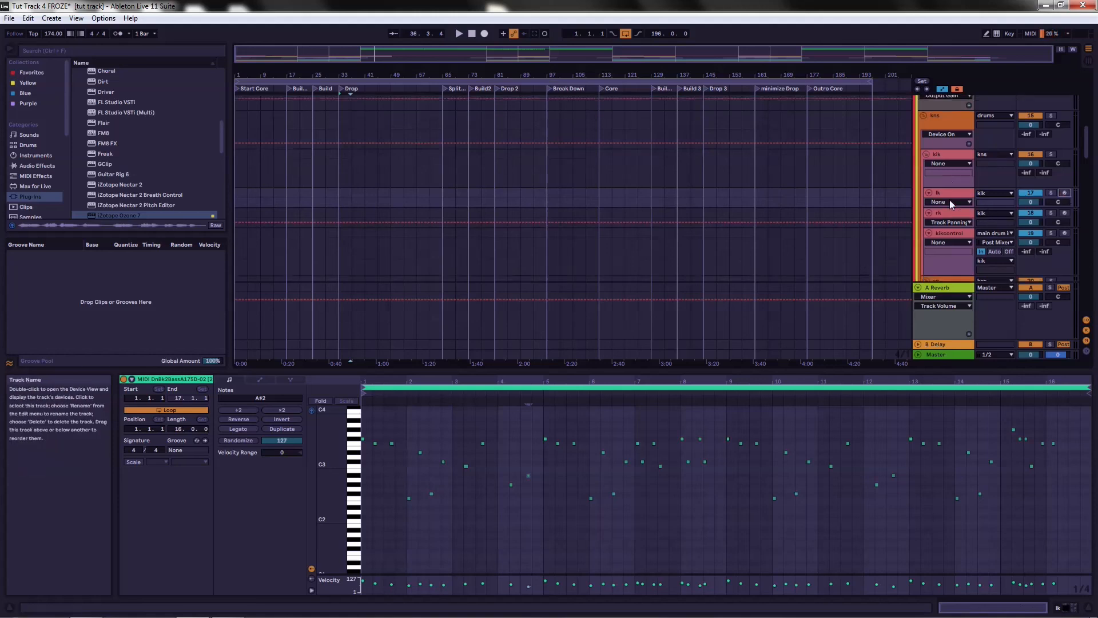
scroll(952, 205, down, 4)
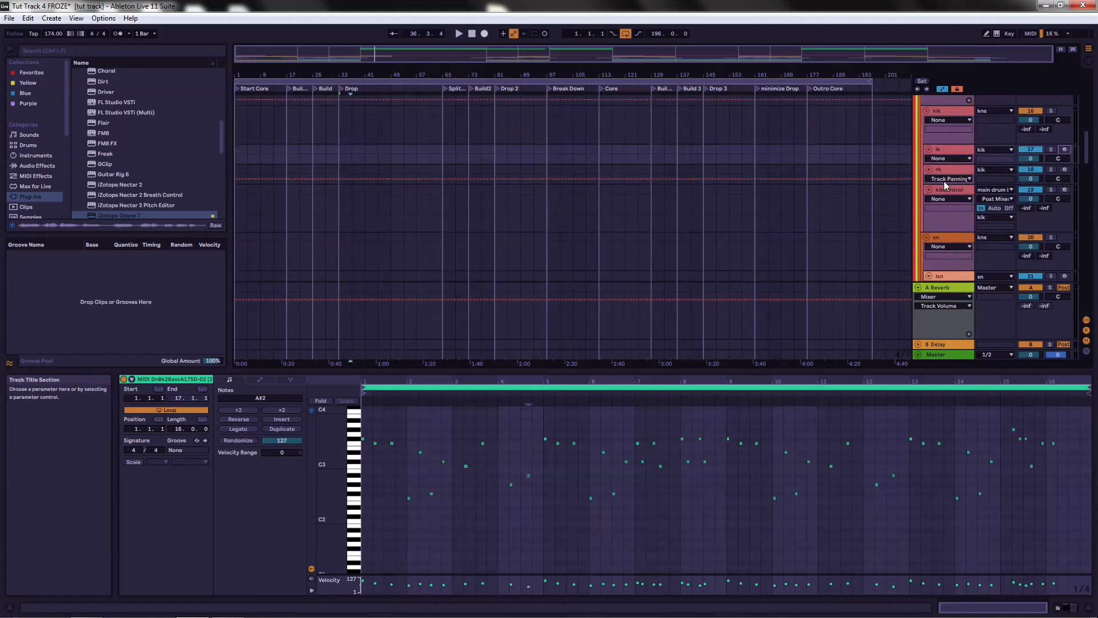
click(949, 191)
double_click(949, 191)
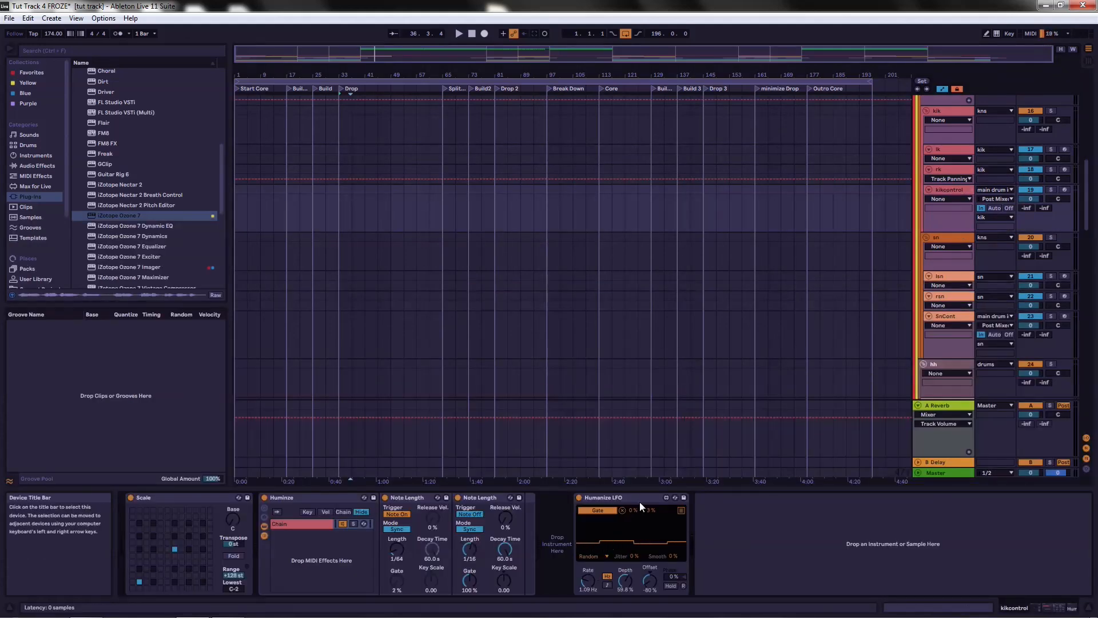
- Compare the bass and drum transient clips with the kick, snare, hi-hat and PERC tracks in the drums group
scroll(610, 351, up, 10)
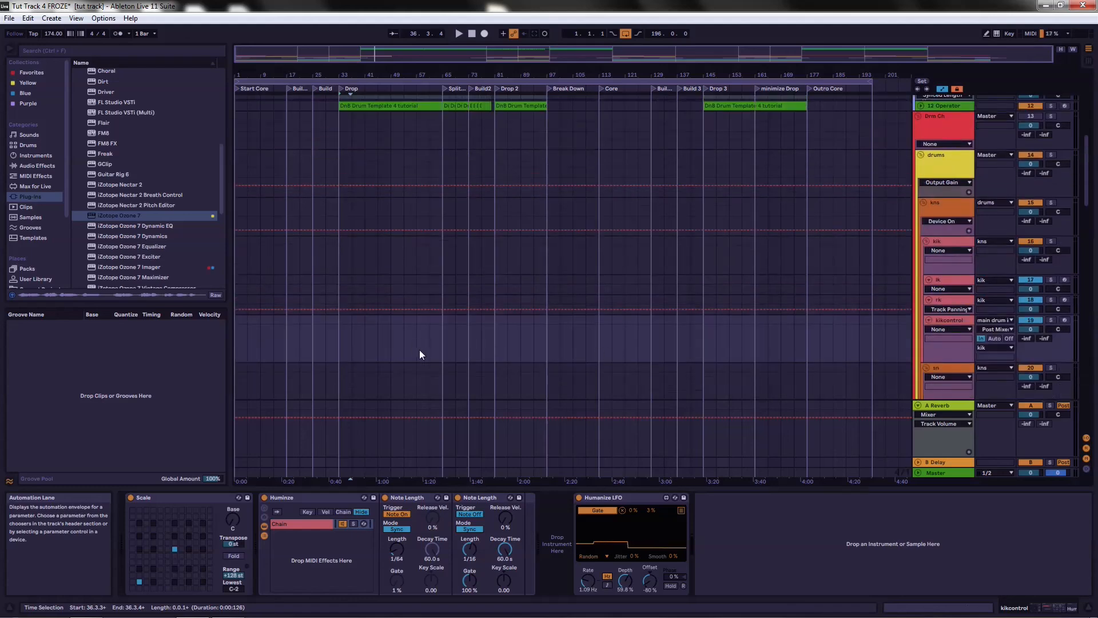
scroll(463, 272, up, 1)
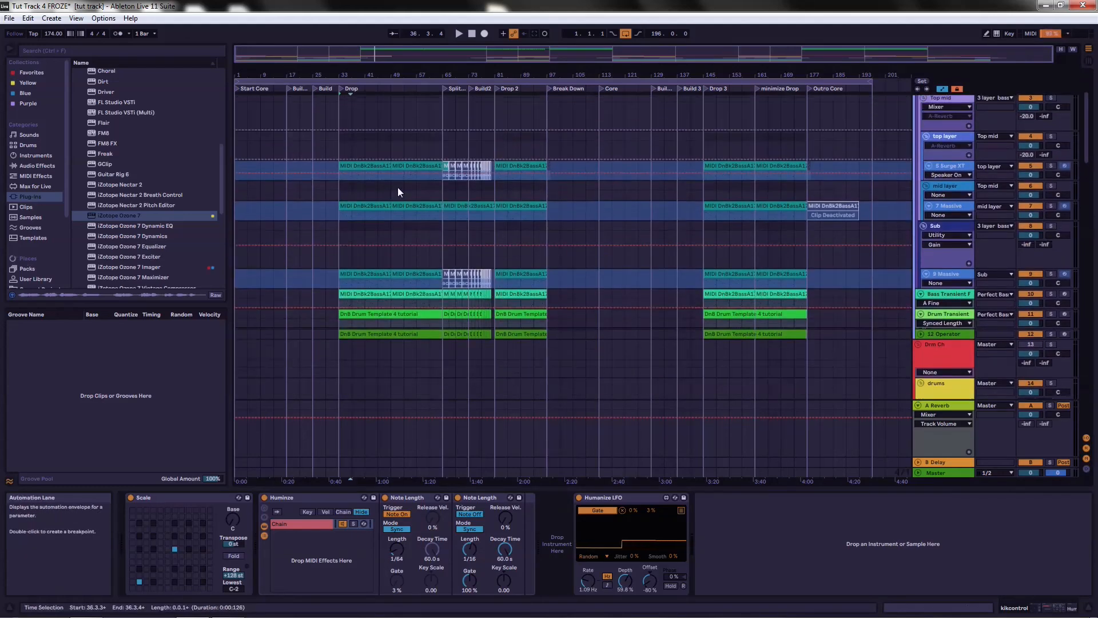
scroll(444, 292, down, 4)
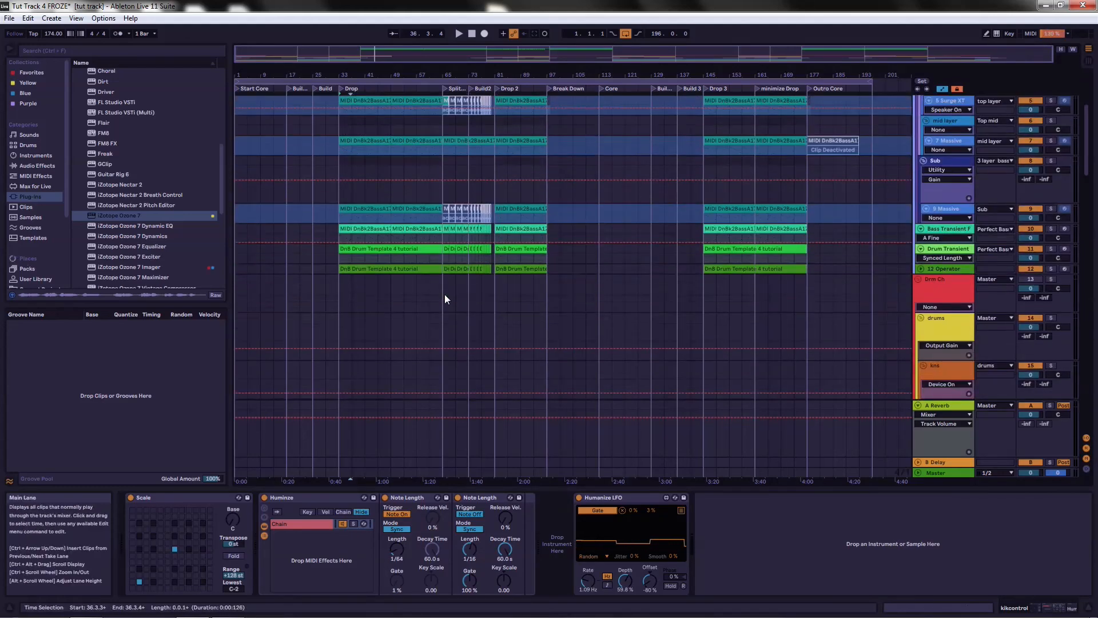
scroll(450, 223, down, 1)
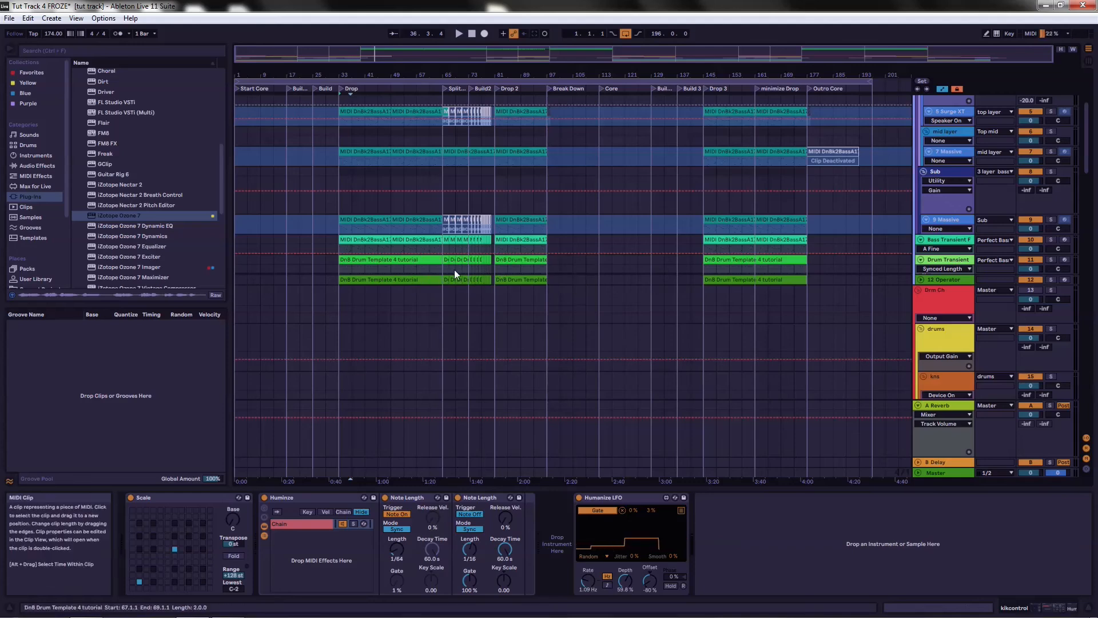
scroll(586, 260, down, 5)
scroll(582, 269, down, 5)
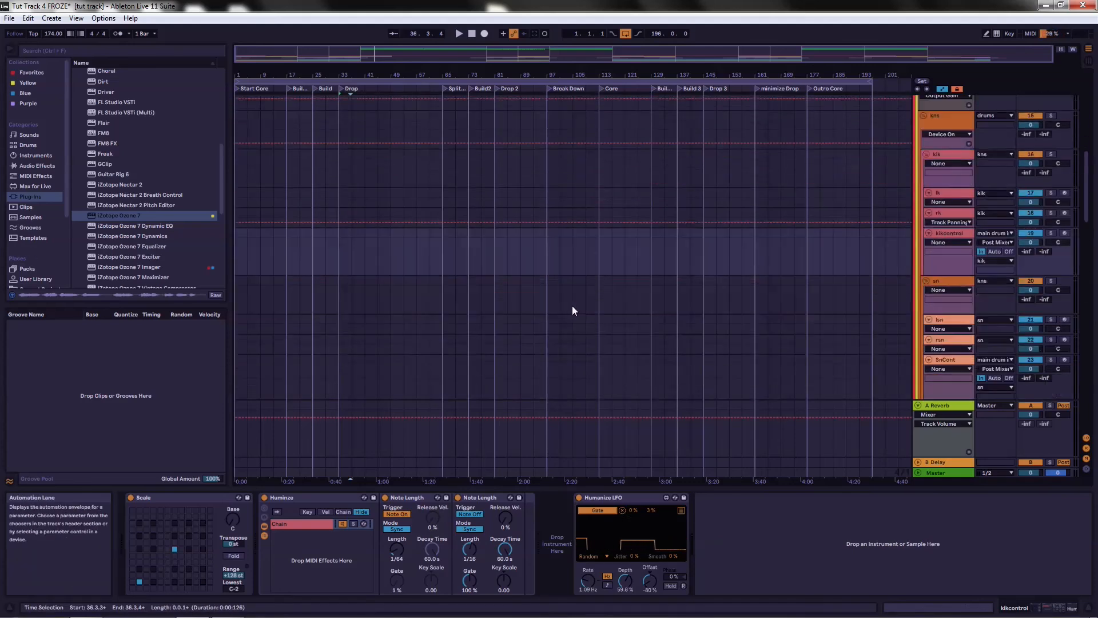
scroll(746, 250, up, 5)
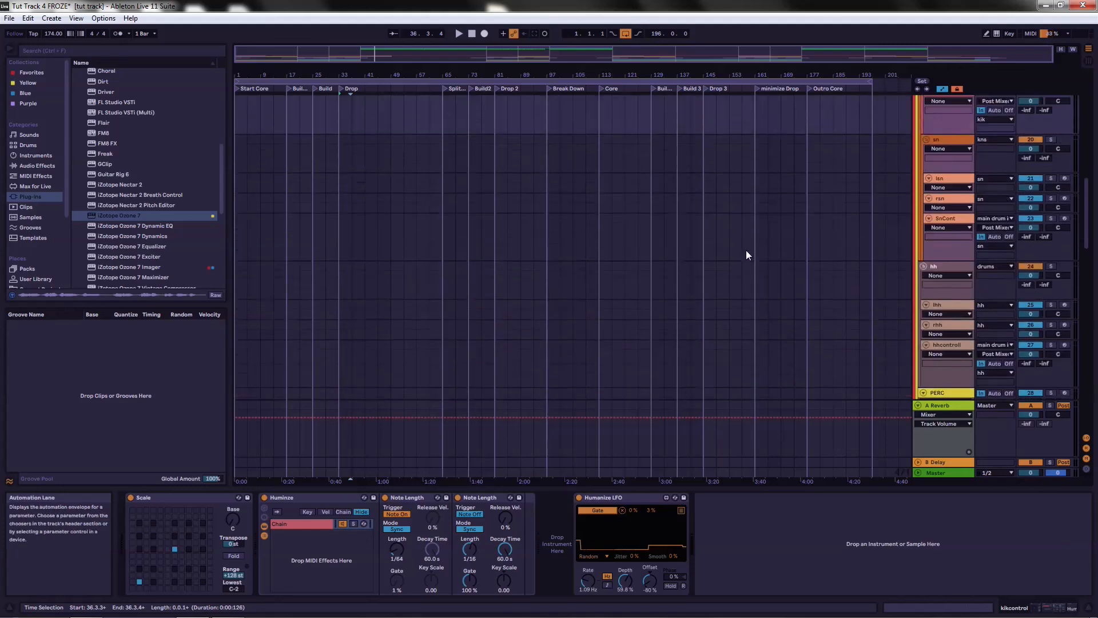
scroll(708, 410, down, 3)
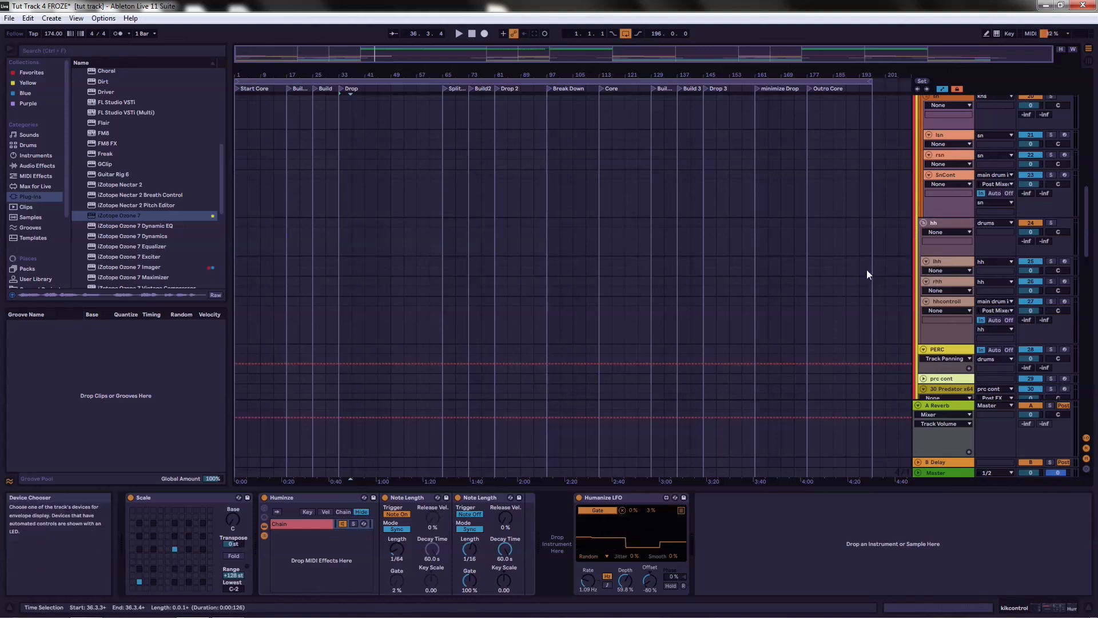
scroll(606, 306, up, 2)
scroll(600, 232, up, 5)
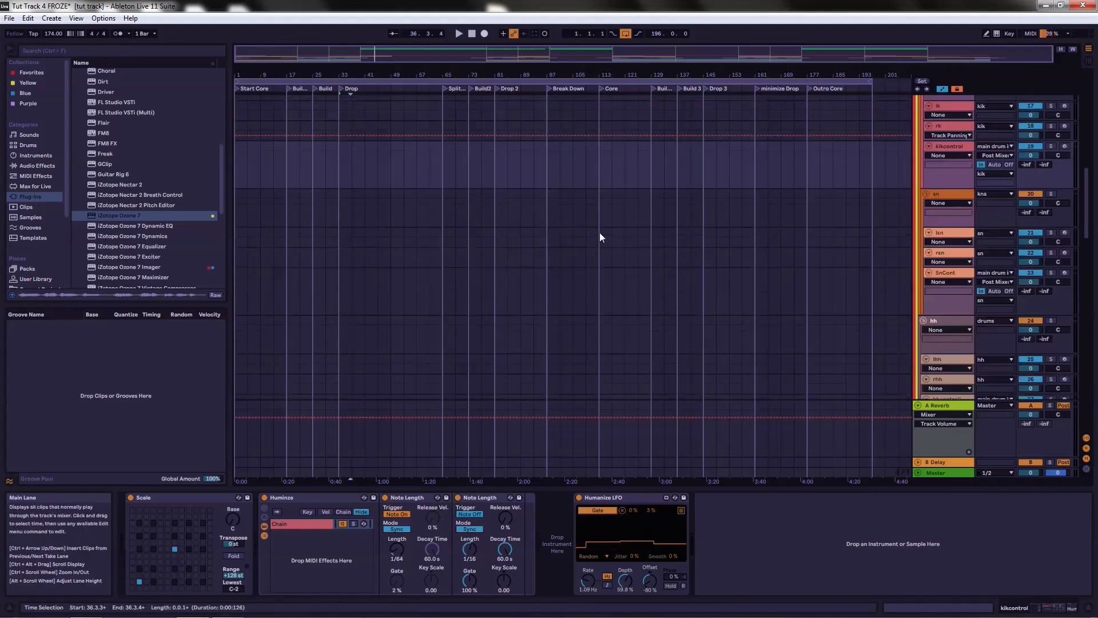
scroll(599, 233, up, 2)
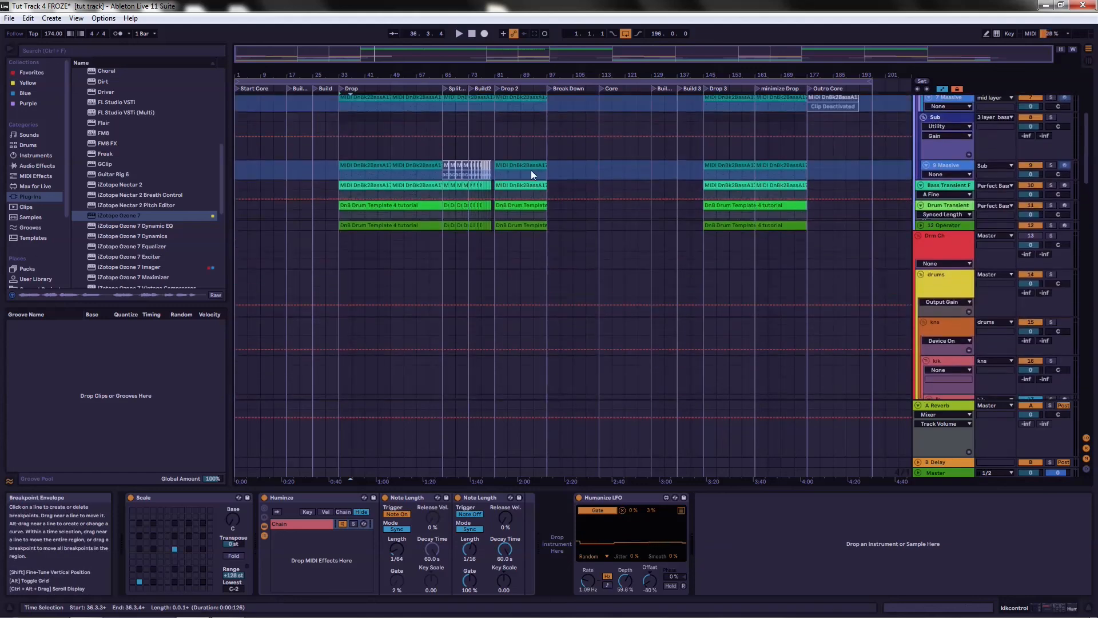
- Show the 12-Operator track's devices and enlarge its lane in the arrangement
click(917, 223)
click(928, 223)
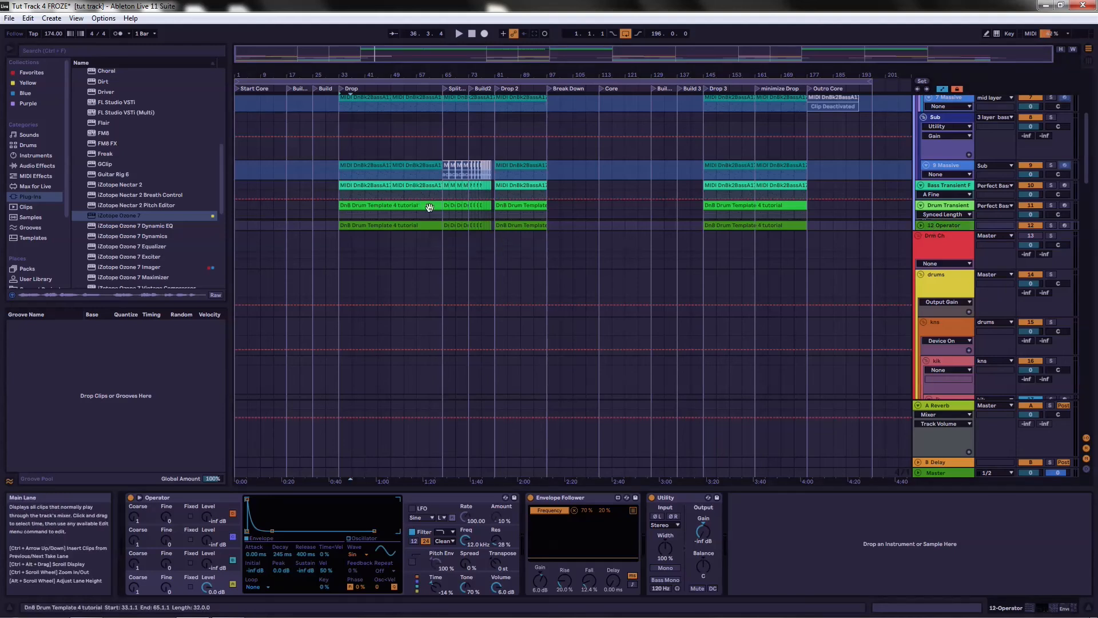
drag(937, 228, 938, 247)
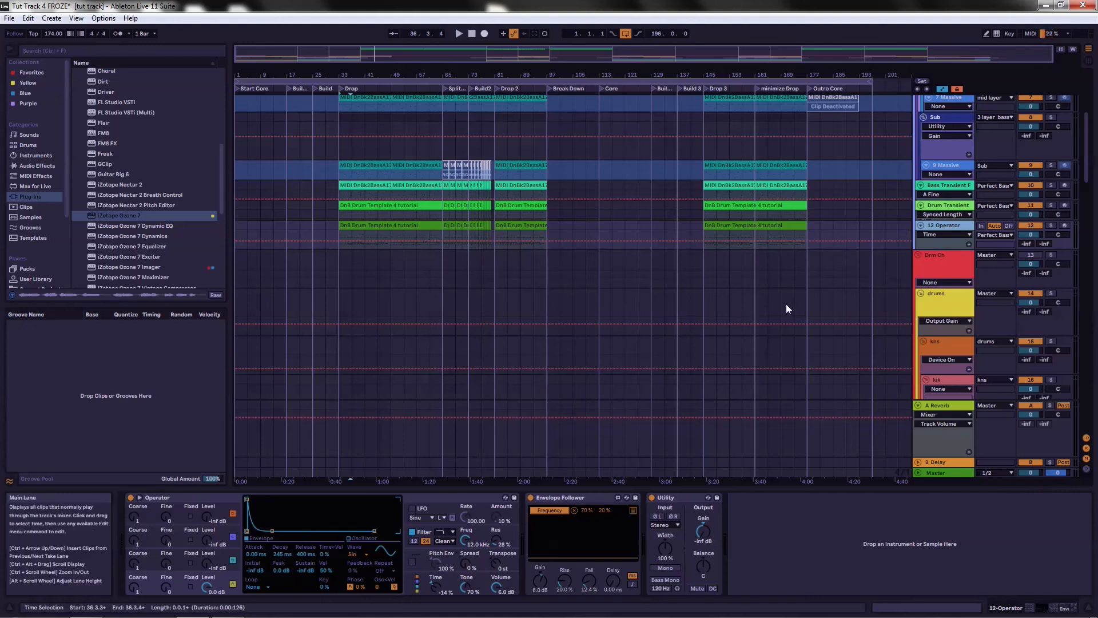
- Try the Bass Transient Follower's Operator with its envelope Time at -100% while playing from the Drop
click(955, 187)
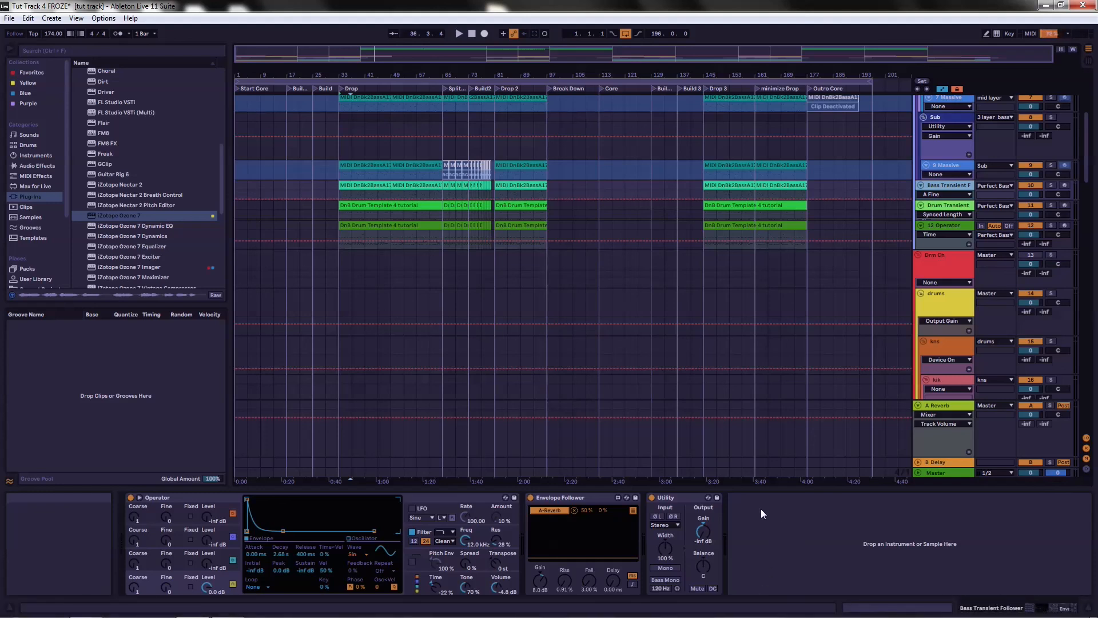
double_click(341, 89)
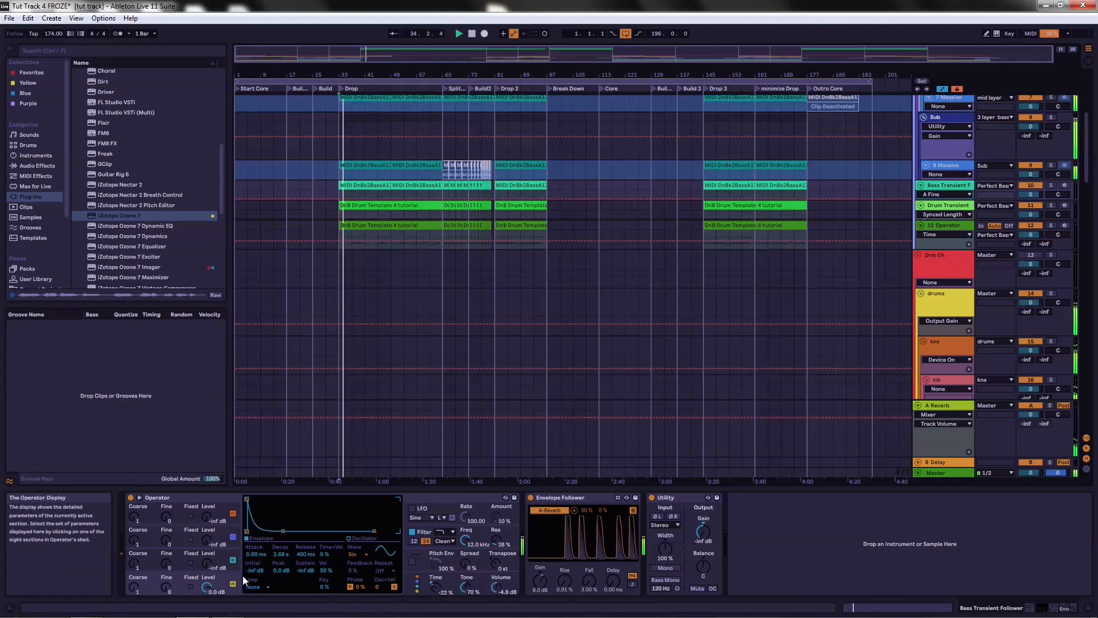
drag(428, 587, 429, 617)
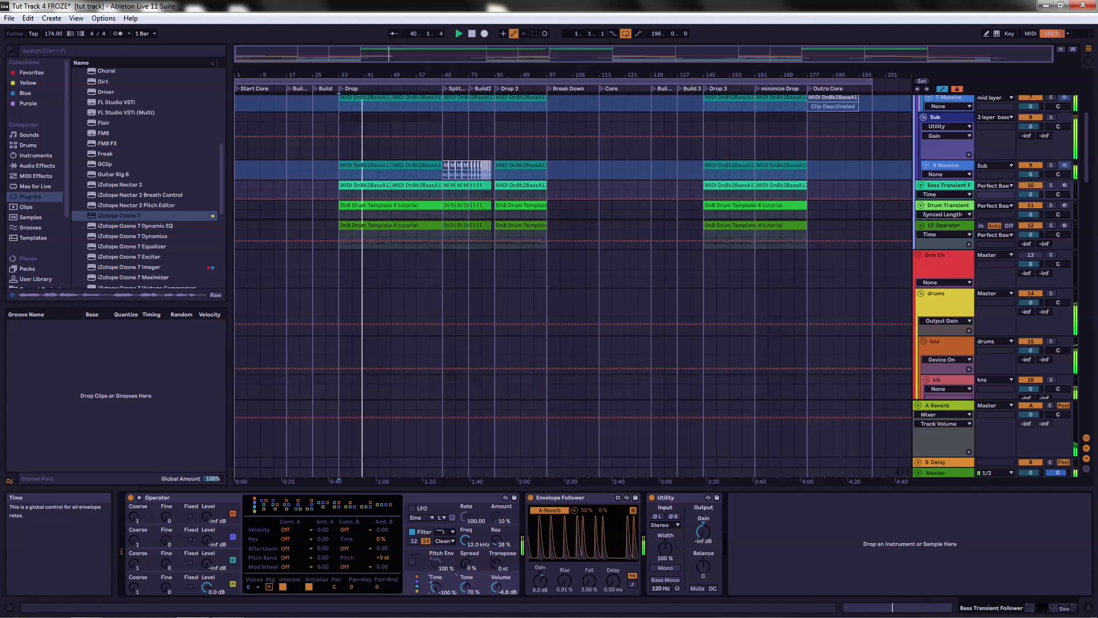
click(472, 33)
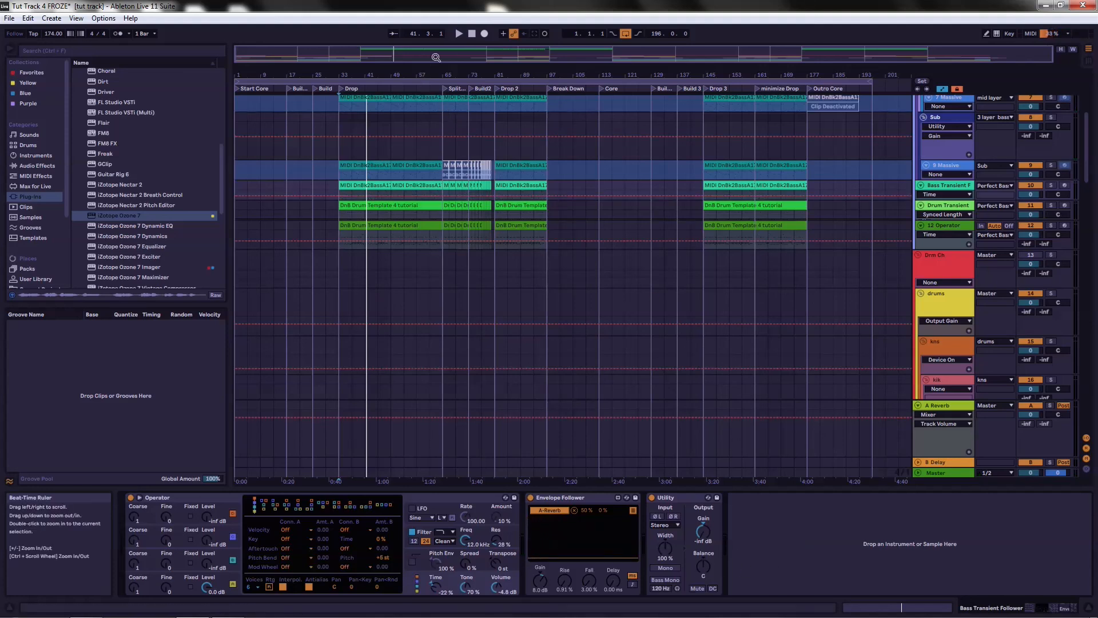
- Audition the Drop with the Bass Transient Follower's Operator envelope Time at 100%, and undo that change
click(458, 33)
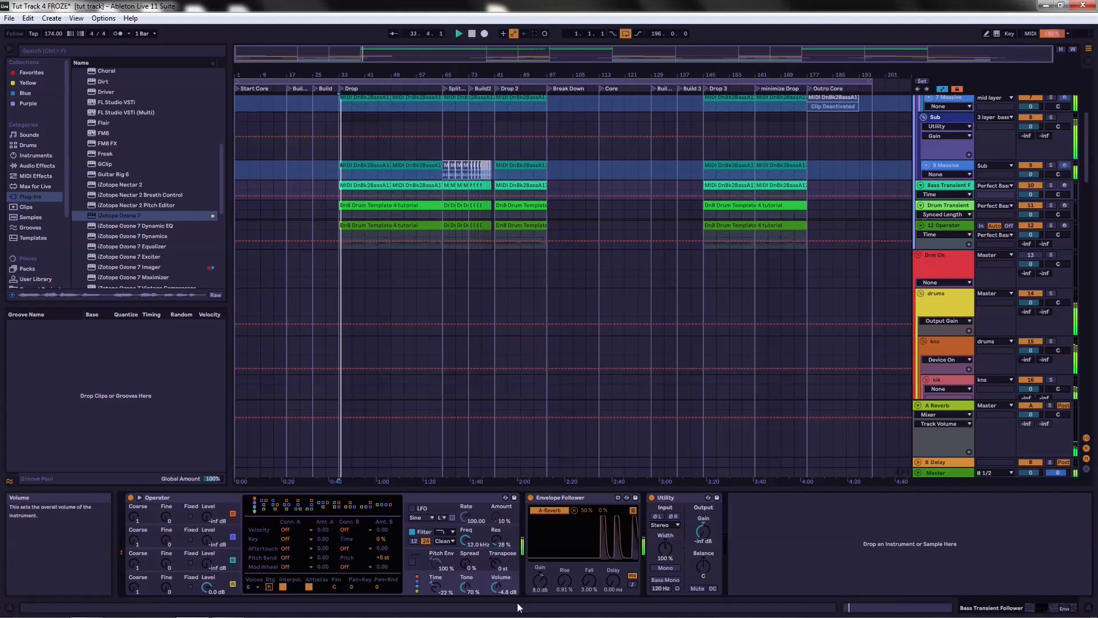
drag(437, 588, 437, 519)
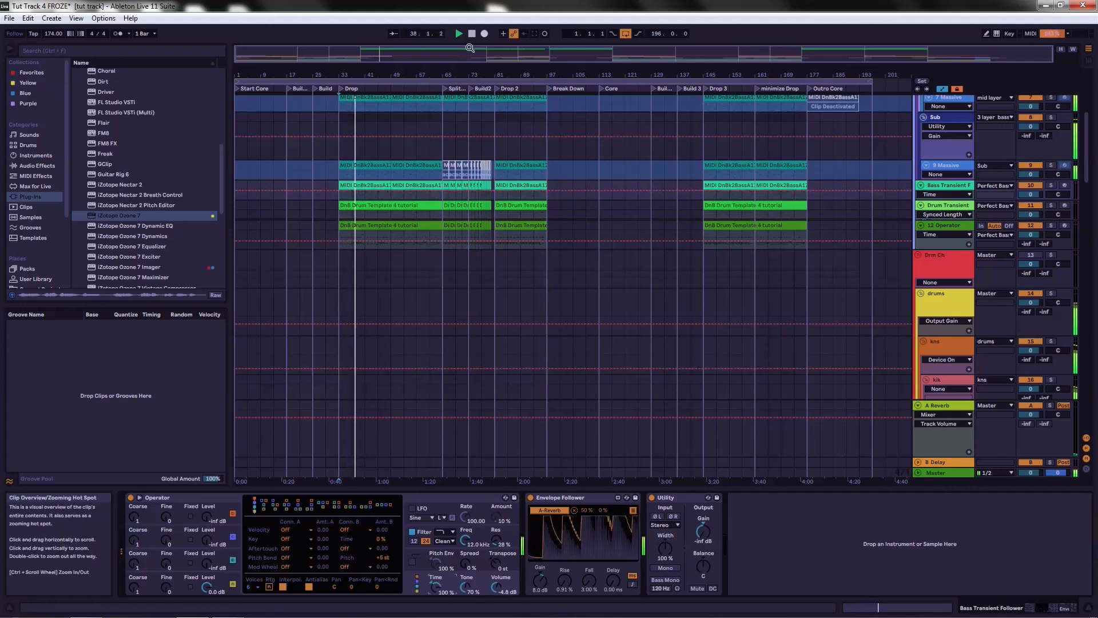
click(472, 32)
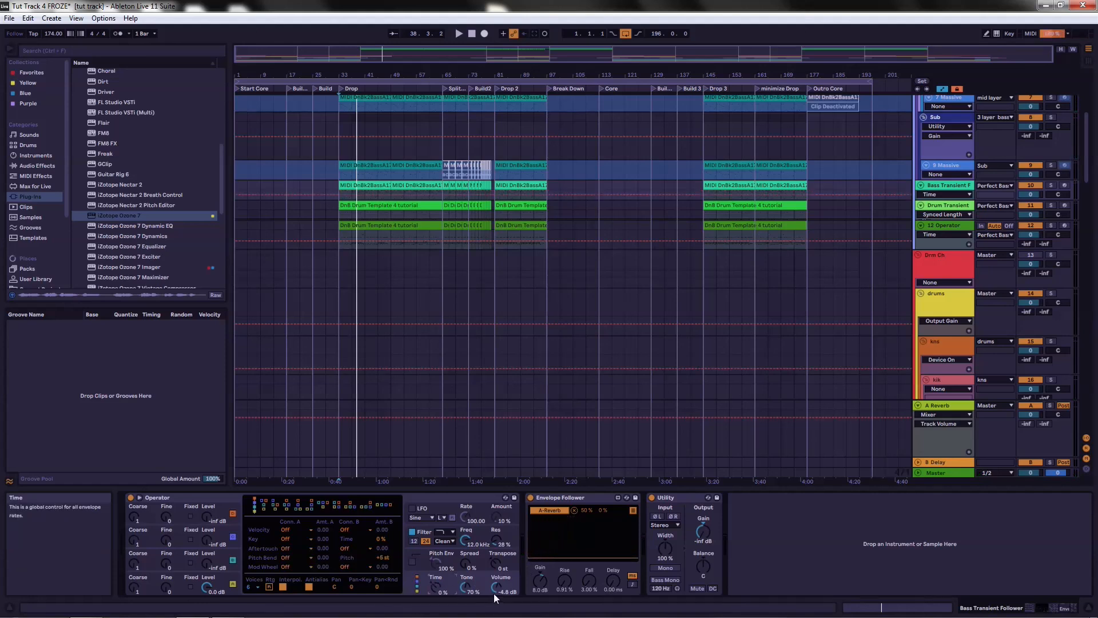
key(ctrl+z)
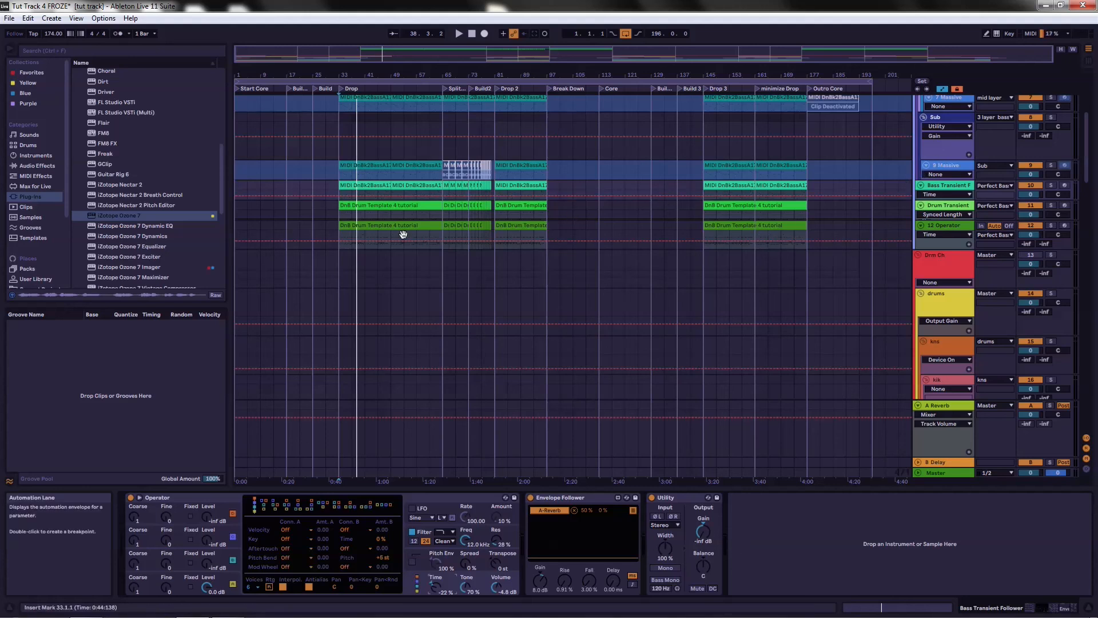
- Show the fourth oscillator's envelope in the Bass Transient Follower's Operator and open the Drum Transient Ducker's devices
click(184, 585)
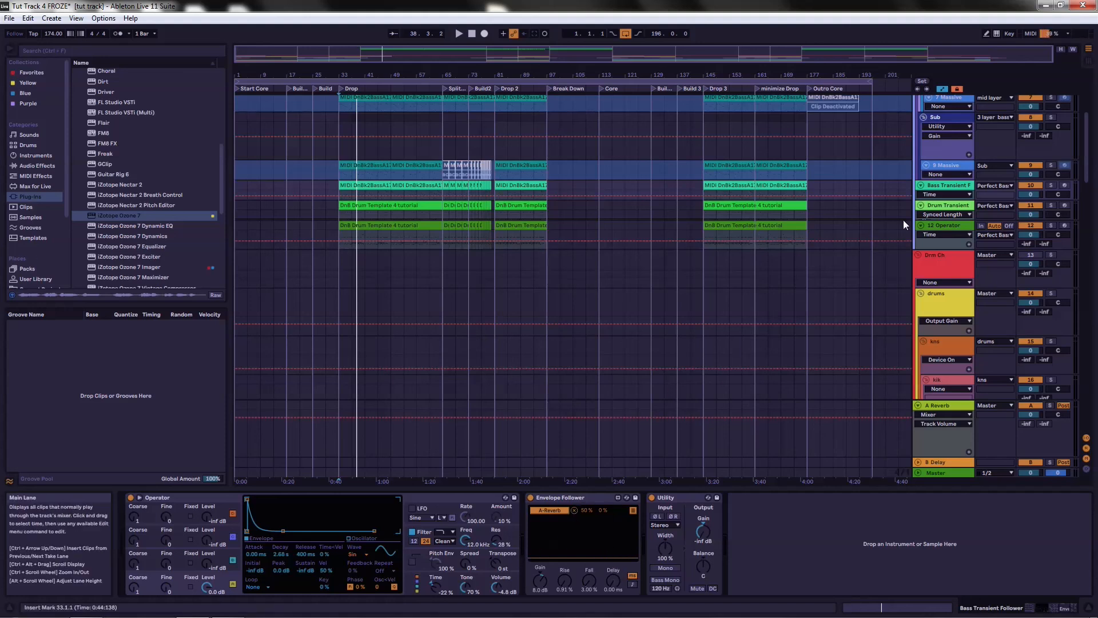
click(946, 204)
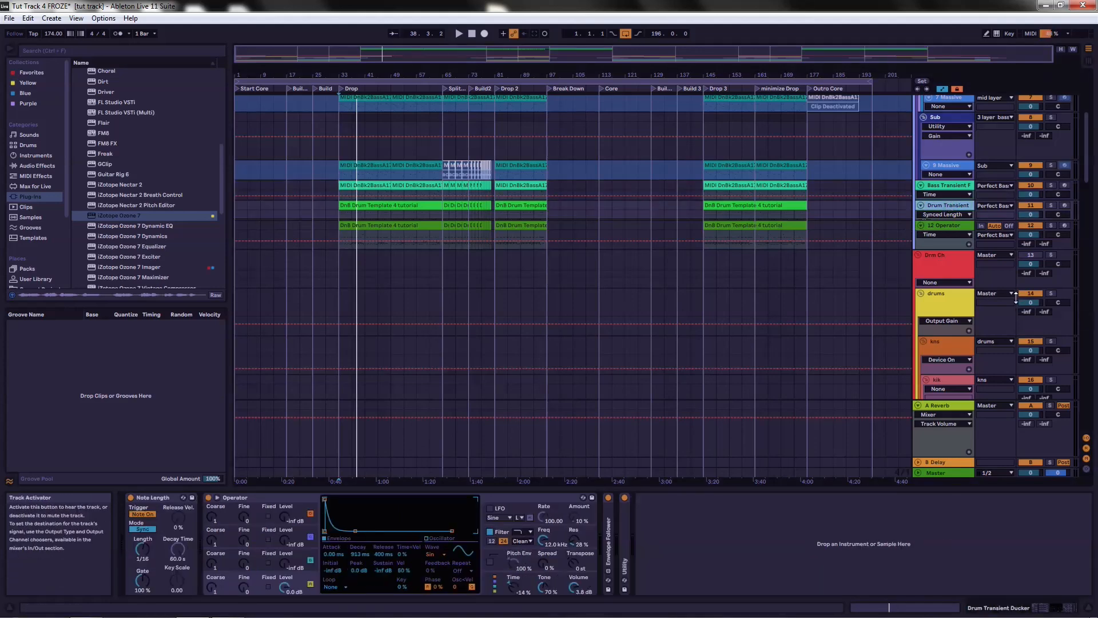
scroll(625, 166, down, 3)
scroll(611, 208, down, 4)
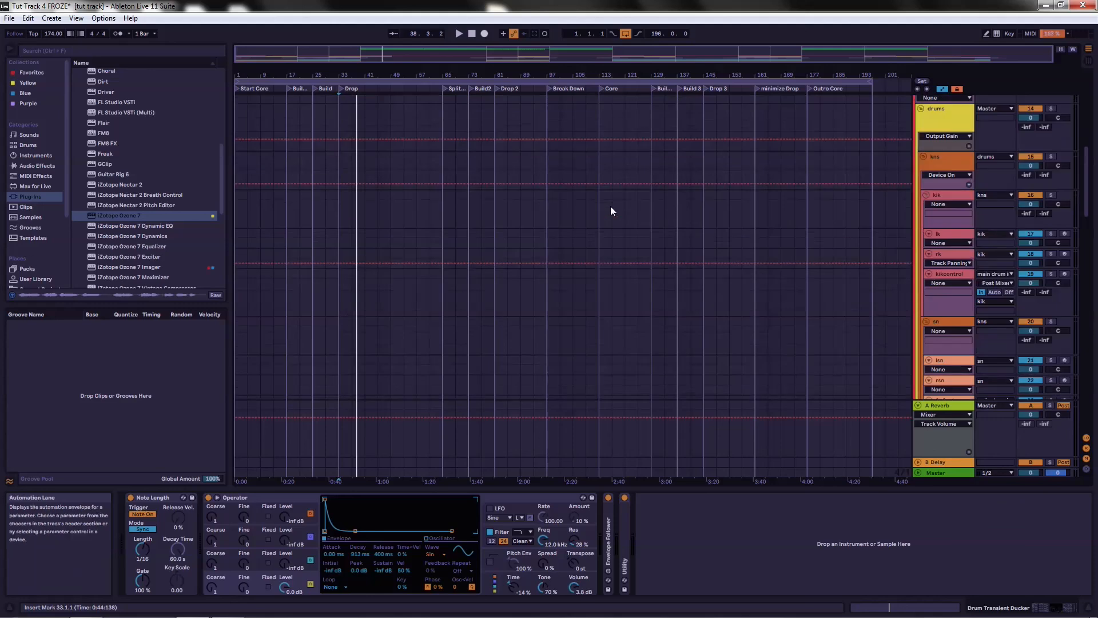
- Examine the arrangement from the drums group through FX n Sweeps to the synth layers in 44 Group, including the Core to Outro Core sections
scroll(610, 209, down, 7)
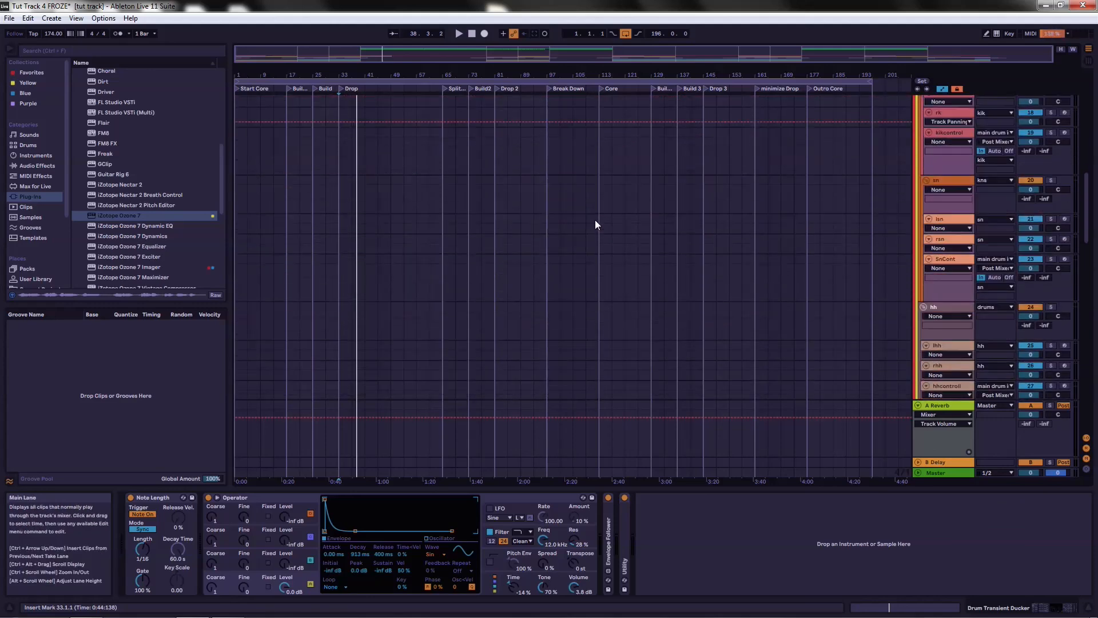
scroll(594, 224, down, 9)
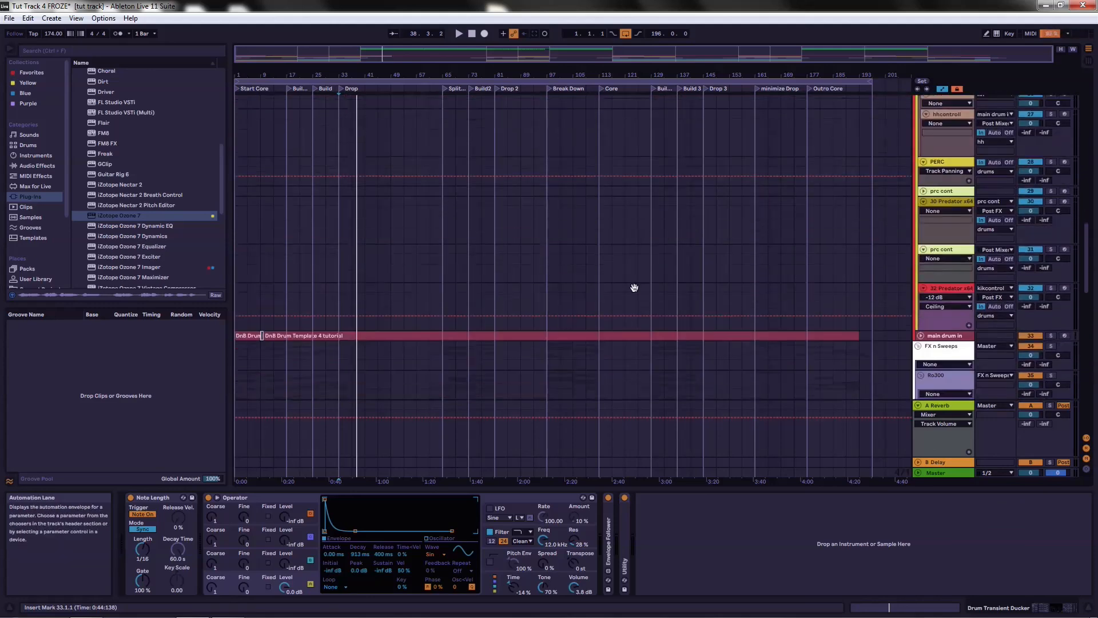
mouse_move(467, 73)
mouse_down()
mouse_move(466, 143)
mouse_move(467, 73)
mouse_up()
scroll(589, 239, down, 5)
mouse_move(573, 74)
mouse_down()
mouse_move(574, 154)
mouse_move(573, 73)
mouse_up()
scroll(681, 190, down, 10)
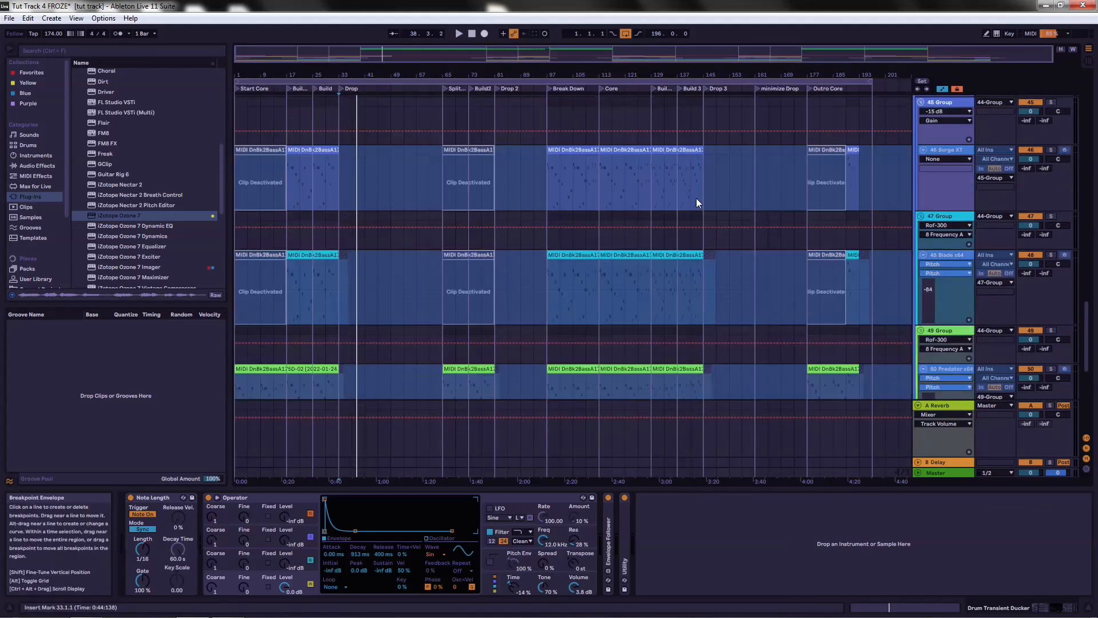
drag(696, 75, 738, 81)
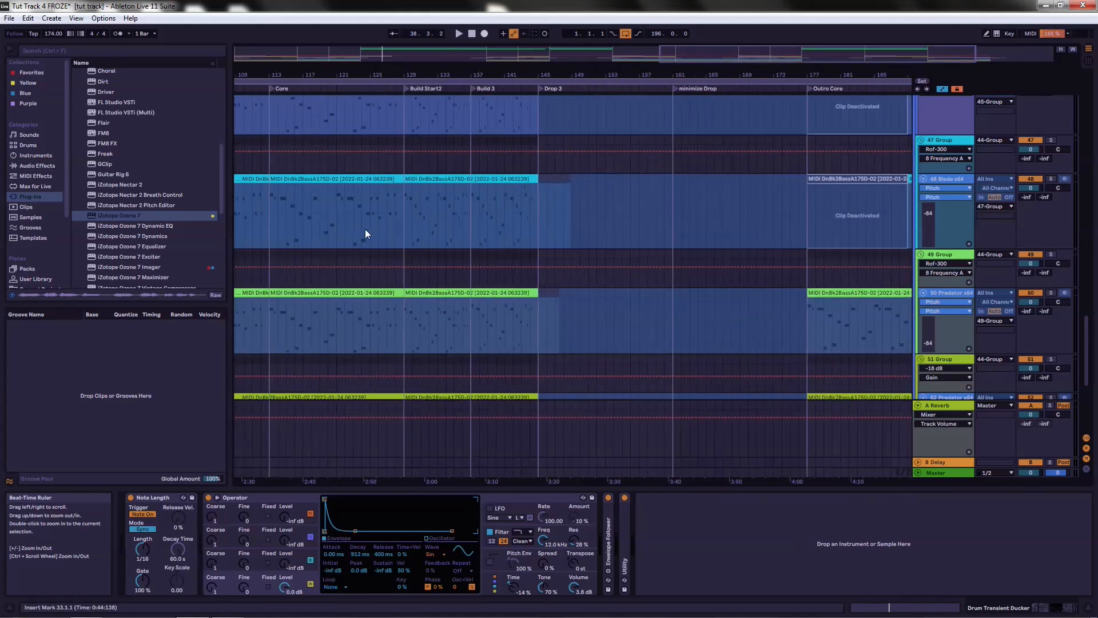
scroll(403, 257, down, 3)
scroll(950, 153, down, 5)
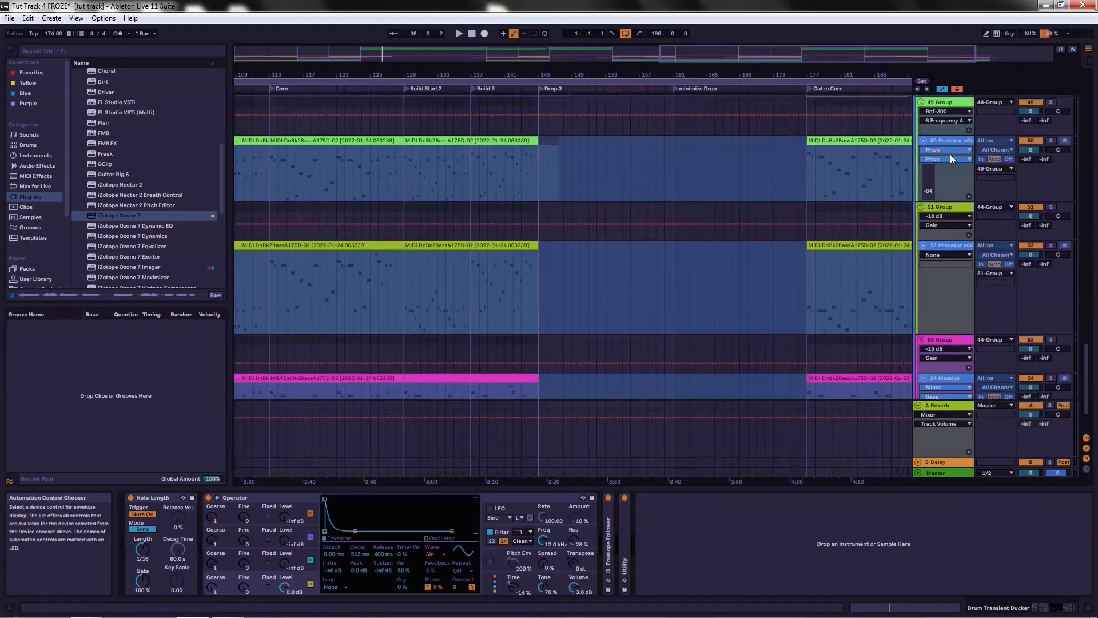
- Show the Master track's devices and the whole arrangement, and return the playhead to the start of the song
click(953, 471)
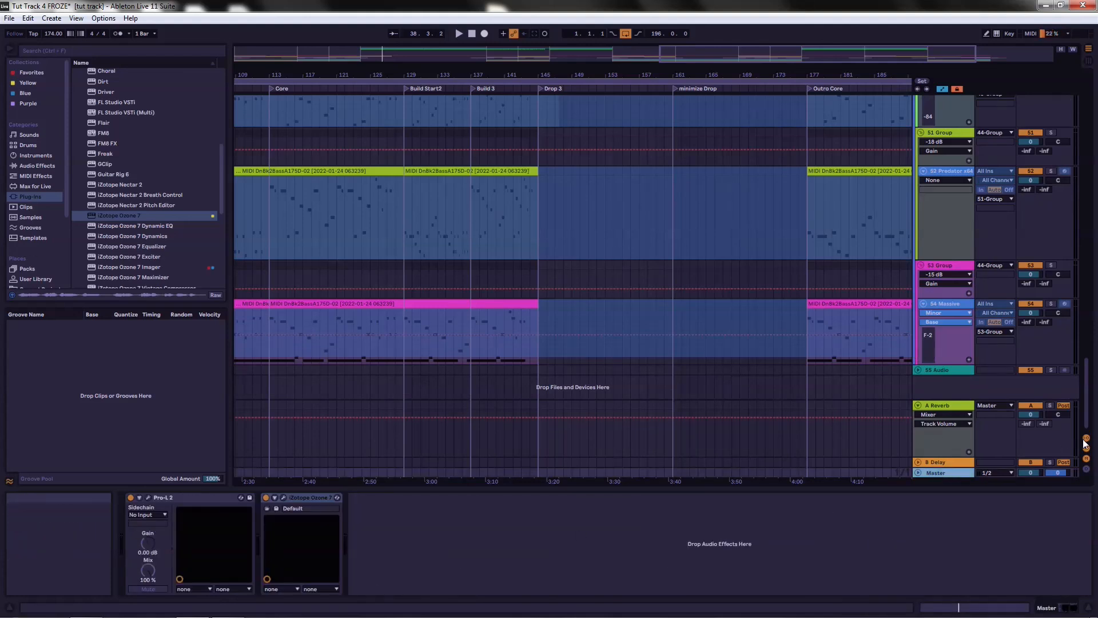
drag(747, 75, 746, 54)
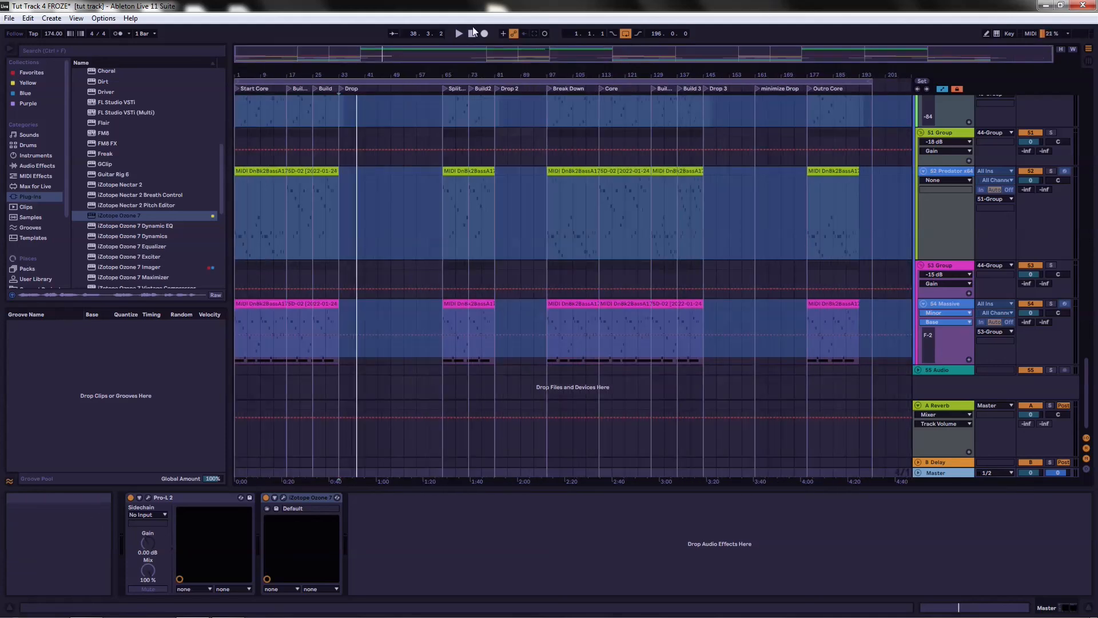
click(471, 33)
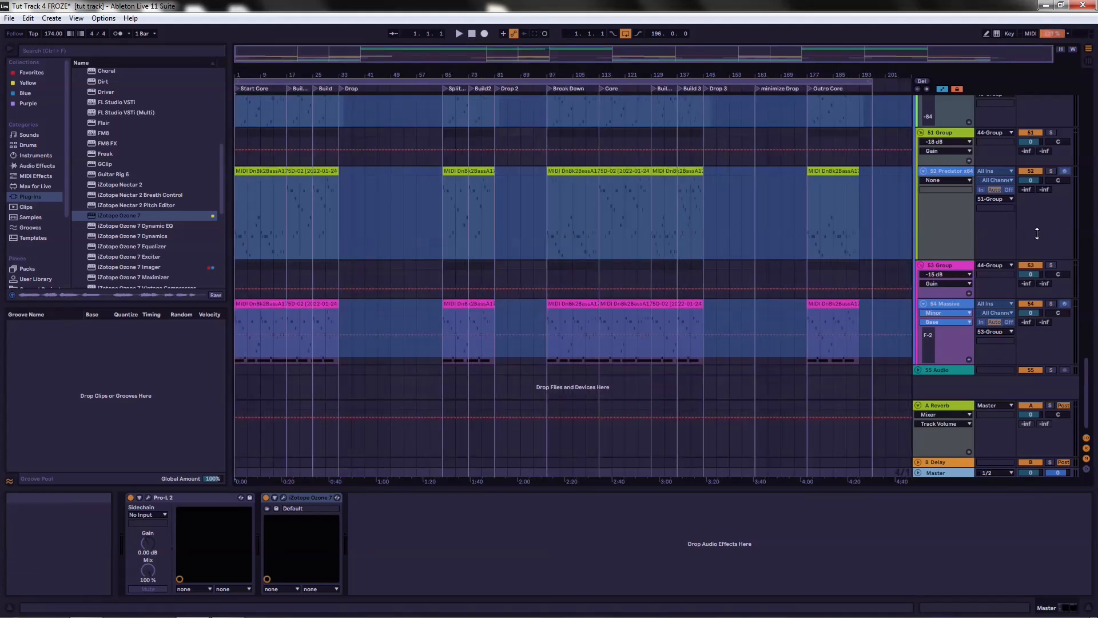
- Review the full track layout again, from the layered bass and transient tracks through the drums and sweeps to the Massive and Predator layers
drag(1089, 373, 1083, 142)
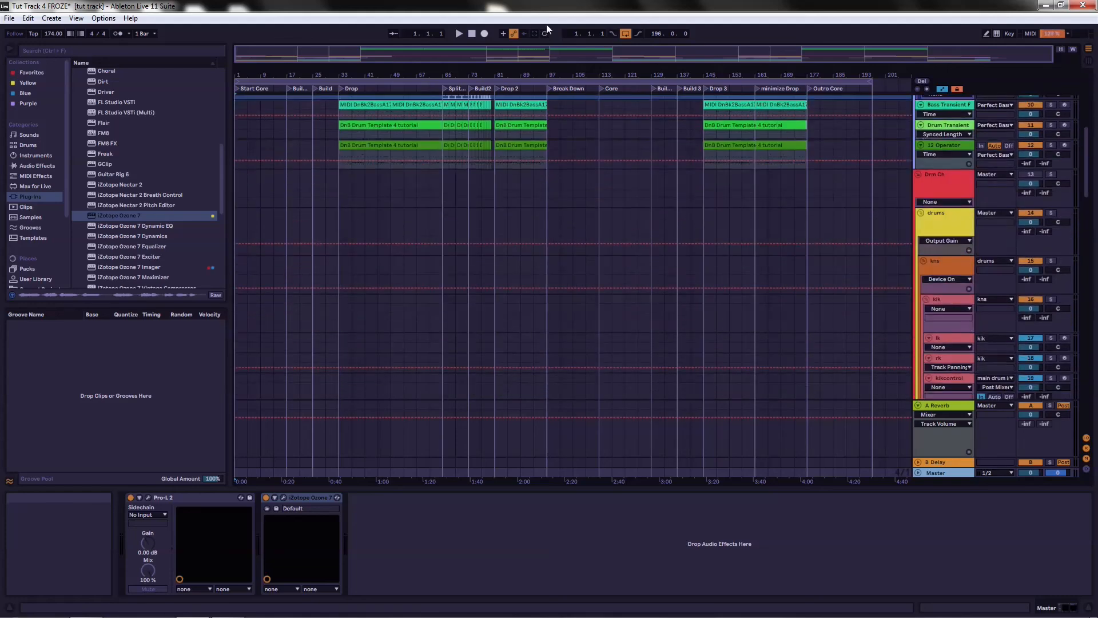
scroll(792, 334, up, 5)
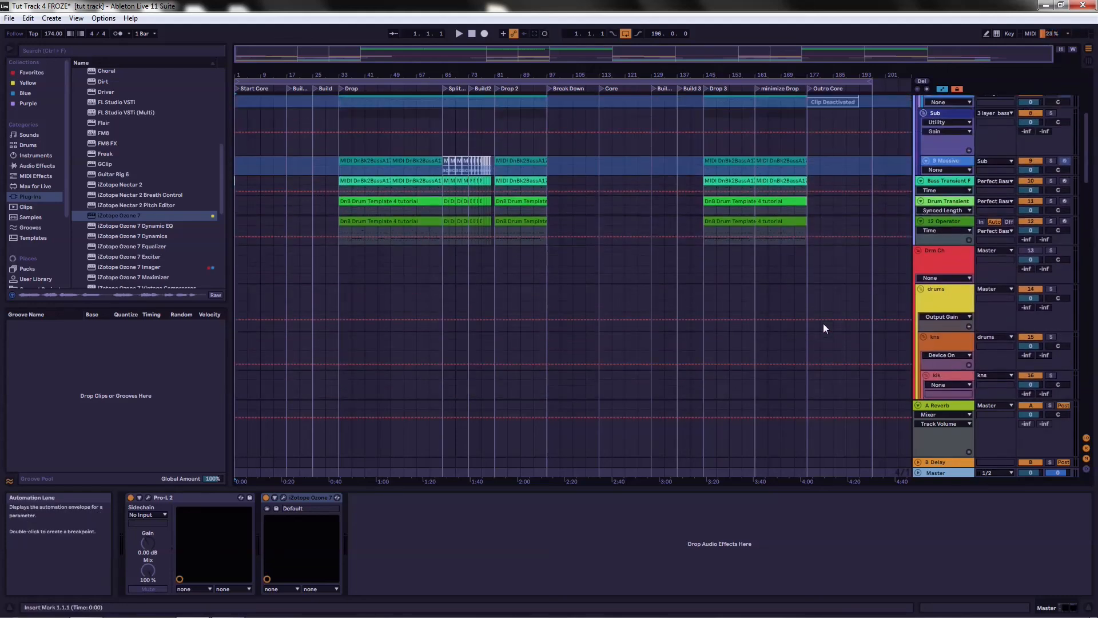
scroll(824, 328, up, 3)
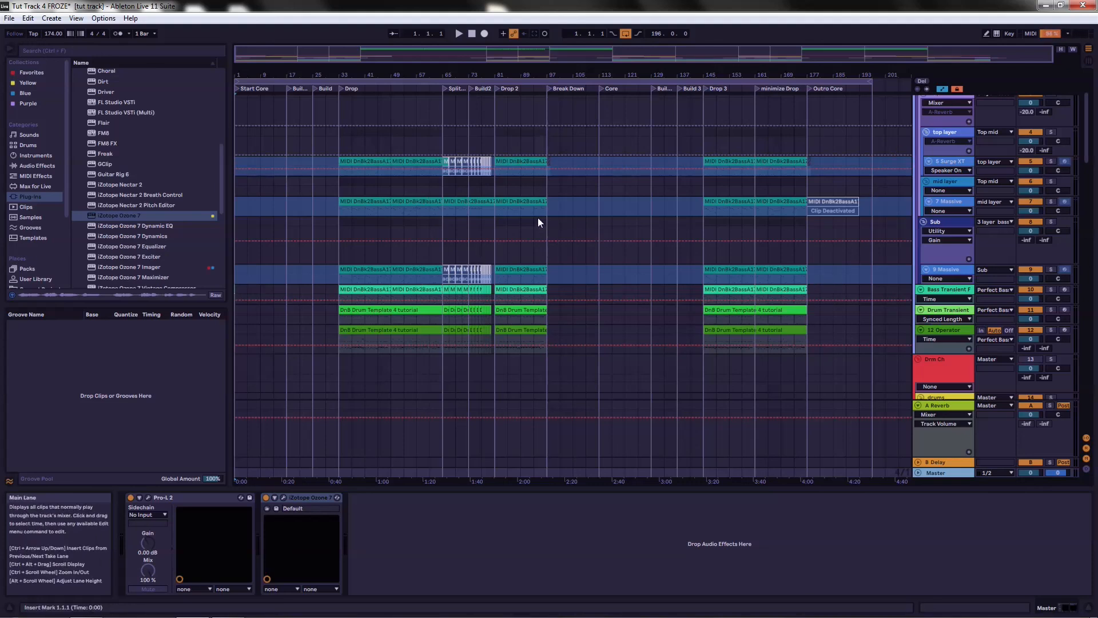
scroll(629, 237, down, 4)
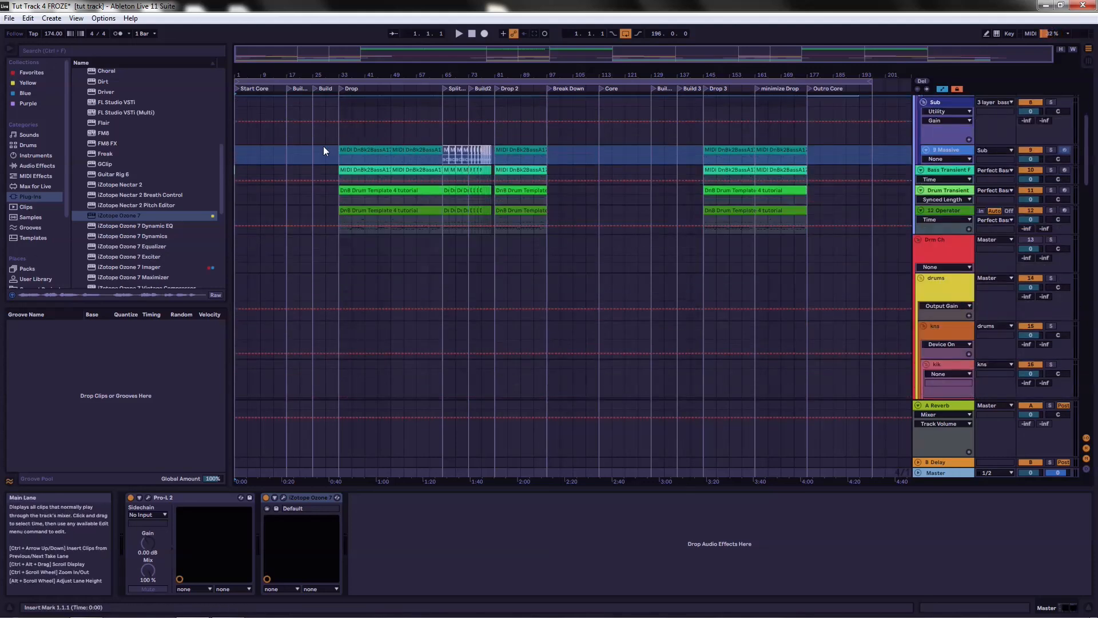
scroll(573, 203, down, 5)
scroll(602, 246, down, 10)
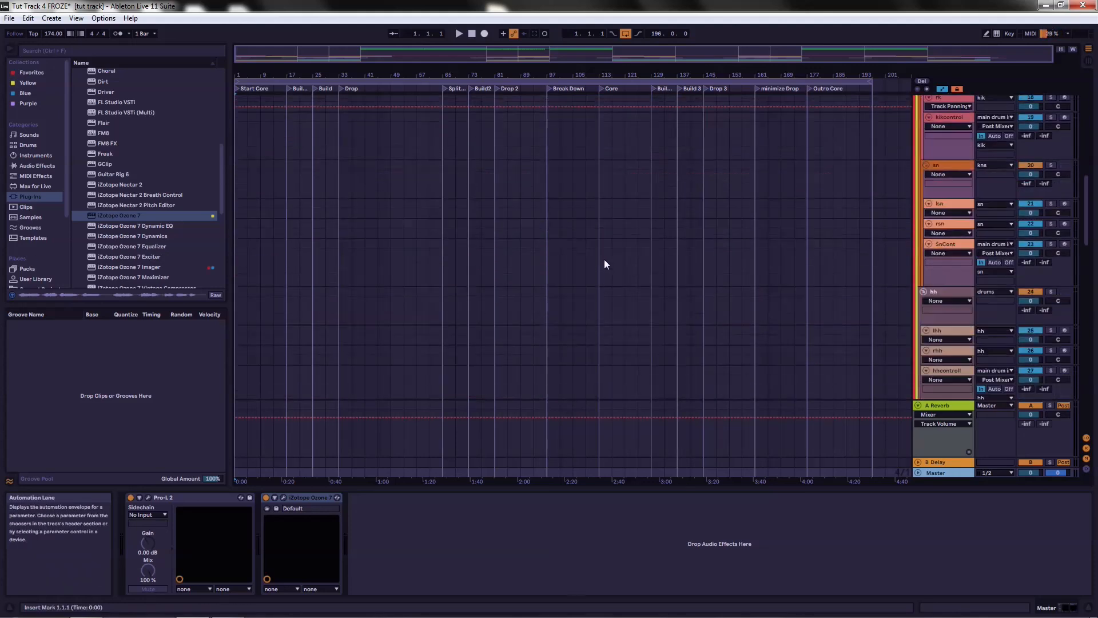
scroll(457, 275, down, 2)
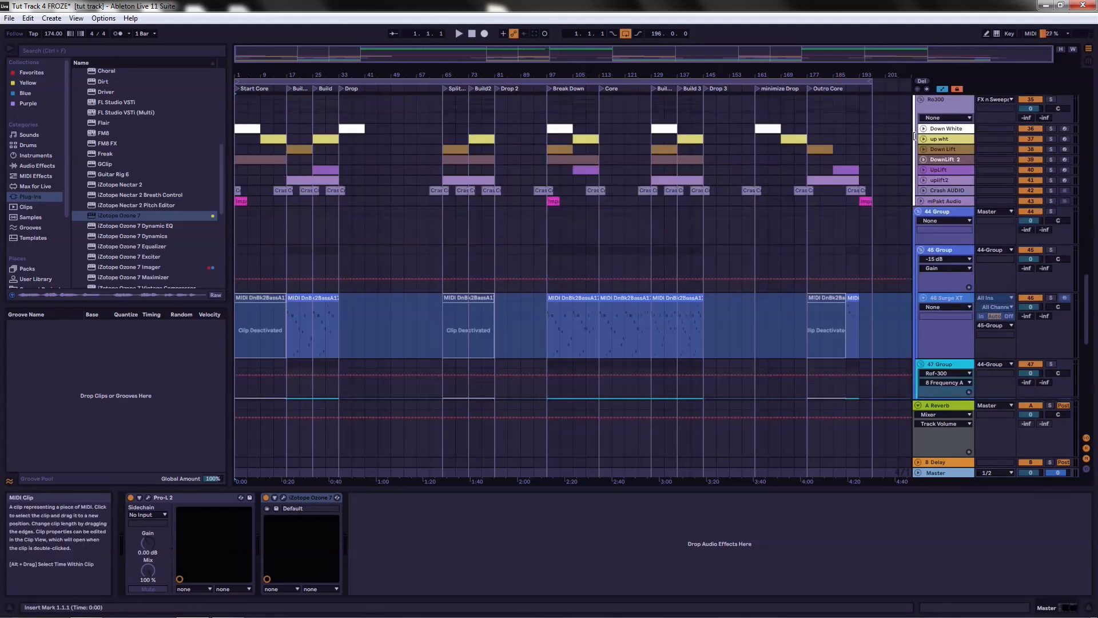
scroll(775, 266, down, 6)
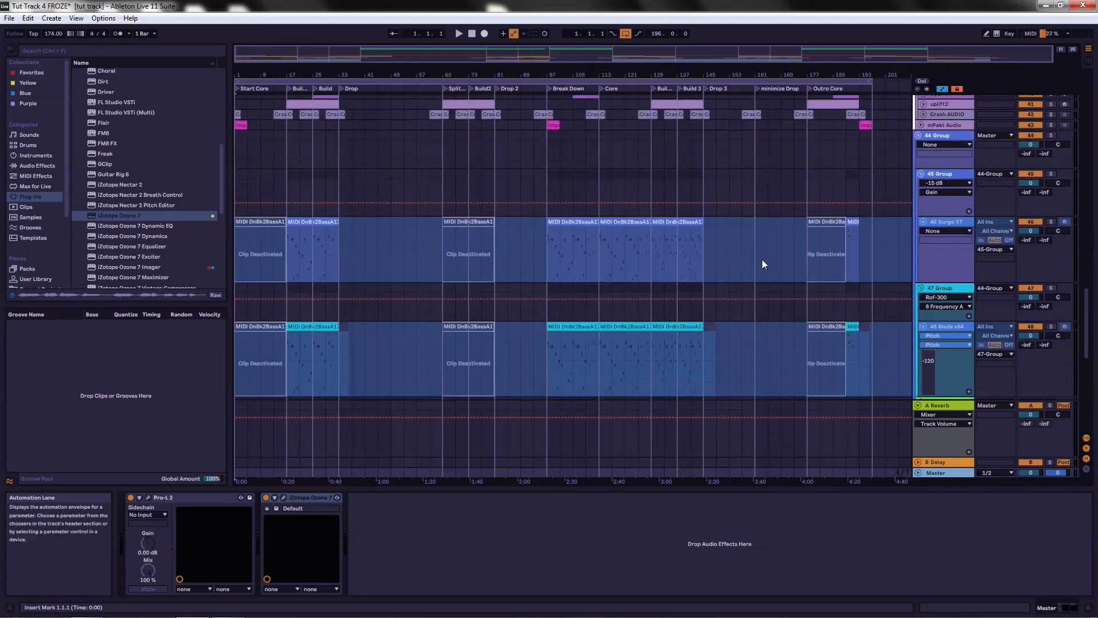
scroll(761, 260, down, 10)
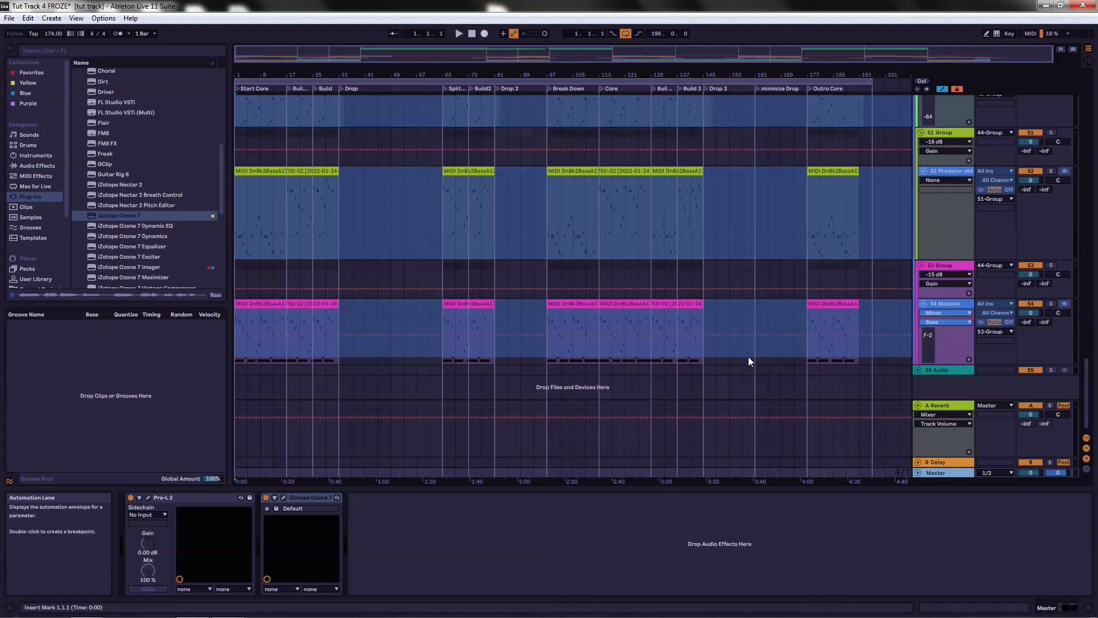
scroll(749, 357, up, 3)
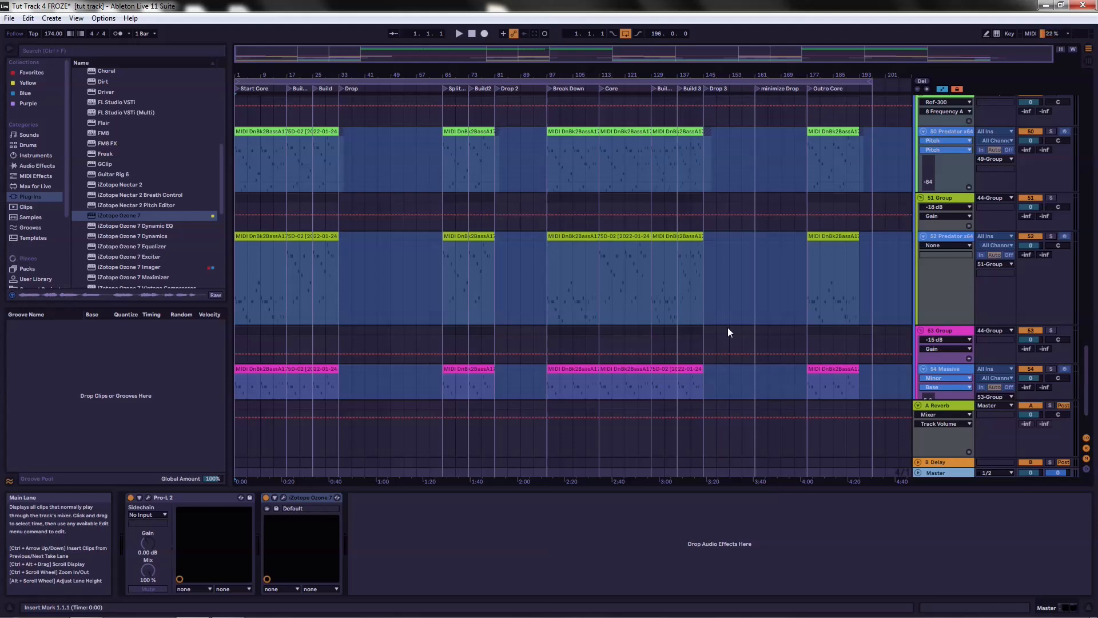
scroll(728, 328, up, 5)
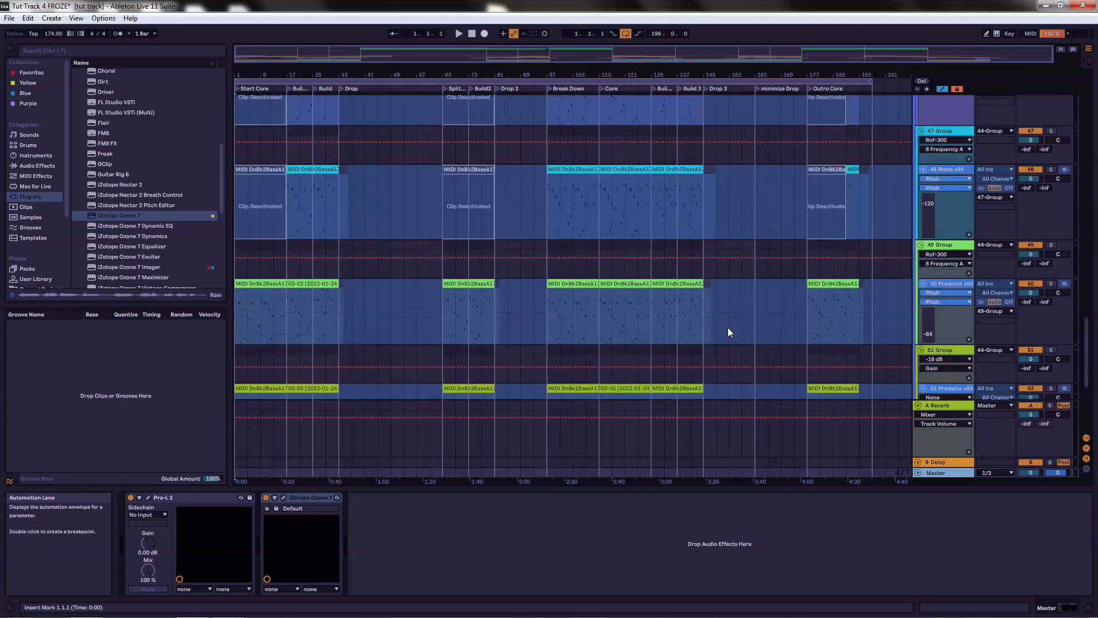